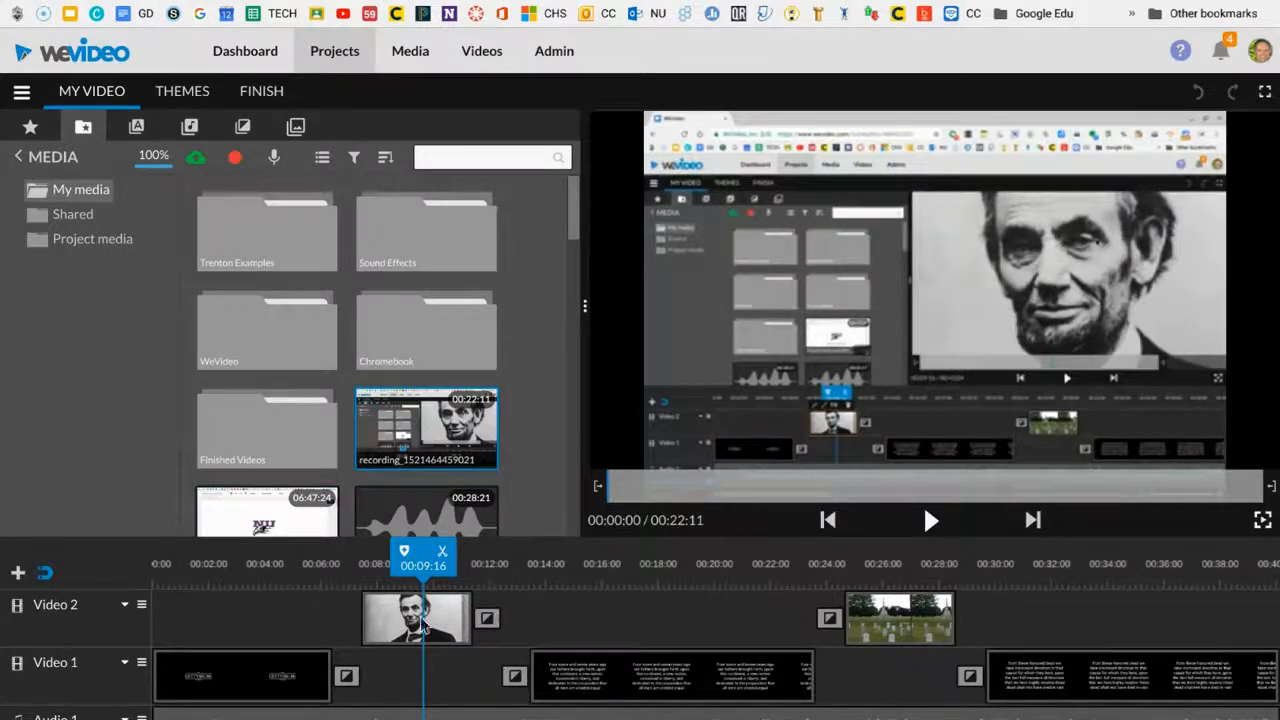
click(388, 624)
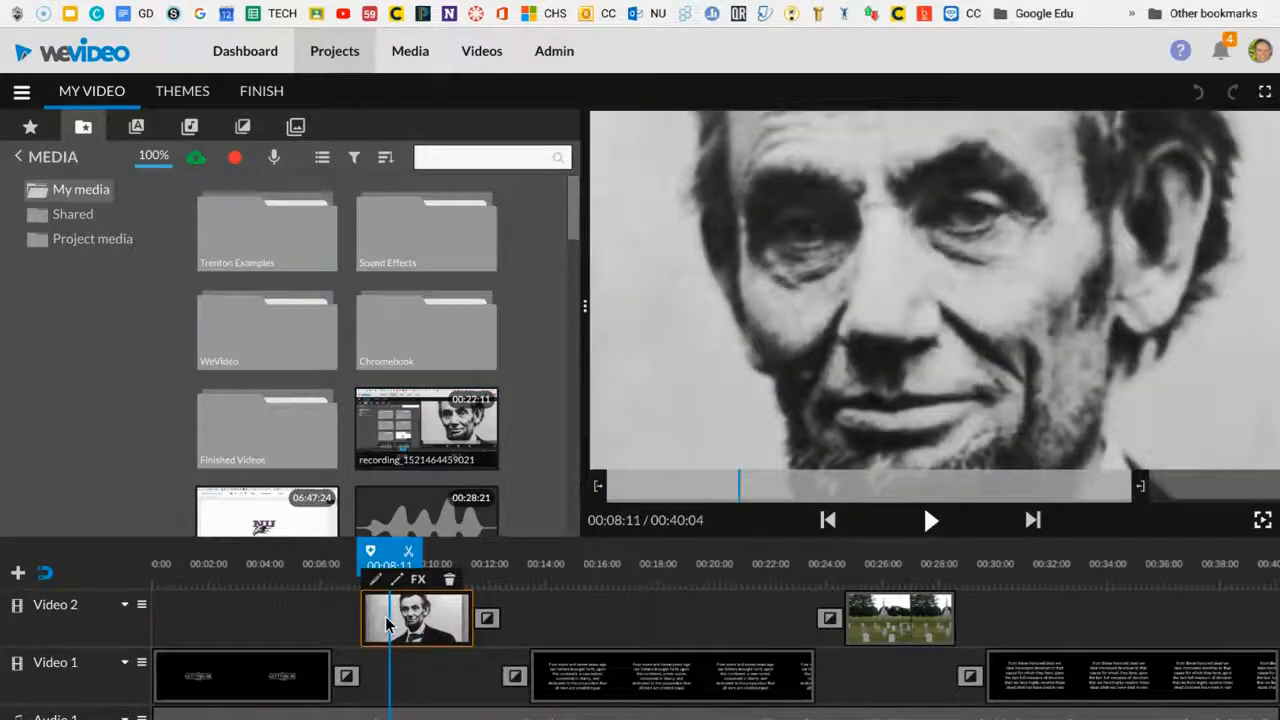
click(642, 676)
click(426, 512)
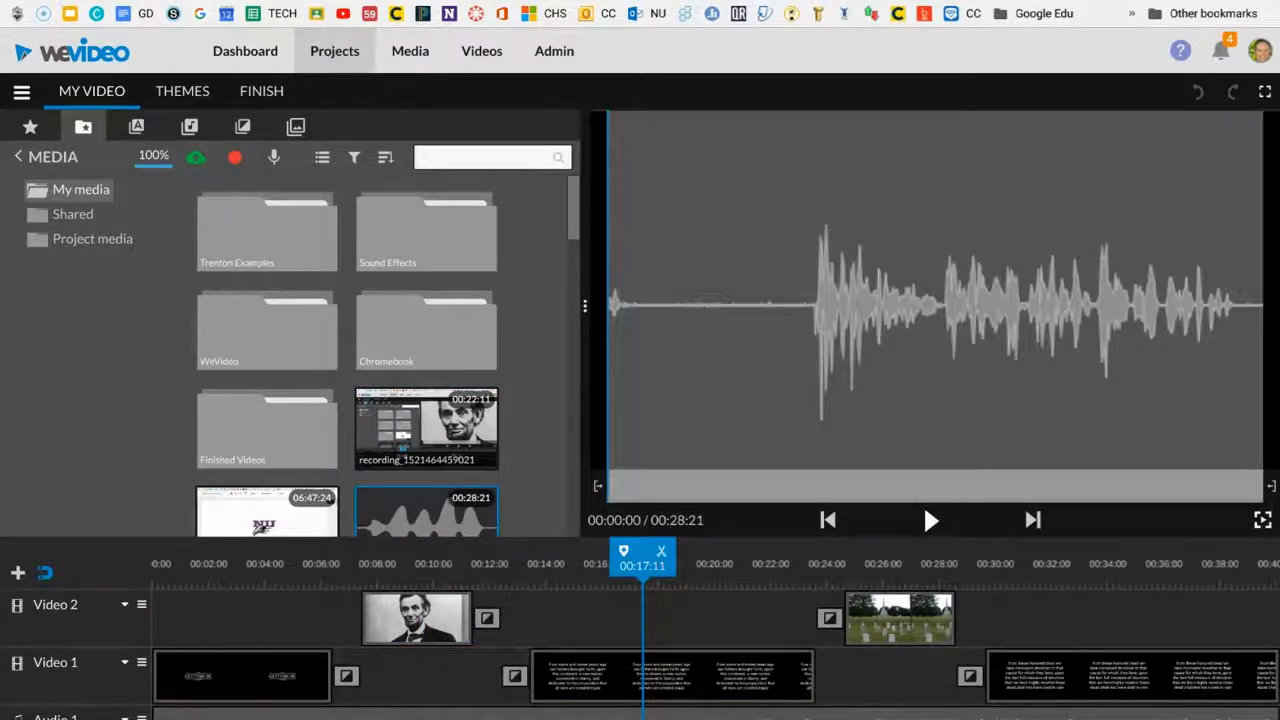
Step: Open the Lincoln clip on the Video 2 track for editing and remove its active animation
key(ctrl+plus)
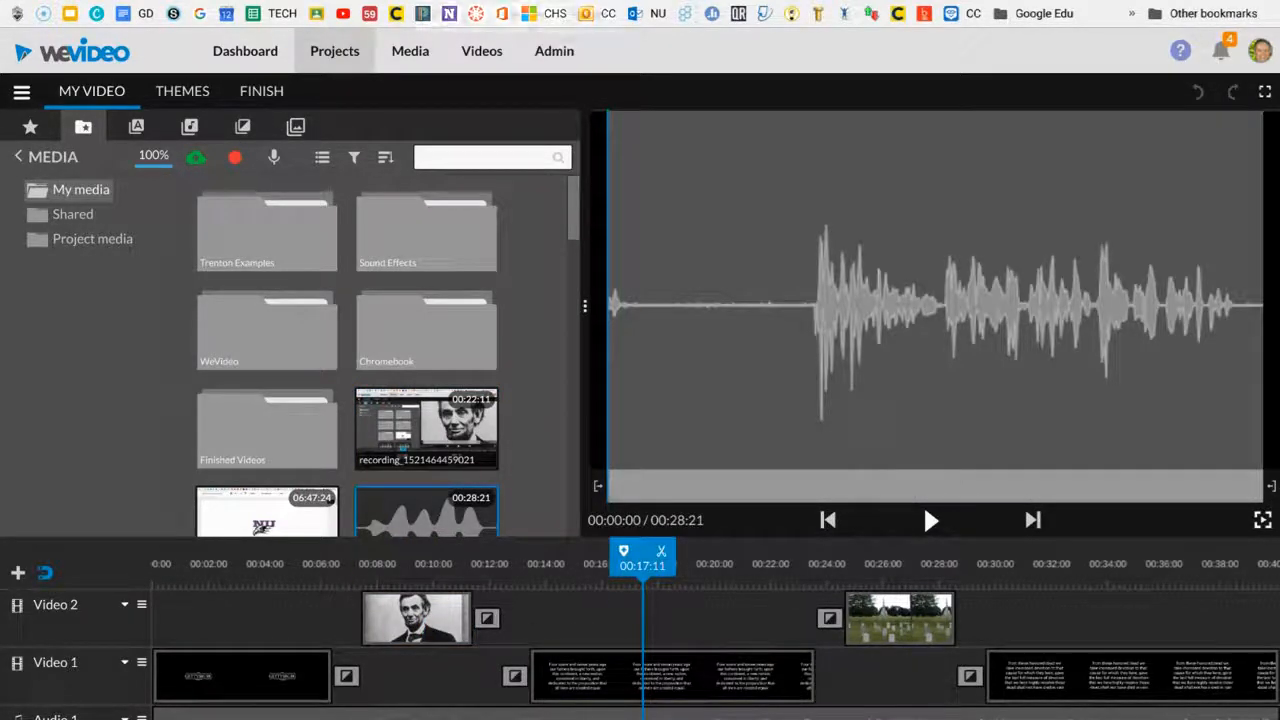
key(ctrl+plus)
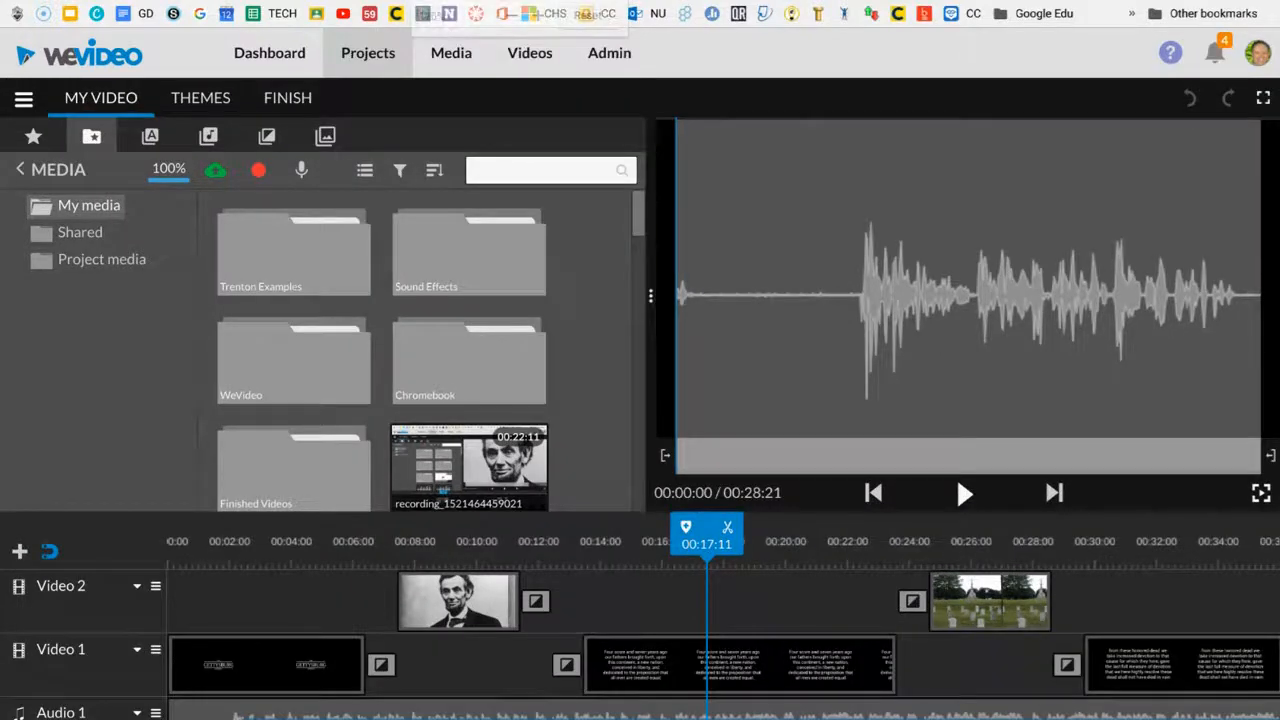
key(ctrl+plus)
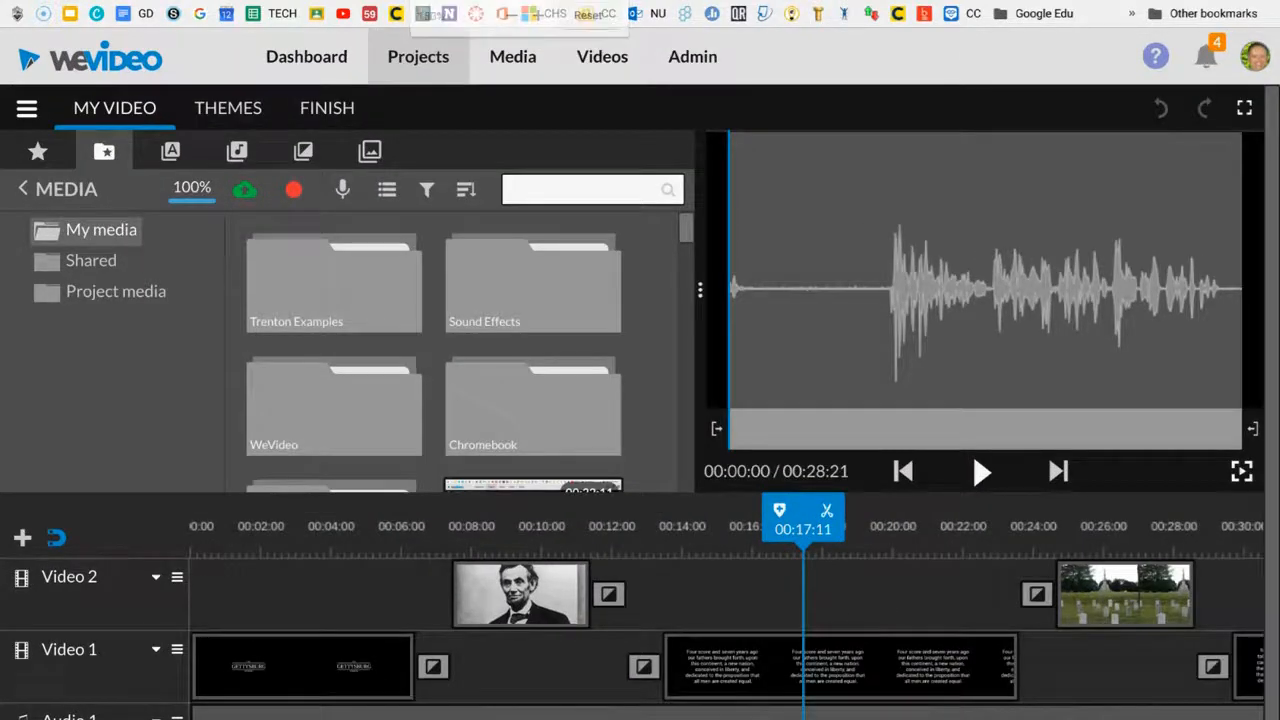
key(ctrl+plus)
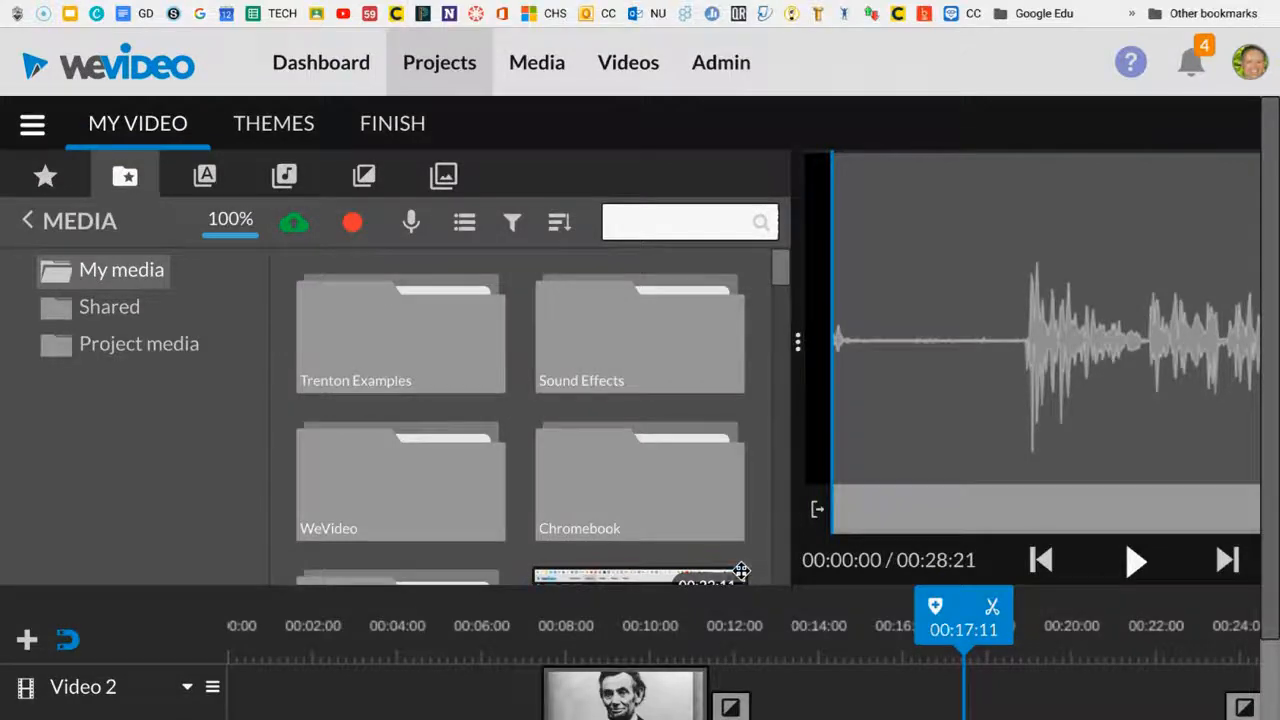
scroll(752, 587, down, 3)
drag(1266, 518, 1264, 706)
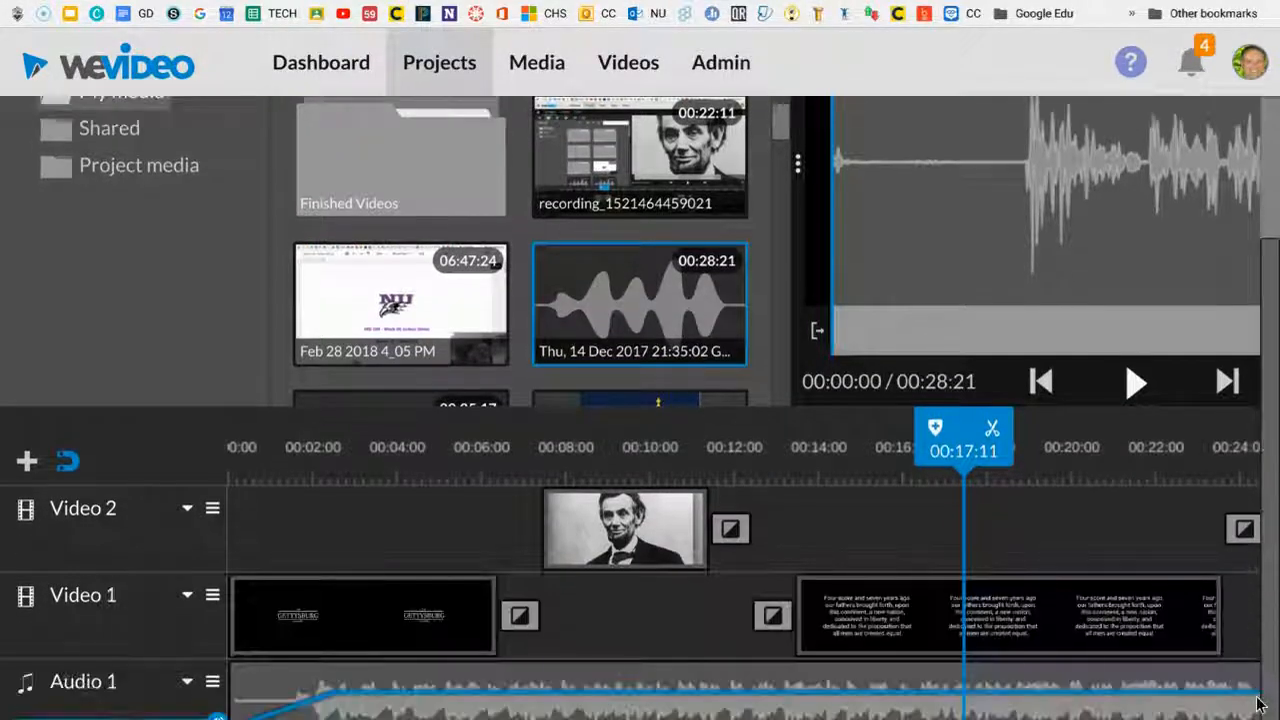
click(622, 545)
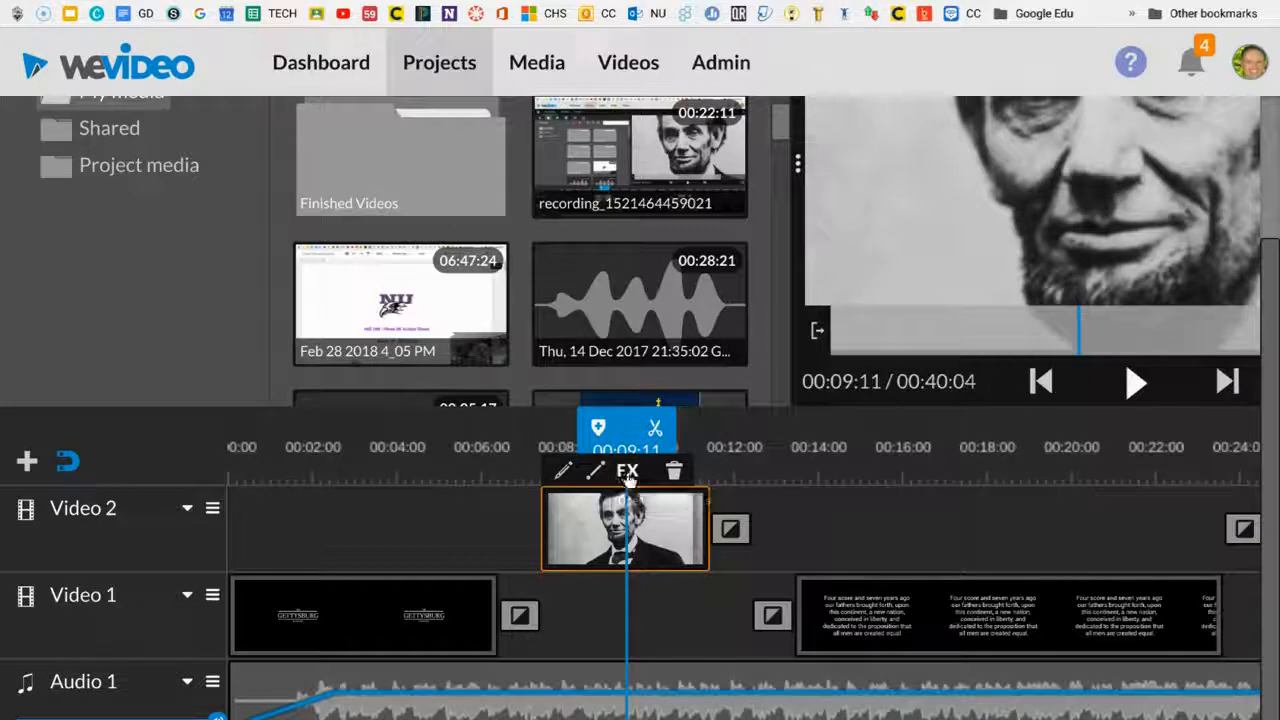
click(559, 473)
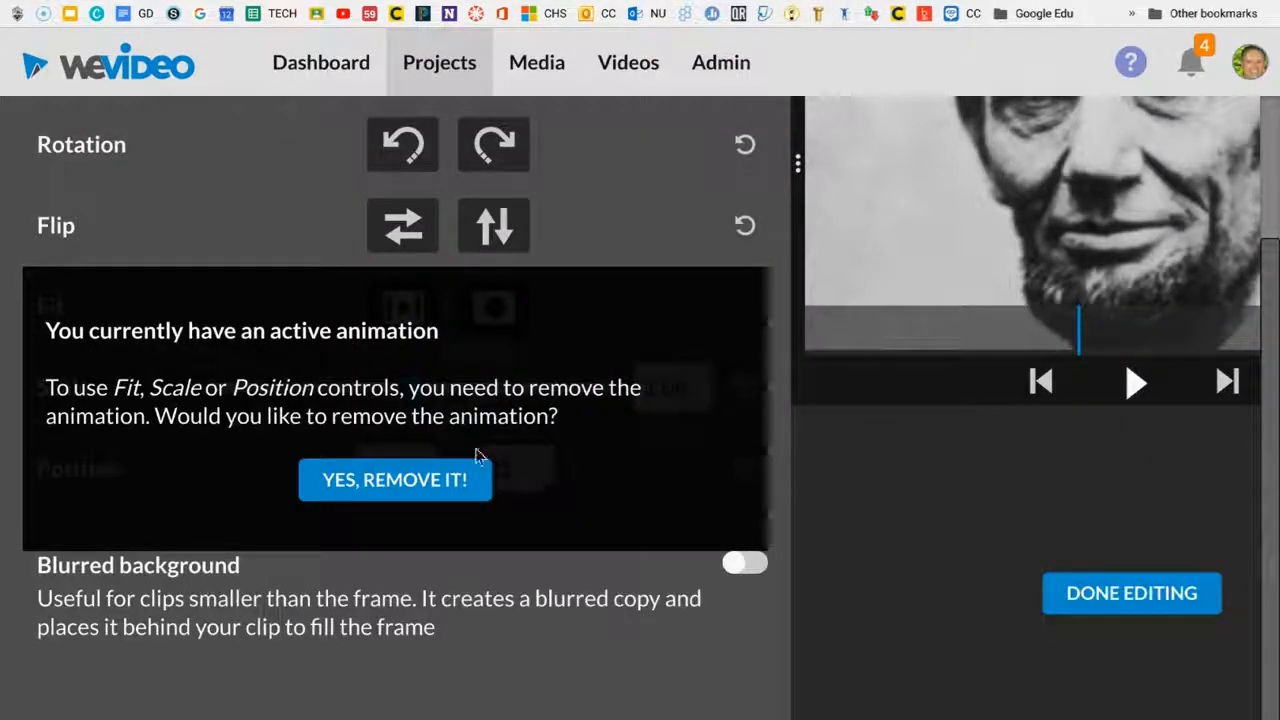
click(432, 481)
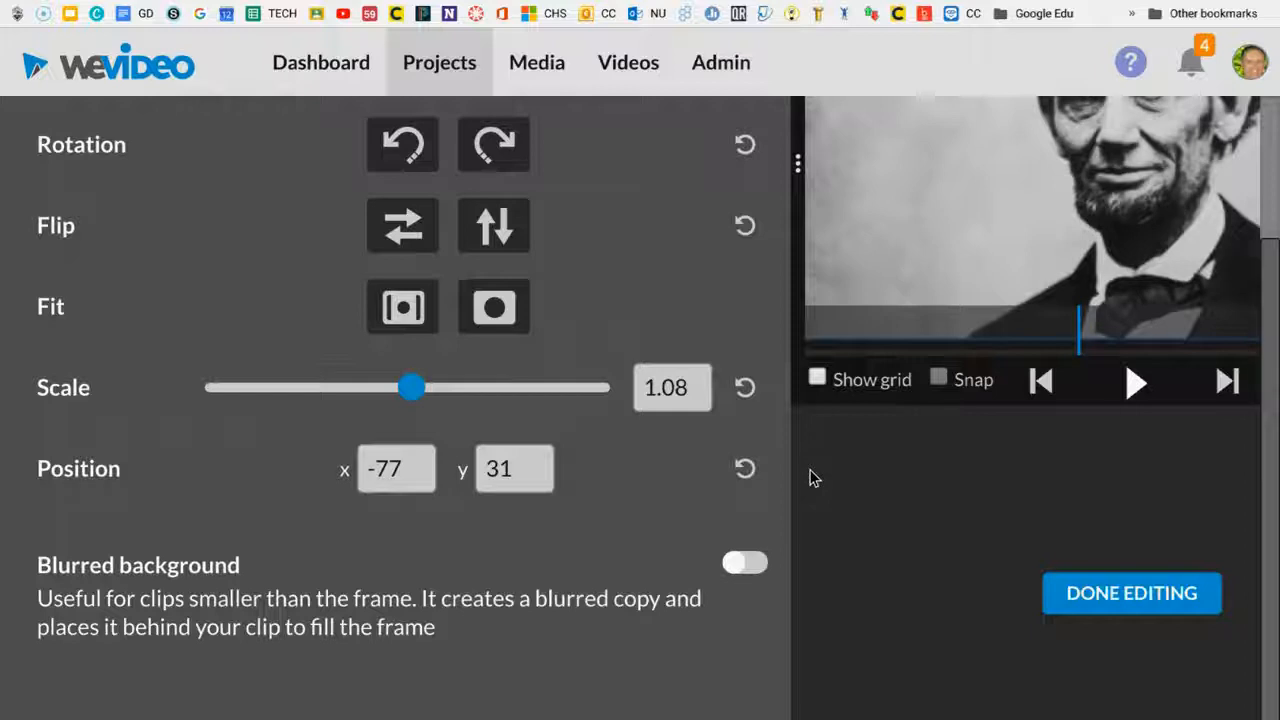
key(ctrl+minus)
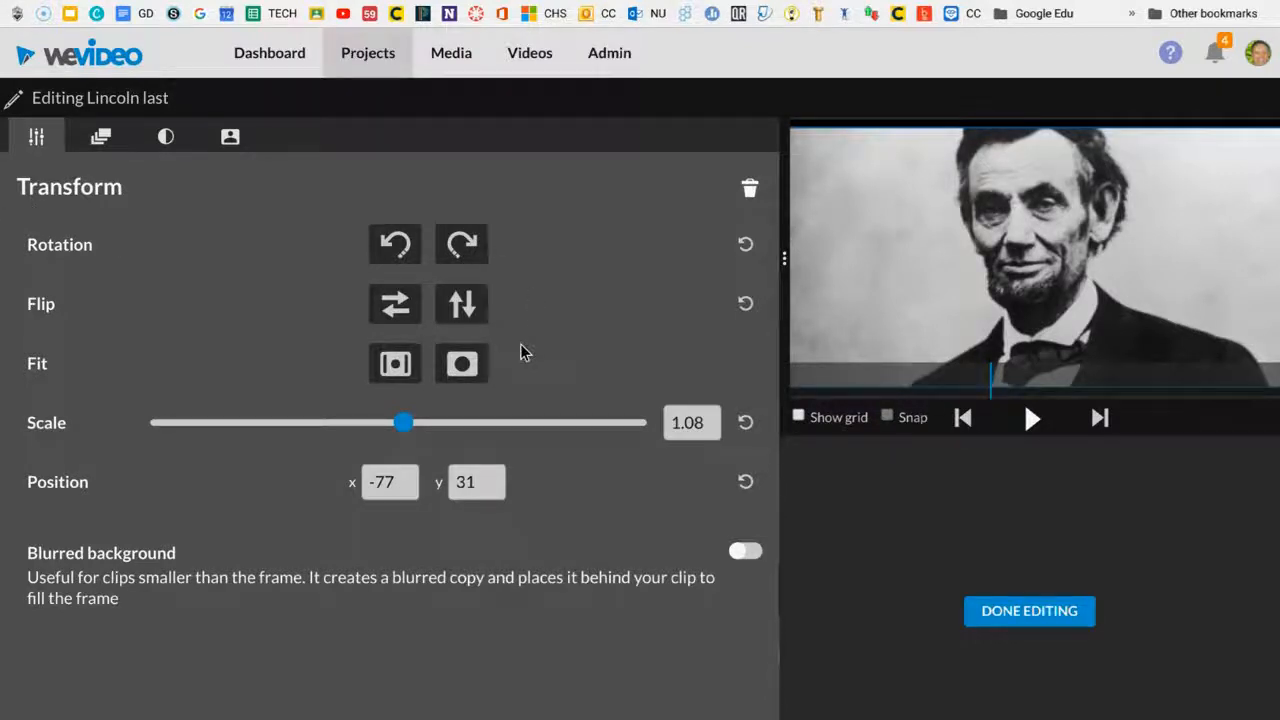
Step: Rotate the Lincoln image a full turn counterclockwise and a full turn clockwise in quarter-turn increments
click(394, 244)
click(388, 244)
click(388, 244)
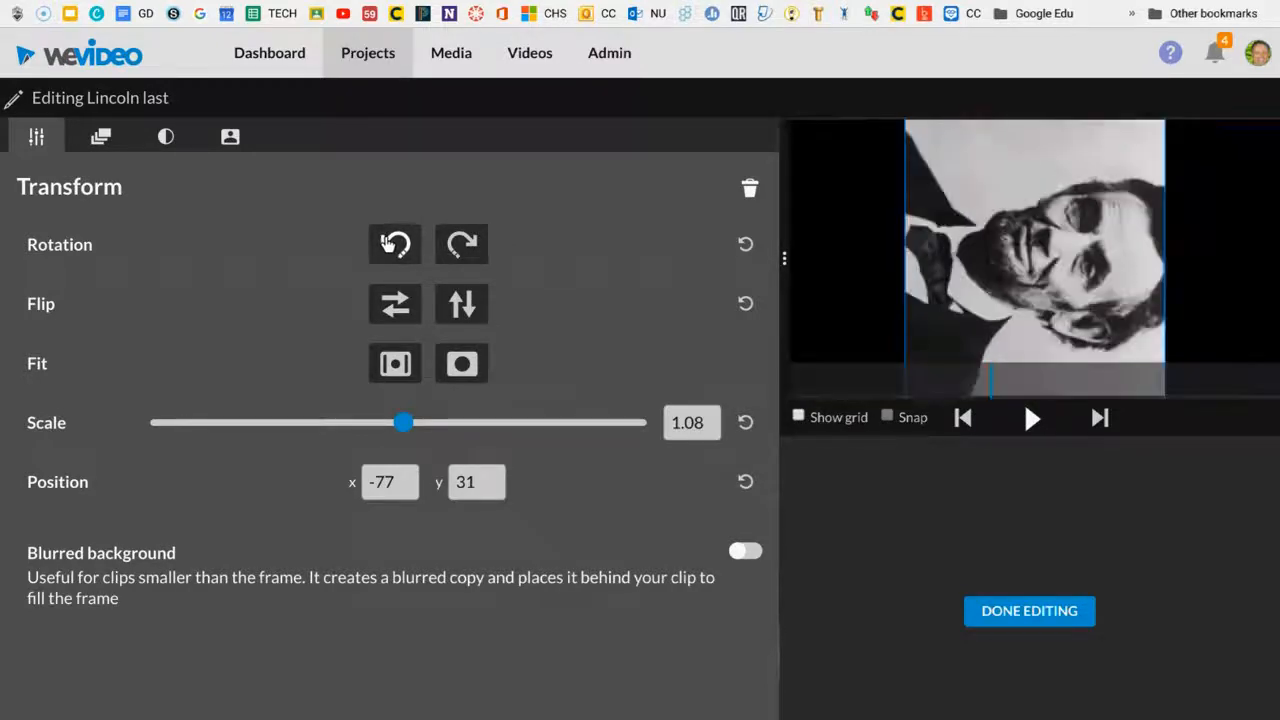
click(388, 244)
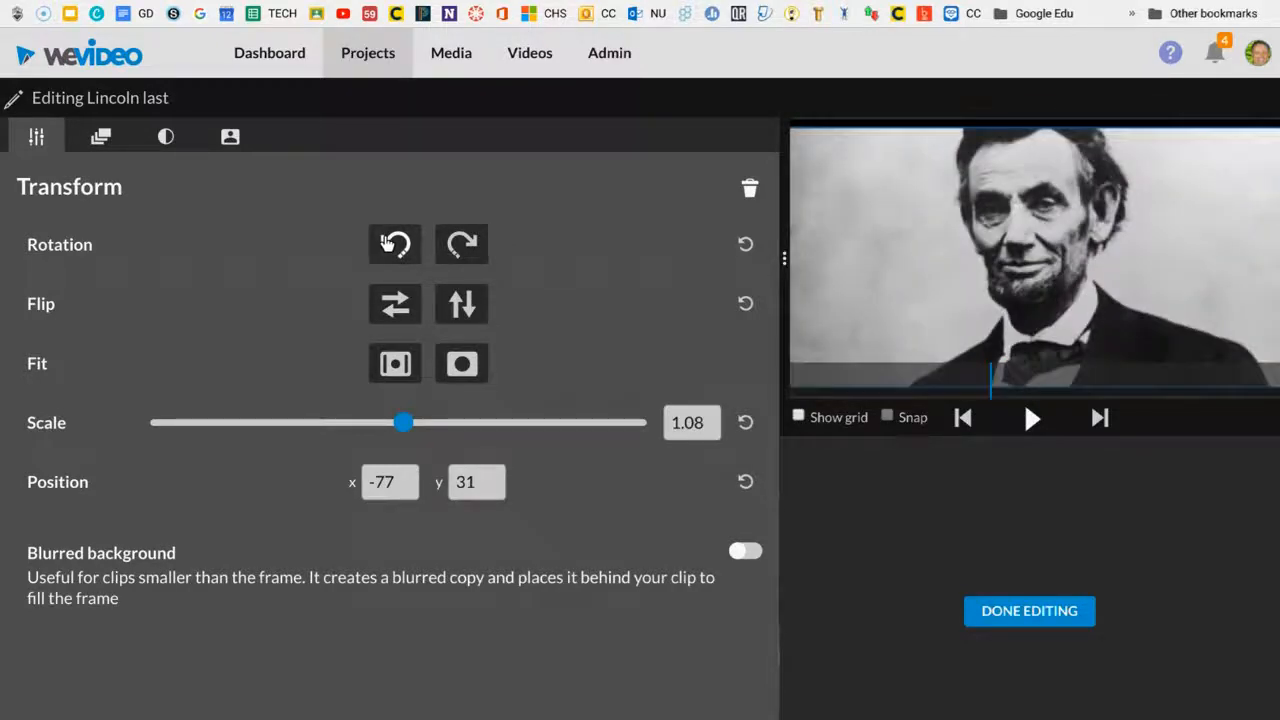
click(459, 244)
click(459, 244)
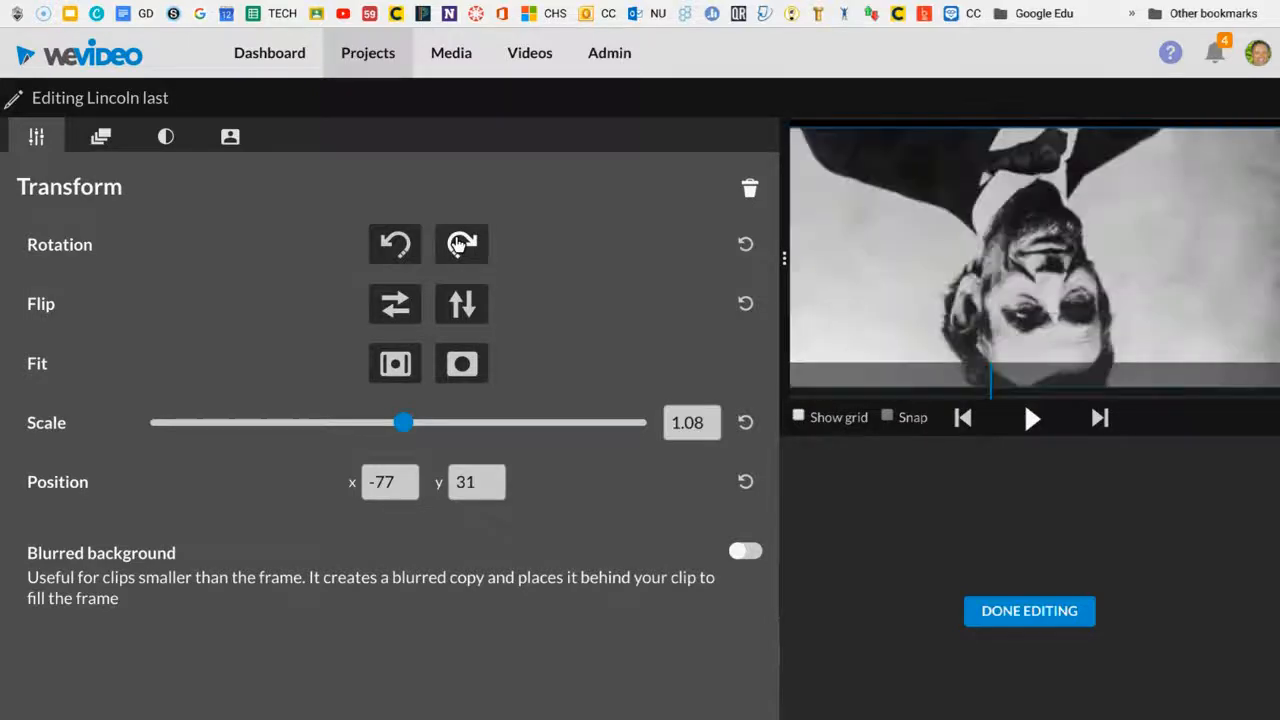
click(459, 244)
click(459, 244)
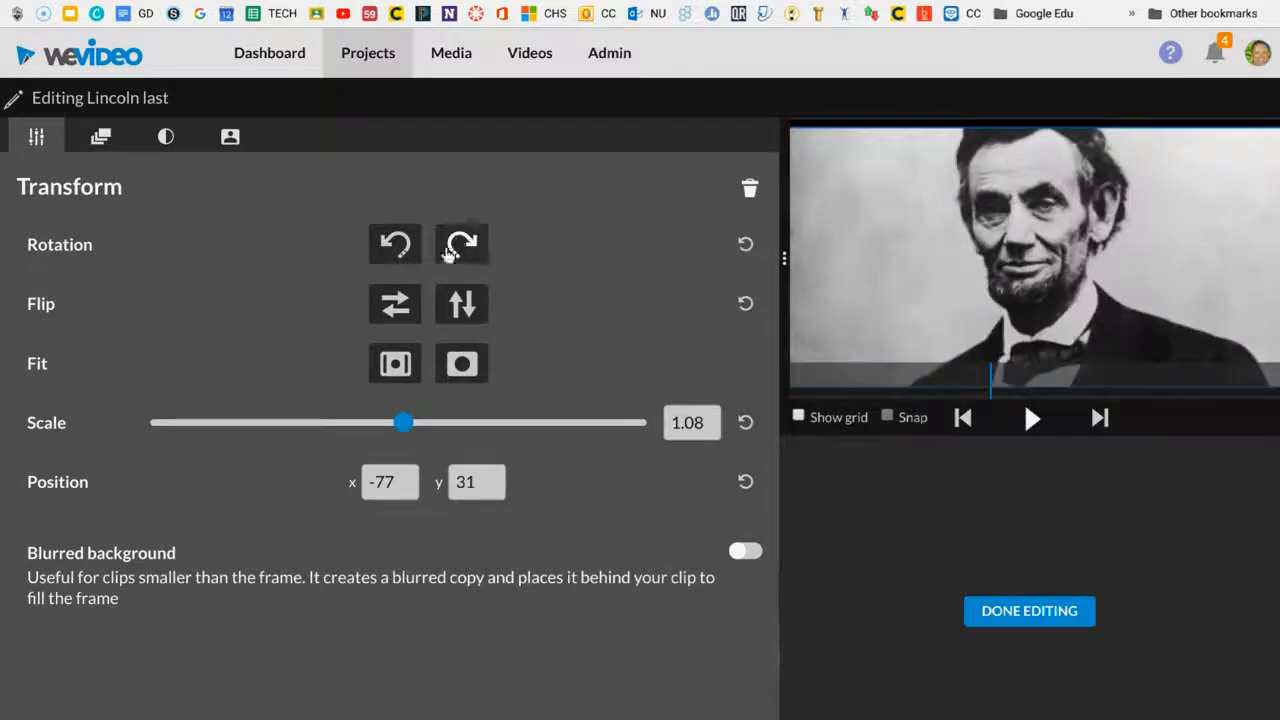
Step: Flip the Lincoln image horizontally and back, and flip it vertically and back
click(393, 304)
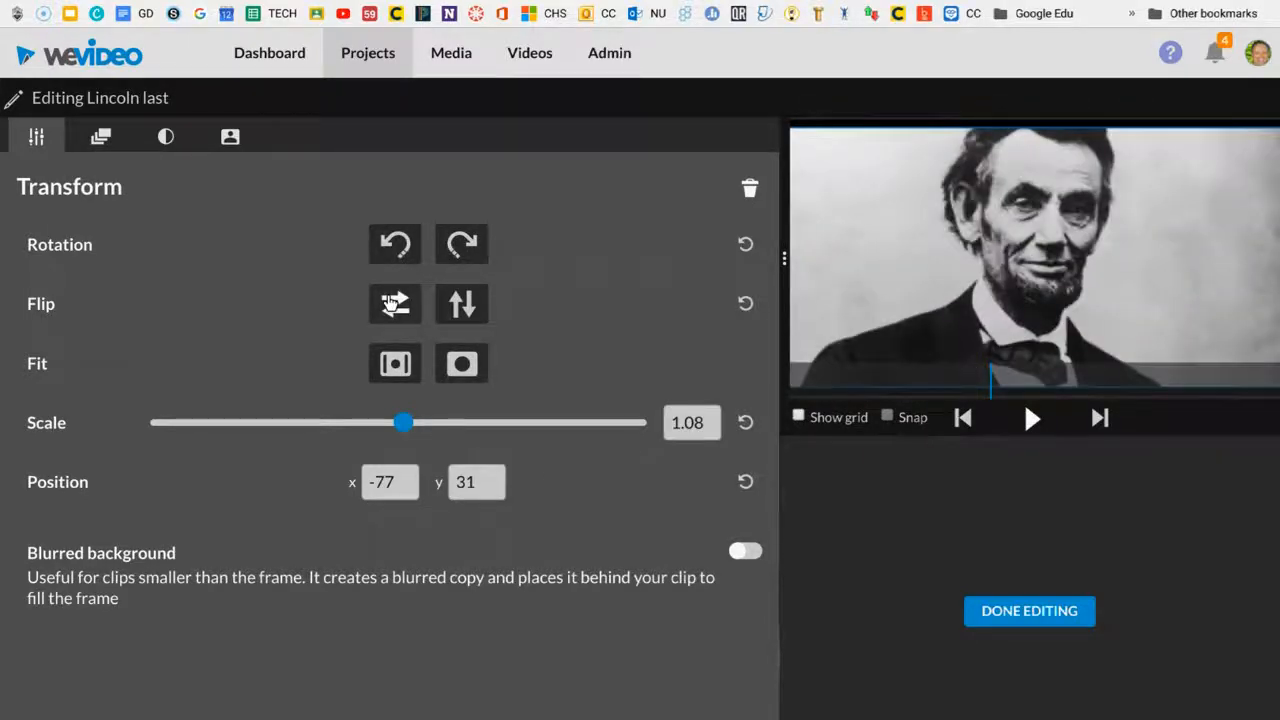
click(395, 304)
click(460, 304)
click(460, 304)
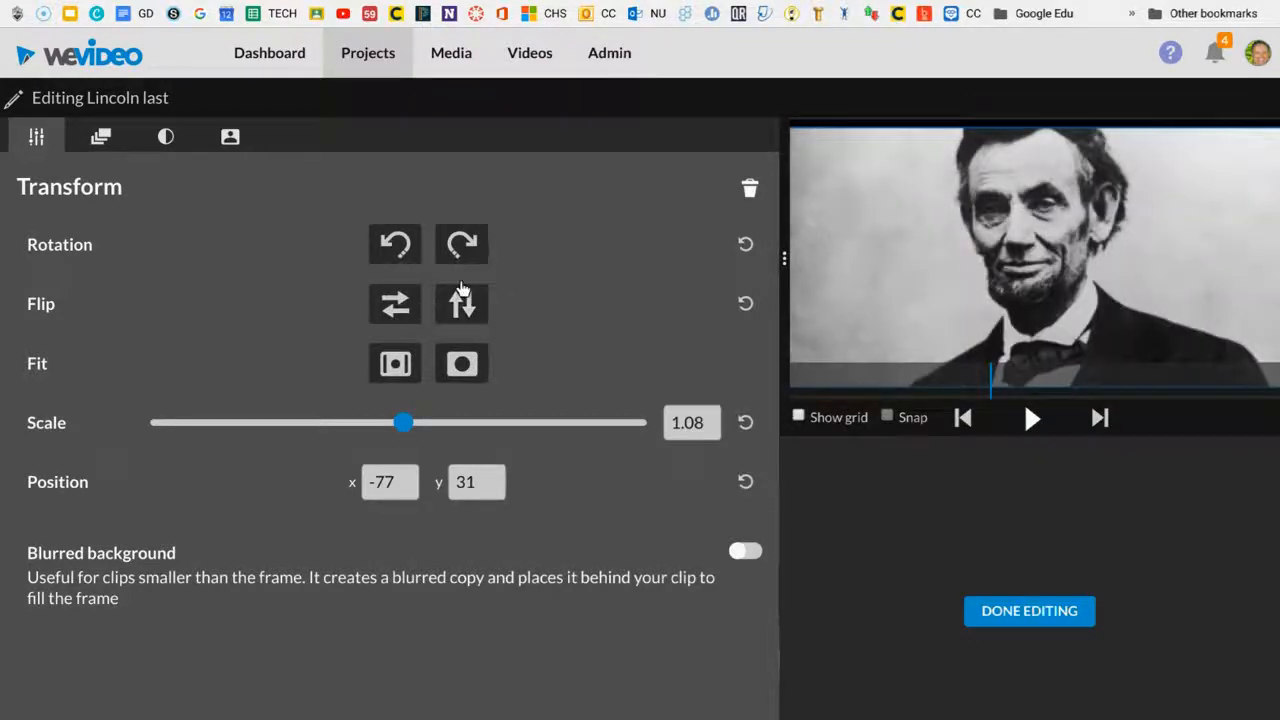
Step: Try both Fit options on the image, alternating between fitting the whole picture and filling the frame
click(395, 364)
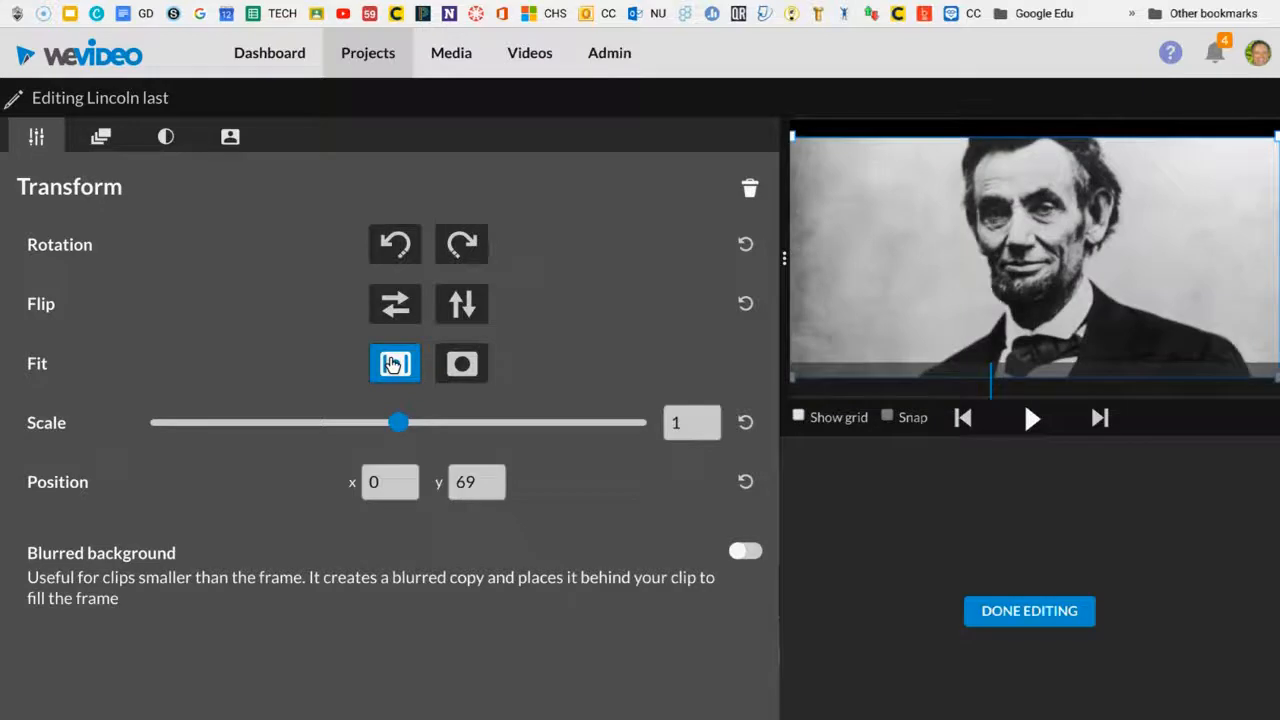
click(464, 365)
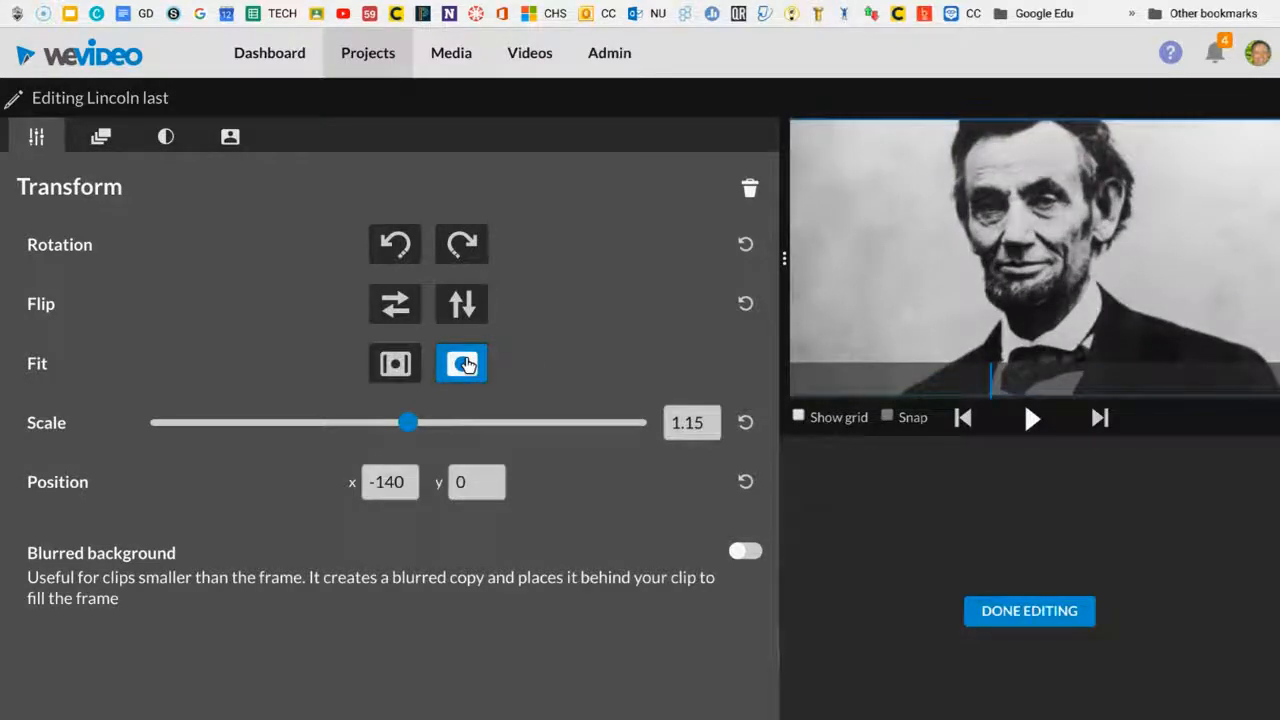
click(395, 364)
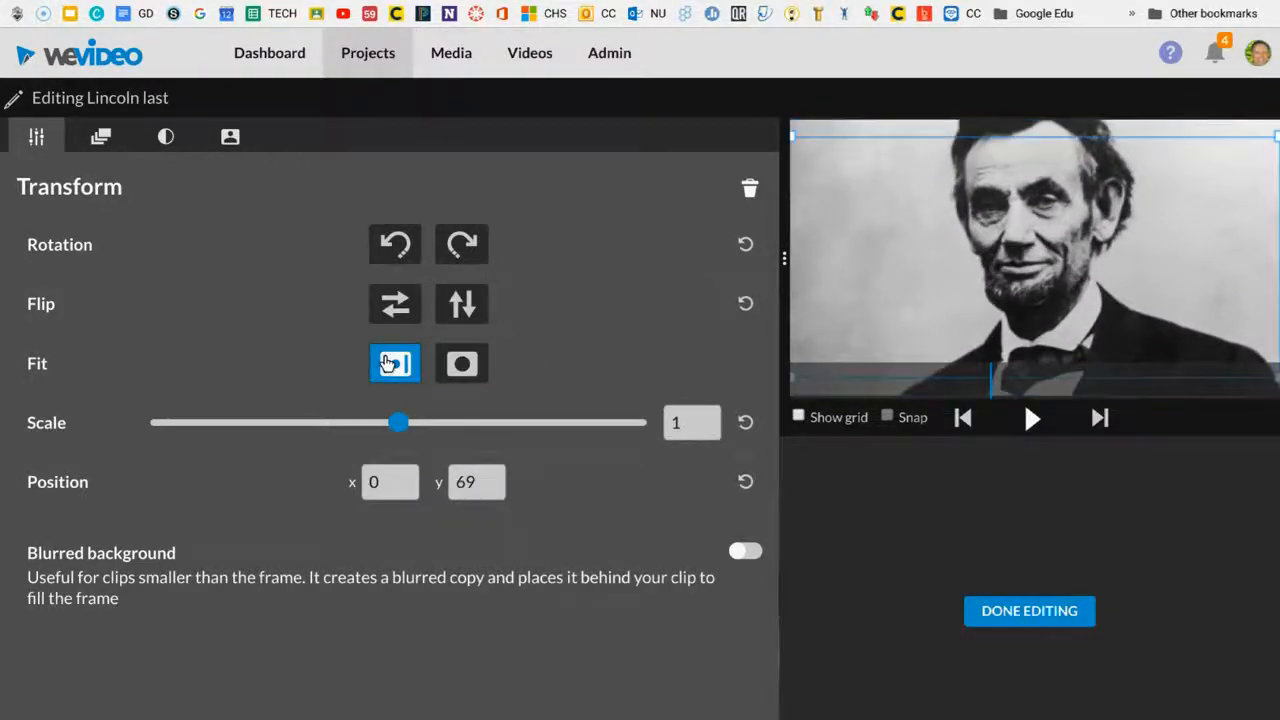
click(459, 364)
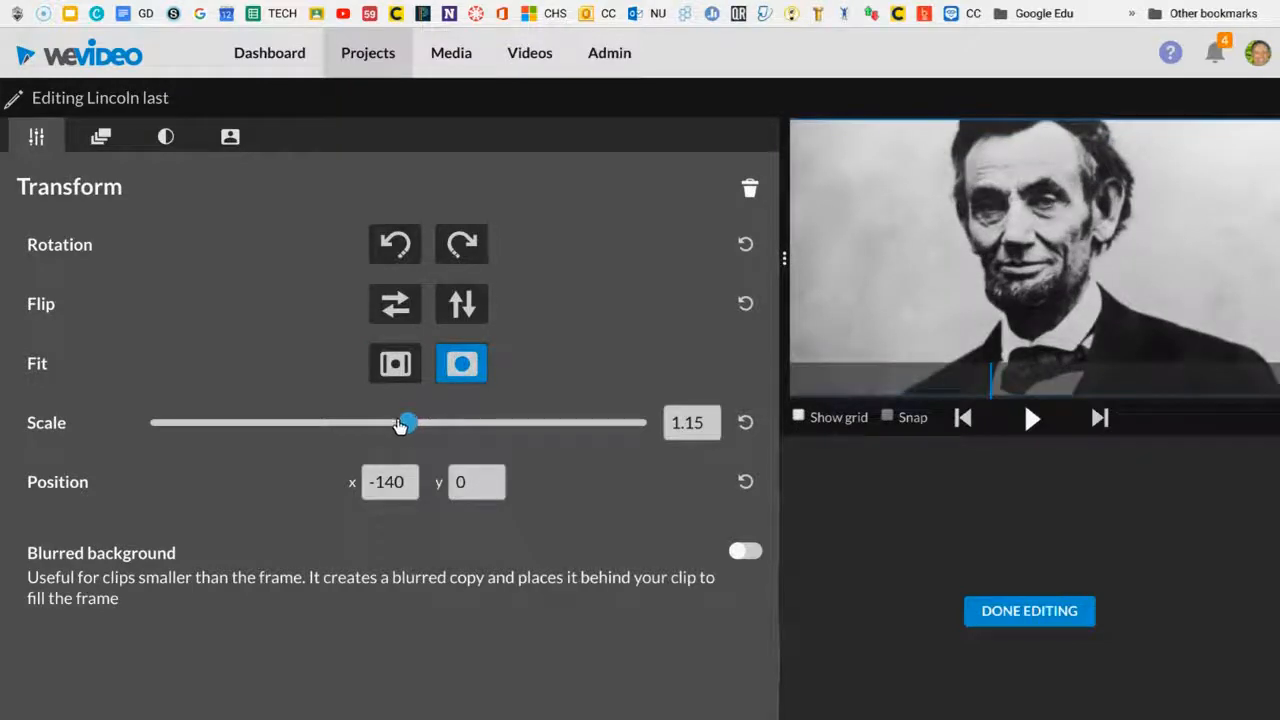
Step: Scale the Lincoln image to 0.83 and reposition it at about x 216, y 128 using the grid as a temporary guide
drag(407, 422, 346, 422)
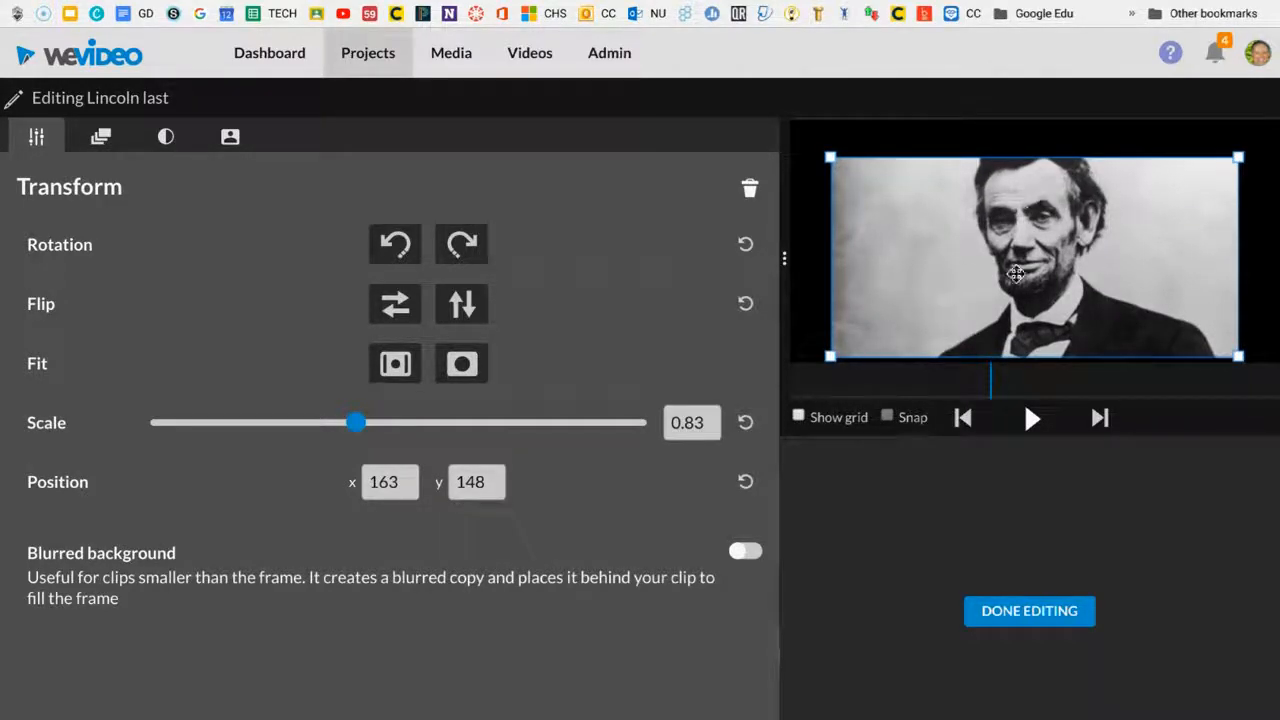
drag(1008, 254, 973, 272)
click(798, 416)
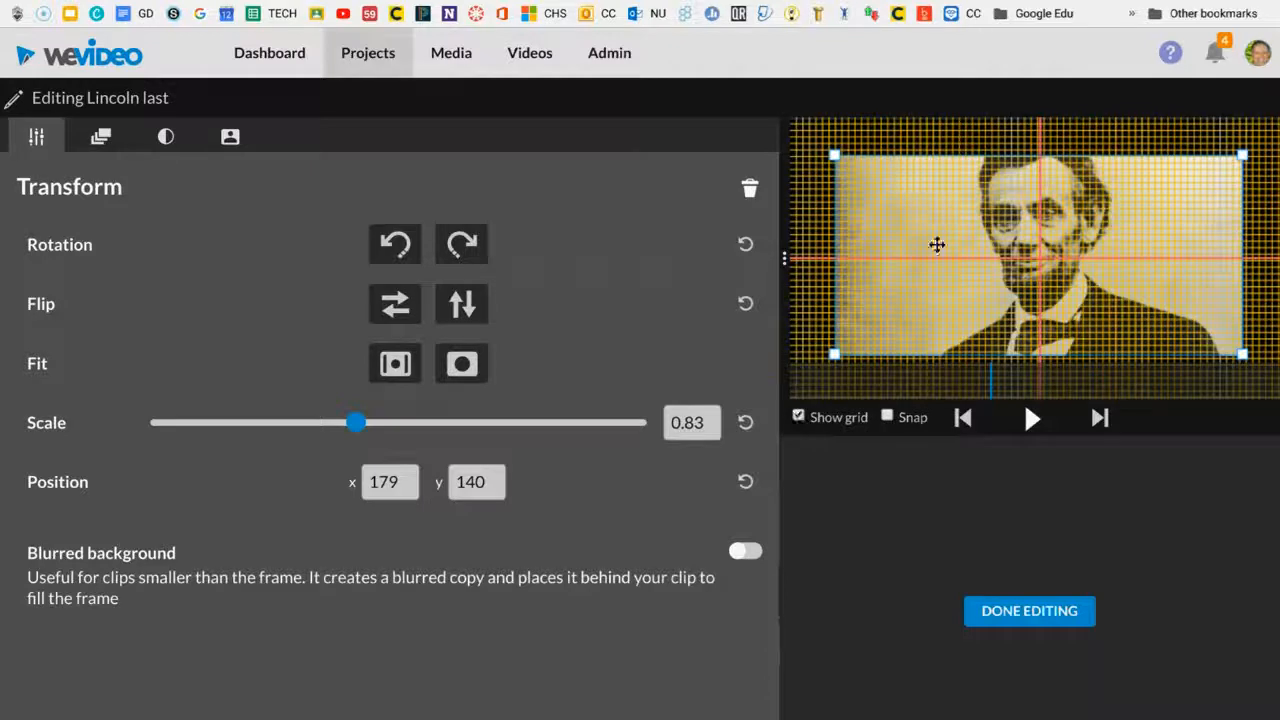
mouse_move(1012, 261)
mouse_down()
mouse_move(1007, 248)
mouse_move(1022, 262)
mouse_up()
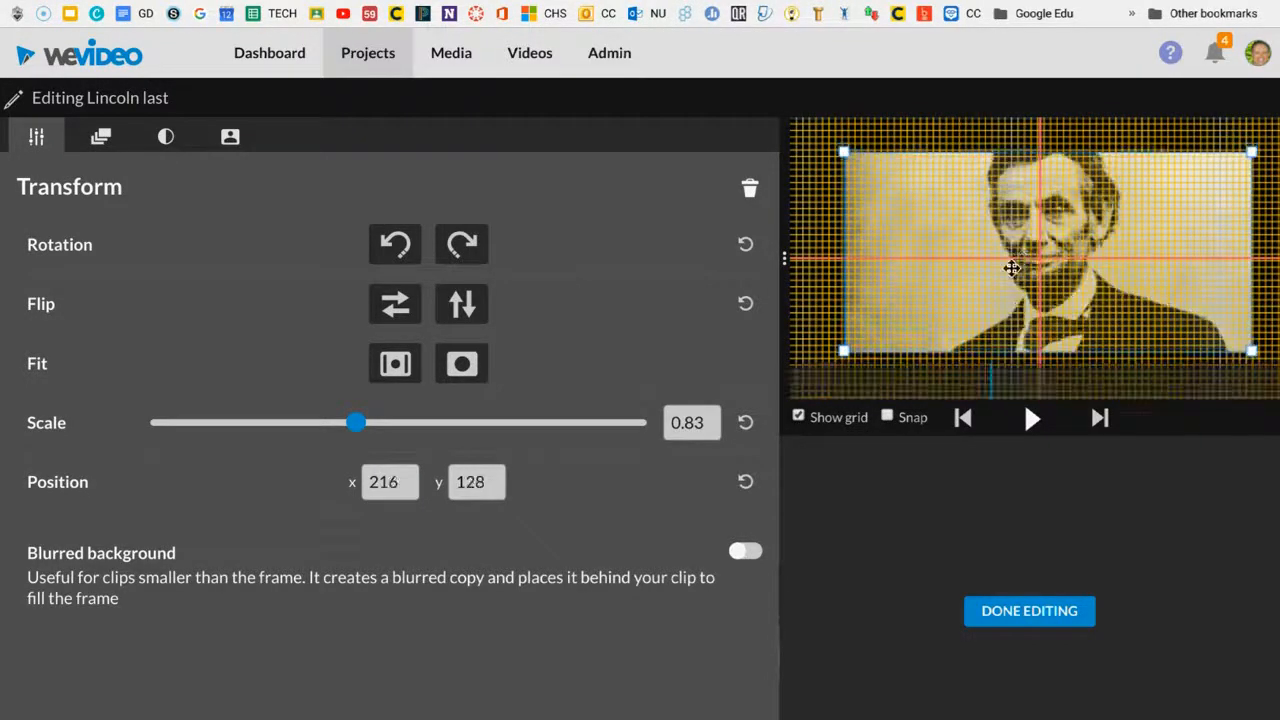
click(798, 417)
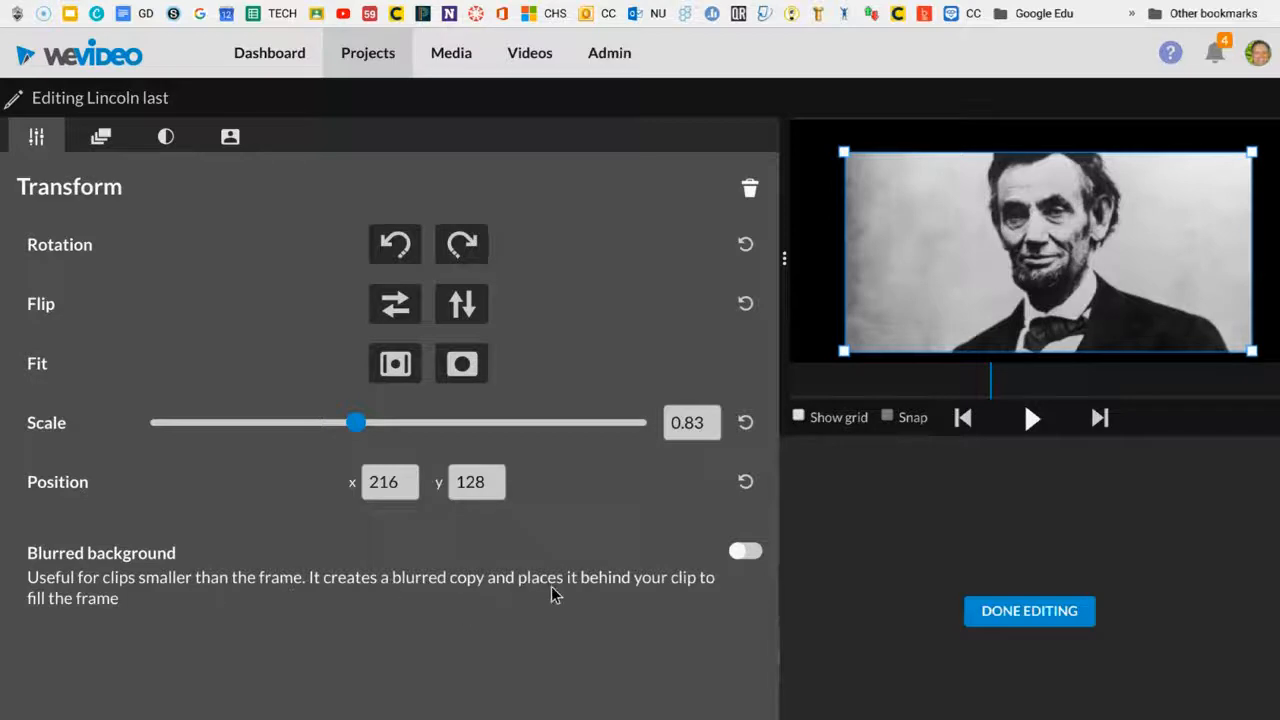
Step: Try the blurred background behind the image and switch it off again
click(742, 553)
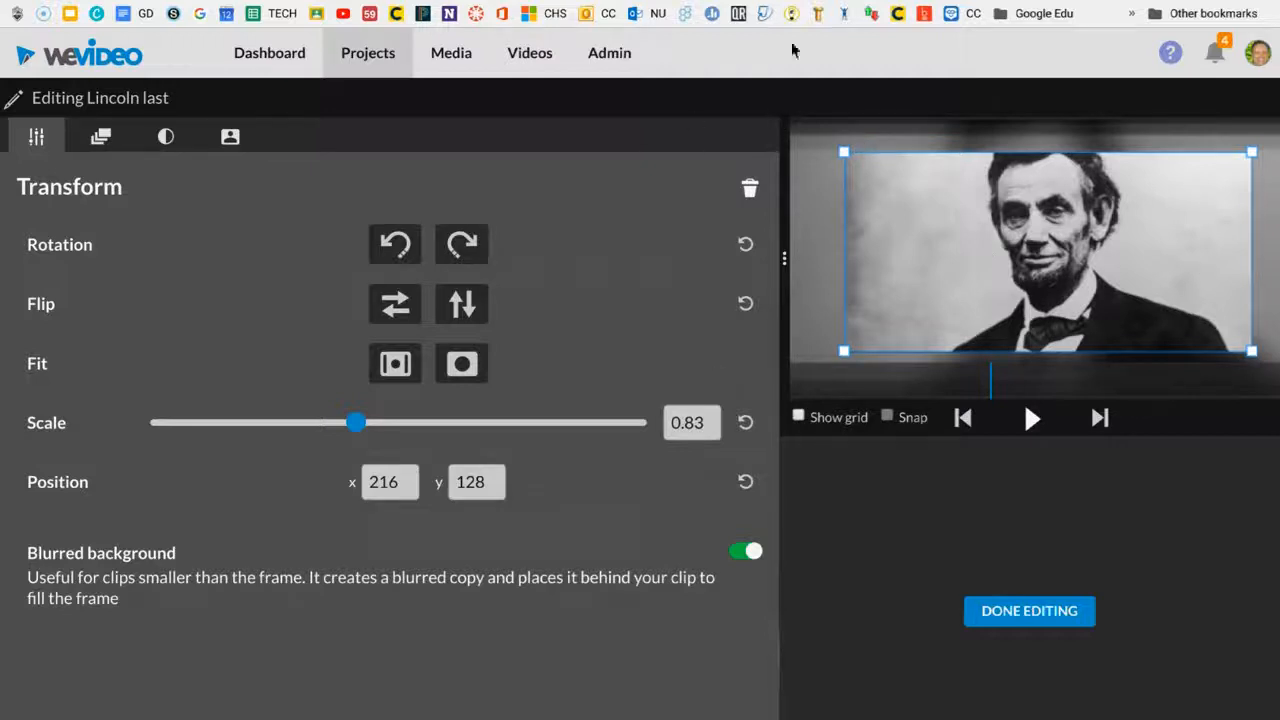
click(735, 557)
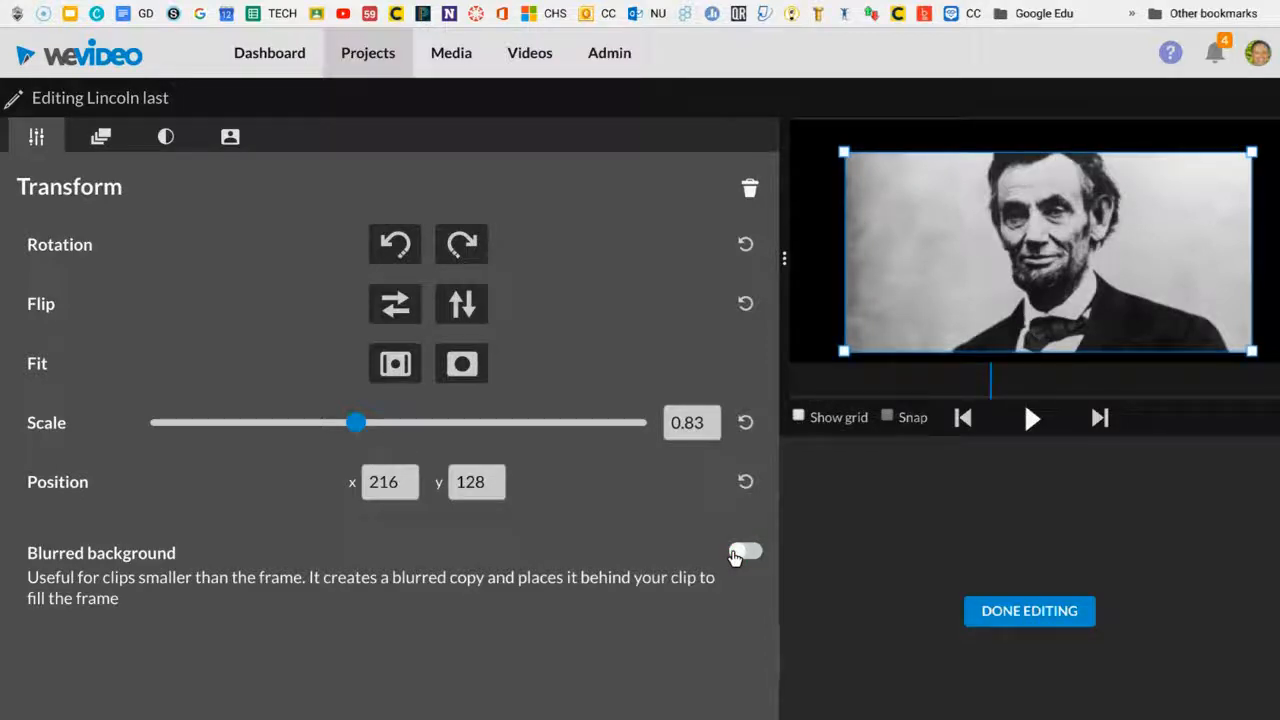
Step: Enable the clip animation's fade in/out, with a 0.95-second fade in and a 0.94-second fade out
click(98, 140)
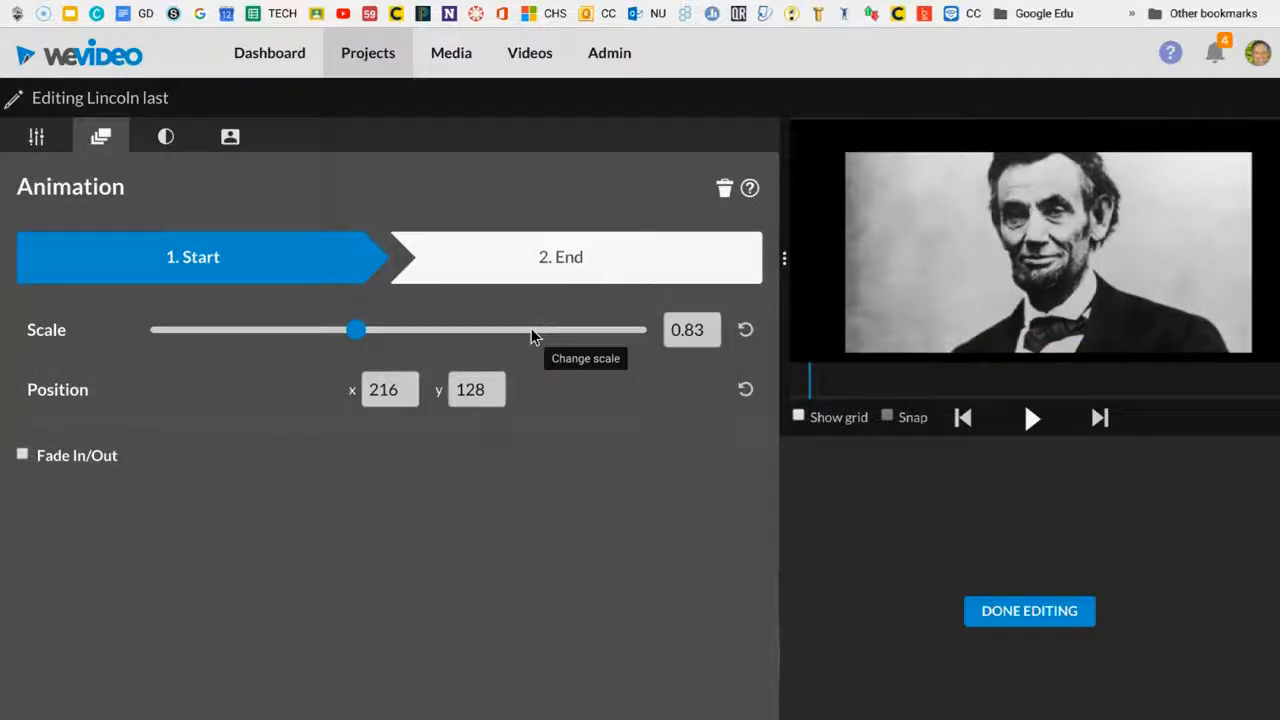
click(20, 456)
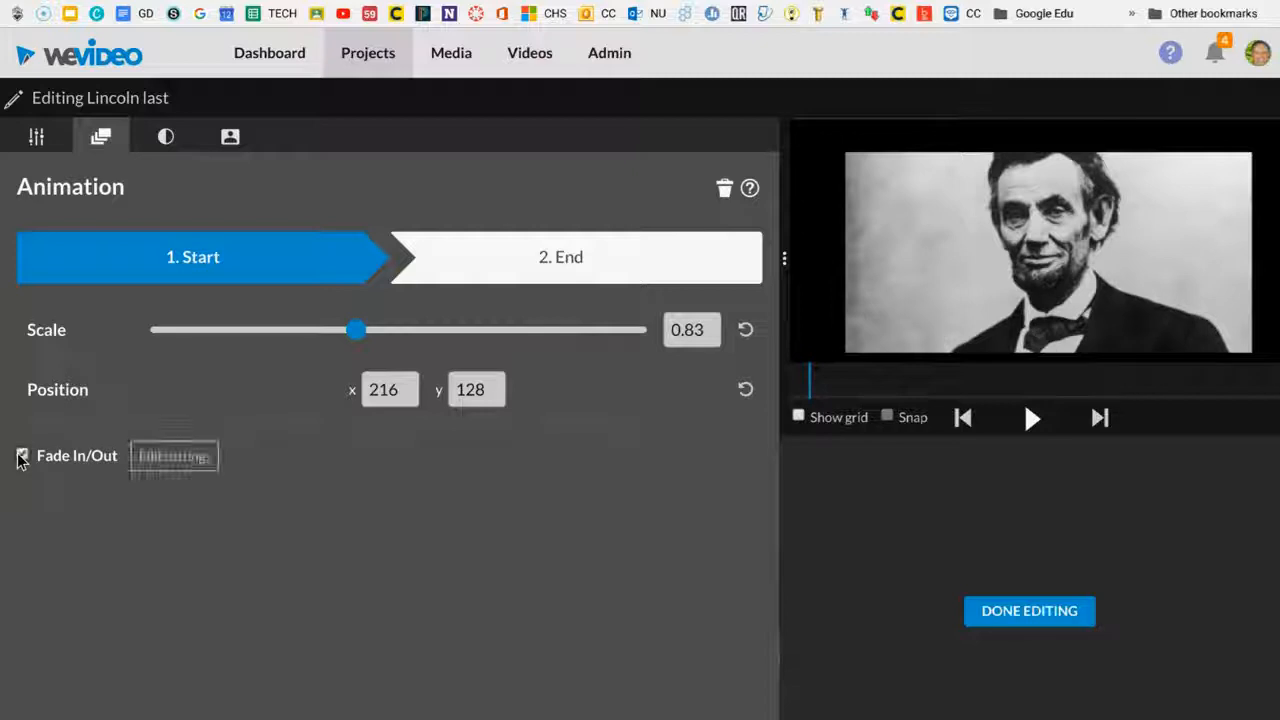
click(160, 460)
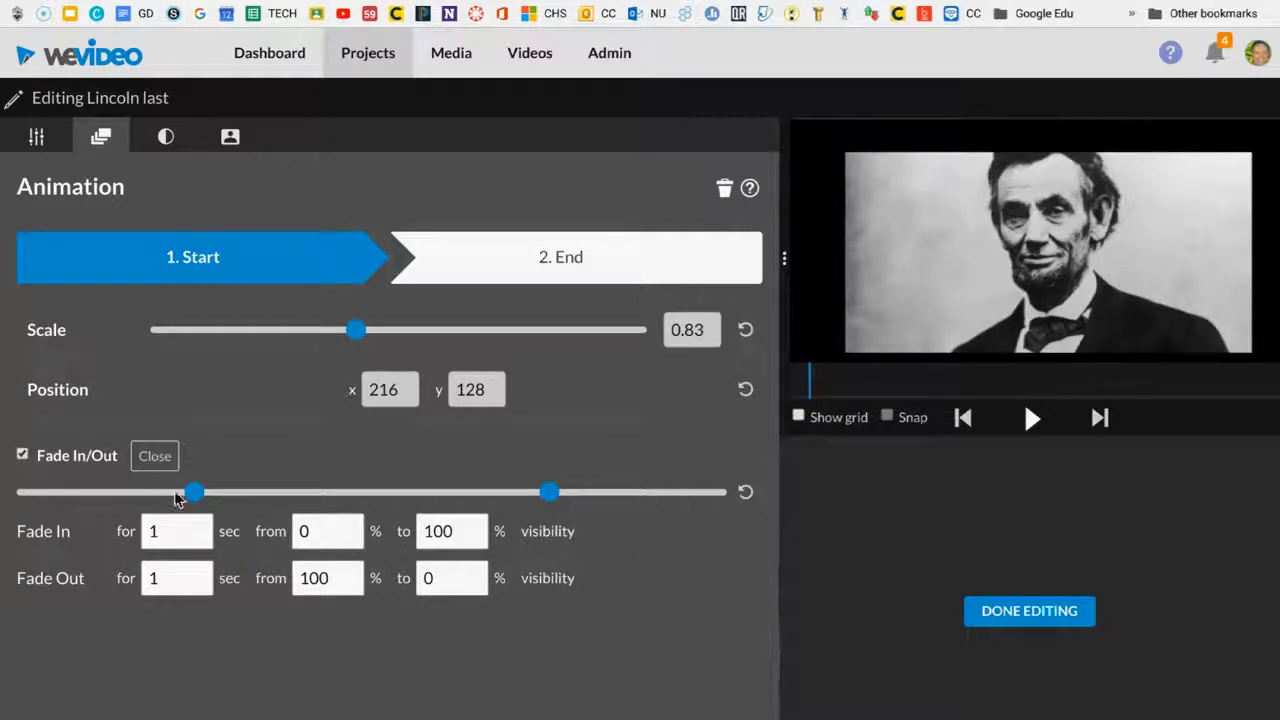
mouse_move(189, 497)
mouse_down()
mouse_move(163, 497)
mouse_move(180, 497)
mouse_up()
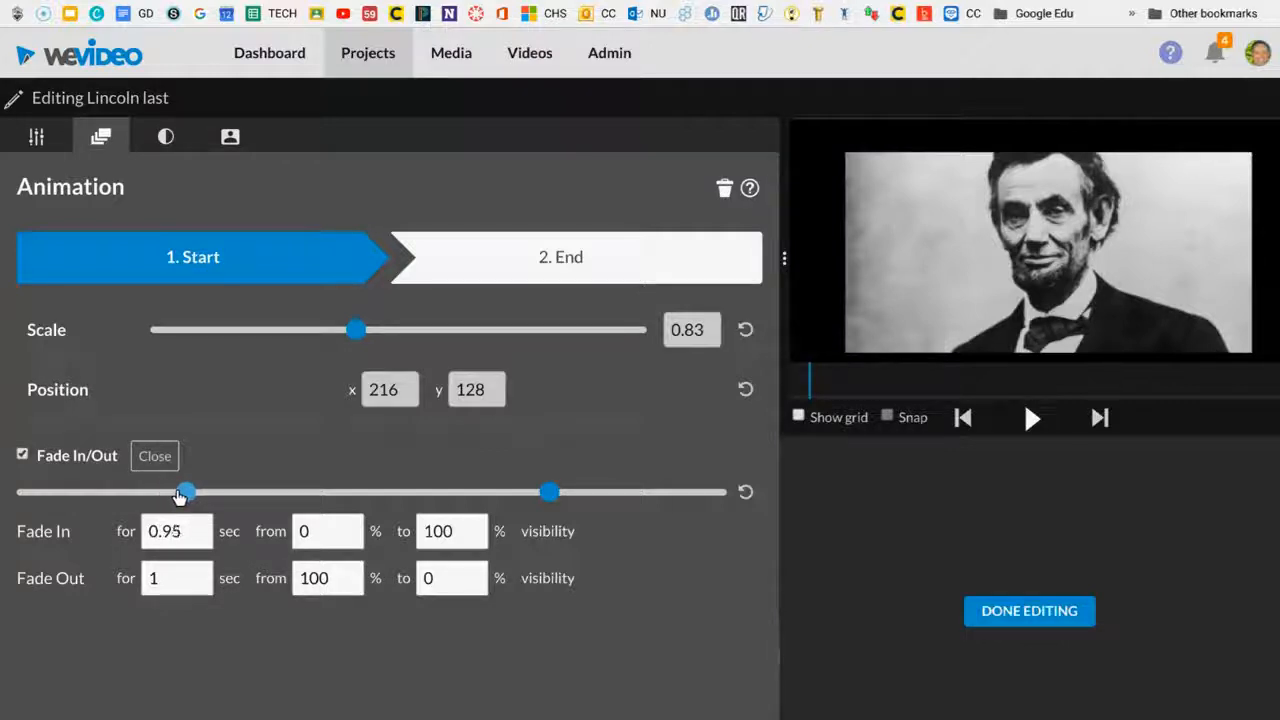
mouse_move(551, 494)
mouse_down()
mouse_move(594, 500)
mouse_move(555, 500)
mouse_up()
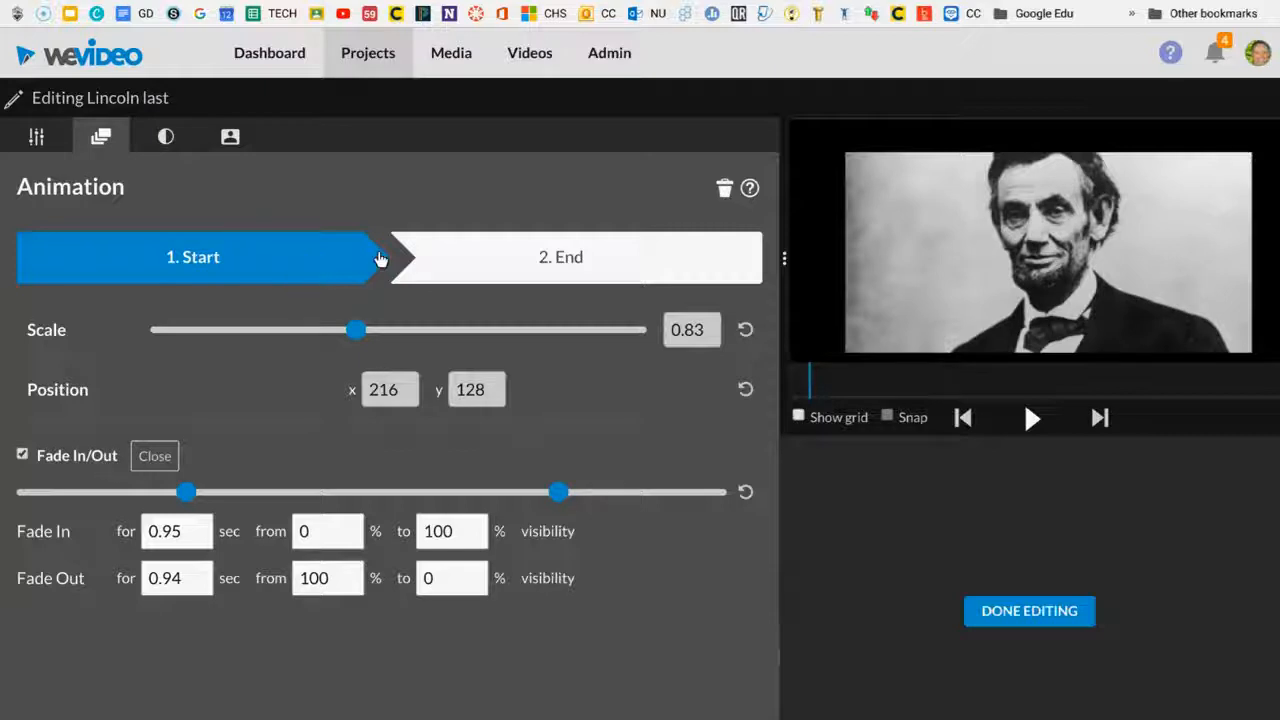
Step: Animate a zoom-out on the image with a start scale of 3.04 and an end scale of 0.48
drag(357, 331, 523, 340)
drag(998, 230, 1041, 401)
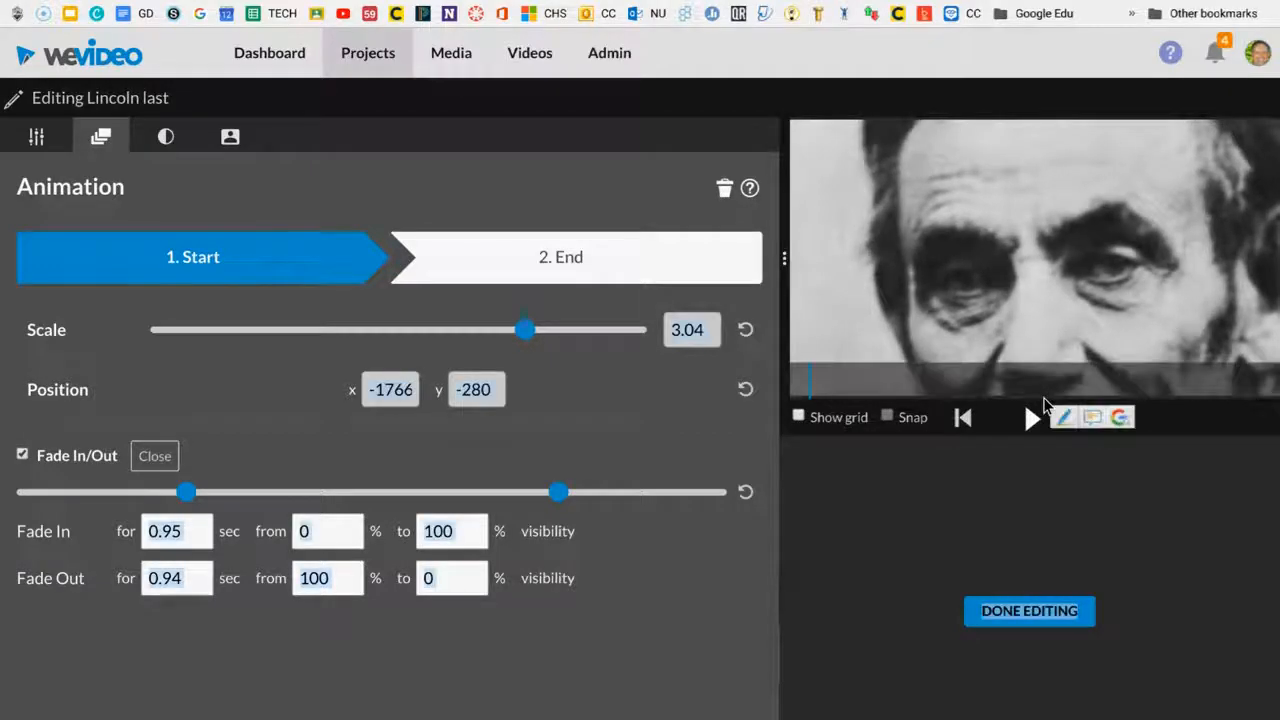
click(576, 268)
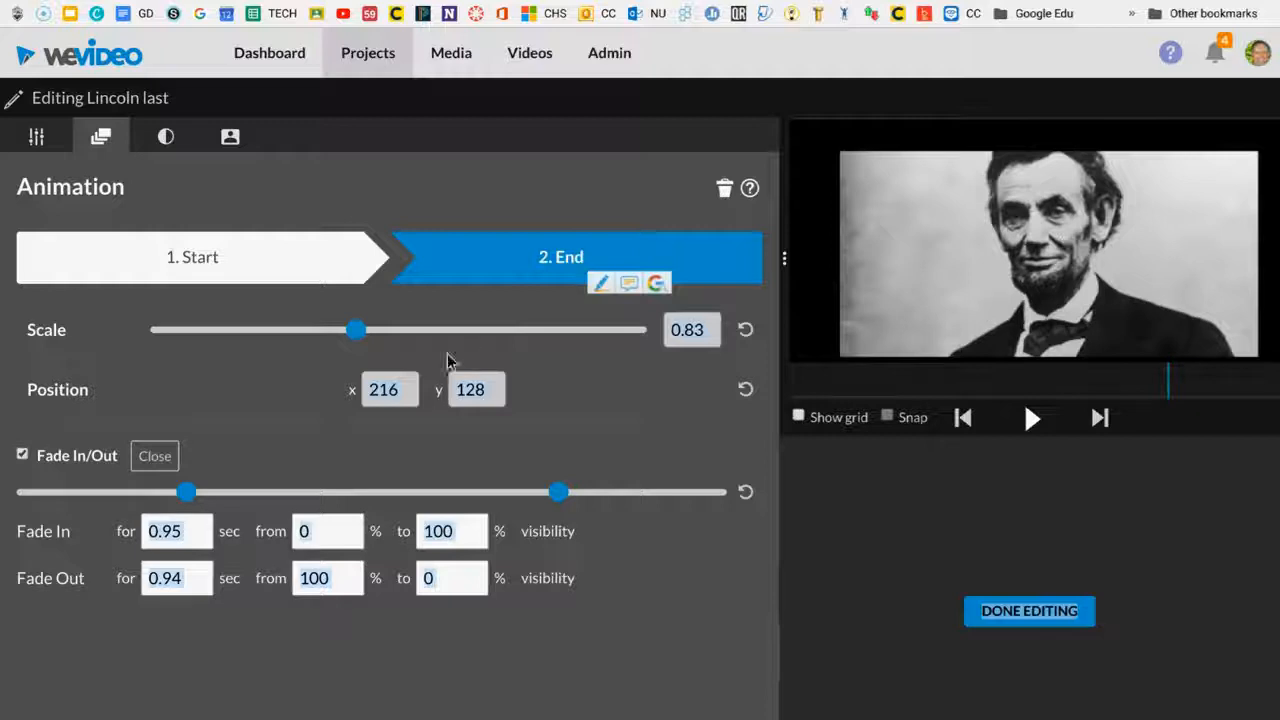
drag(356, 330, 265, 332)
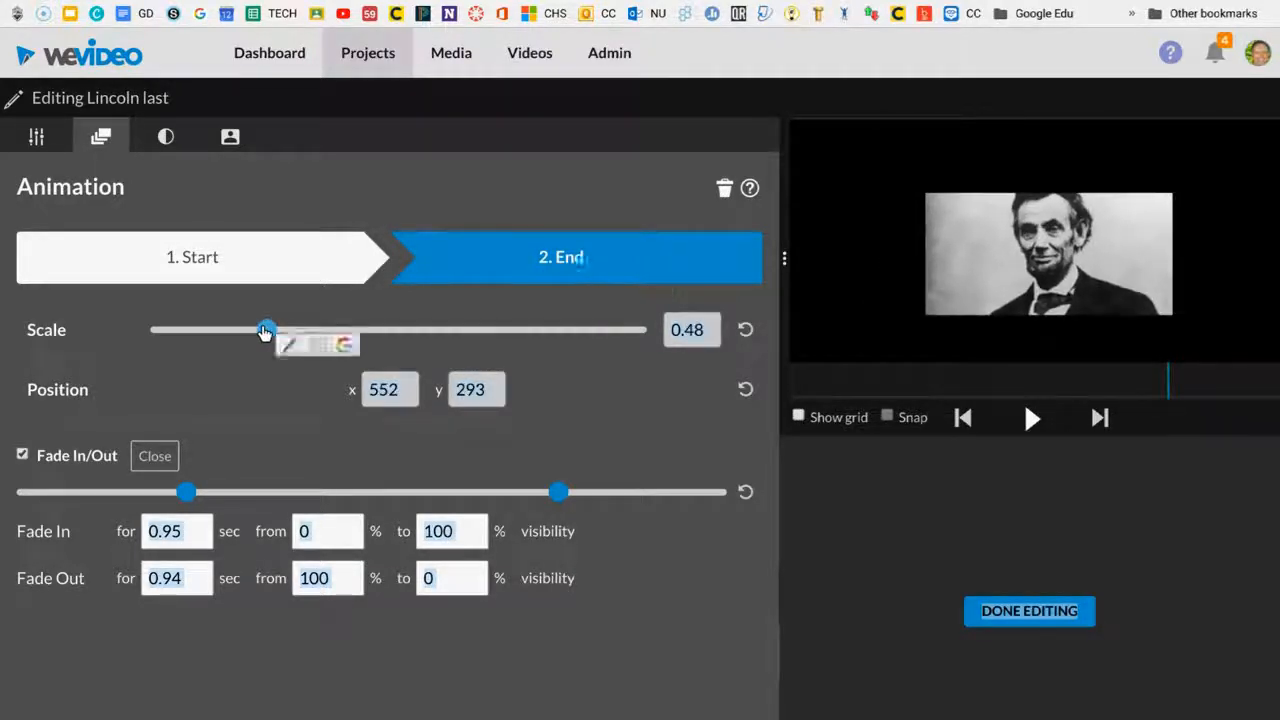
Step: Preview the zoom-out animation on the Lincoln clip and finish editing it
click(1028, 419)
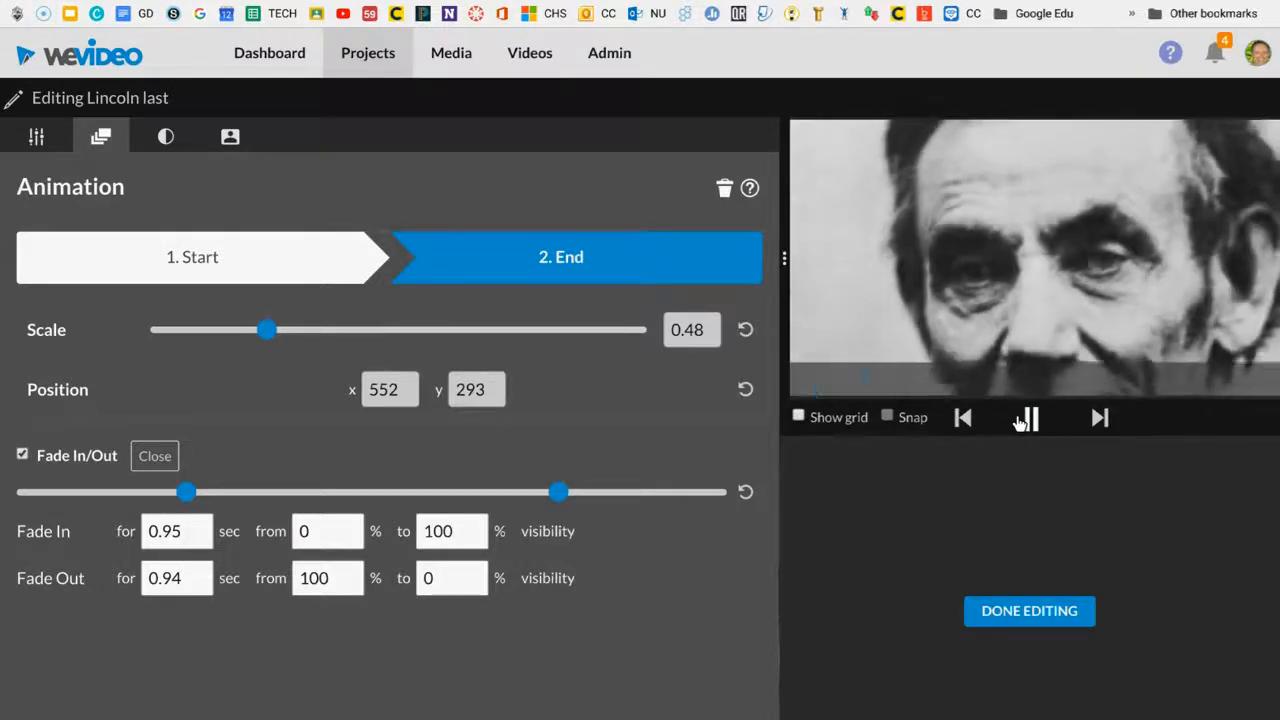
click(1027, 420)
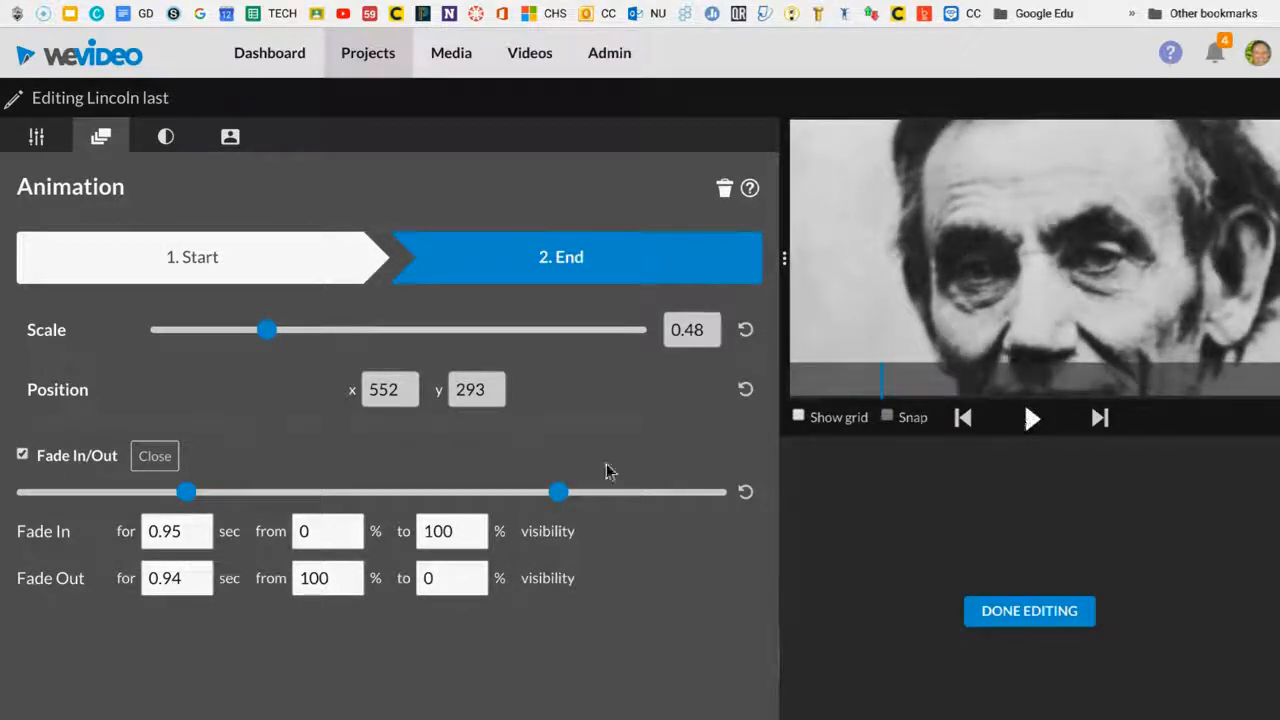
click(1023, 621)
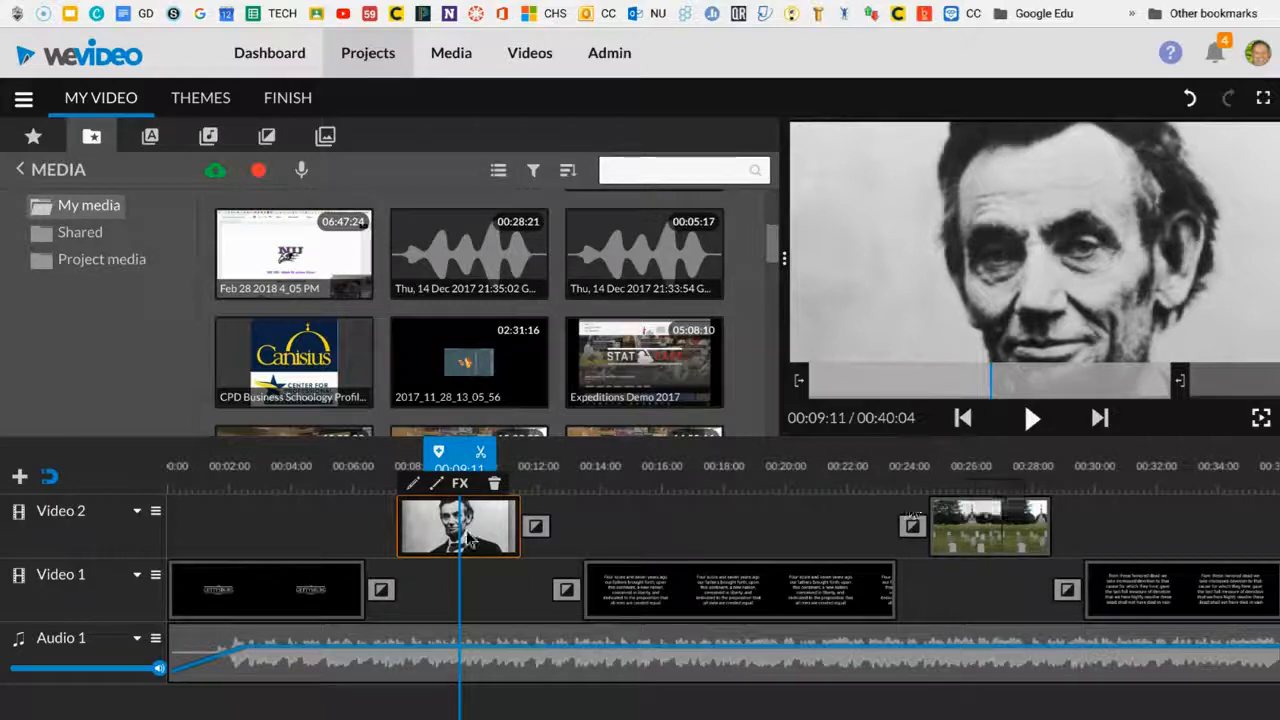
Step: Apply the Sepia and Vignette effects to the Lincoln clip only, and display the clip's fade curve in the timeline
click(458, 484)
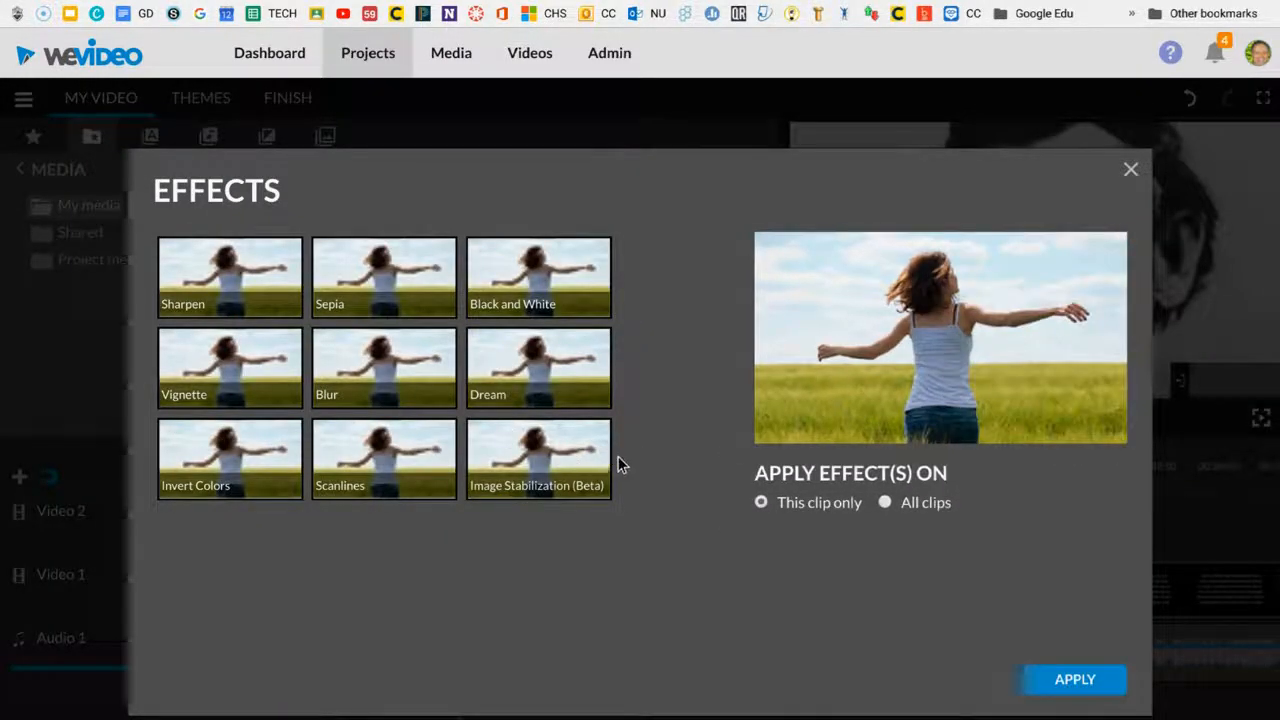
click(359, 297)
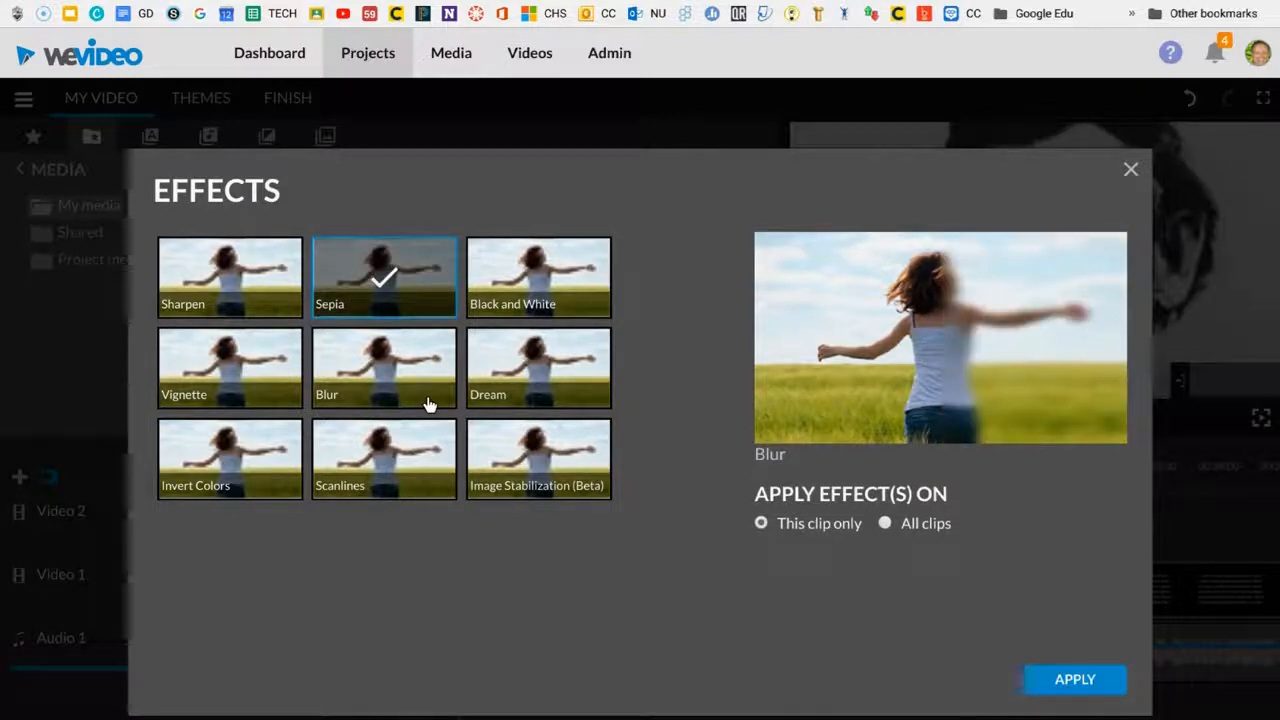
click(242, 377)
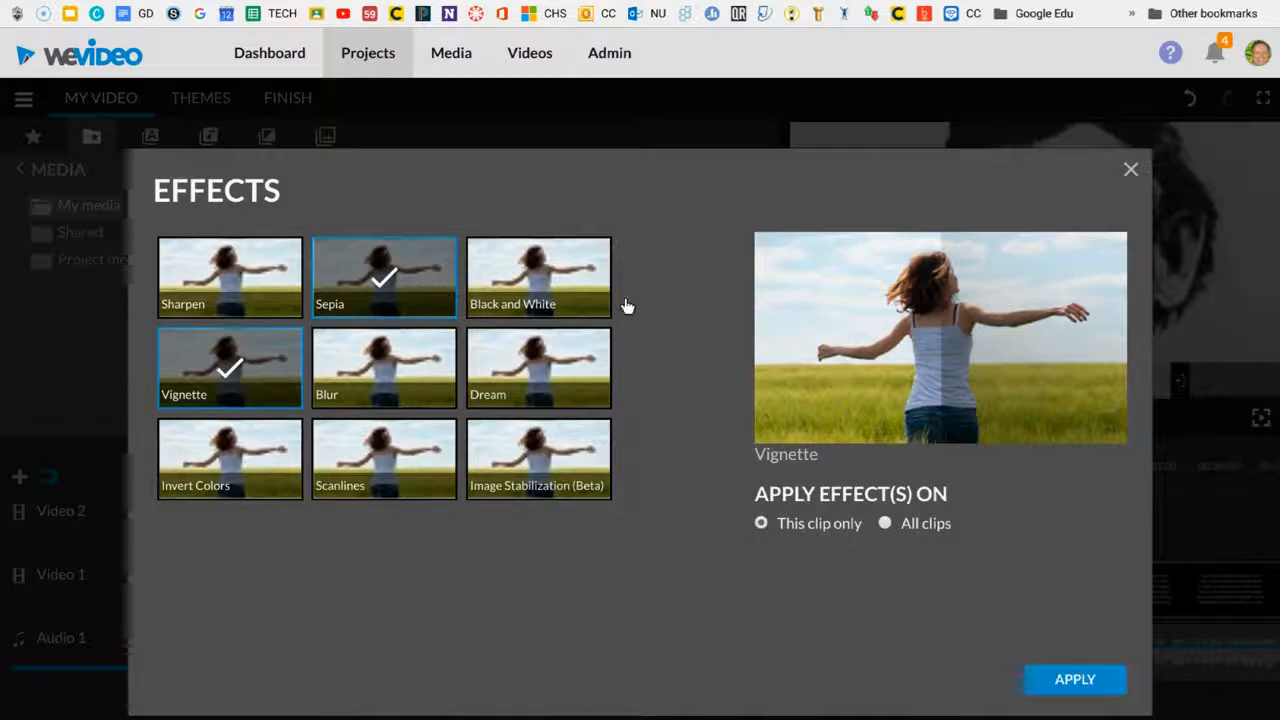
click(1045, 679)
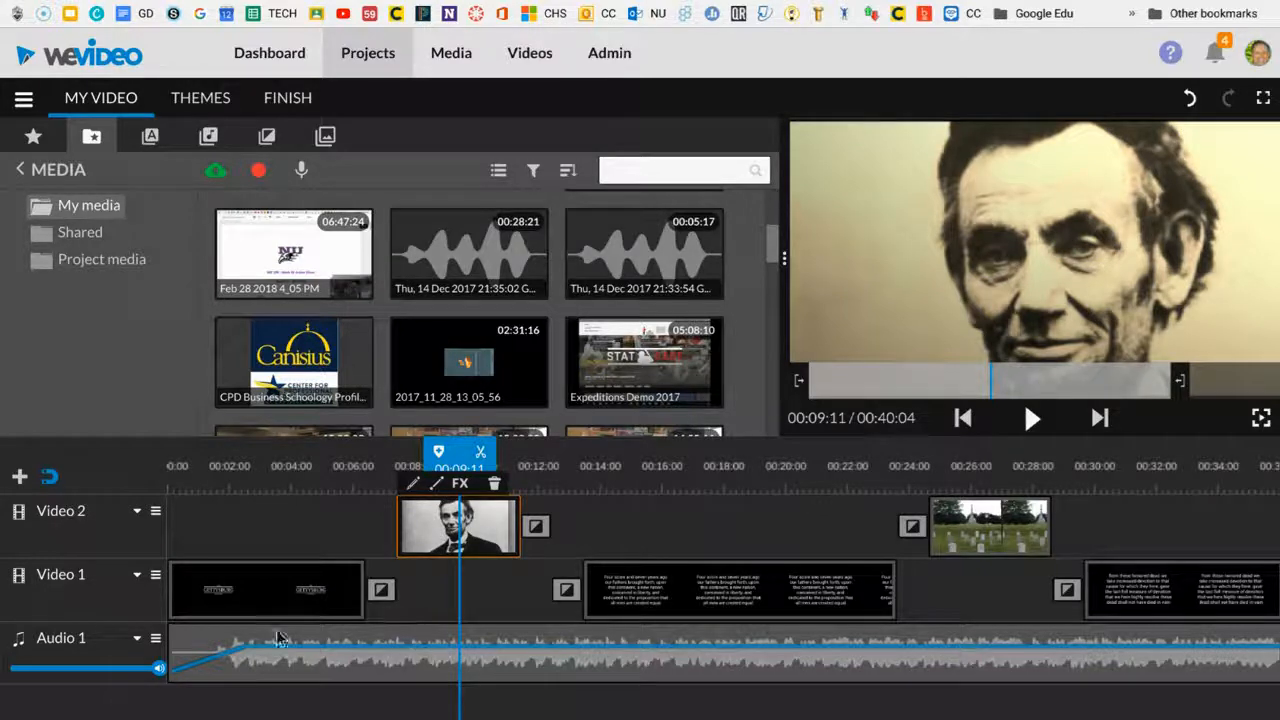
click(432, 486)
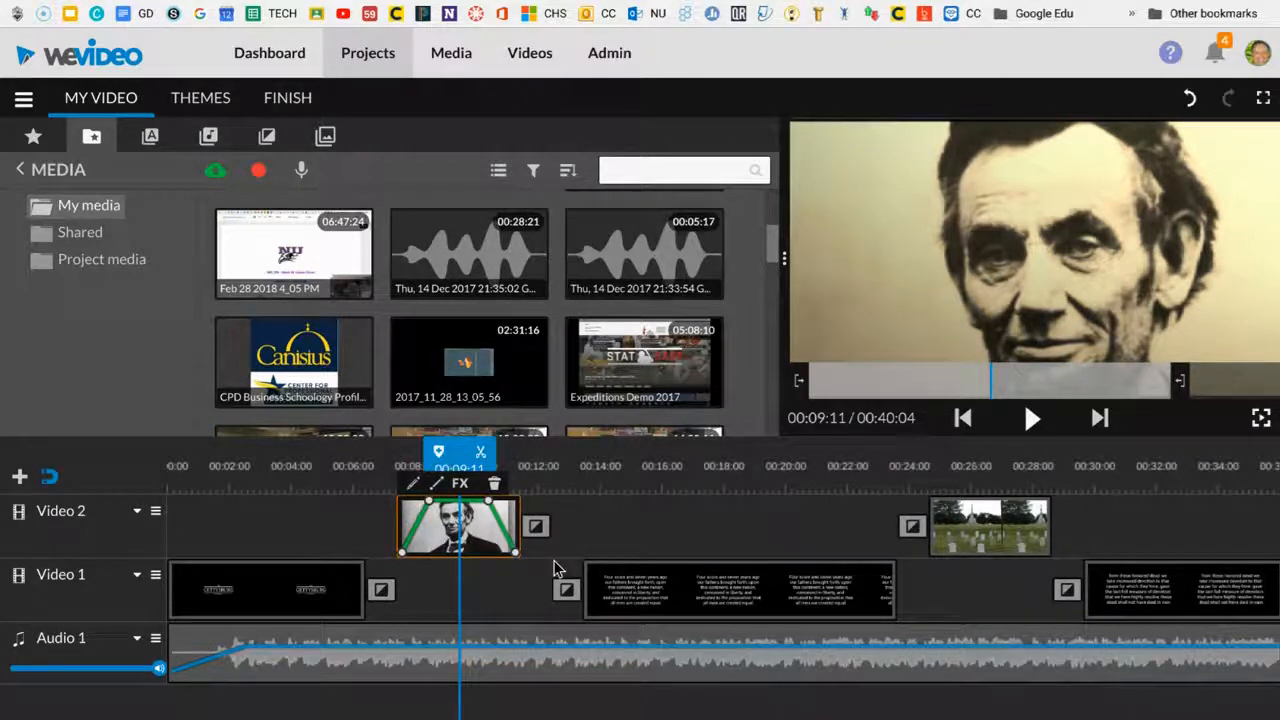
click(957, 525)
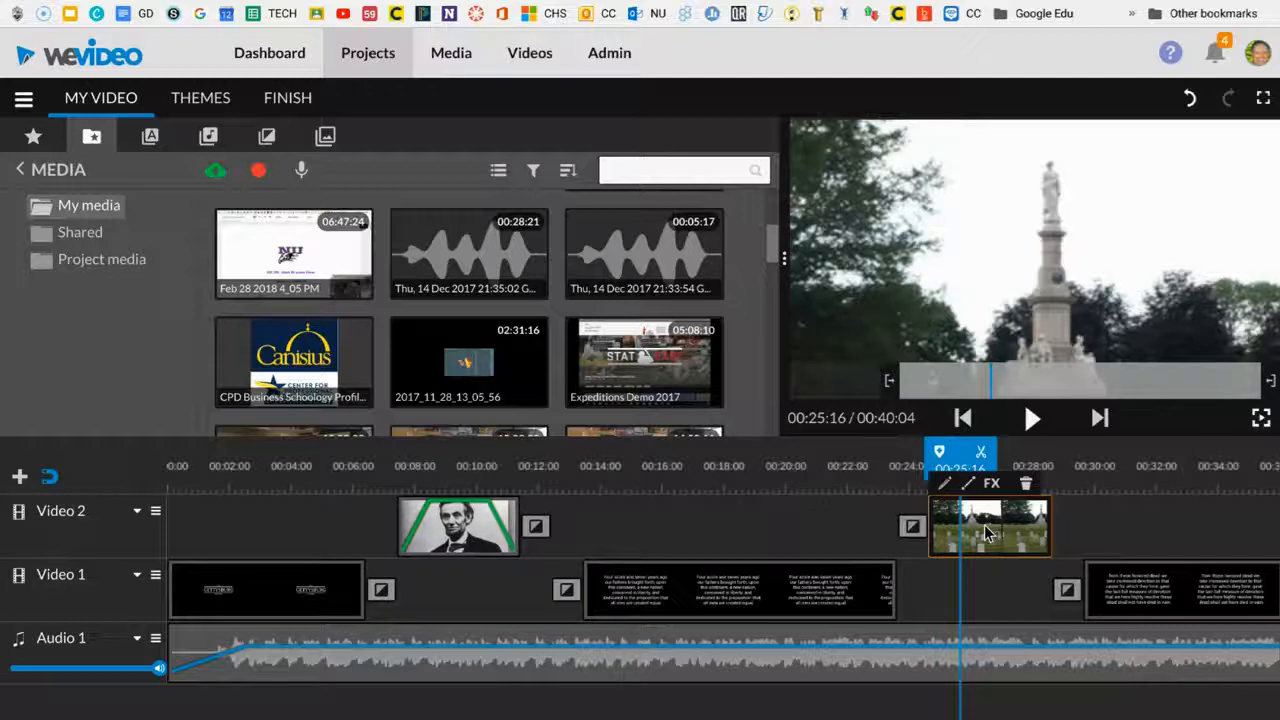
right_click(986, 532)
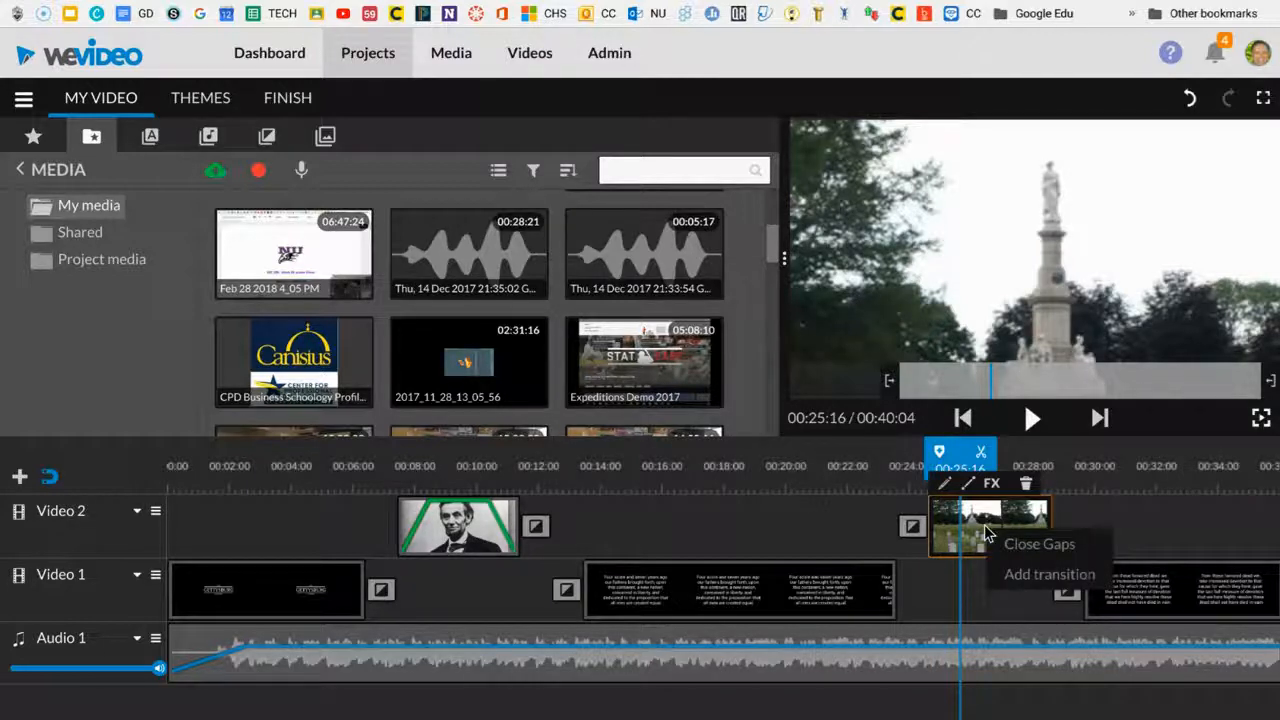
click(955, 548)
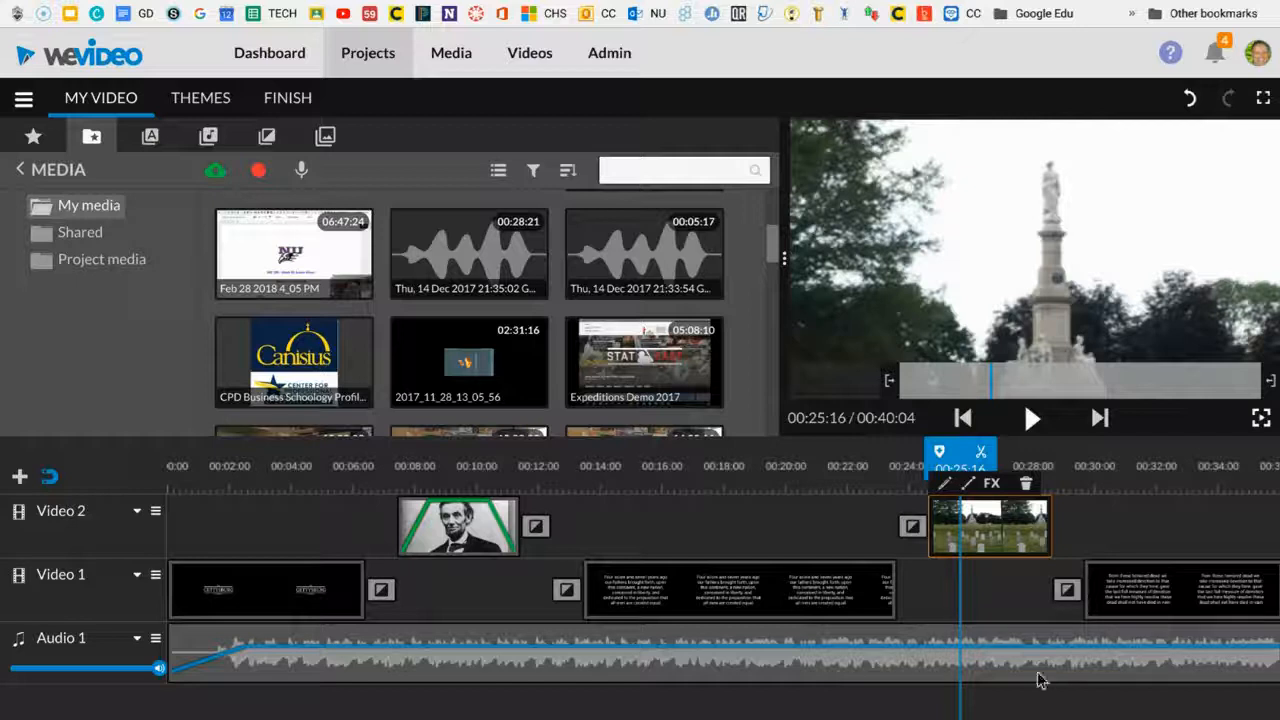
Step: Play back the Lincoln clip from 00:07:22 to review its effects, zoom and fades
click(409, 516)
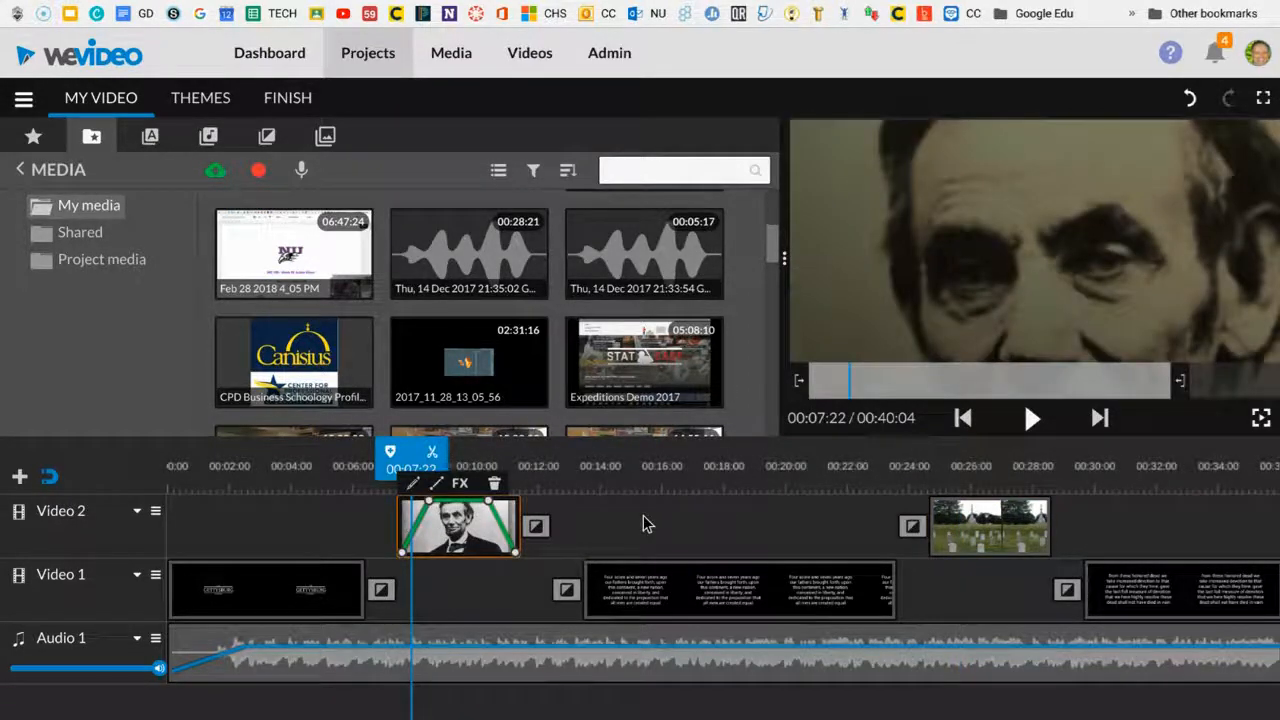
click(1022, 426)
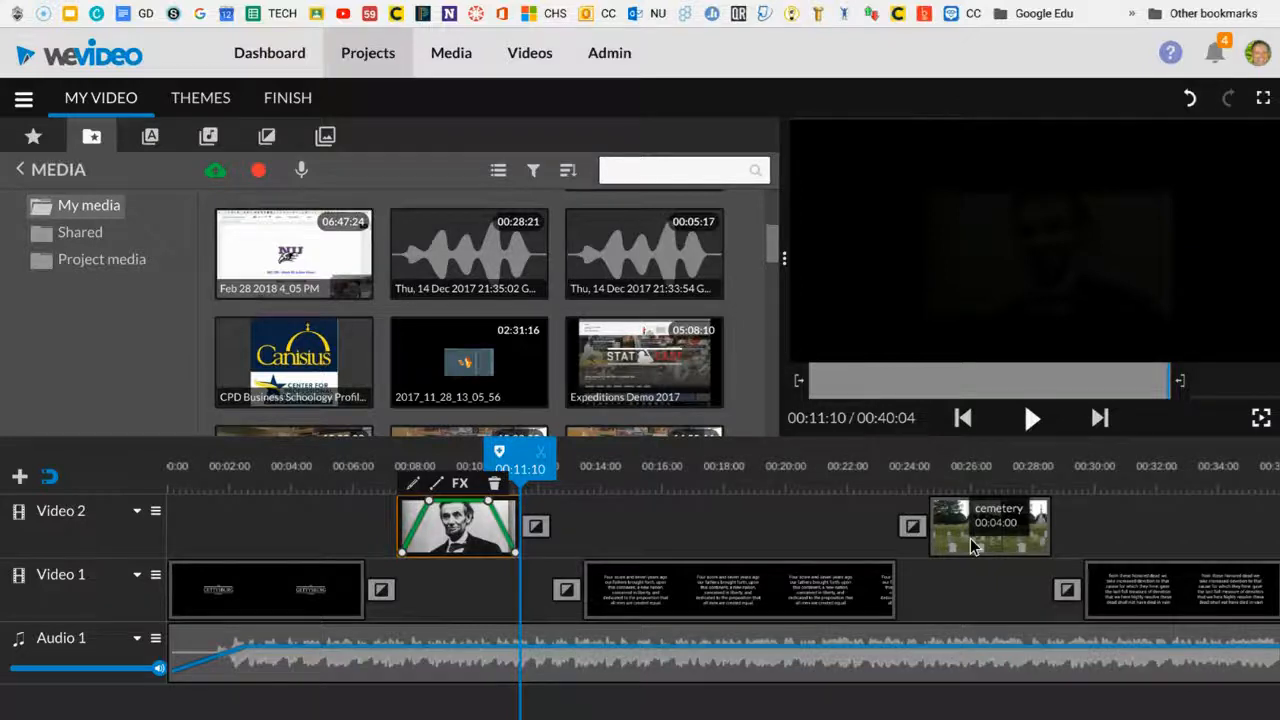
click(970, 540)
mouse_move(962, 444)
mouse_down()
mouse_move(912, 440)
mouse_move(943, 441)
mouse_up()
click(975, 522)
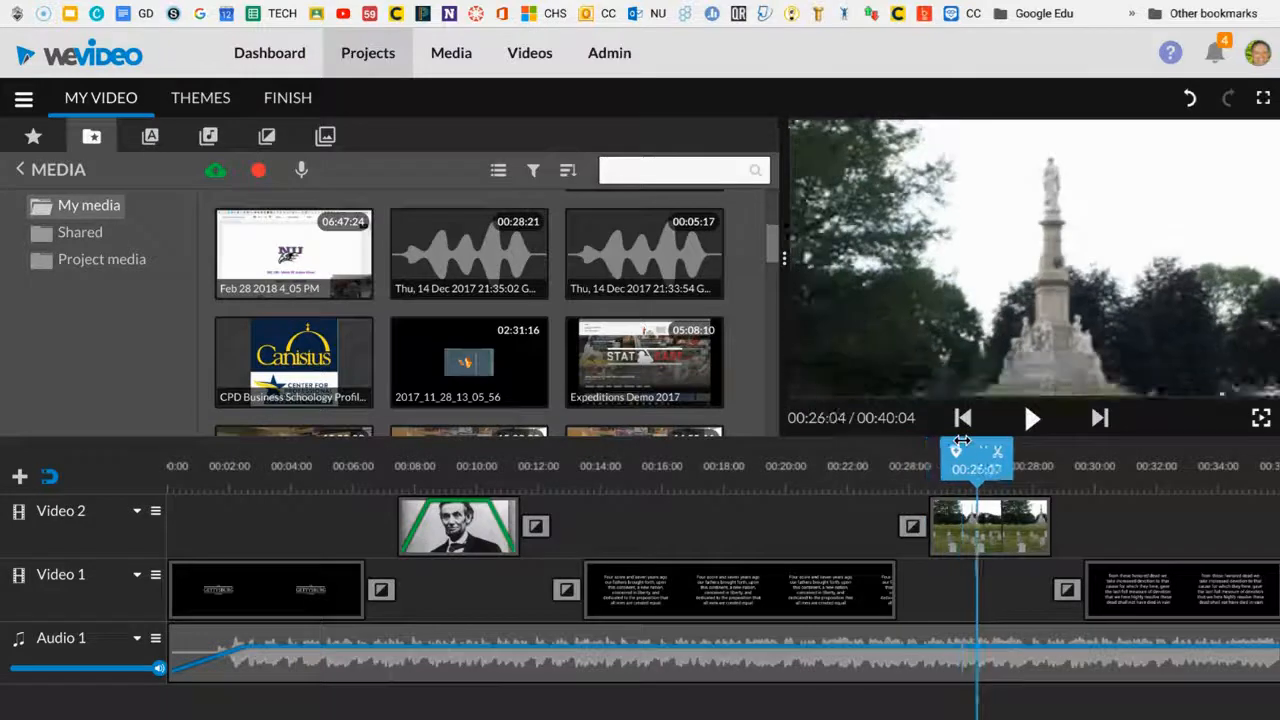
right_click(975, 522)
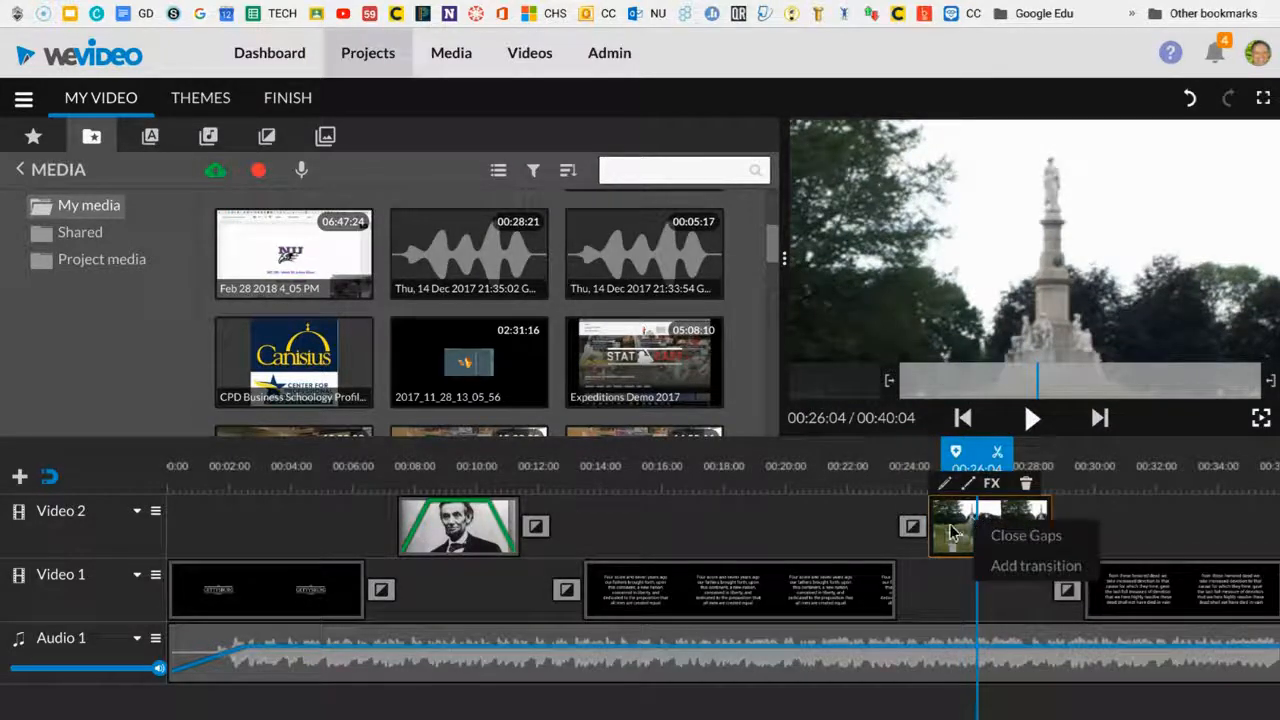
click(950, 533)
Step: Place a second copy of the cemetery image directly after the first on Video 2, and move the closing text clip to start at 00:34:01
drag(767, 228, 771, 338)
drag(642, 273, 1068, 534)
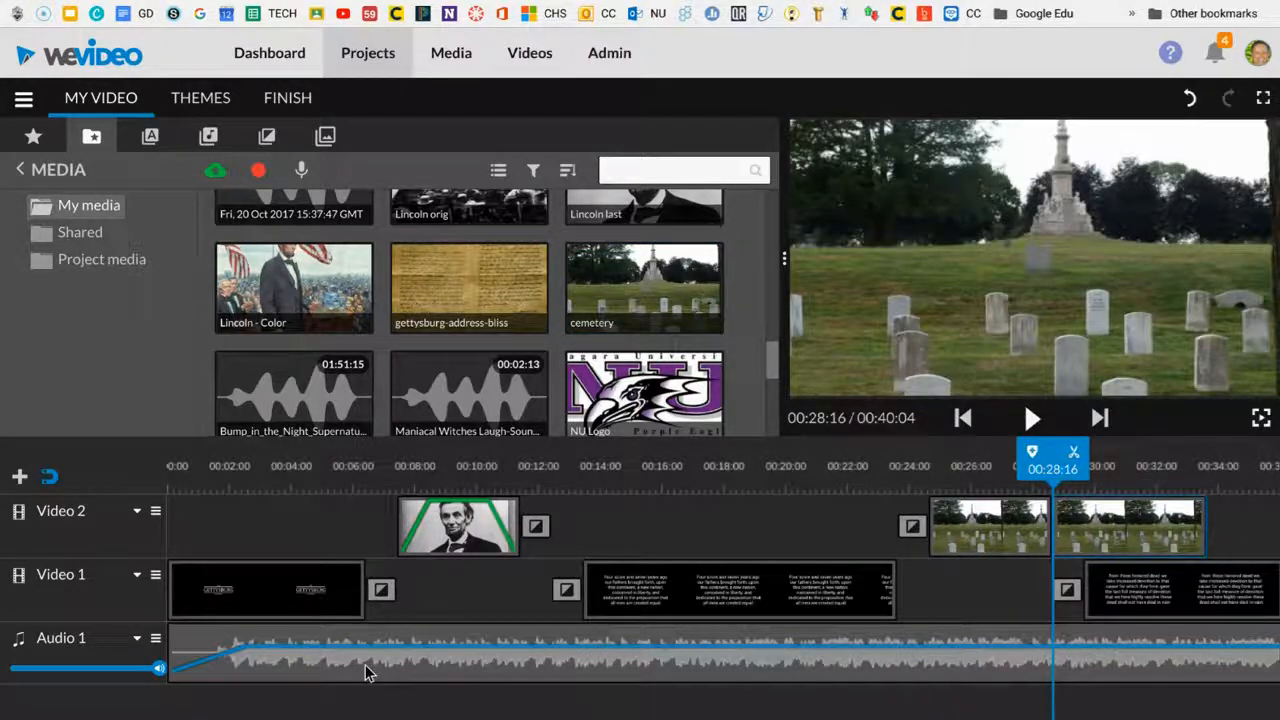
scroll(722, 578, right, 1)
scroll(768, 614, right, 8)
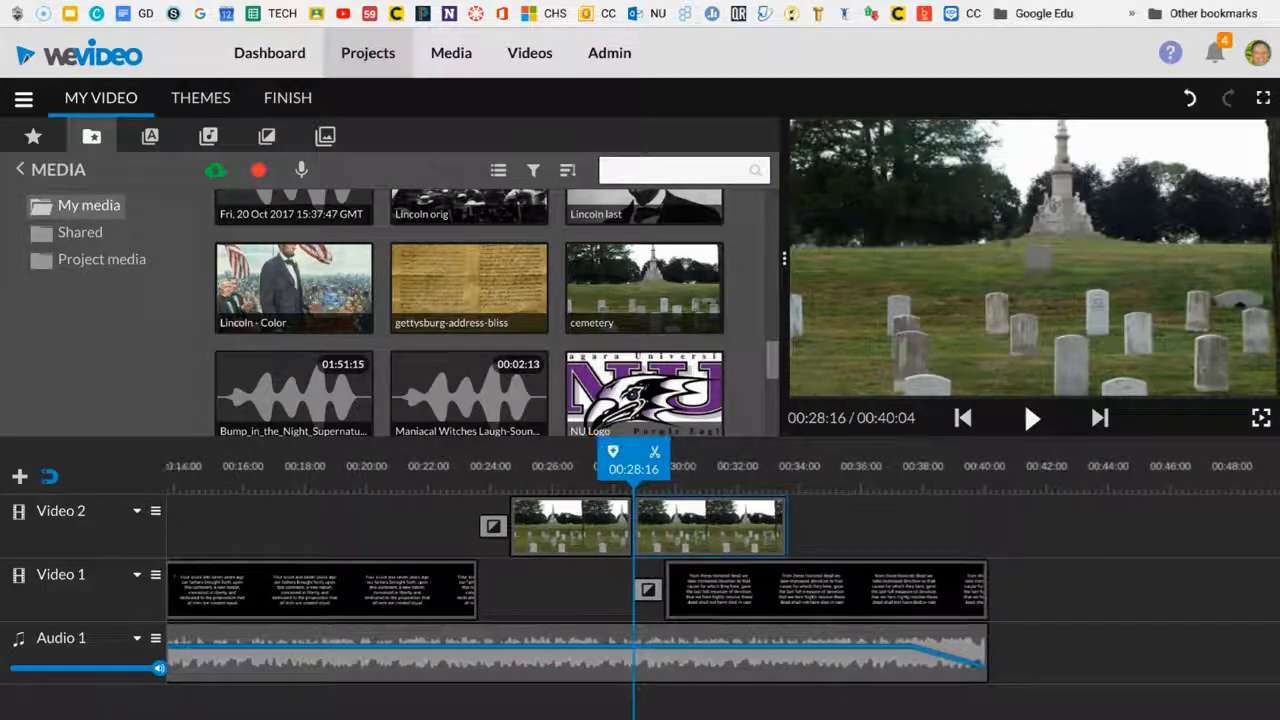
drag(775, 610, 904, 597)
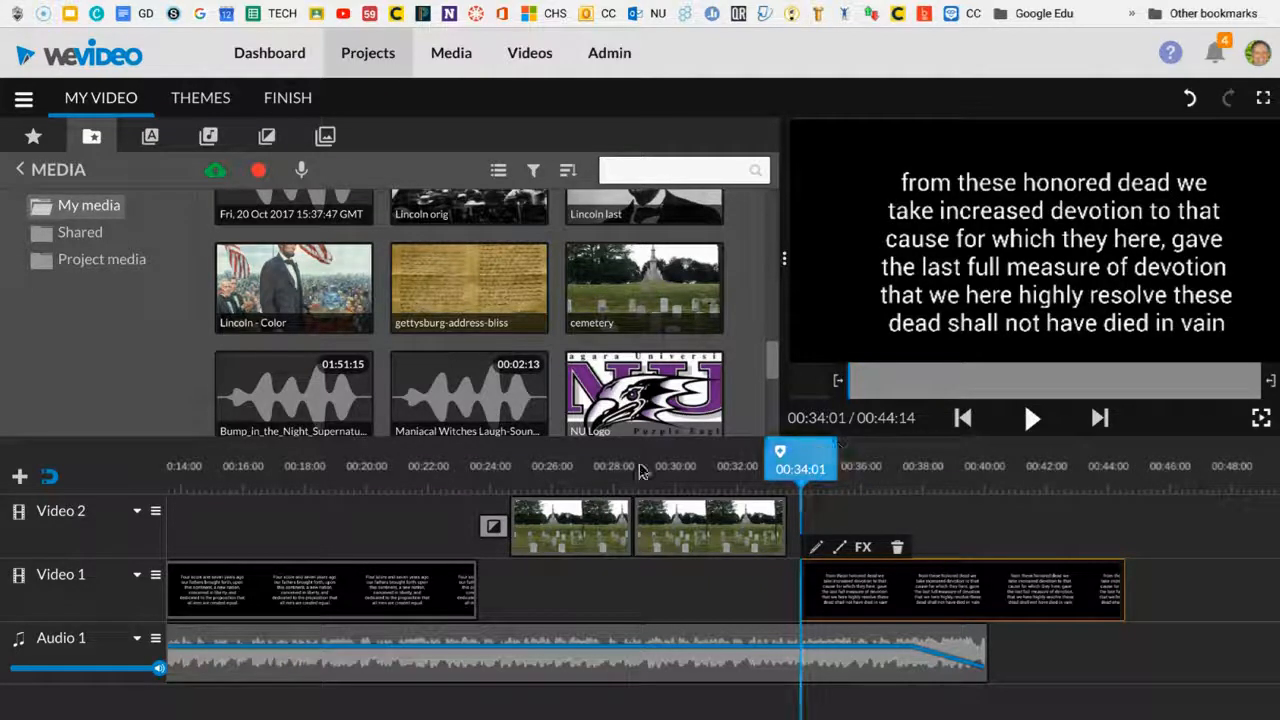
Step: Open the first cemetery clip for editing and remove its existing animation
drag(800, 456, 550, 519)
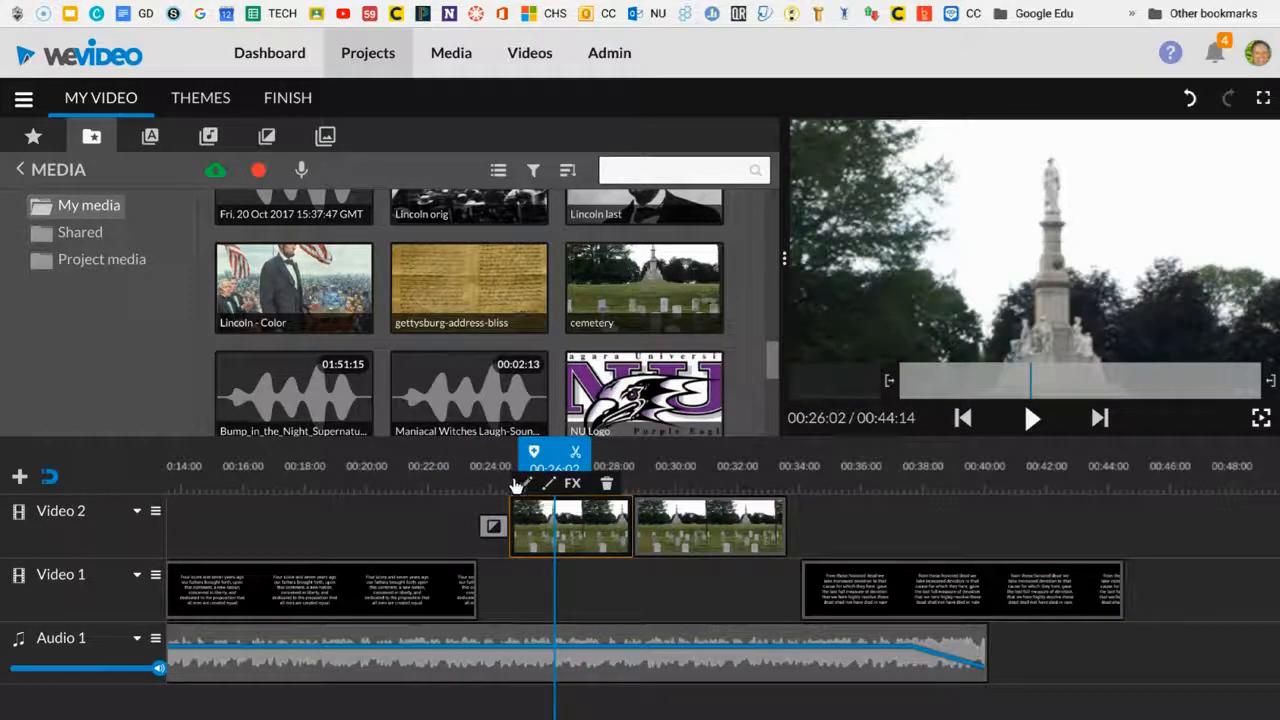
click(520, 484)
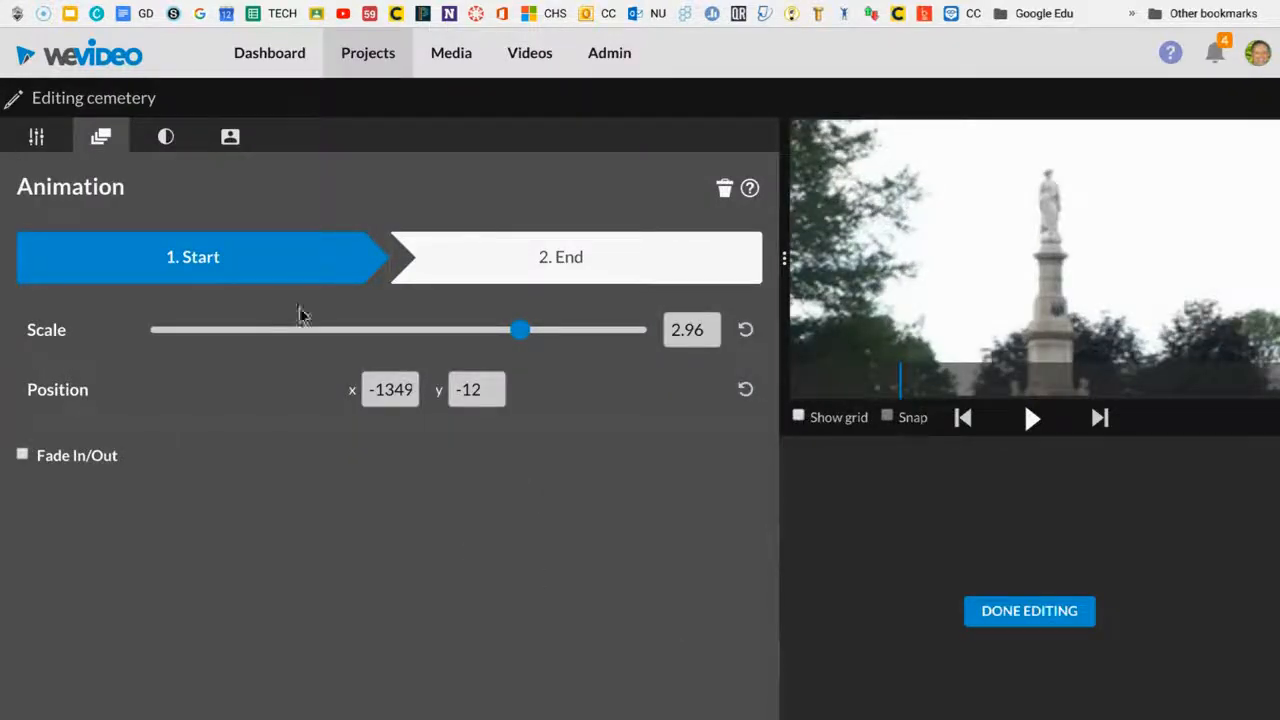
click(35, 139)
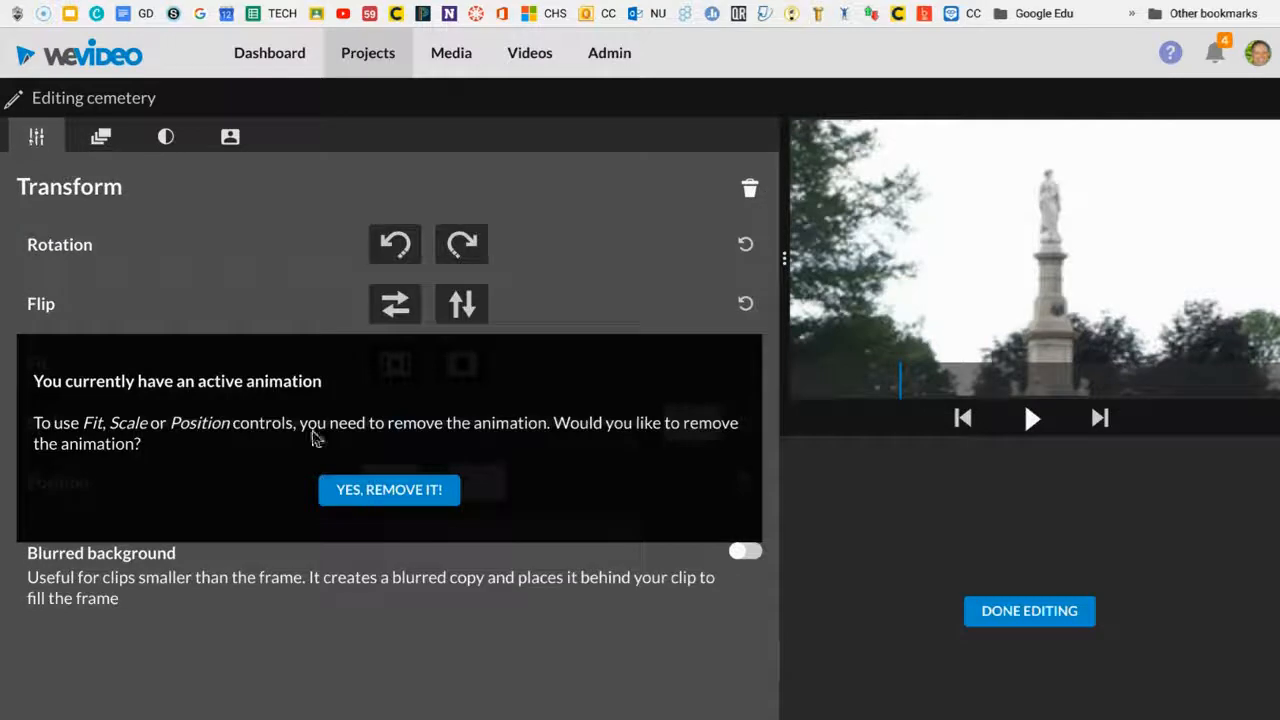
click(390, 489)
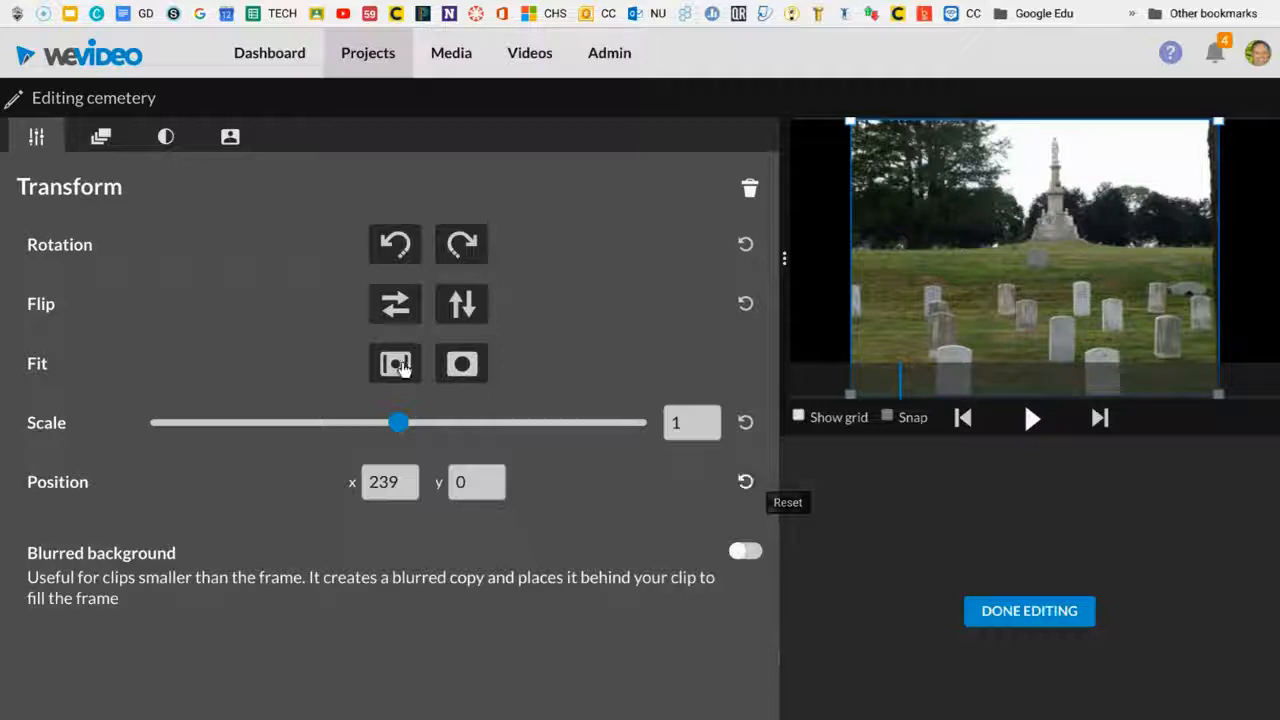
Step: Animate the first cemetery clip from a start scale of 4.44 at x -2551, y -141 to an end scale of 1, and finish editing
click(97, 137)
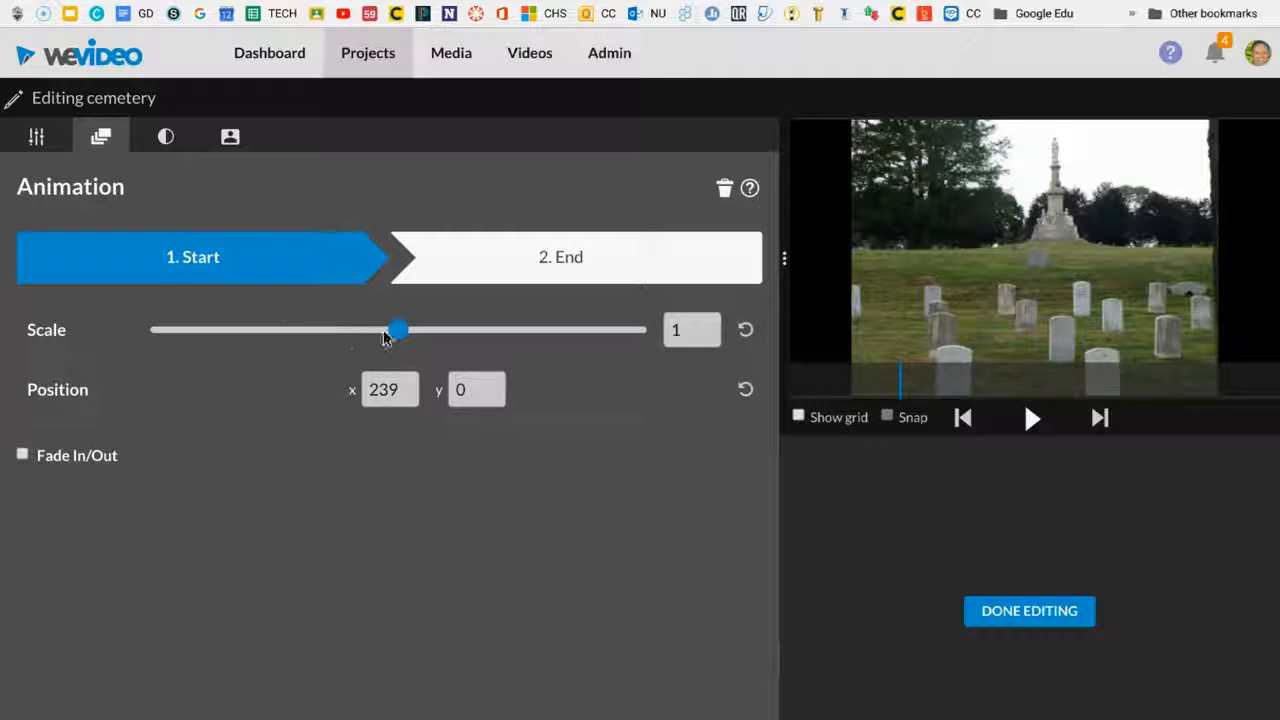
drag(395, 333, 528, 350)
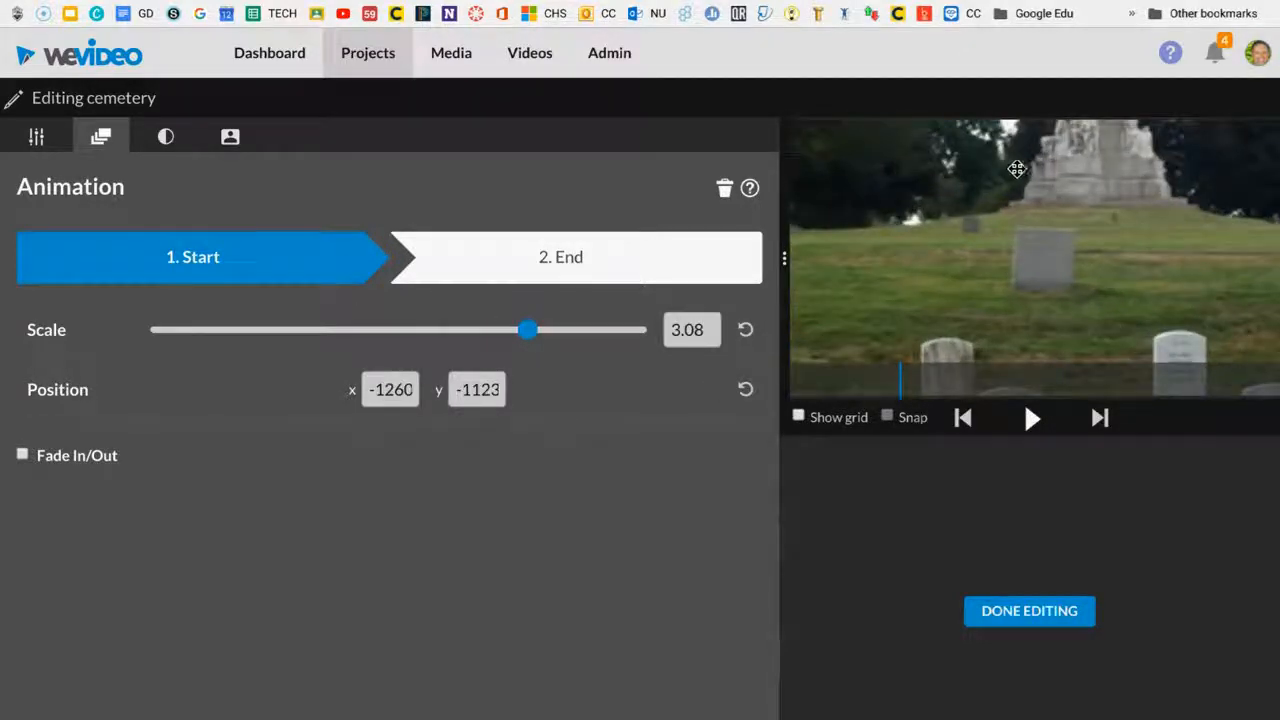
drag(1057, 186, 1037, 517)
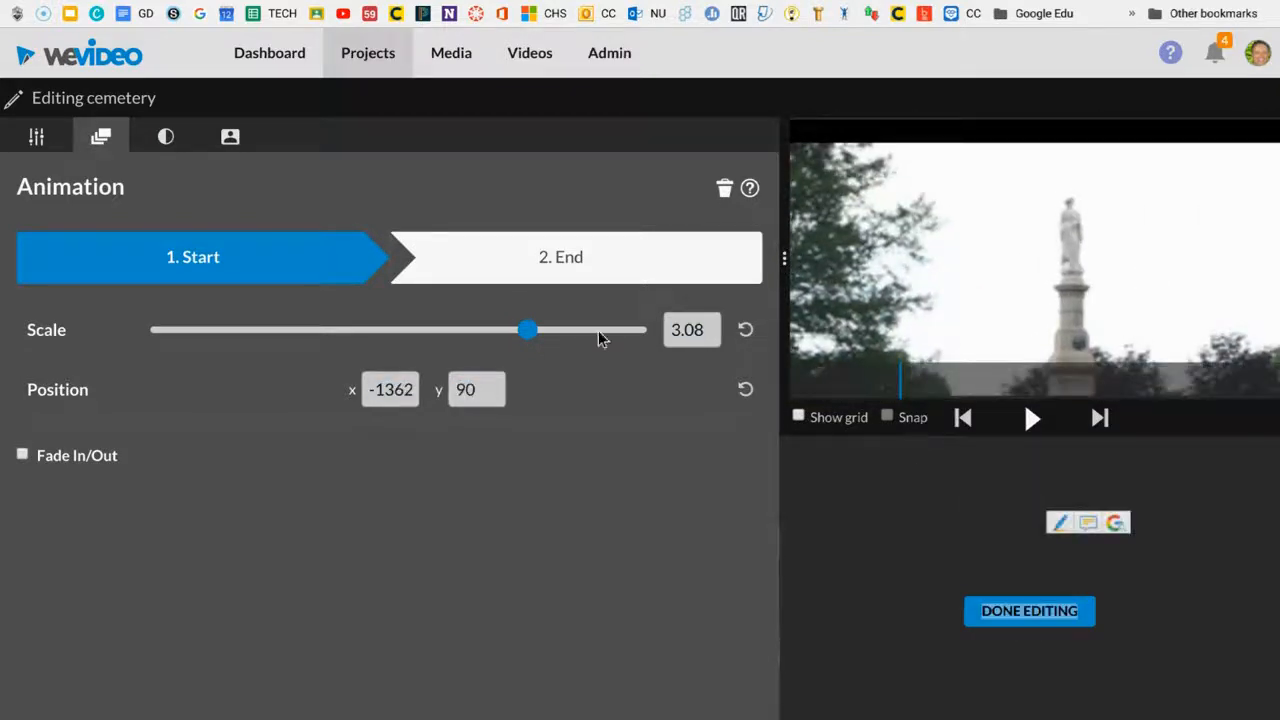
drag(521, 331, 612, 331)
drag(1034, 234, 1013, 380)
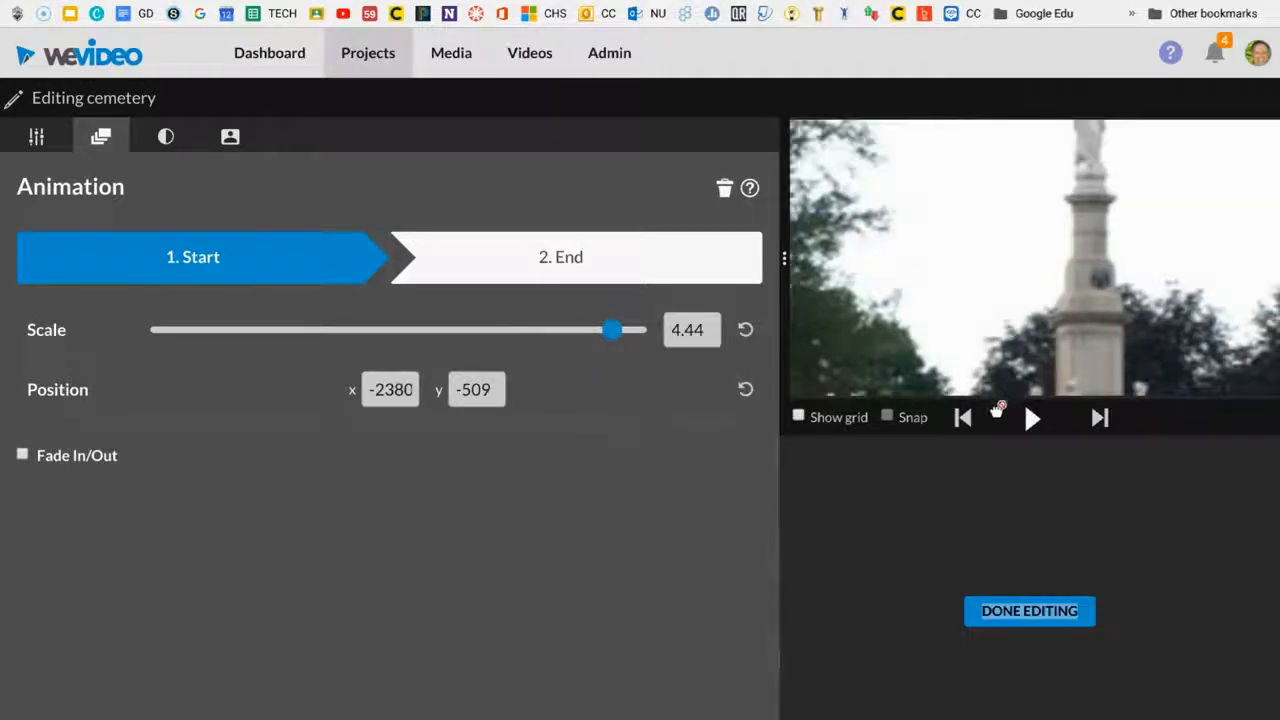
drag(1031, 234, 937, 344)
drag(1106, 234, 980, 313)
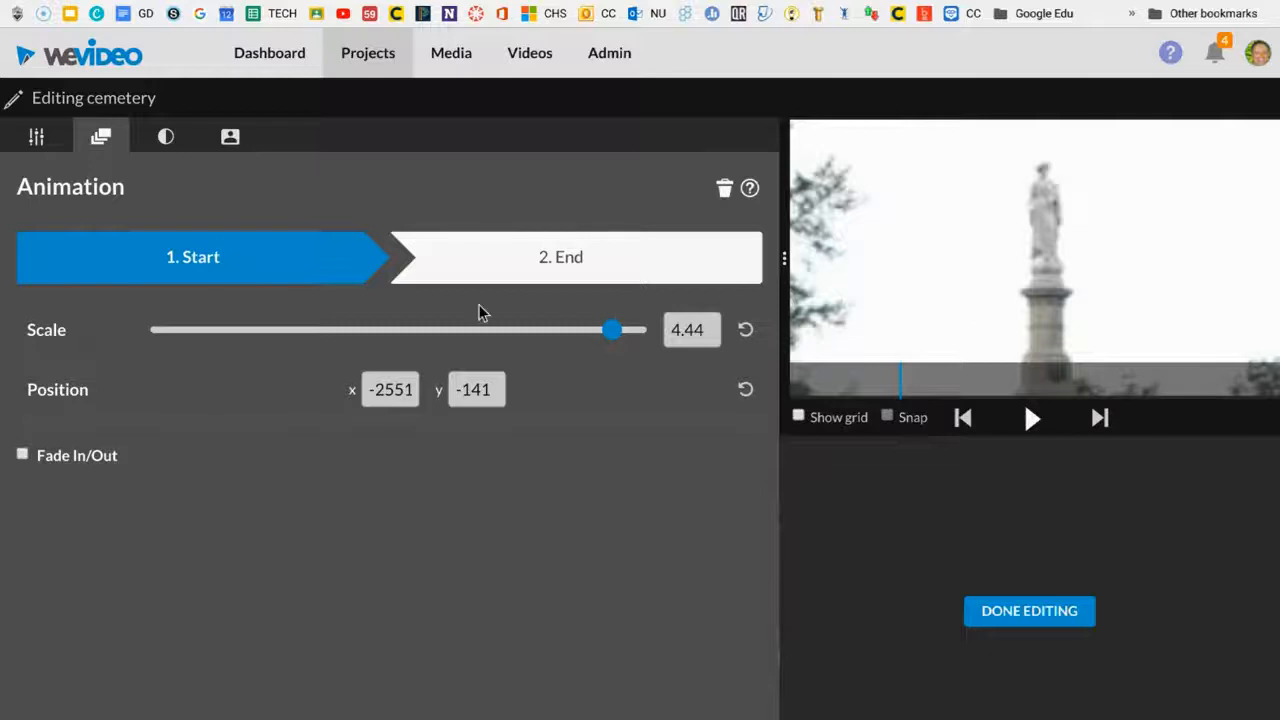
click(566, 256)
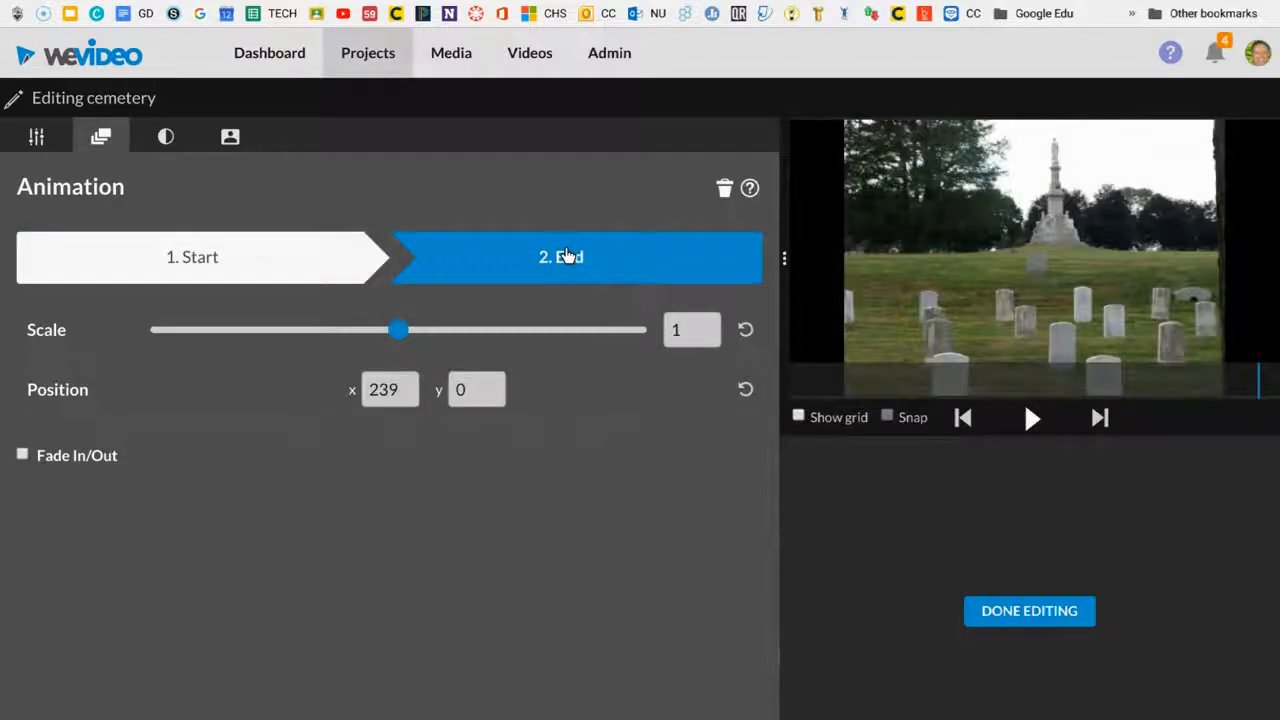
click(1036, 609)
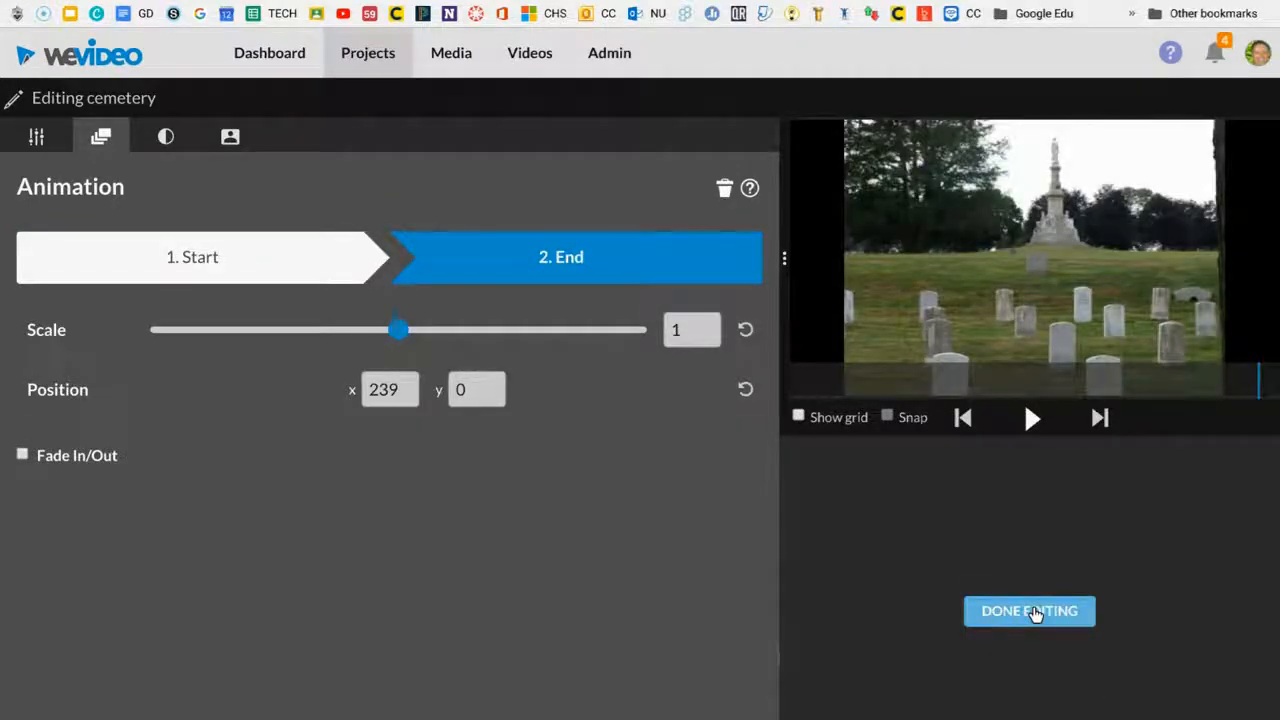
Step: Set the second cemetery clip's transform scale to 1 and finish editing it
click(737, 540)
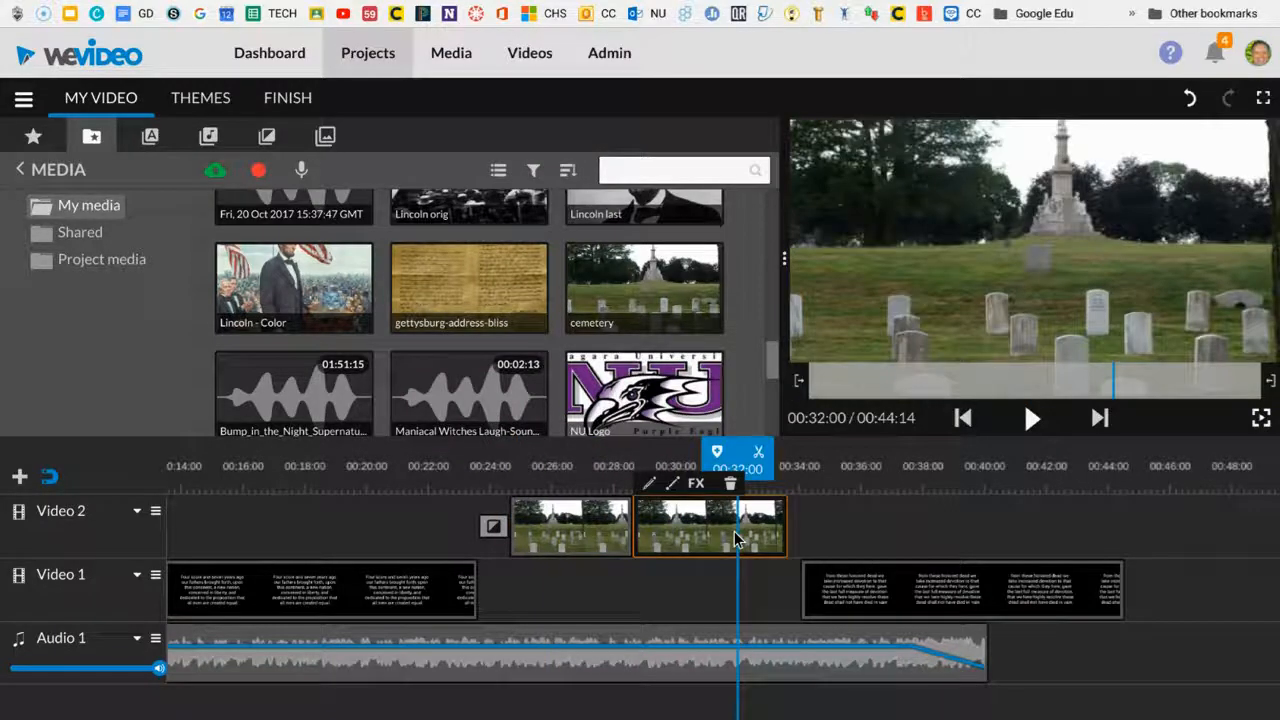
double_click(682, 530)
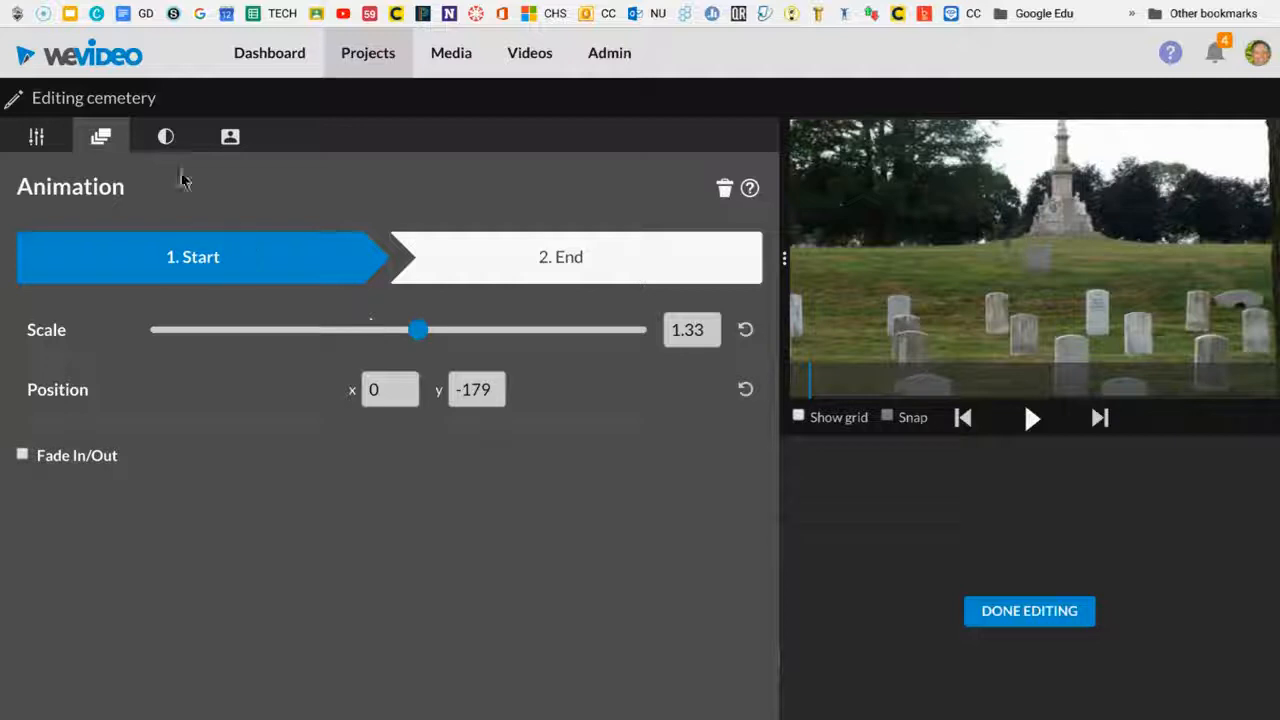
click(35, 137)
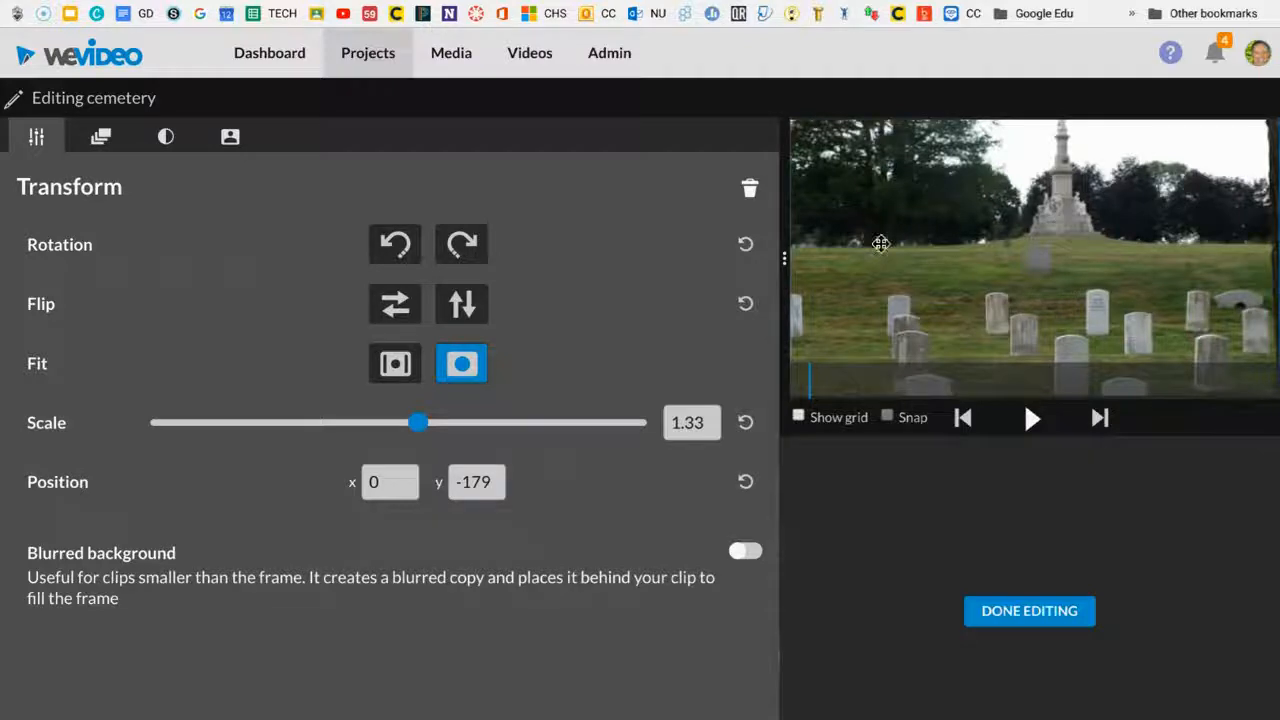
drag(417, 422, 391, 430)
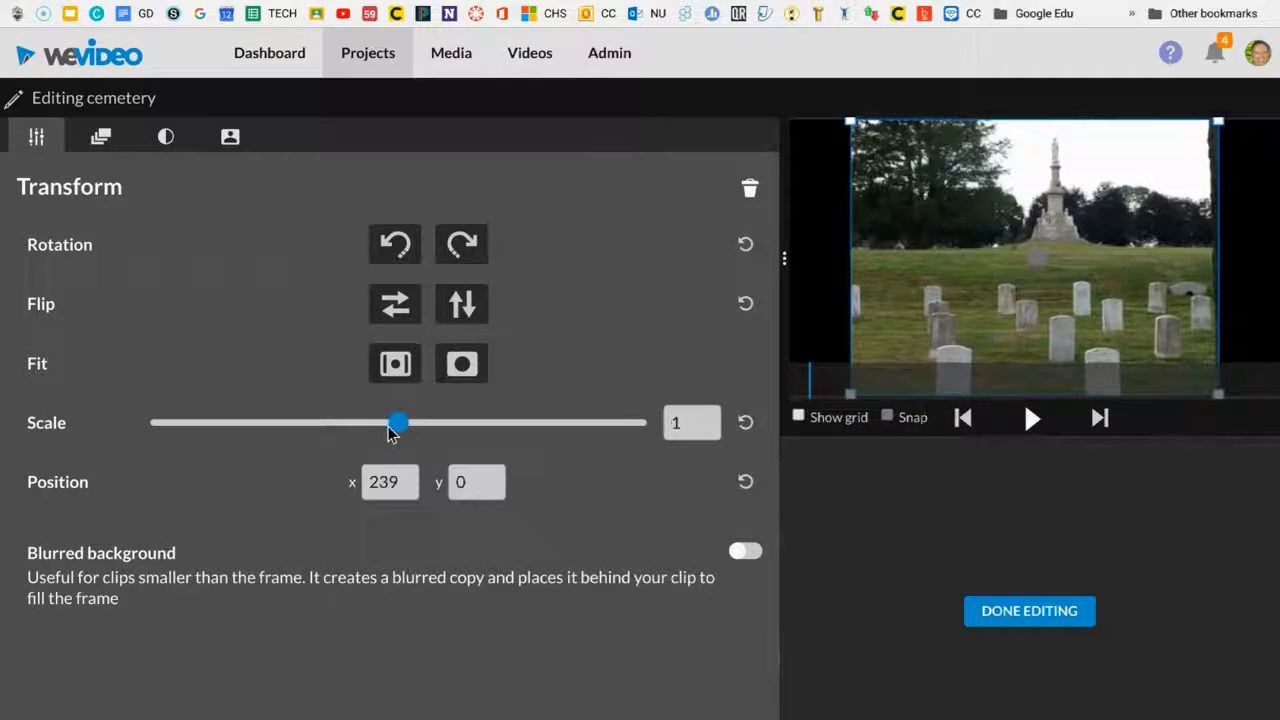
click(1029, 610)
Step: Play back the cemetery zoom-out and the still copy that follows it, starting from 00:22:17
drag(650, 448, 490, 458)
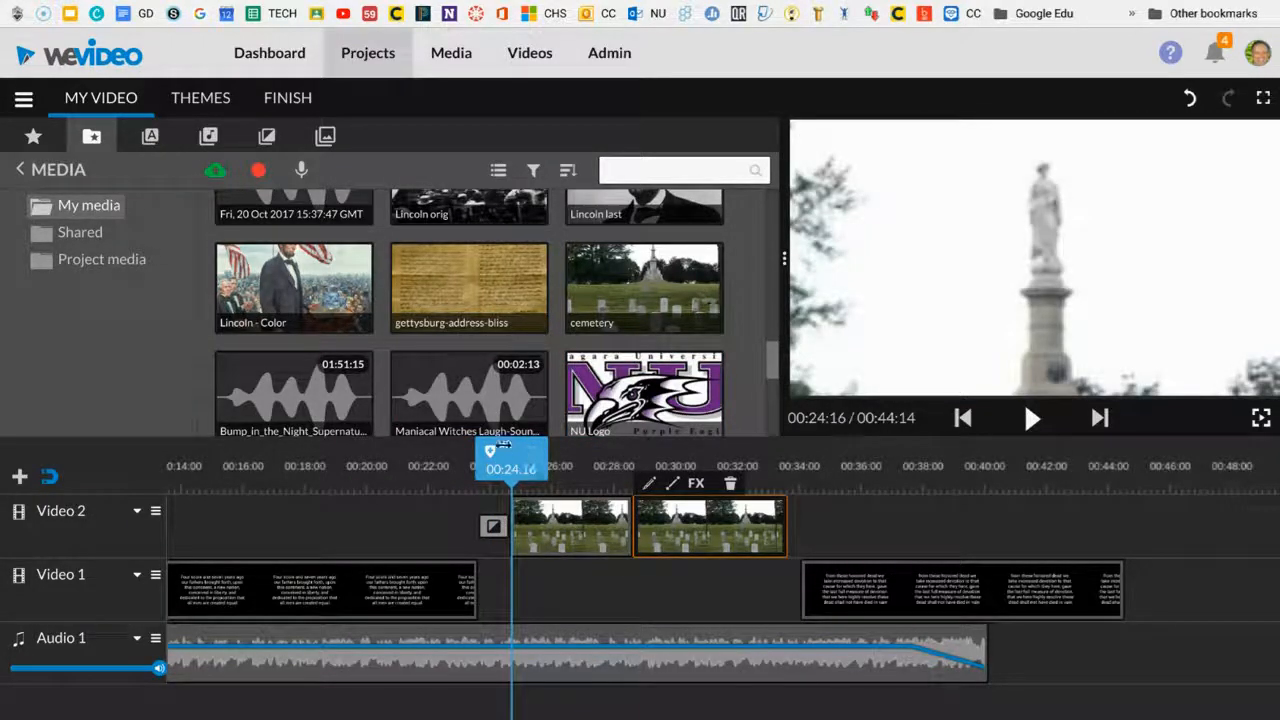
drag(490, 452, 449, 455)
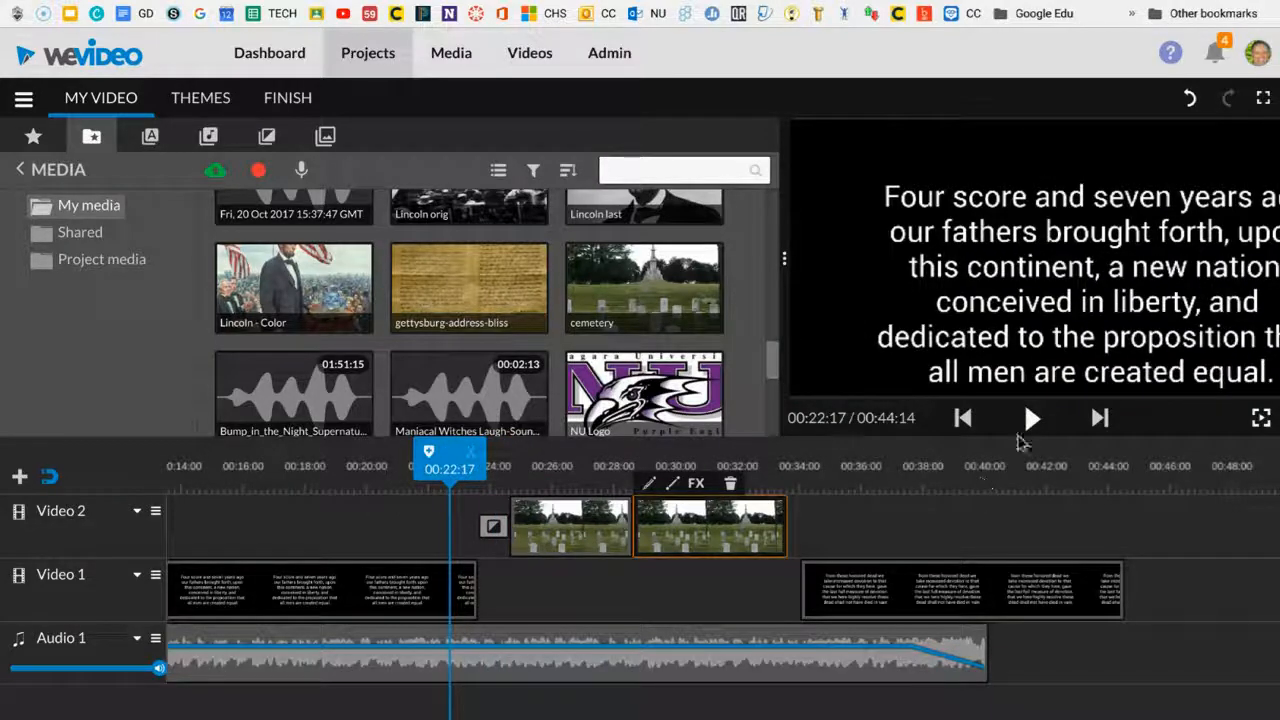
click(1030, 420)
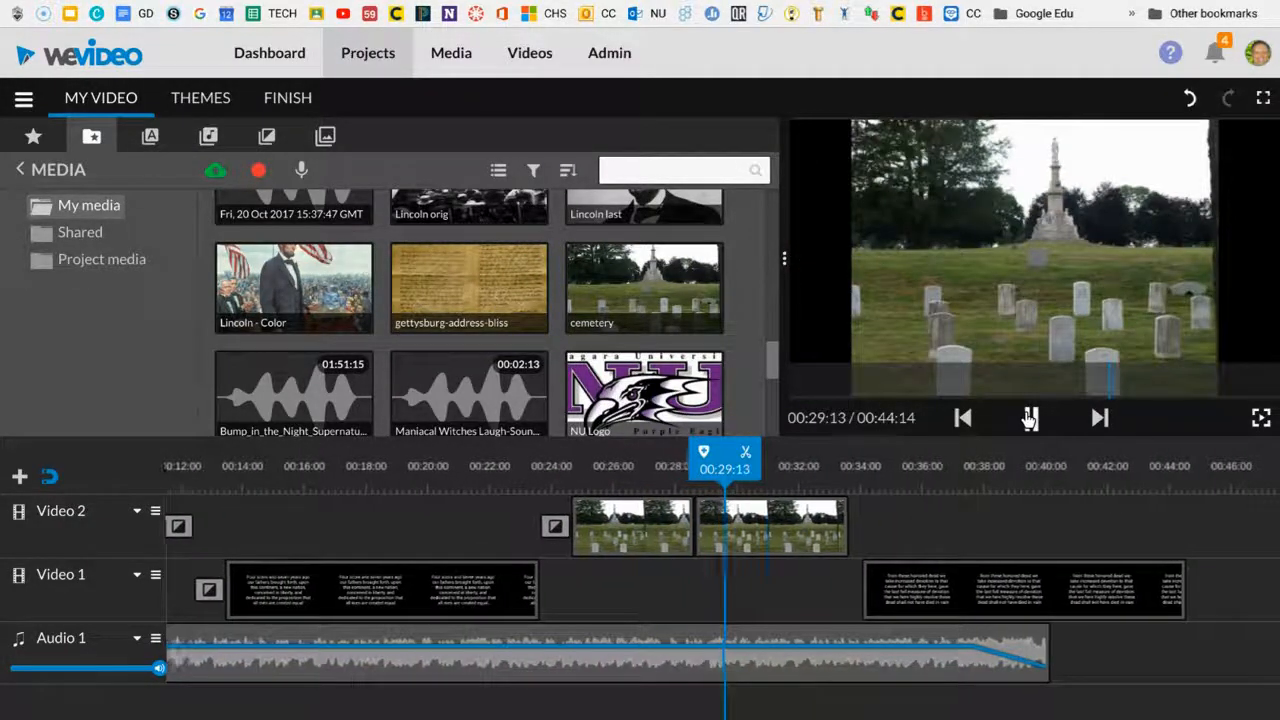
click(1030, 418)
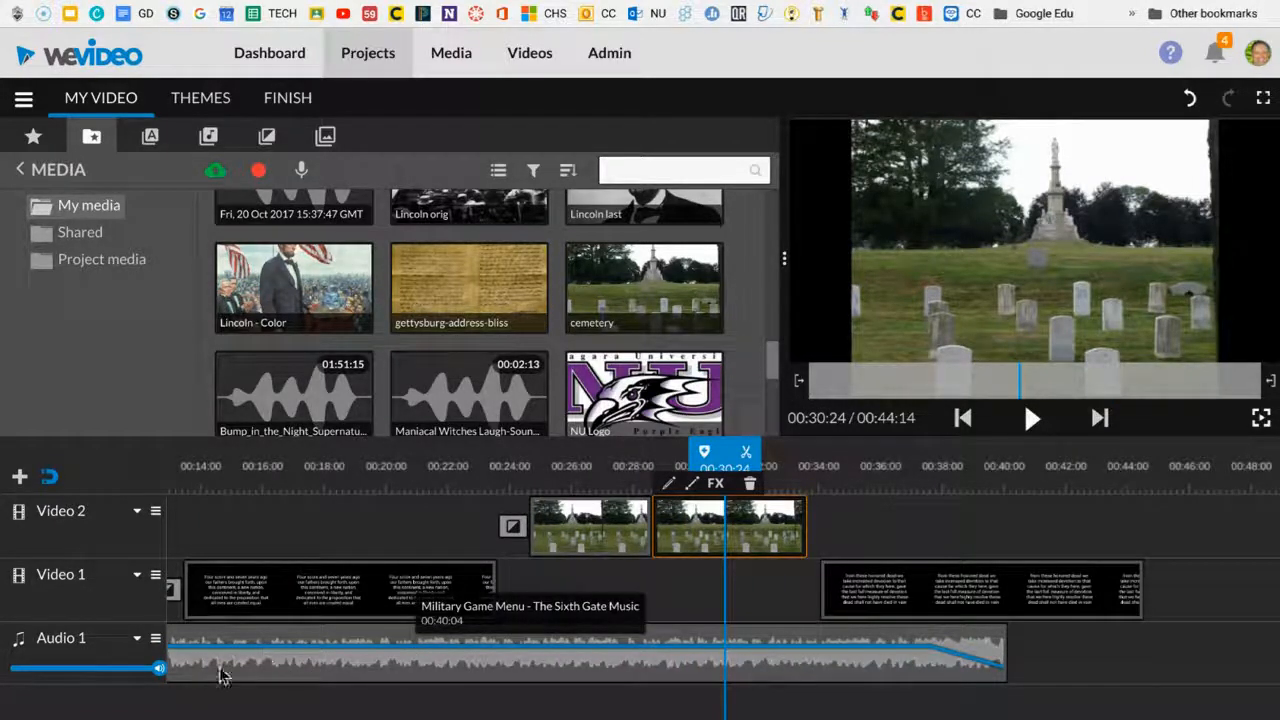
Step: Mute the Audio 1 track
click(135, 640)
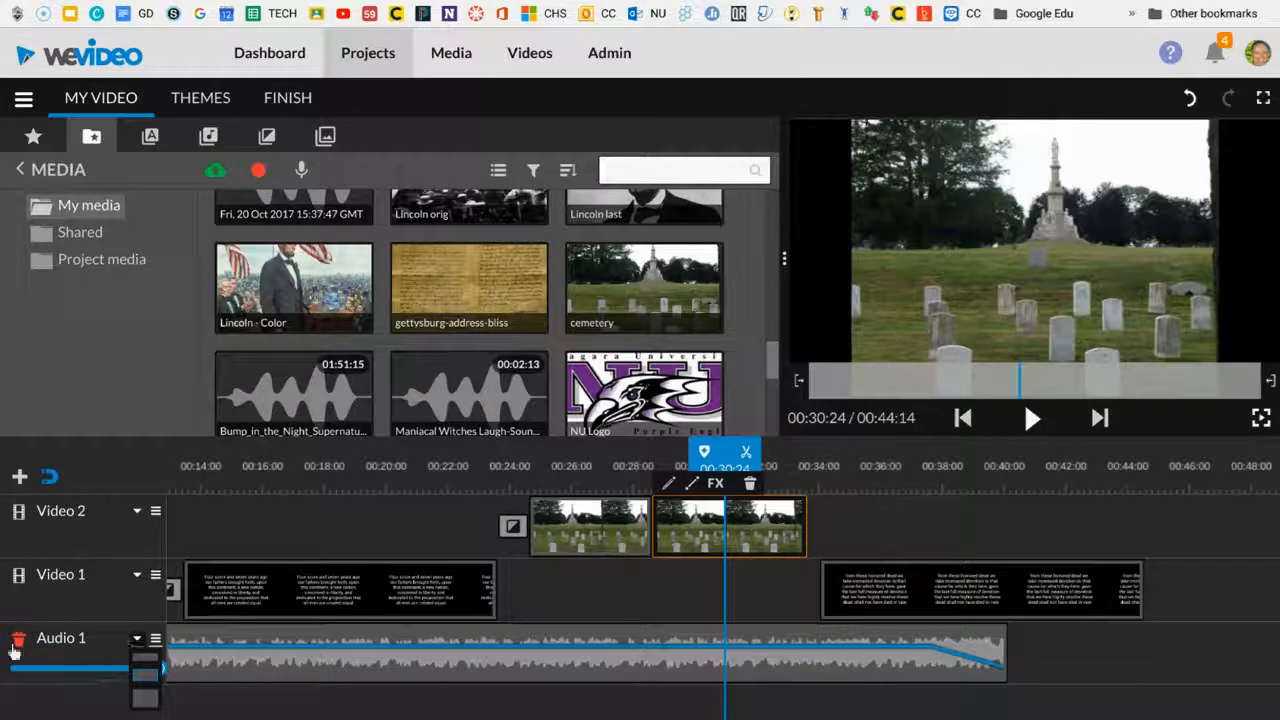
click(154, 640)
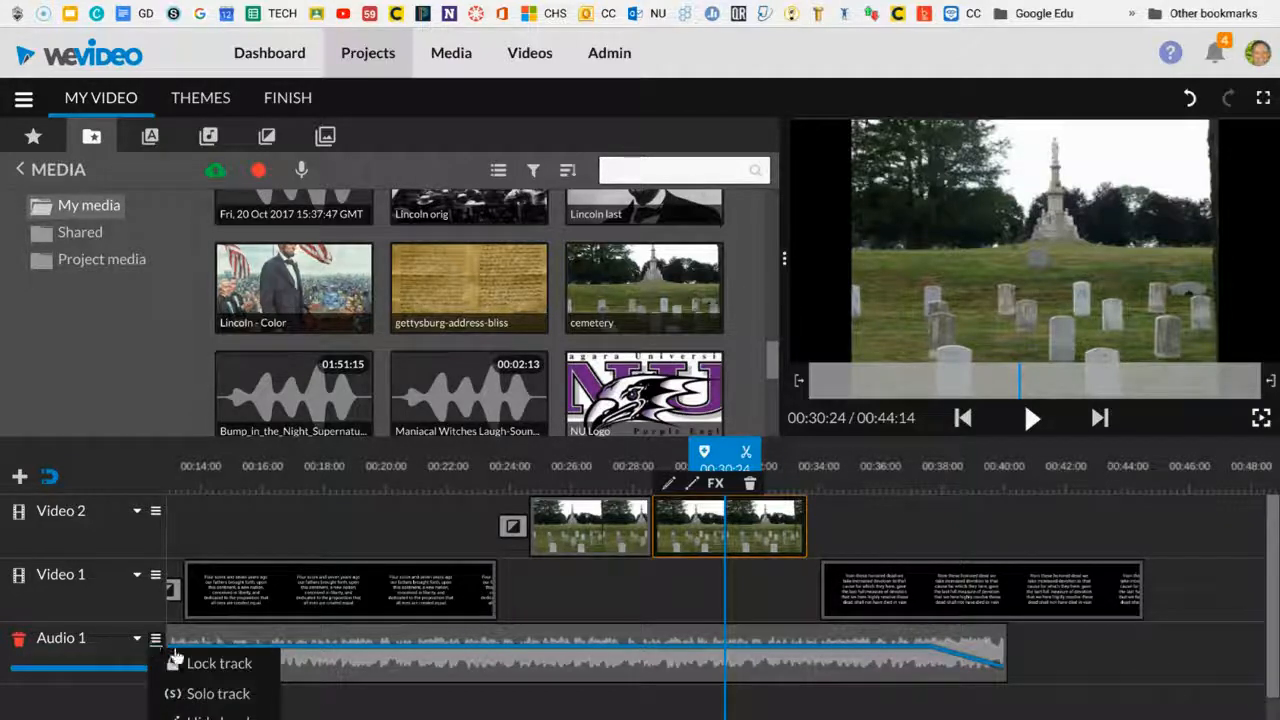
scroll(300, 690, down, 2)
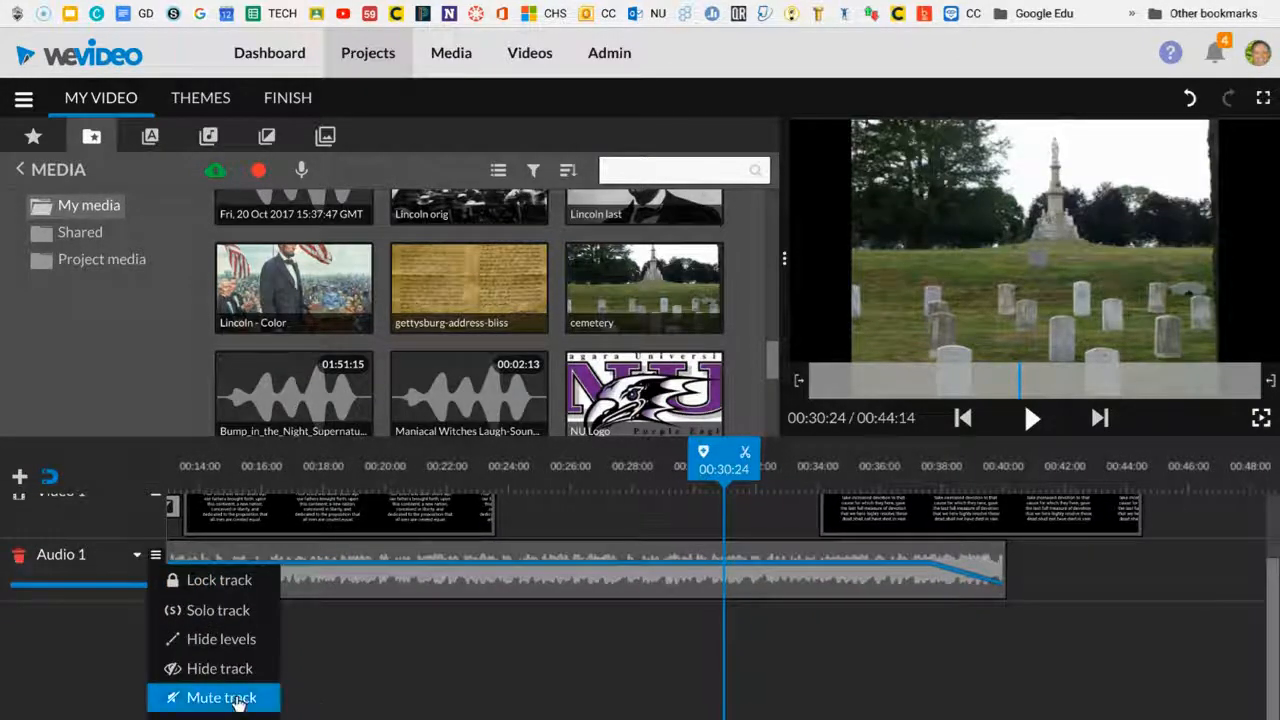
click(238, 699)
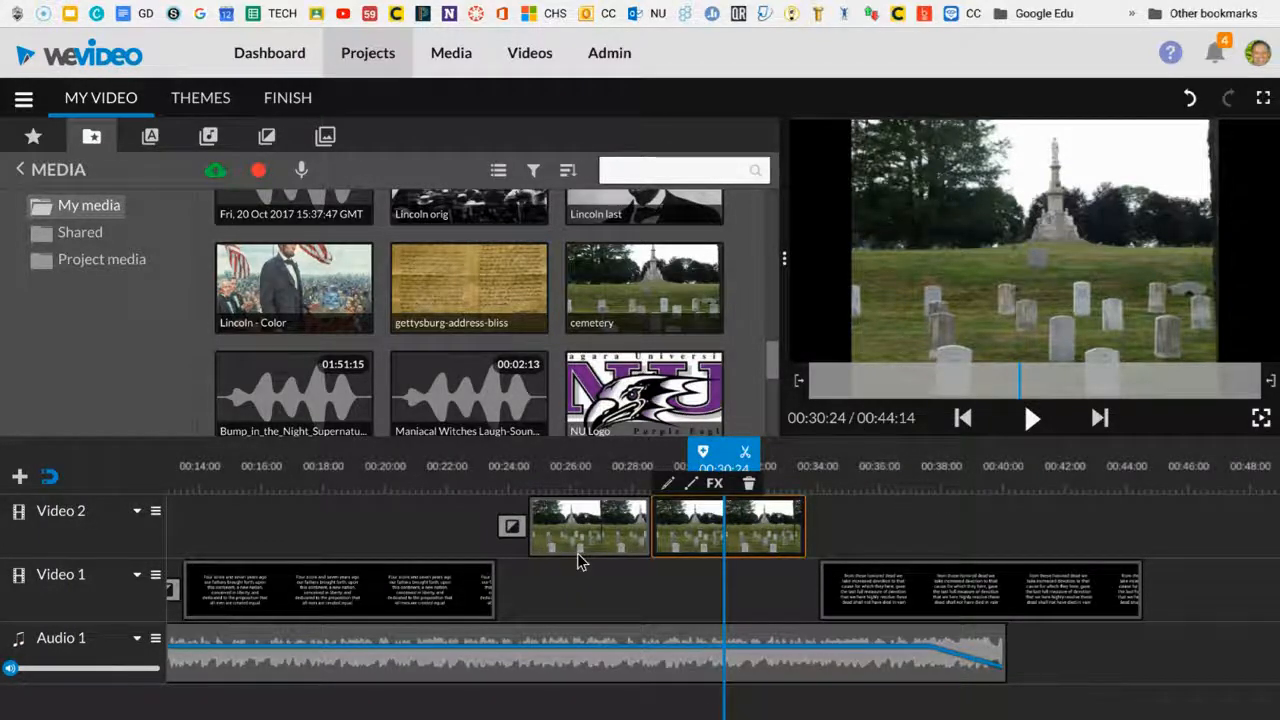
Step: Play back both cemetery clips from 00:24:00 into the still copy
click(509, 470)
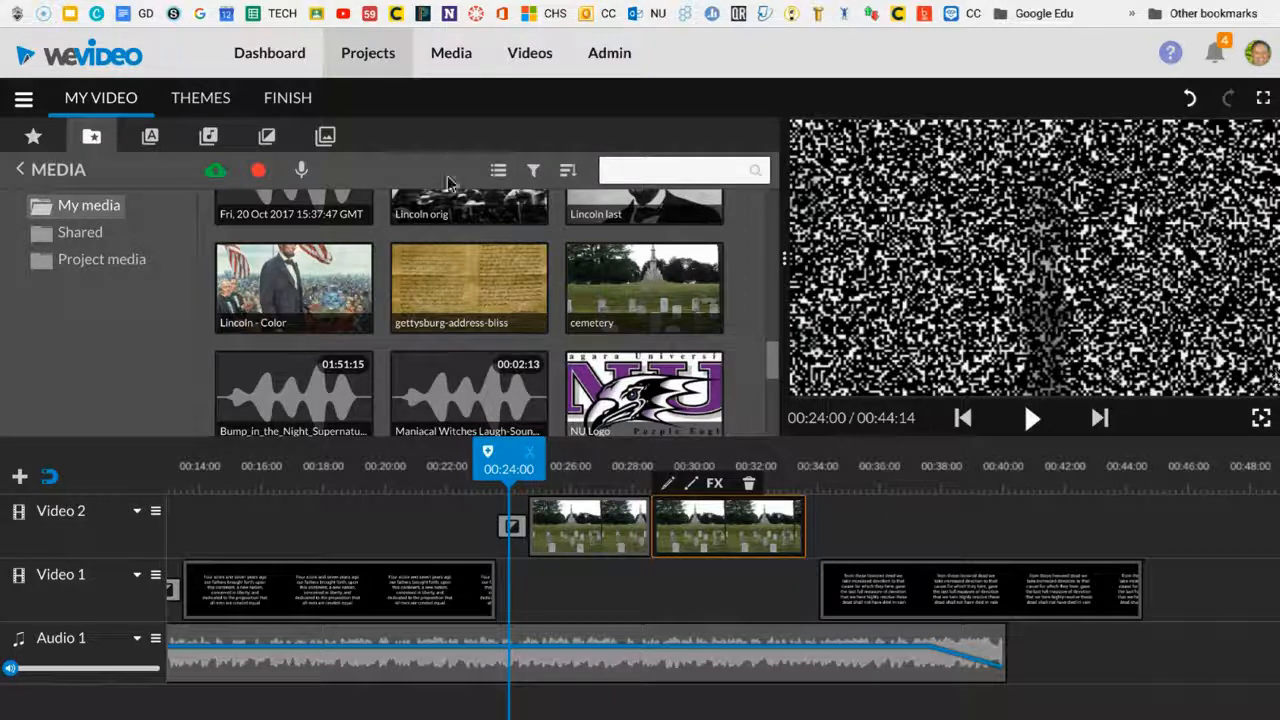
click(1031, 419)
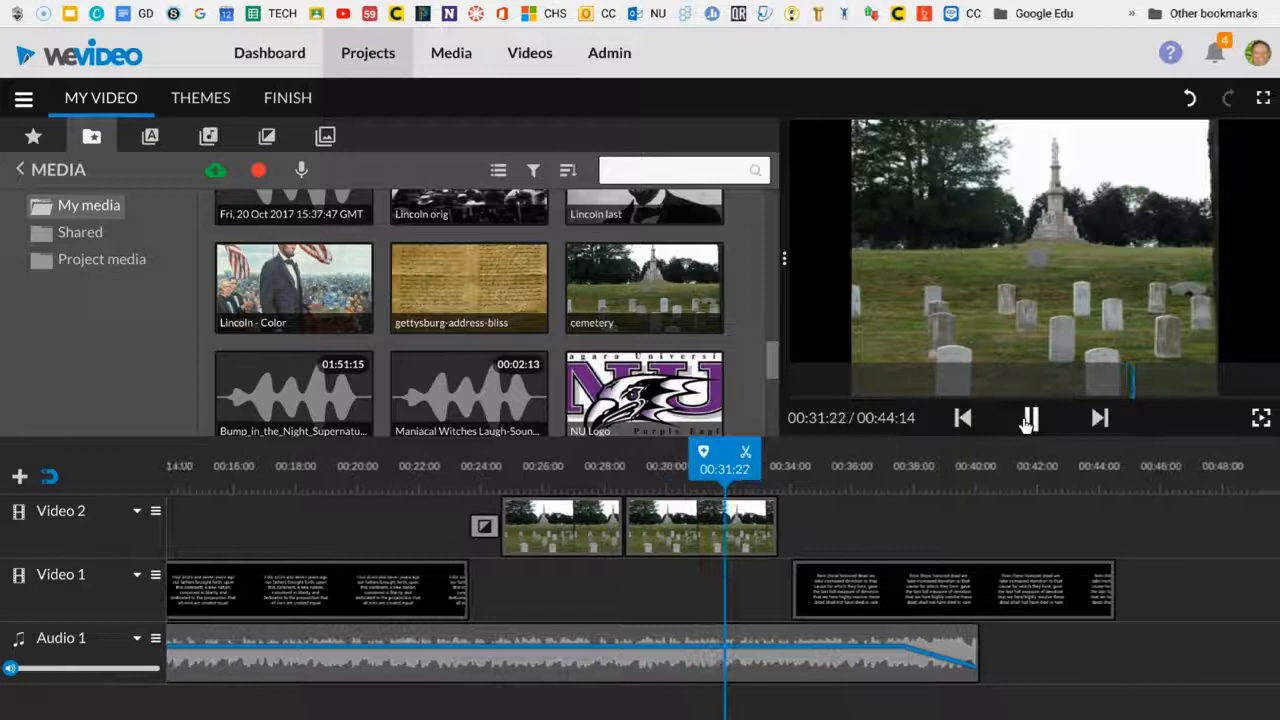
click(1028, 420)
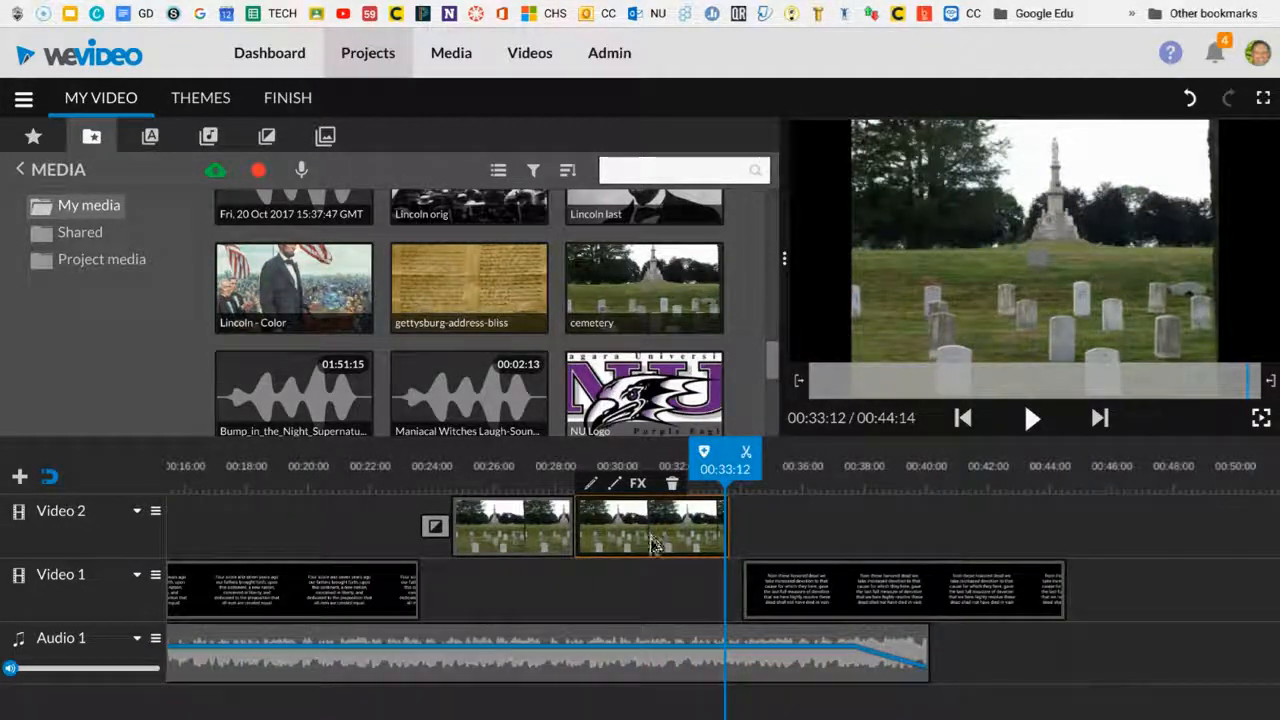
Step: Lengthen the first cemetery clip on Video 2 to 00:07:03 and place the second cemetery clip directly after it
drag(651, 535, 886, 535)
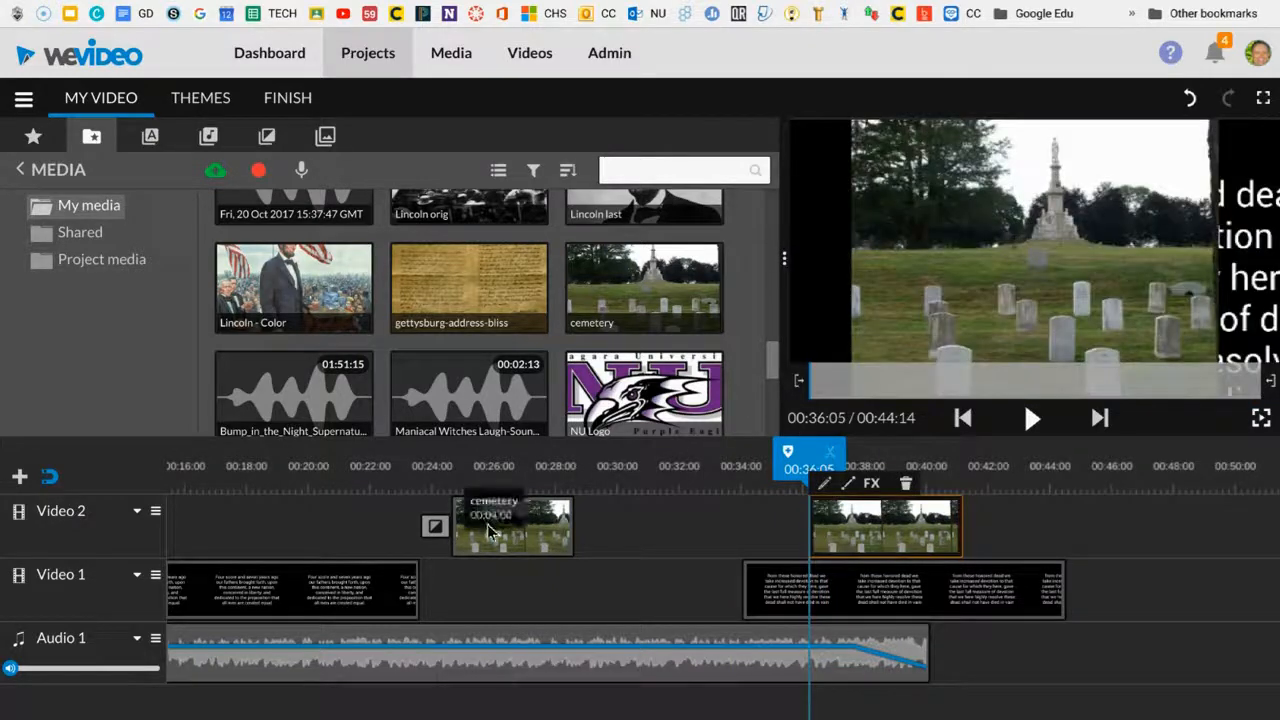
click(487, 524)
drag(559, 517, 670, 532)
drag(872, 503, 714, 515)
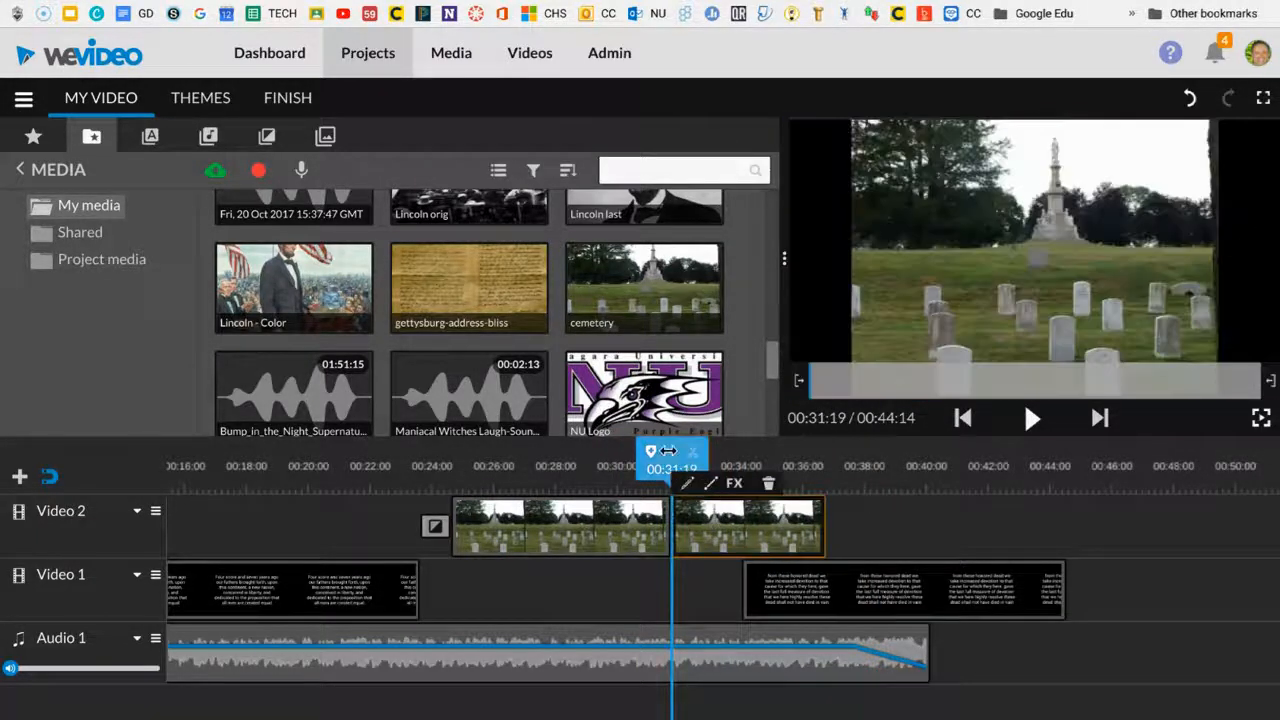
Step: Play back the lengthened cemetery zoom-out from 00:24:16 through the second clip, and return the playhead to 00:24:14
drag(671, 465, 451, 485)
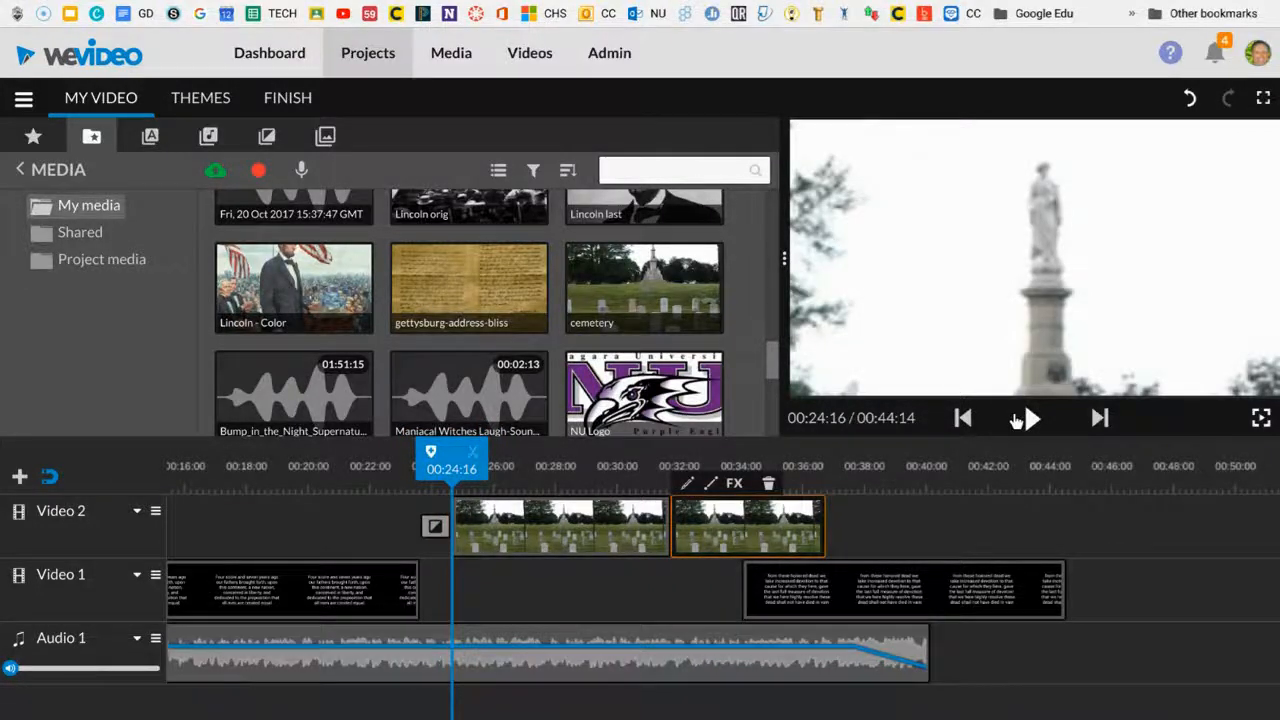
click(1017, 420)
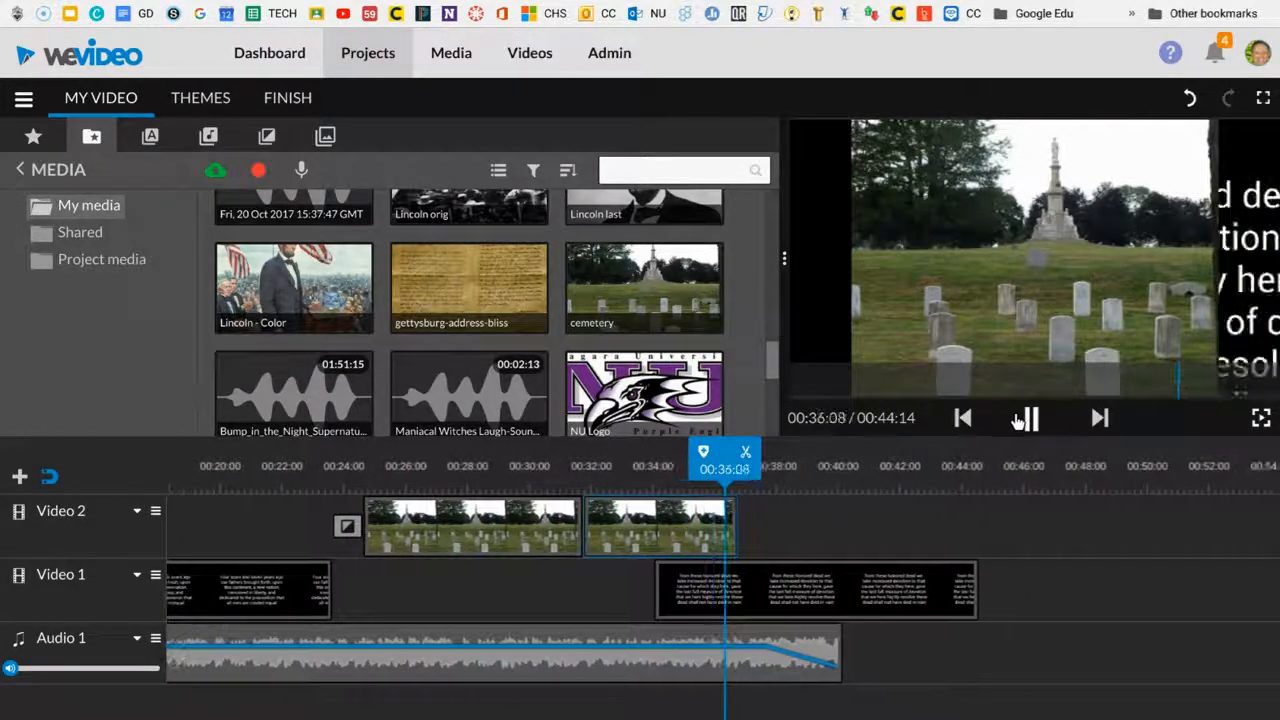
click(1024, 419)
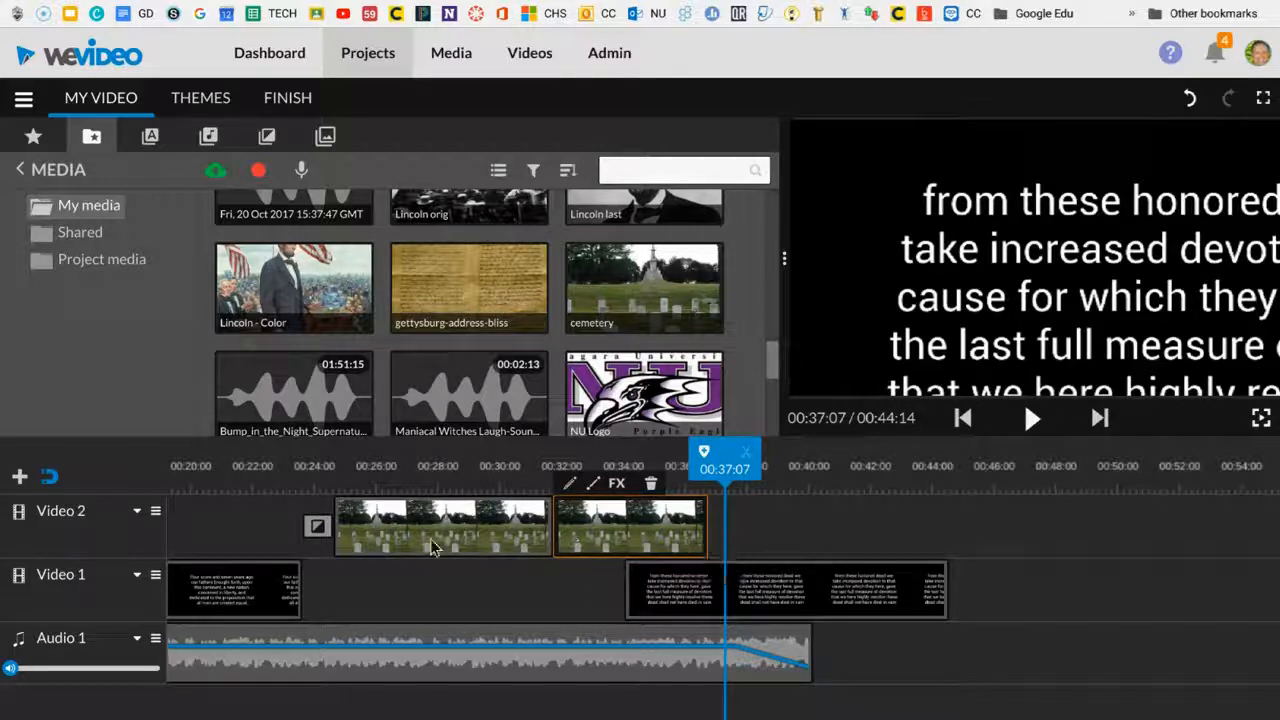
drag(723, 446, 332, 468)
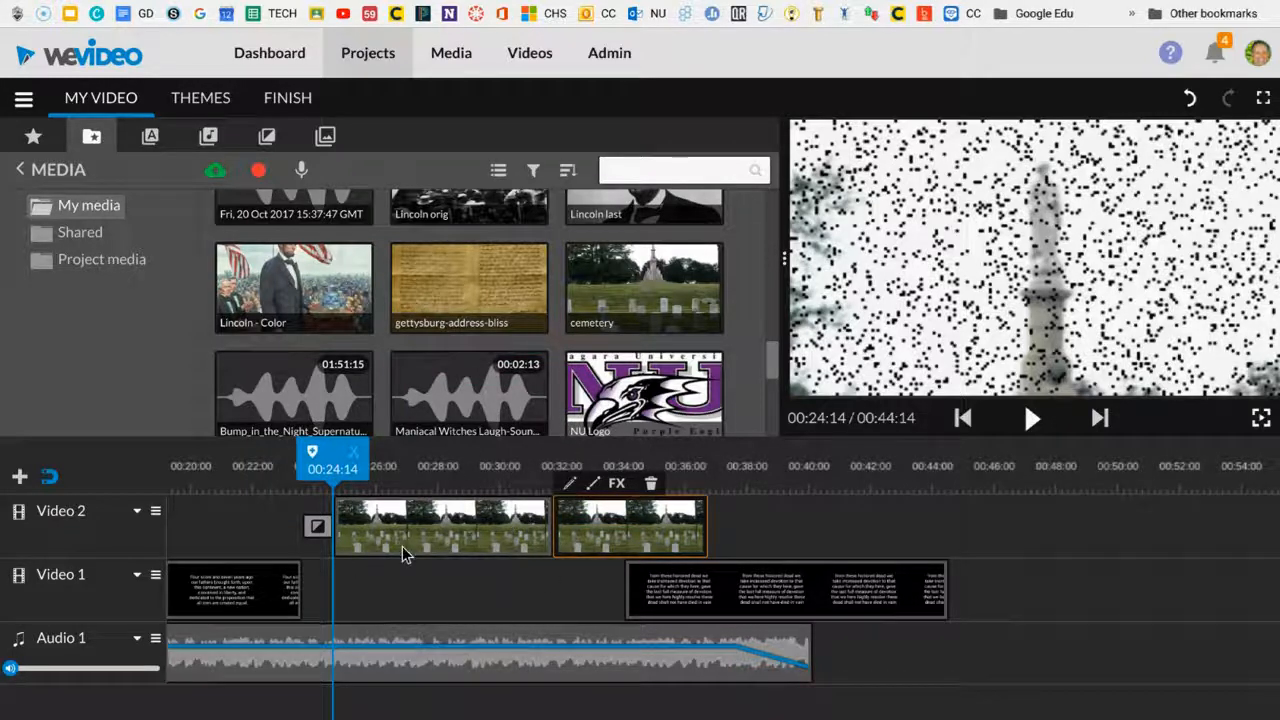
Step: Examine the Motion & more text templates and open the Callouts collection
click(148, 138)
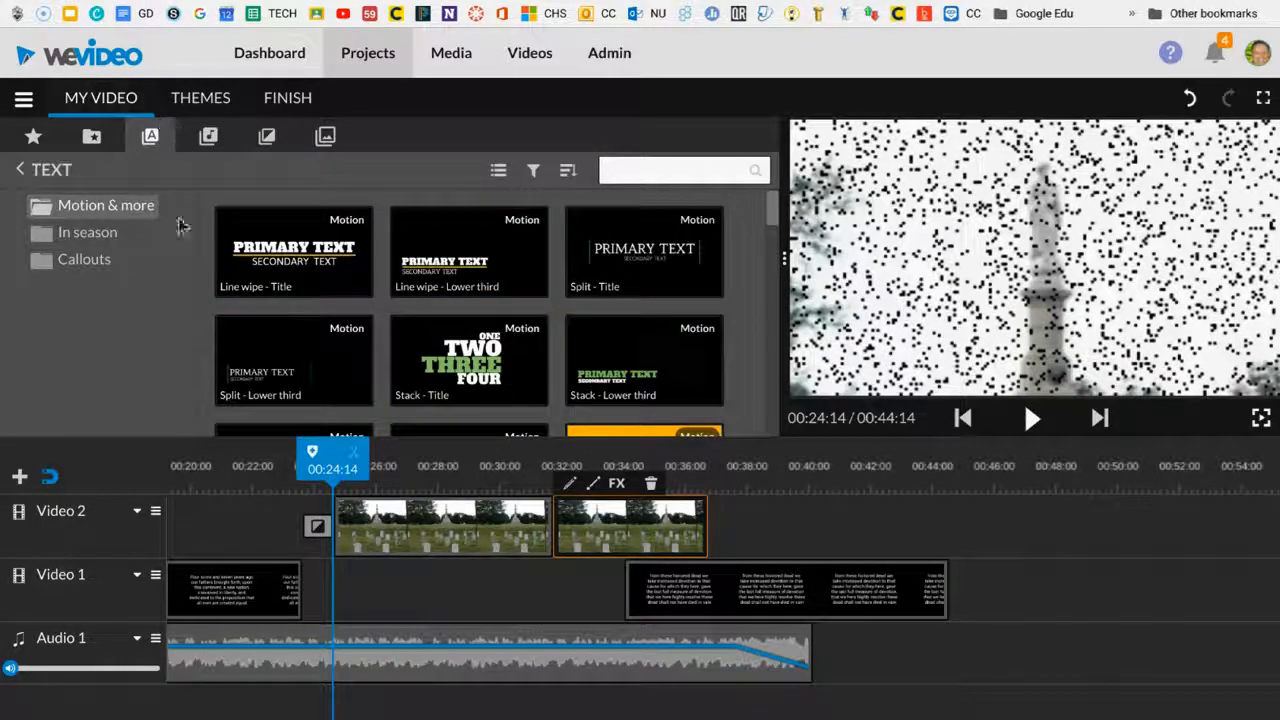
scroll(469, 299, down, 4)
scroll(462, 293, down, 10)
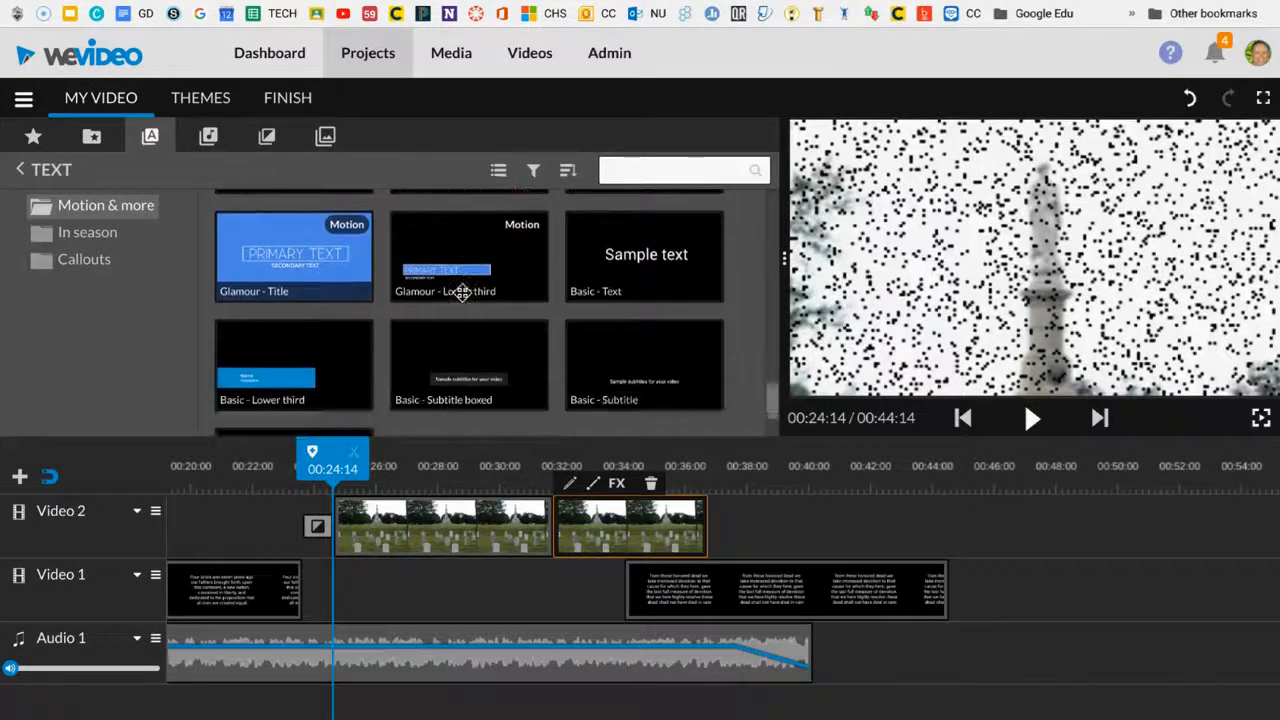
scroll(462, 293, down, 1)
scroll(462, 293, up, 2)
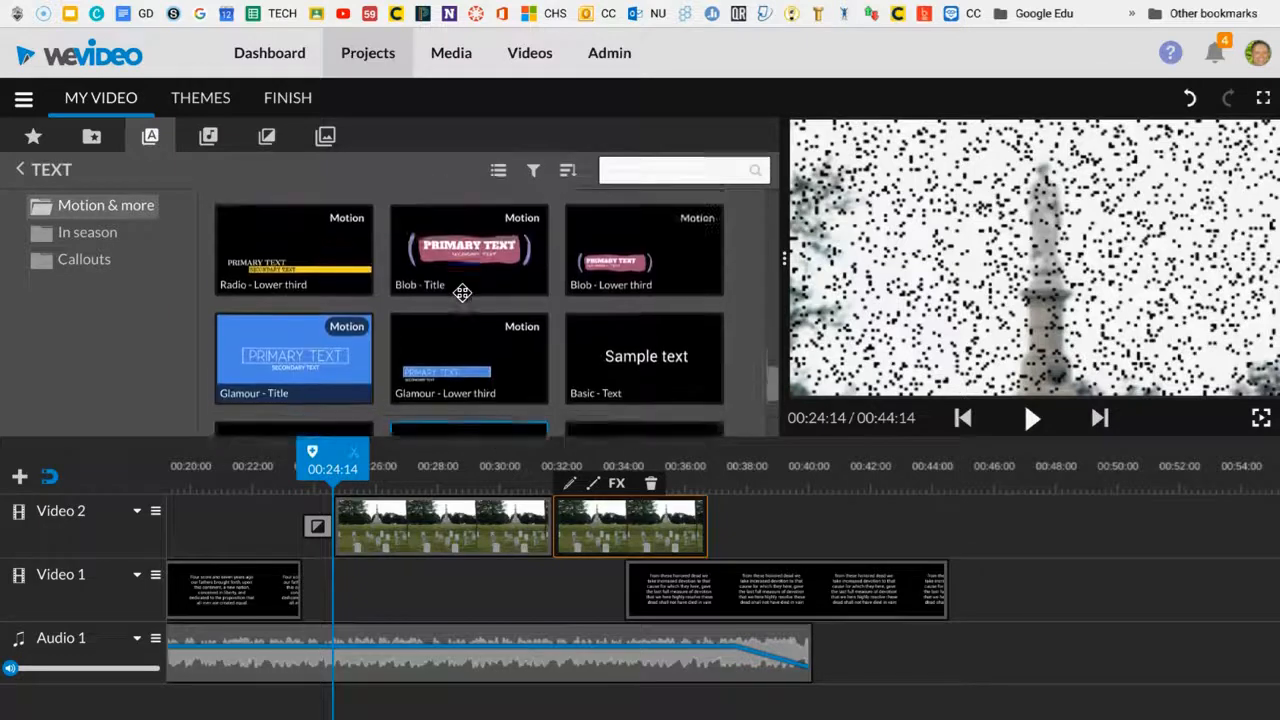
scroll(462, 293, down, 2)
scroll(462, 293, up, 3)
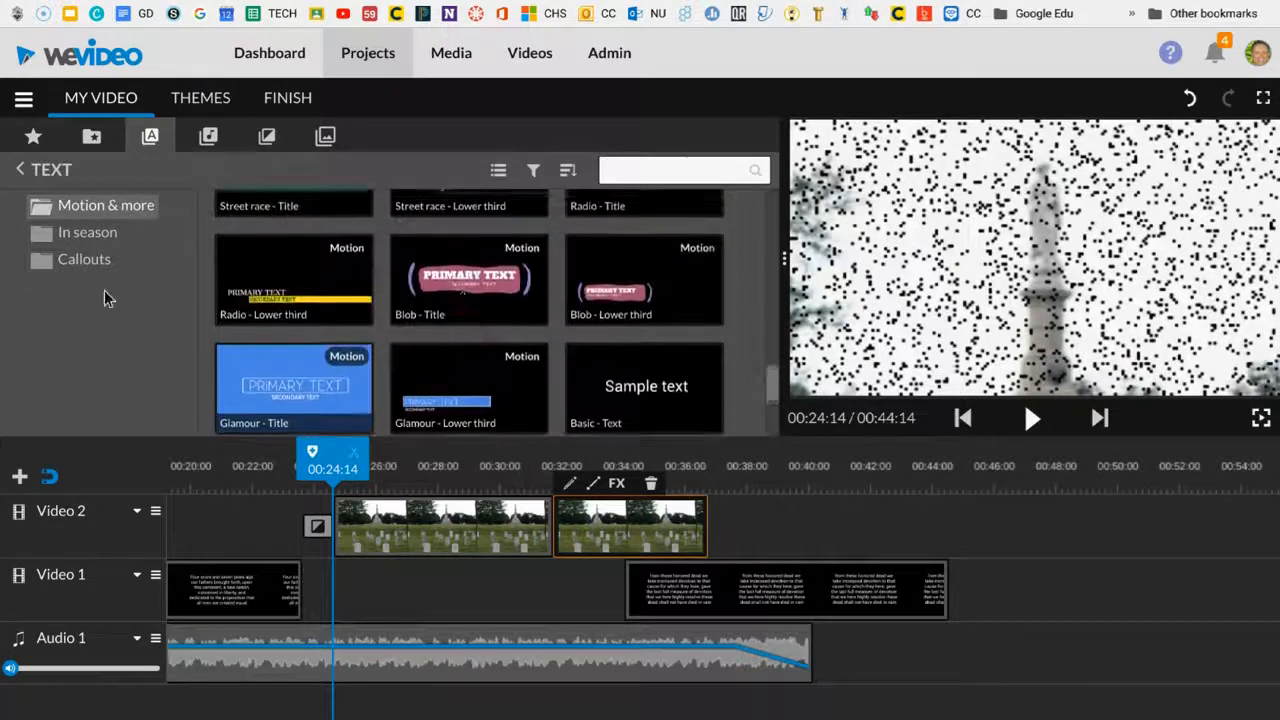
click(78, 259)
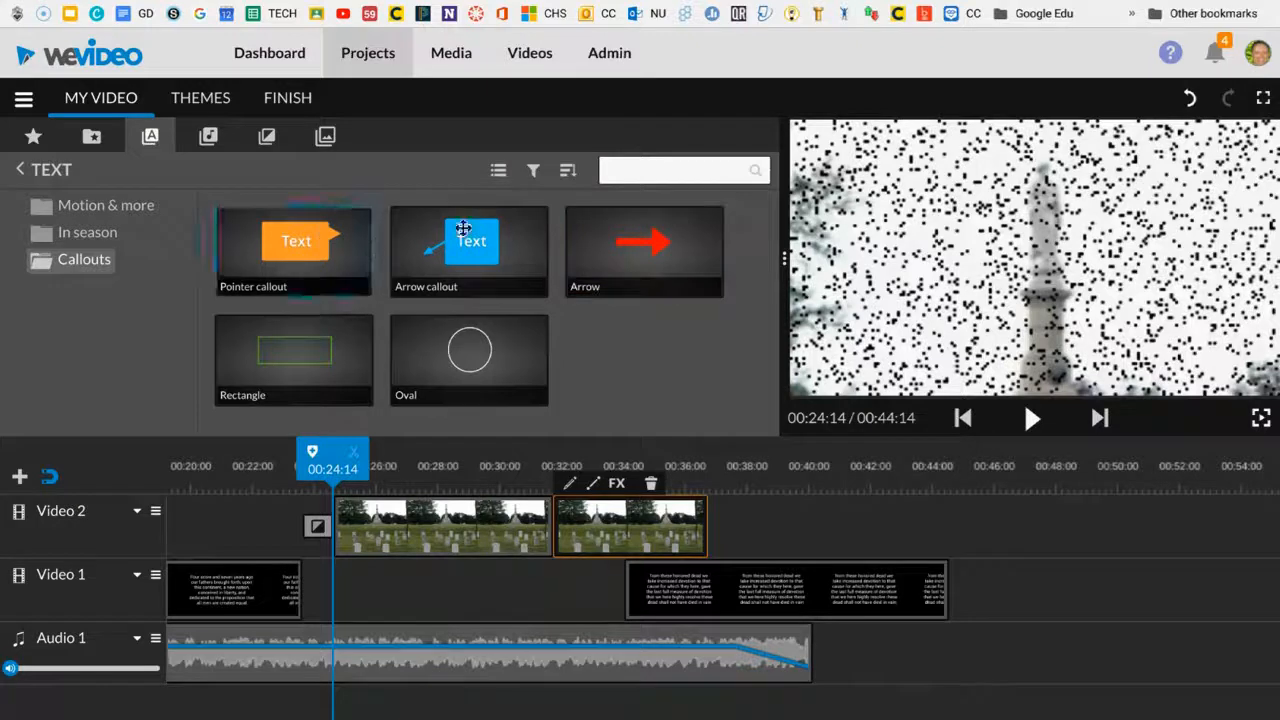
Step: Try adding the Arrow callout to Video 2 at 00:26:04 with Insert and push, preview it, and undo the insertion
click(642, 244)
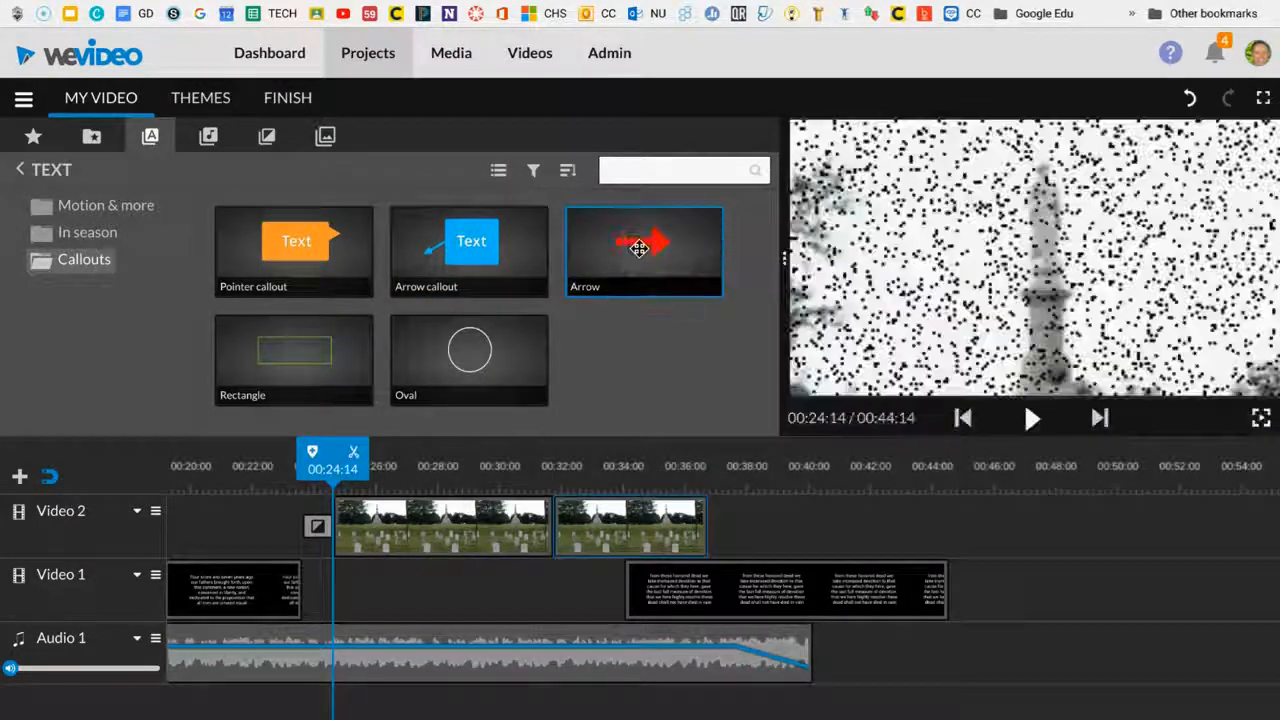
drag(639, 247, 407, 546)
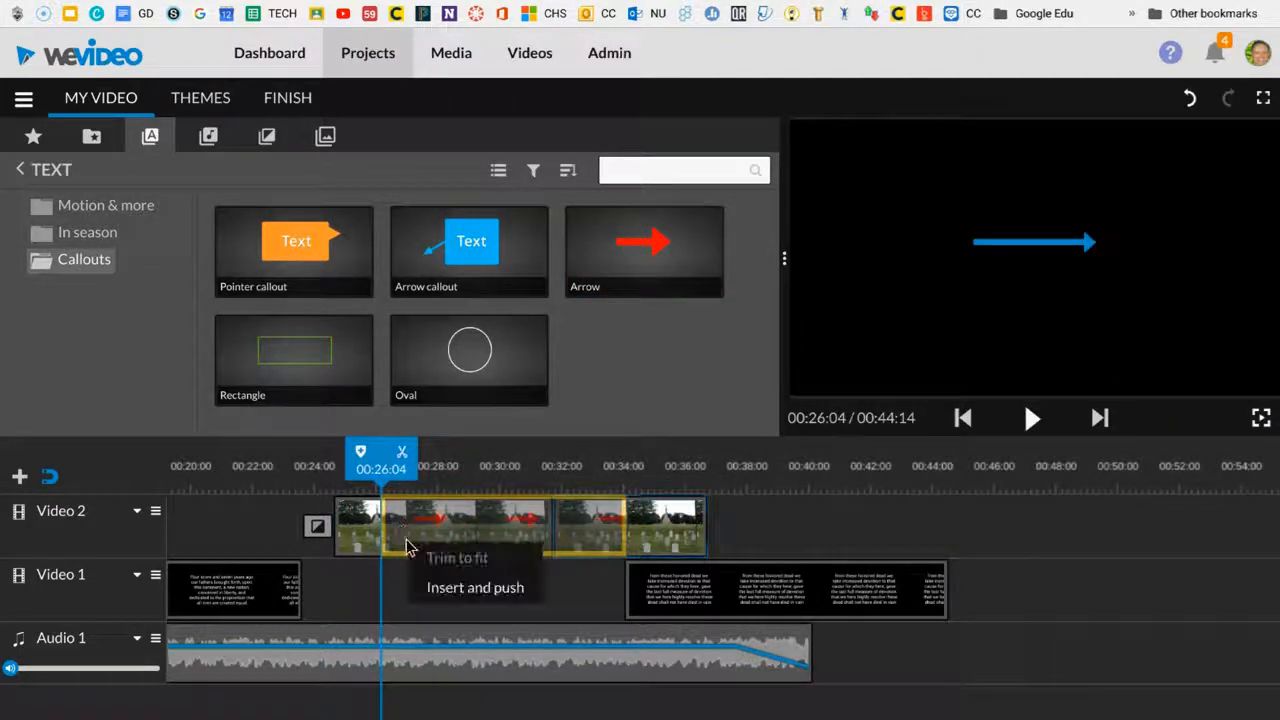
click(456, 589)
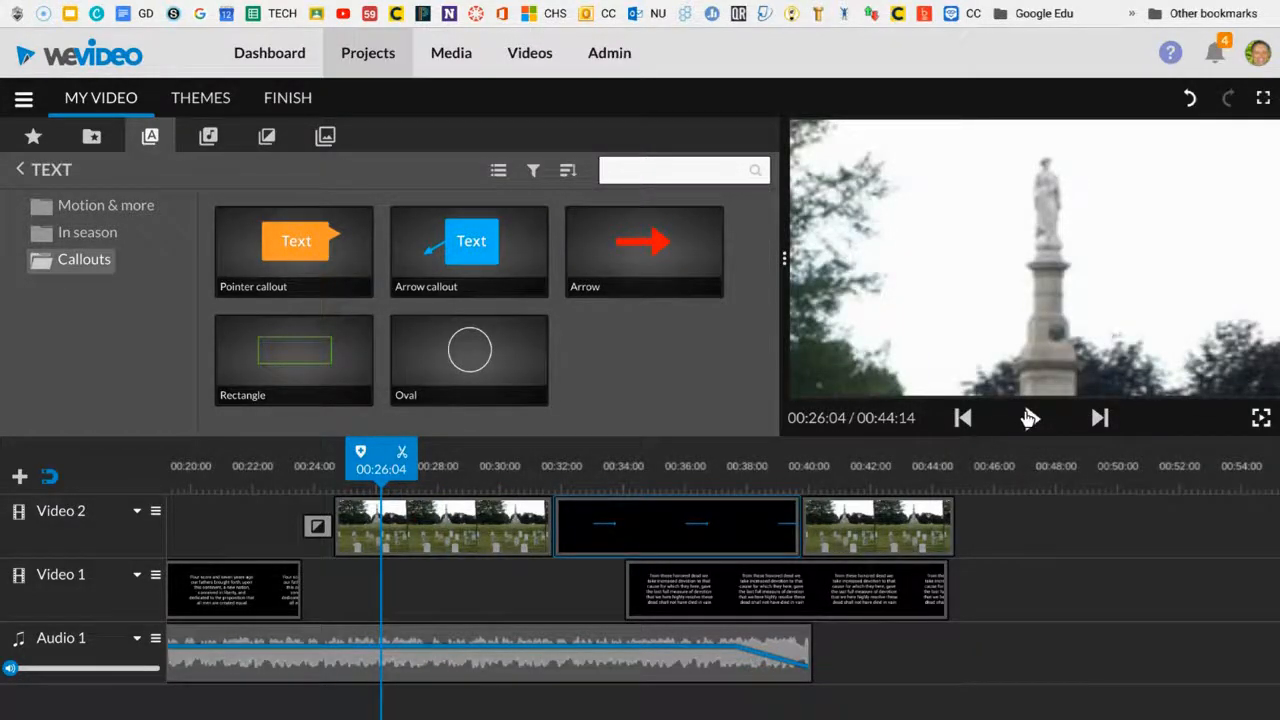
click(1030, 418)
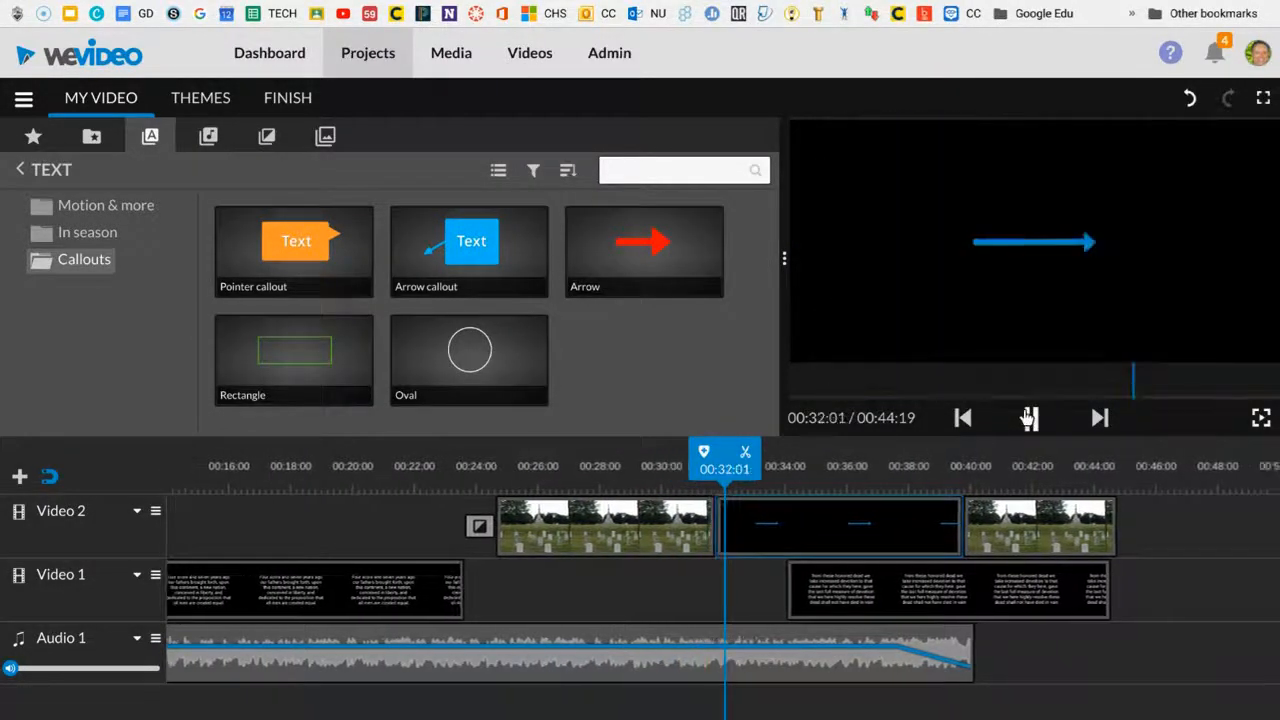
click(1029, 418)
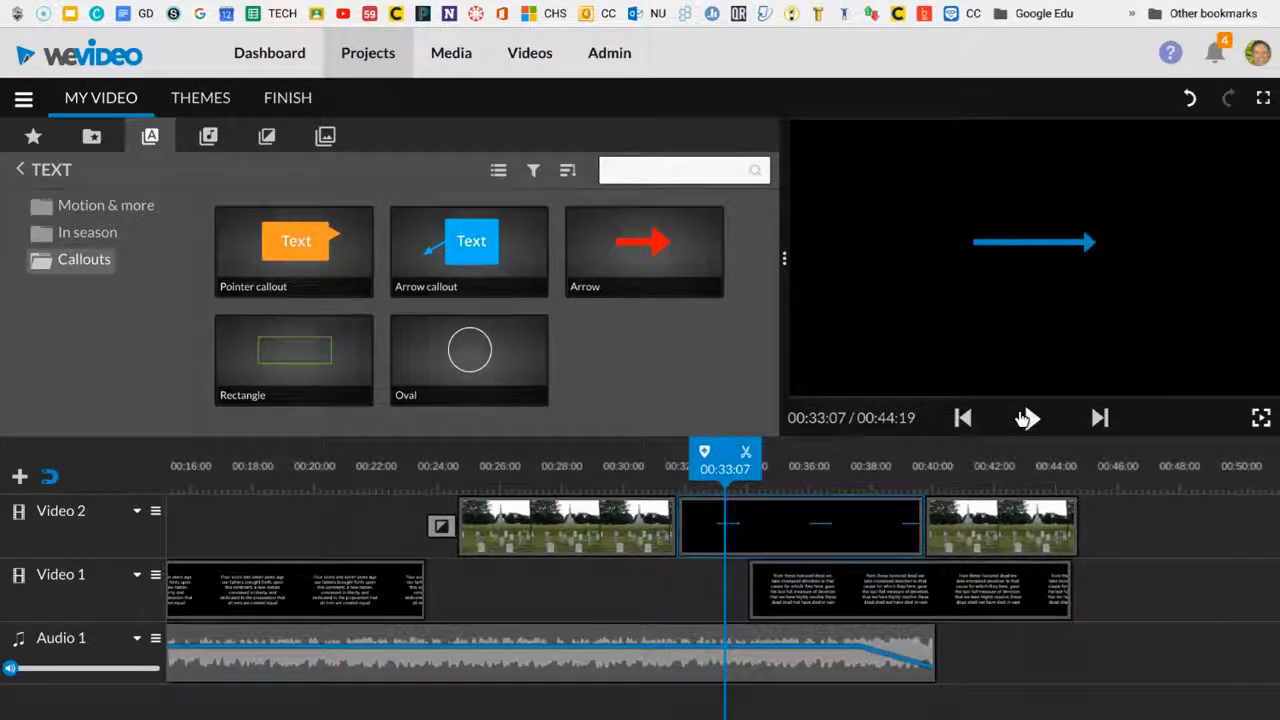
key(ctrl+z)
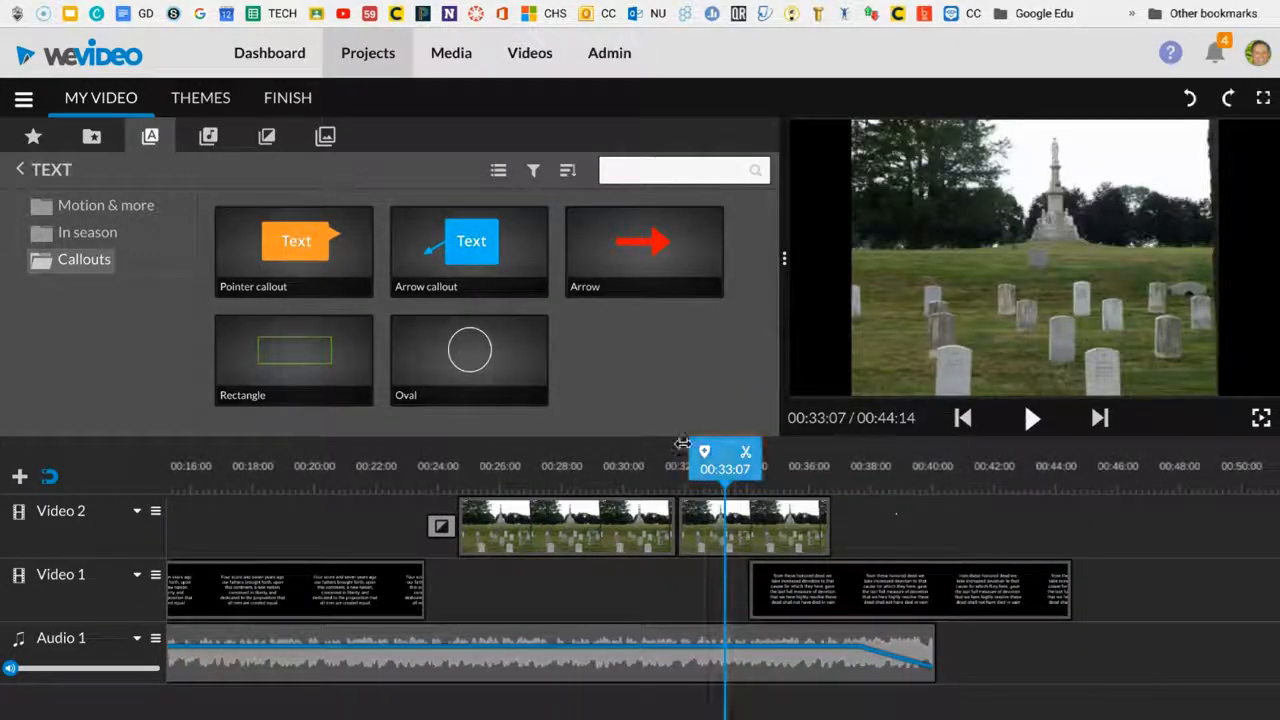
Step: Place the Arrow callout on Video 1 beneath the first cemetery clip, aligned with its start, and play back from 00:23:10
drag(631, 236, 472, 516)
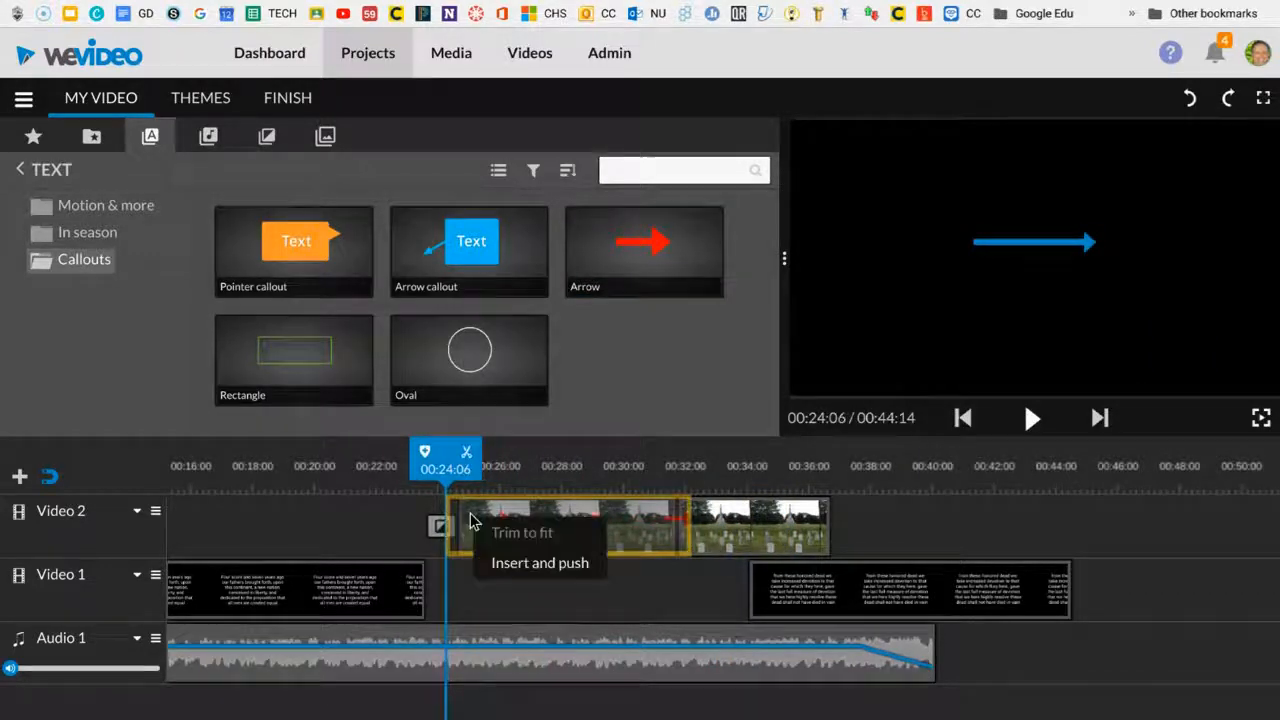
click(649, 511)
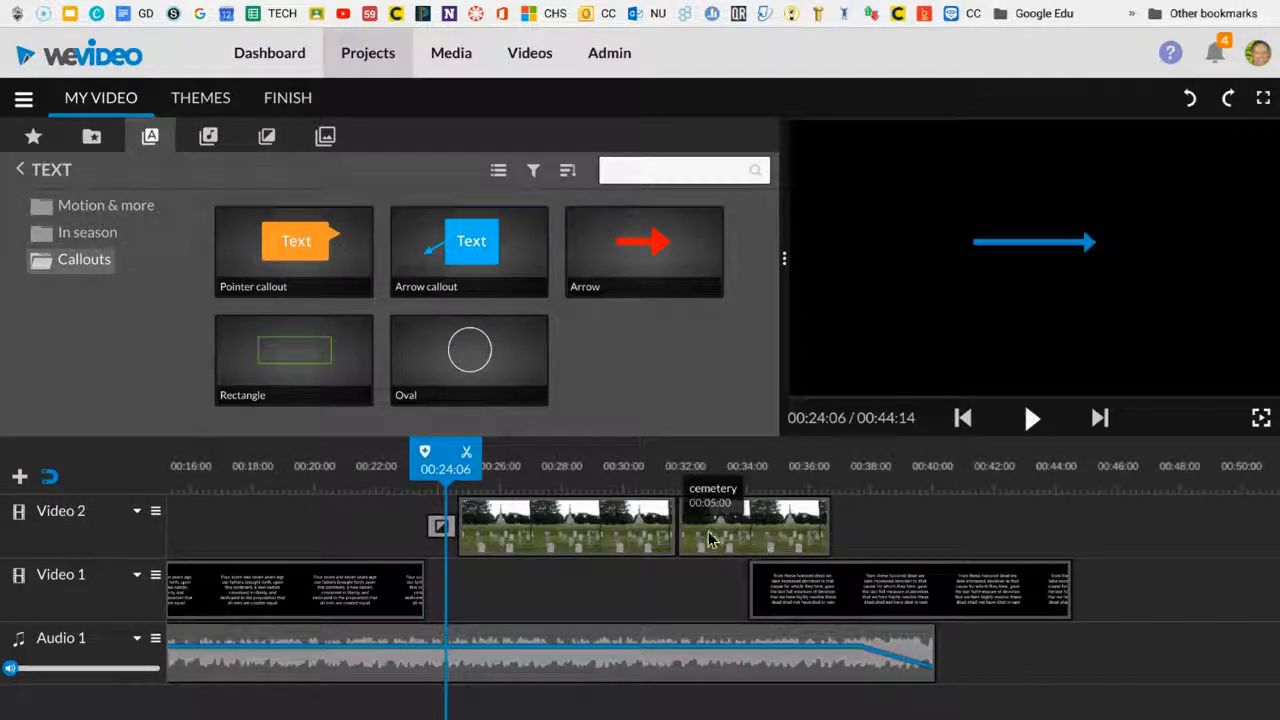
drag(617, 204, 483, 591)
drag(450, 441, 405, 441)
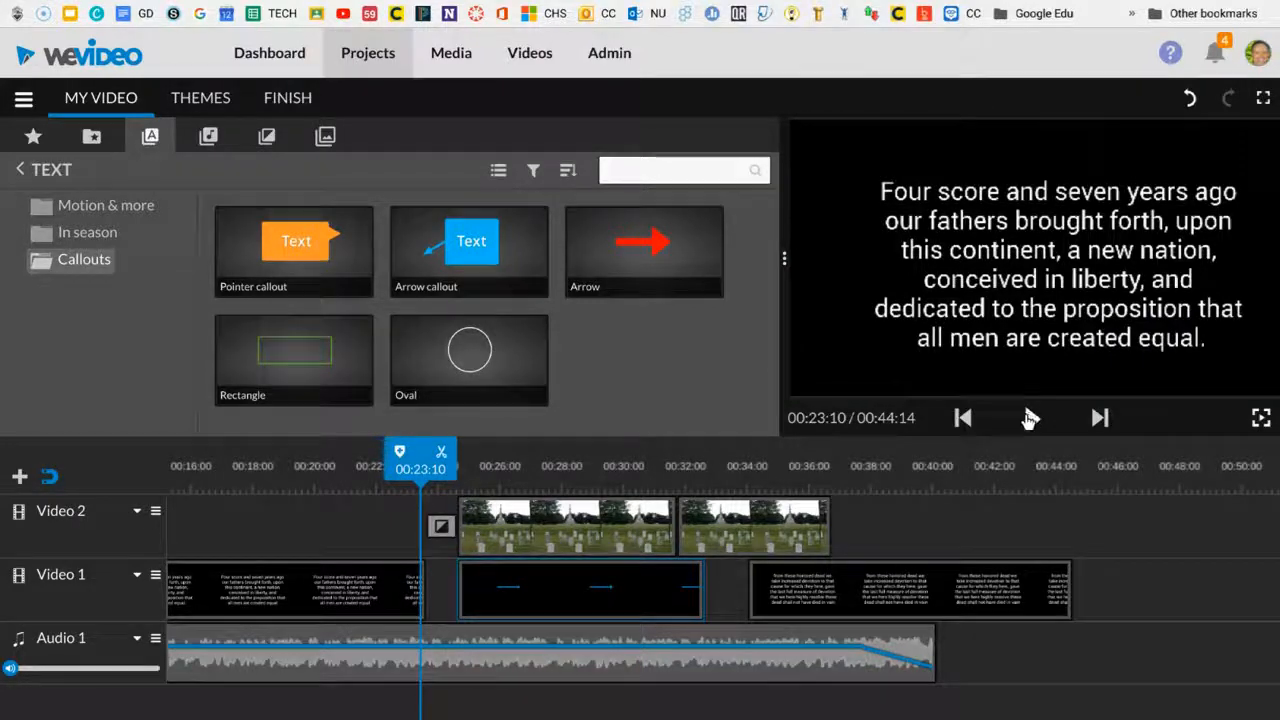
click(1030, 418)
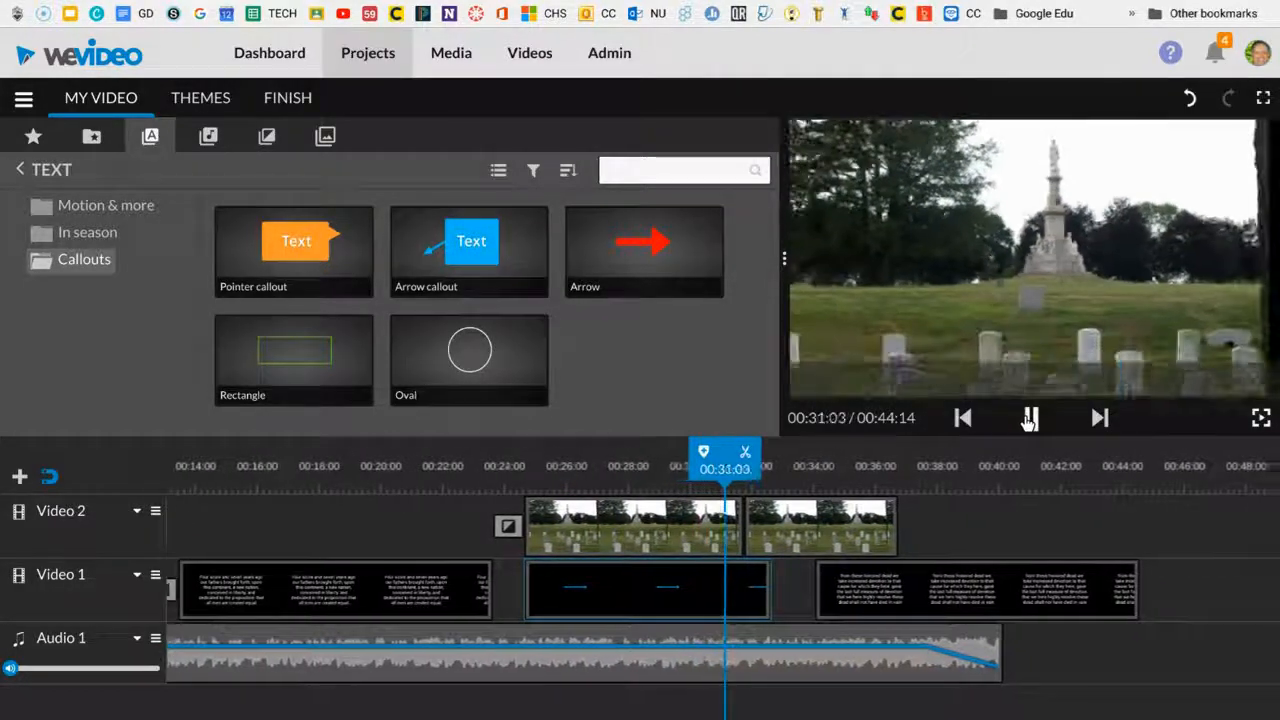
click(1030, 418)
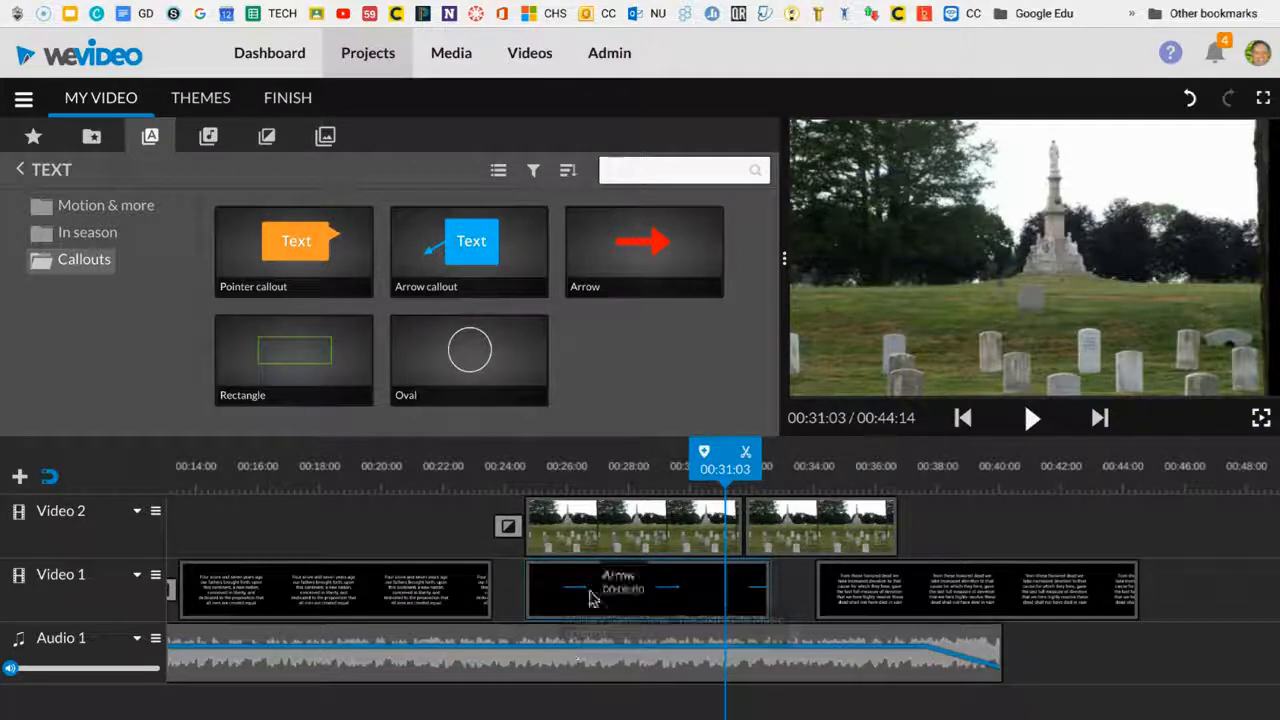
Step: Swap the track layering by moving the Arrow callout to Video 2 and the first cemetery clip to Video 1
click(590, 597)
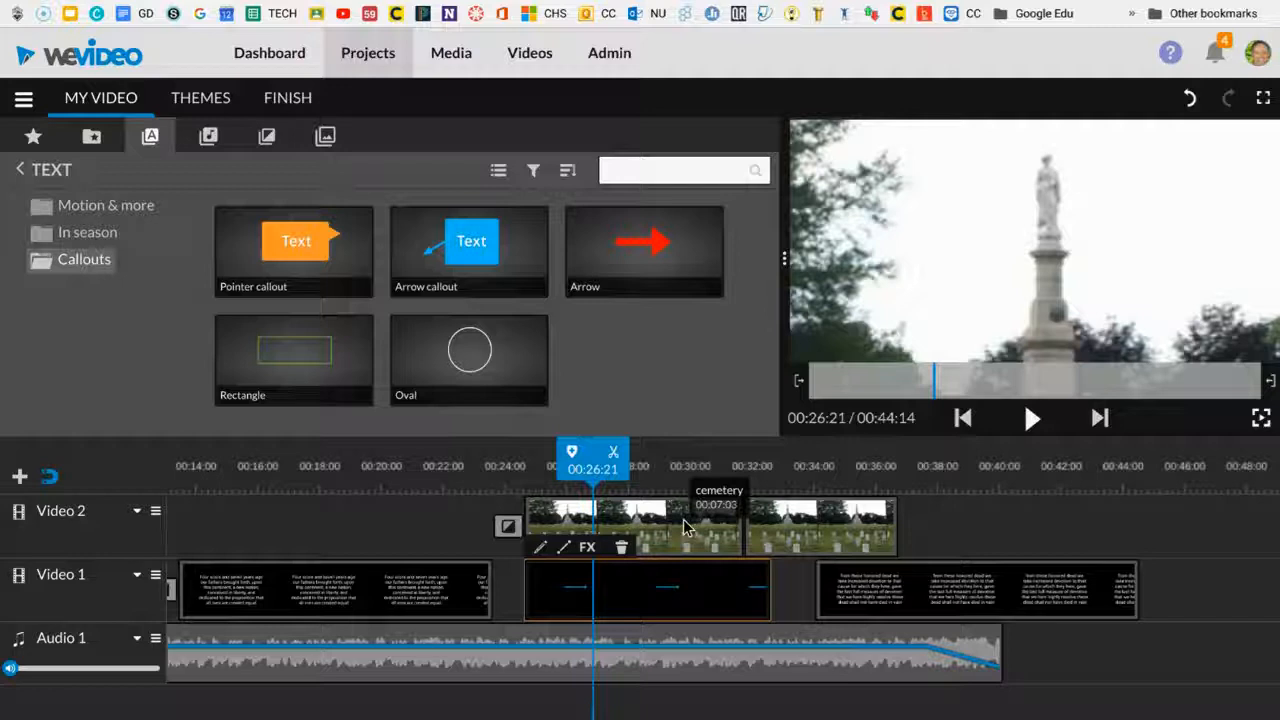
drag(651, 606, 362, 505)
drag(562, 590, 538, 628)
drag(646, 541, 706, 597)
Step: Delete the second cemetery clip and place the Arrow callout on Video 2 above the remaining cemetery clip, aligned with its start at 00:25:19
click(826, 519)
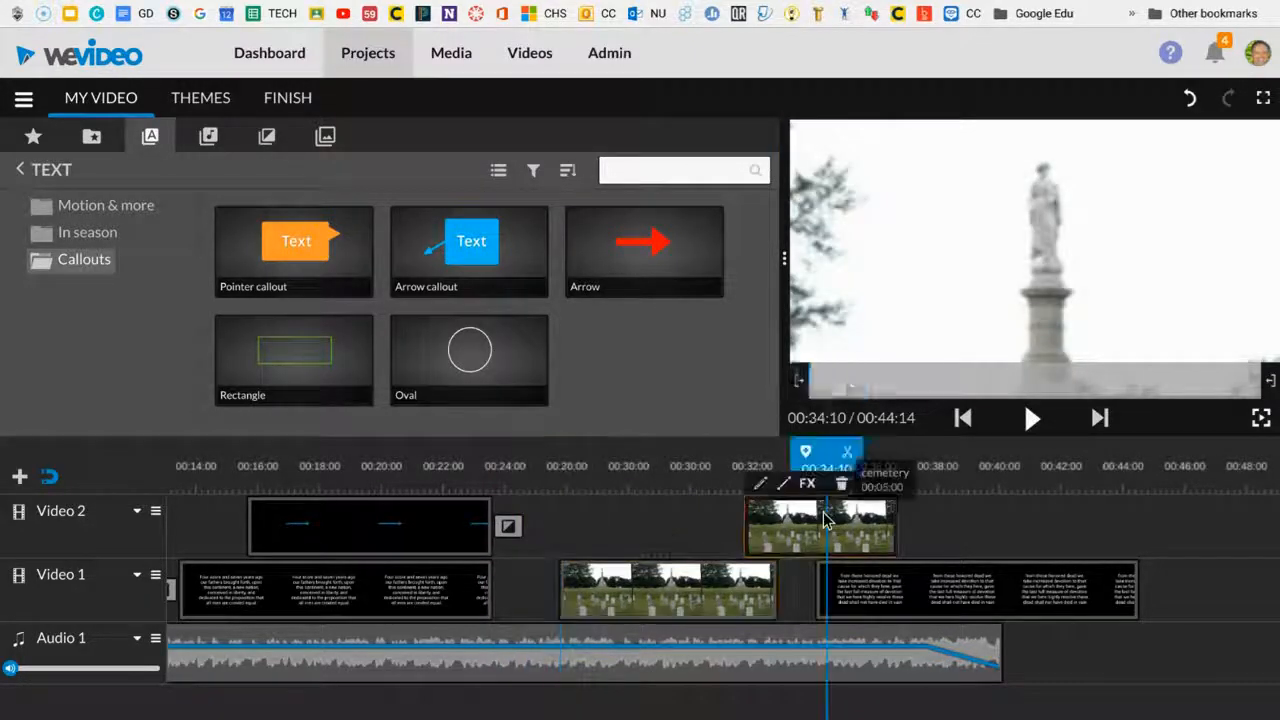
key(Delete)
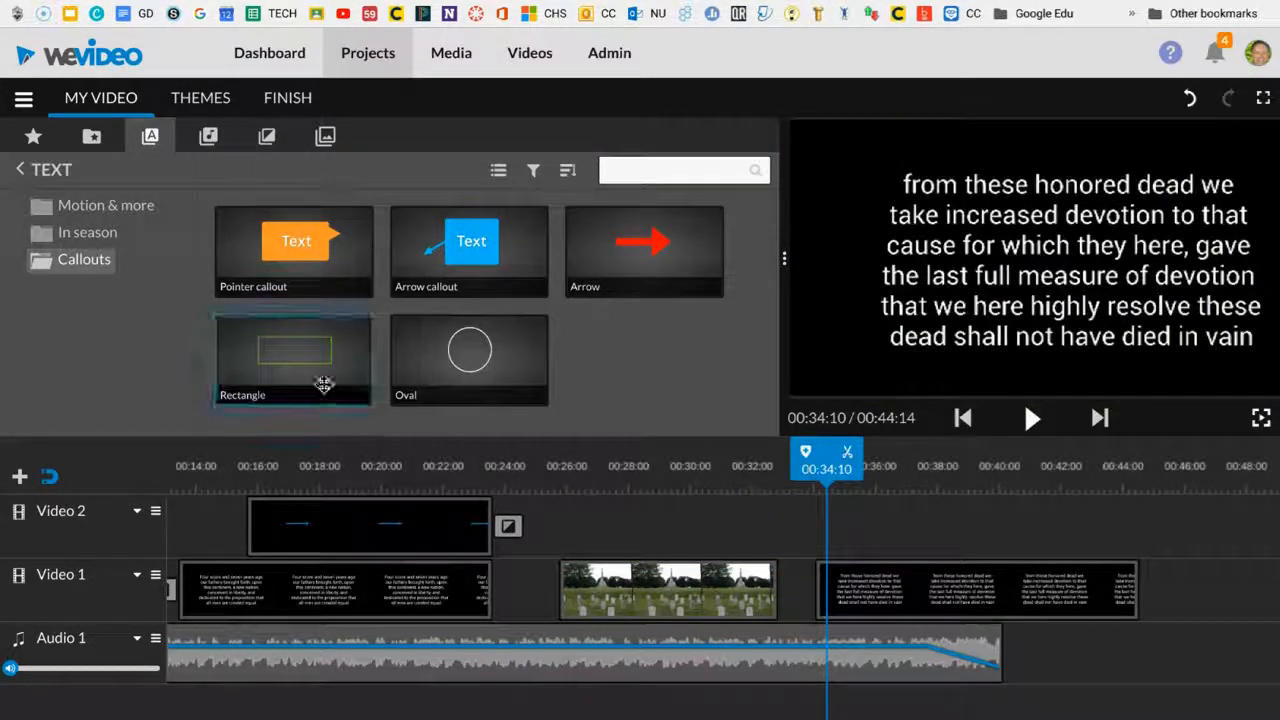
drag(367, 524, 672, 530)
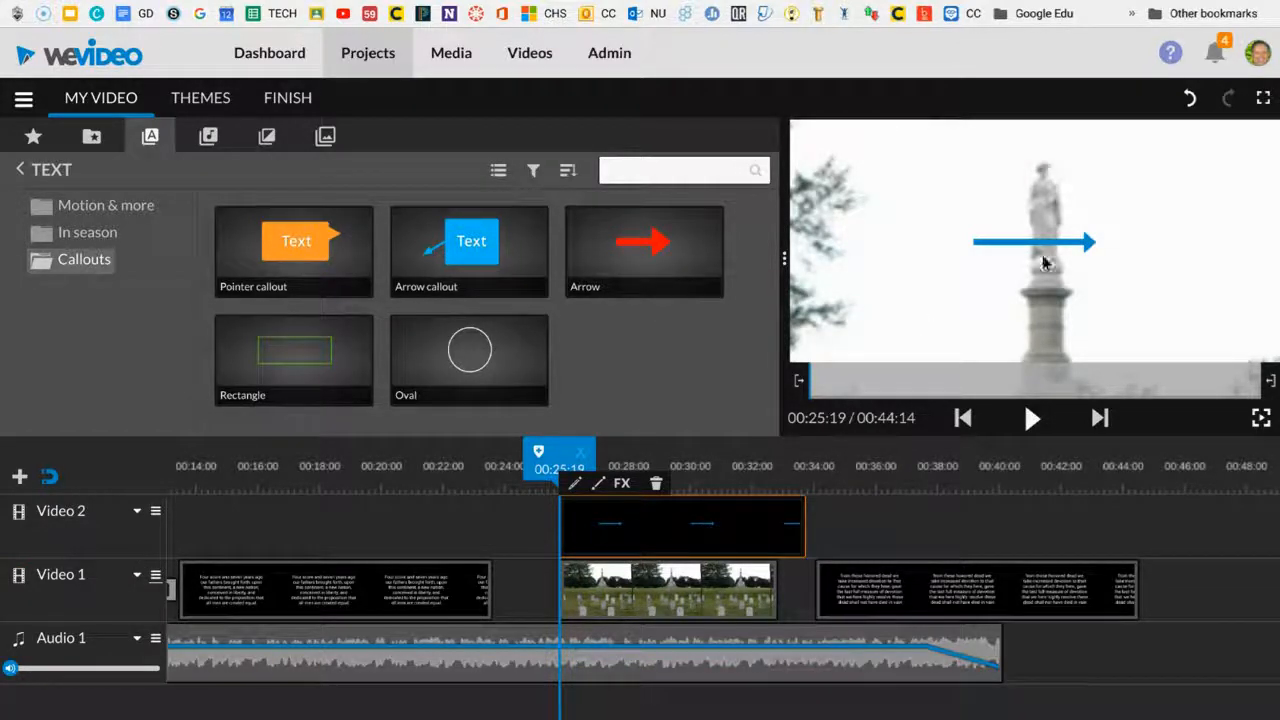
Step: Open the Arrow callout for editing and reposition it beside the statue, pointing at it, at about x 405, y 392
double_click(668, 531)
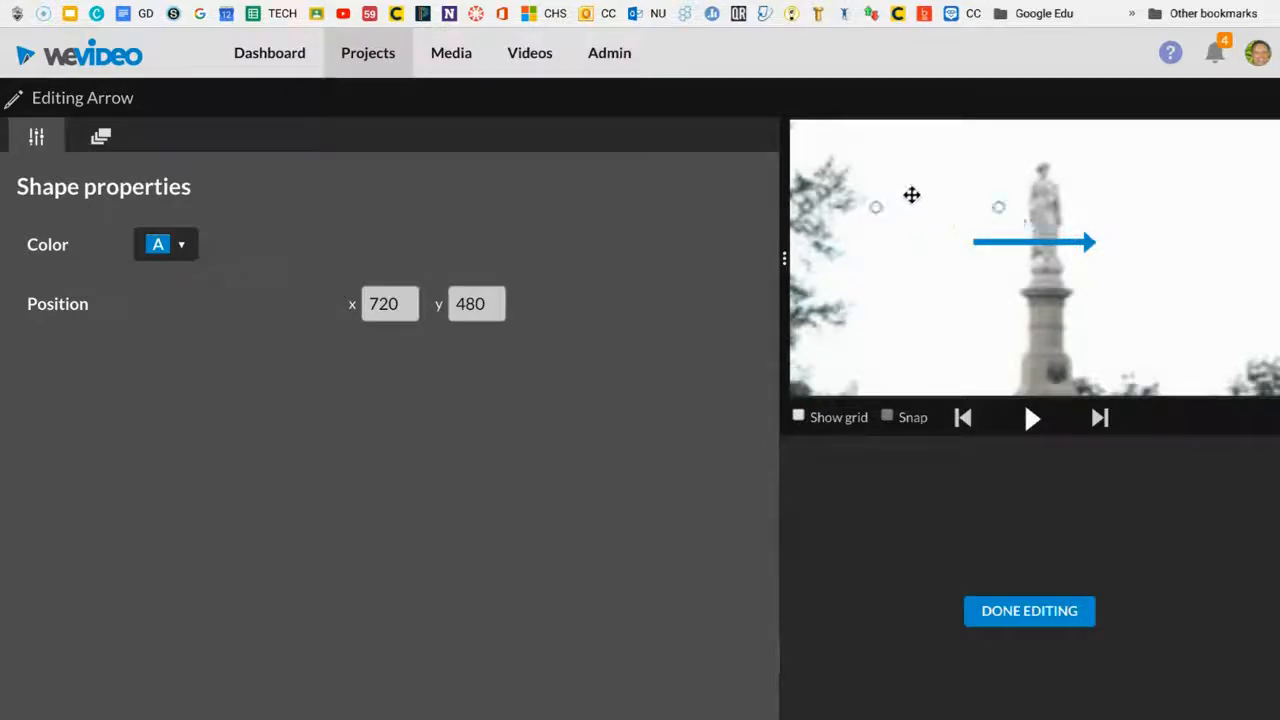
drag(912, 195, 911, 194)
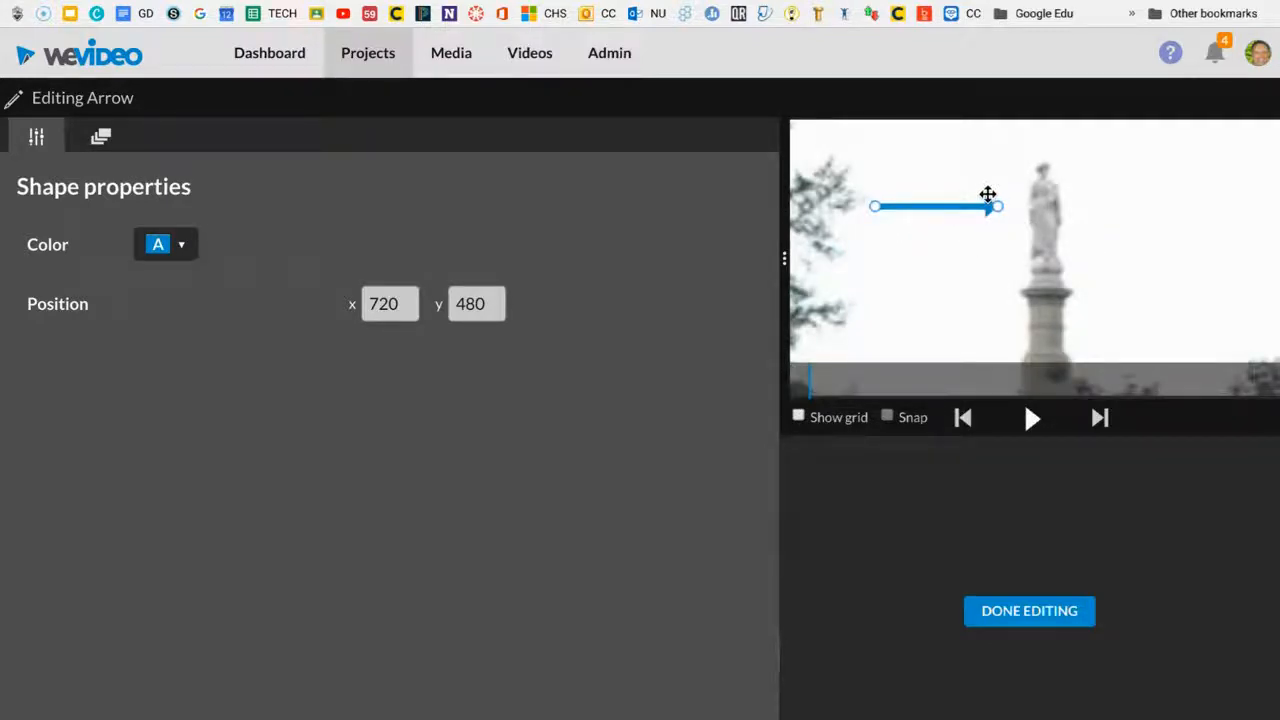
drag(979, 193, 975, 223)
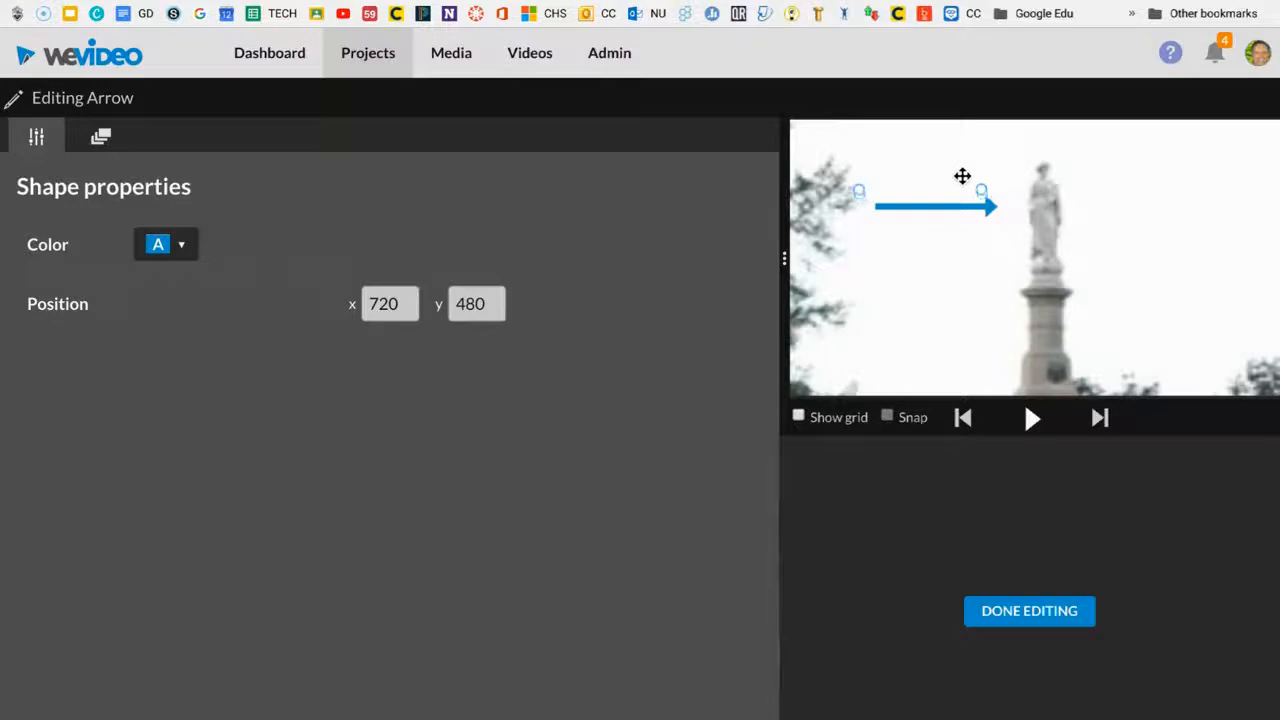
drag(962, 176, 966, 197)
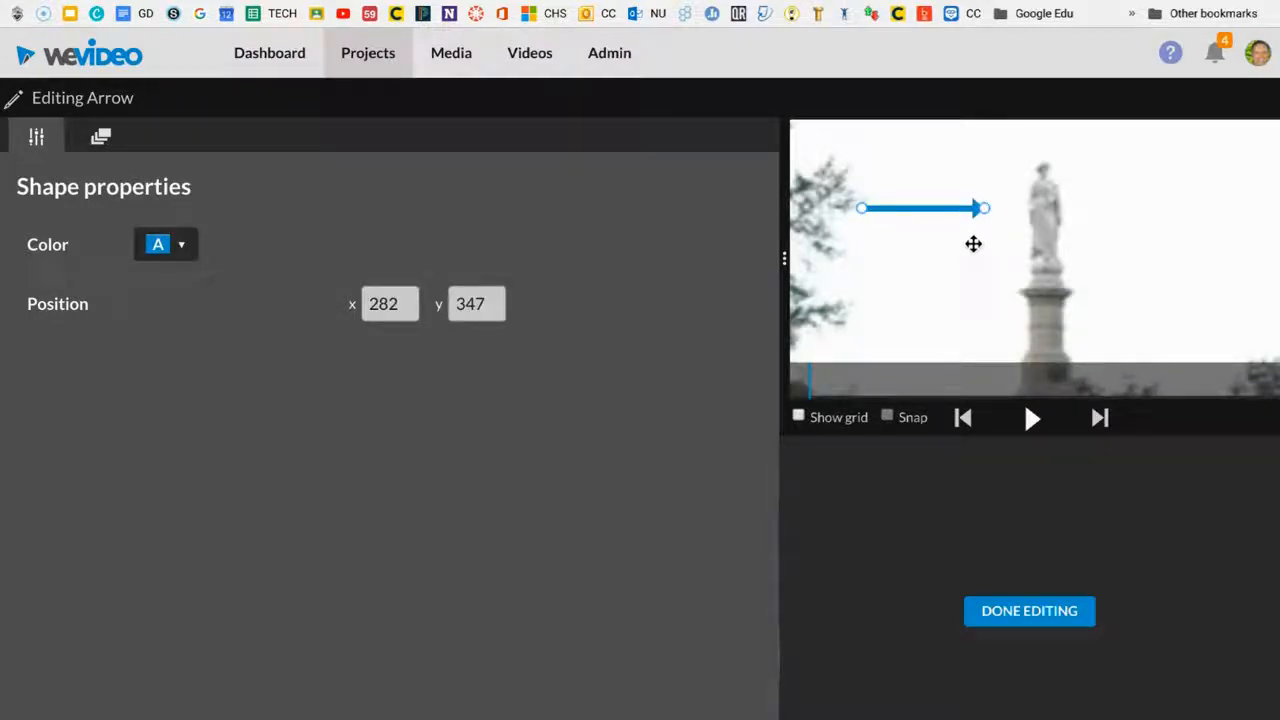
drag(972, 195, 965, 290)
drag(998, 204, 997, 206)
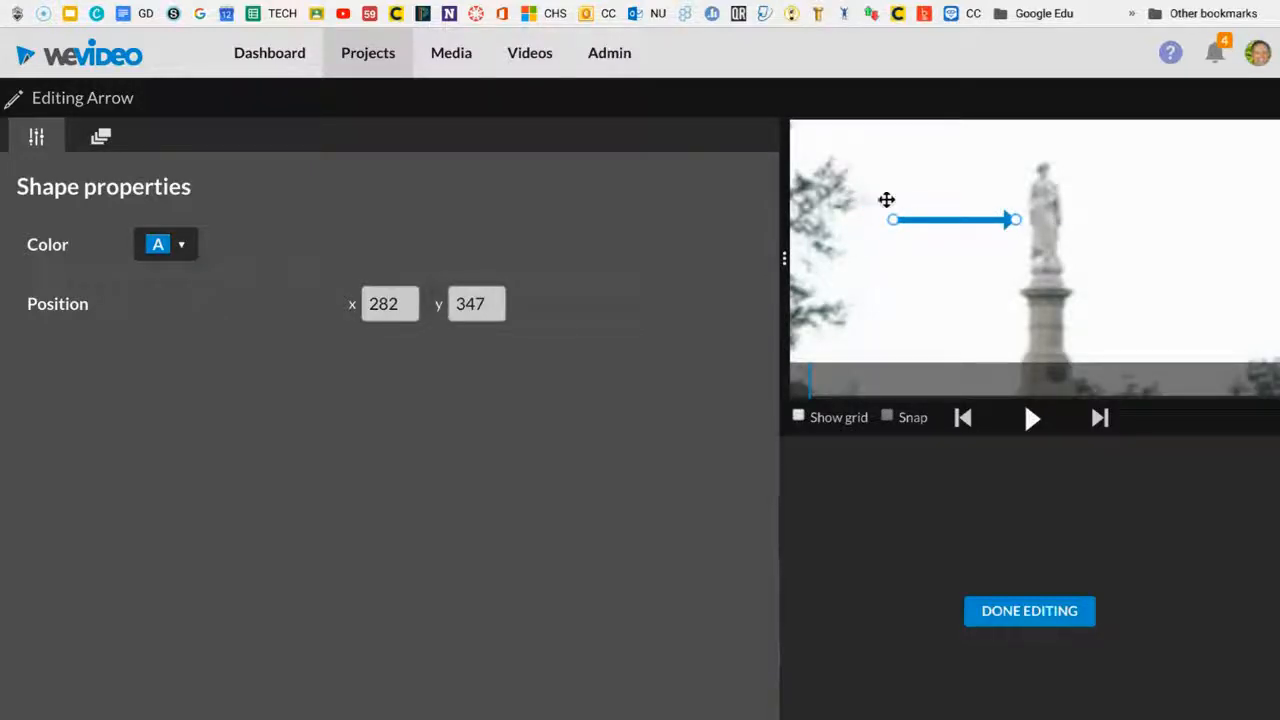
click(172, 242)
click(174, 246)
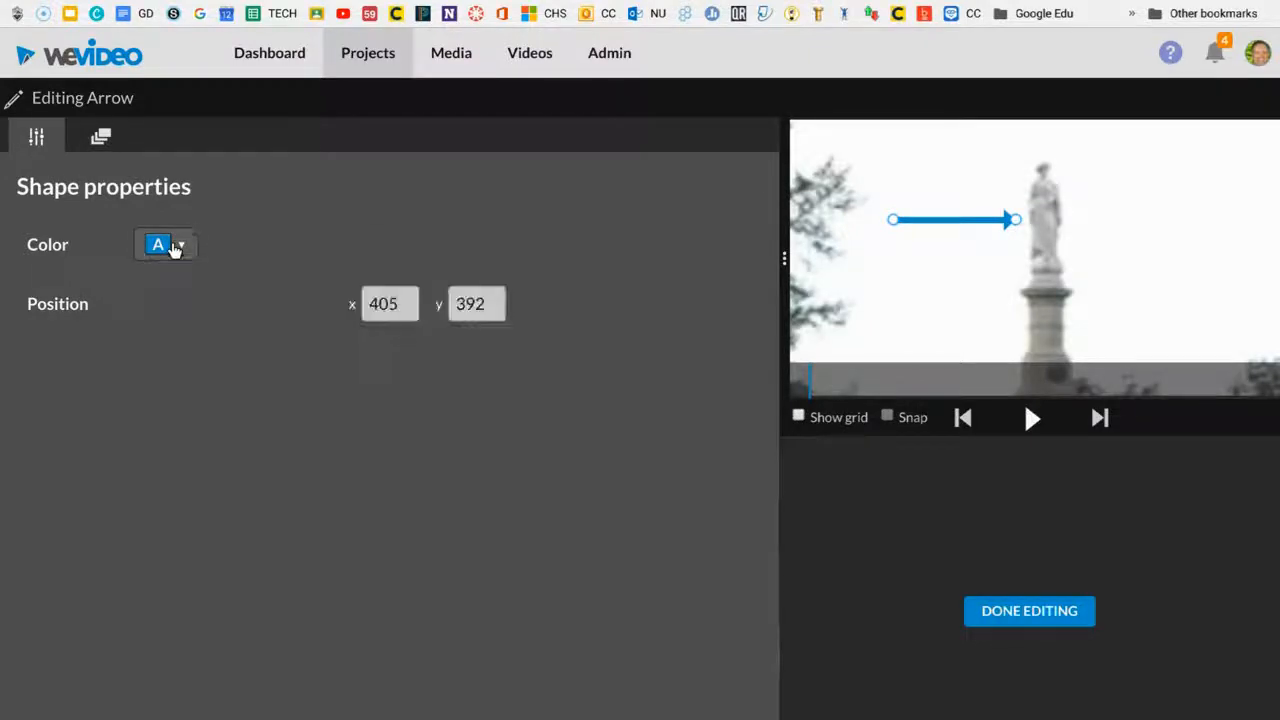
Step: Try scaling the arrow to 1.08 at the start of its animation, and remove the animation
click(97, 136)
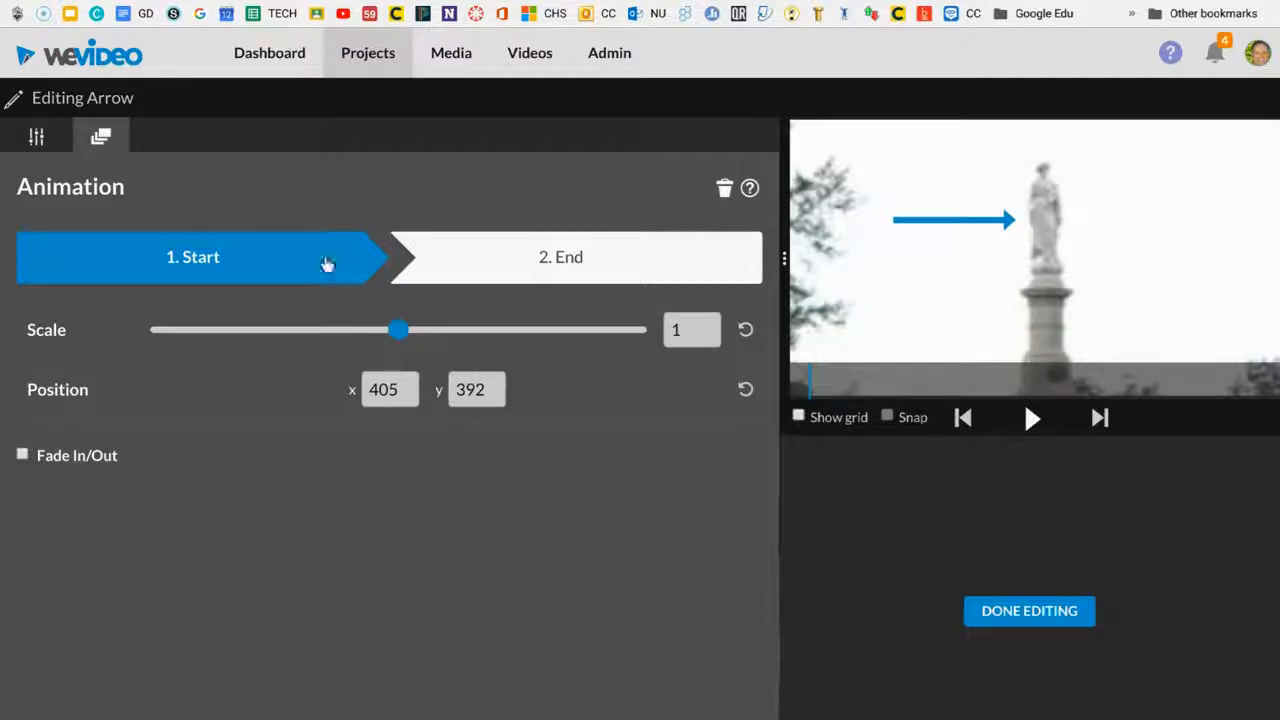
mouse_move(392, 333)
mouse_down()
mouse_move(472, 340)
mouse_move(401, 343)
mouse_up()
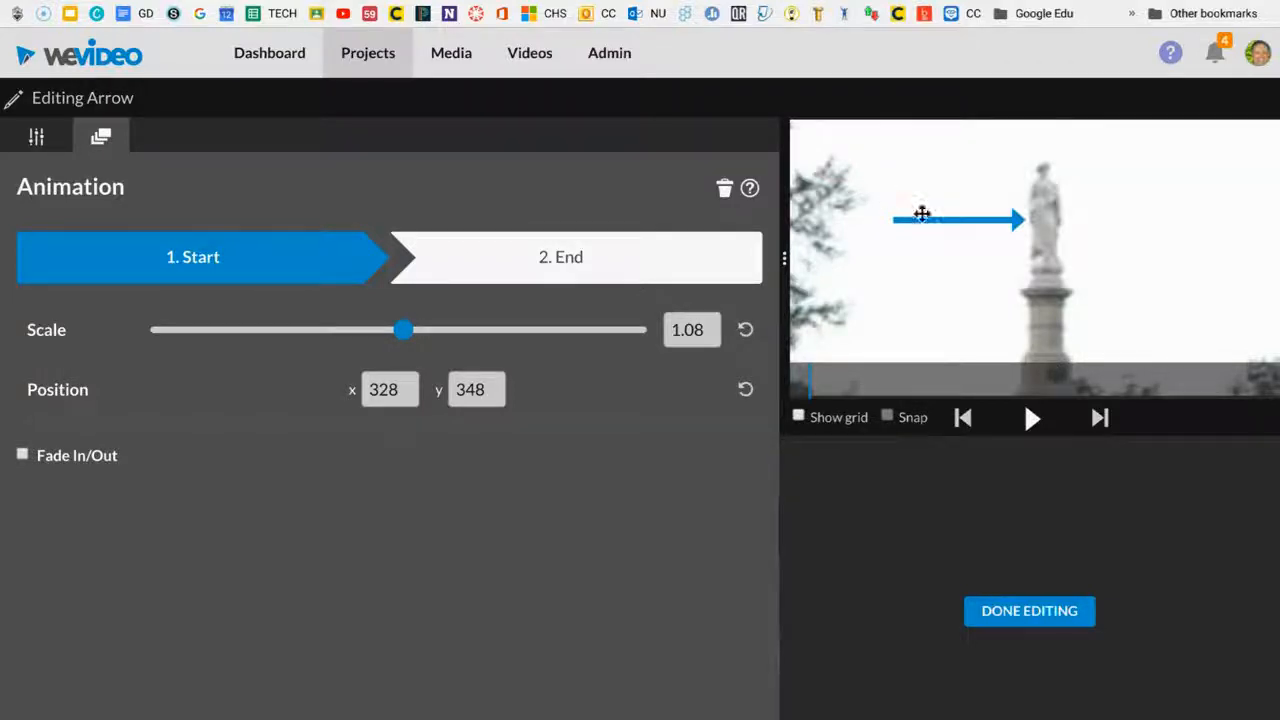
click(34, 136)
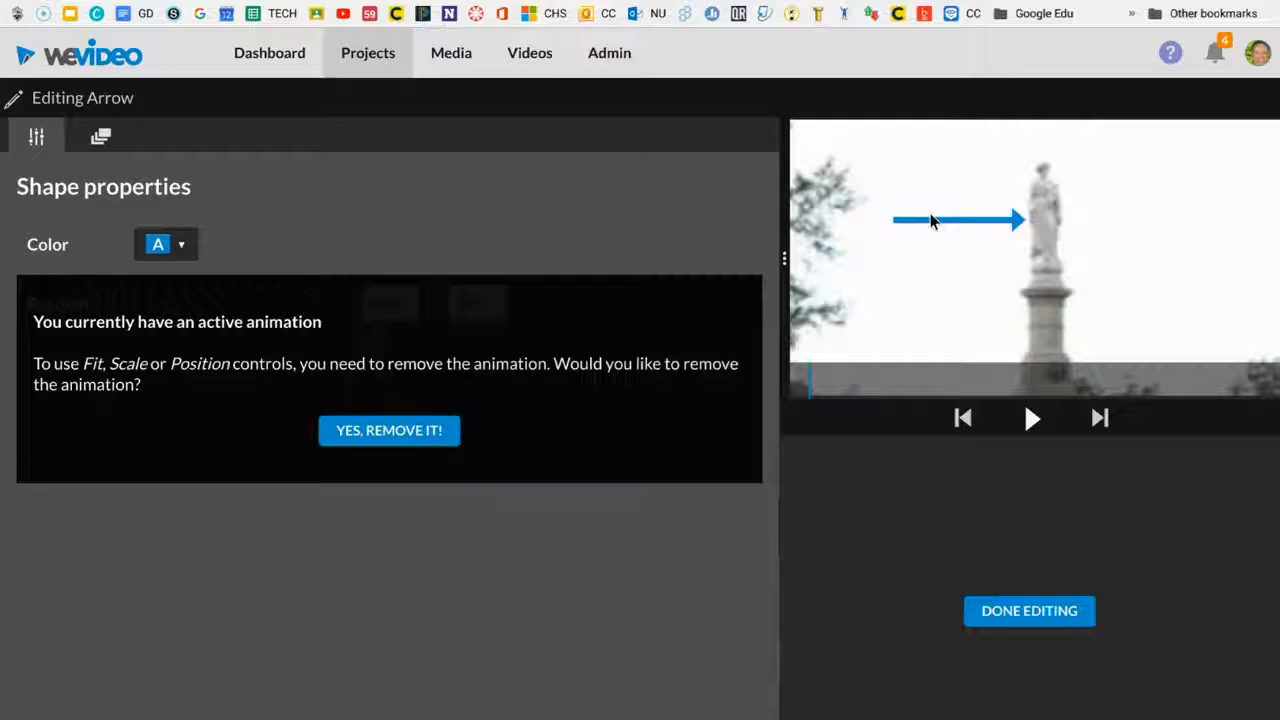
click(428, 431)
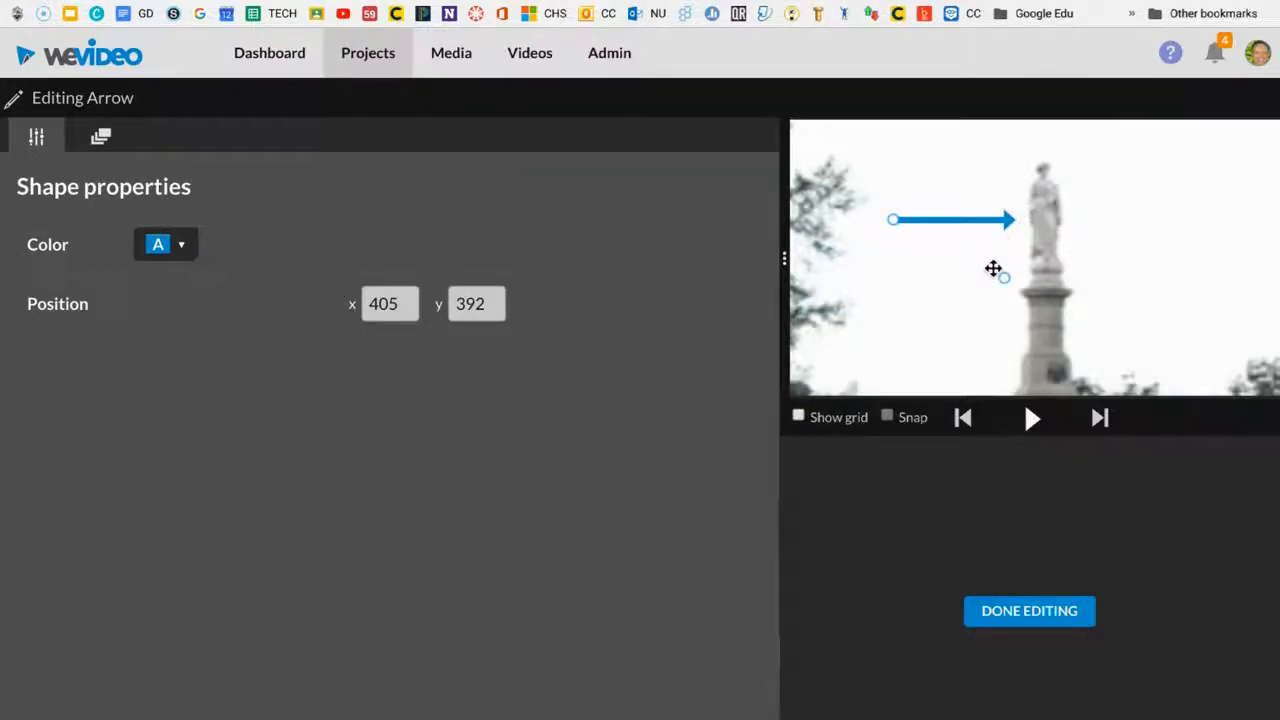
Step: Tilt the arrow up toward the statue's head, extend its tail to about x 187, y 486, and finish editing
drag(994, 266, 997, 180)
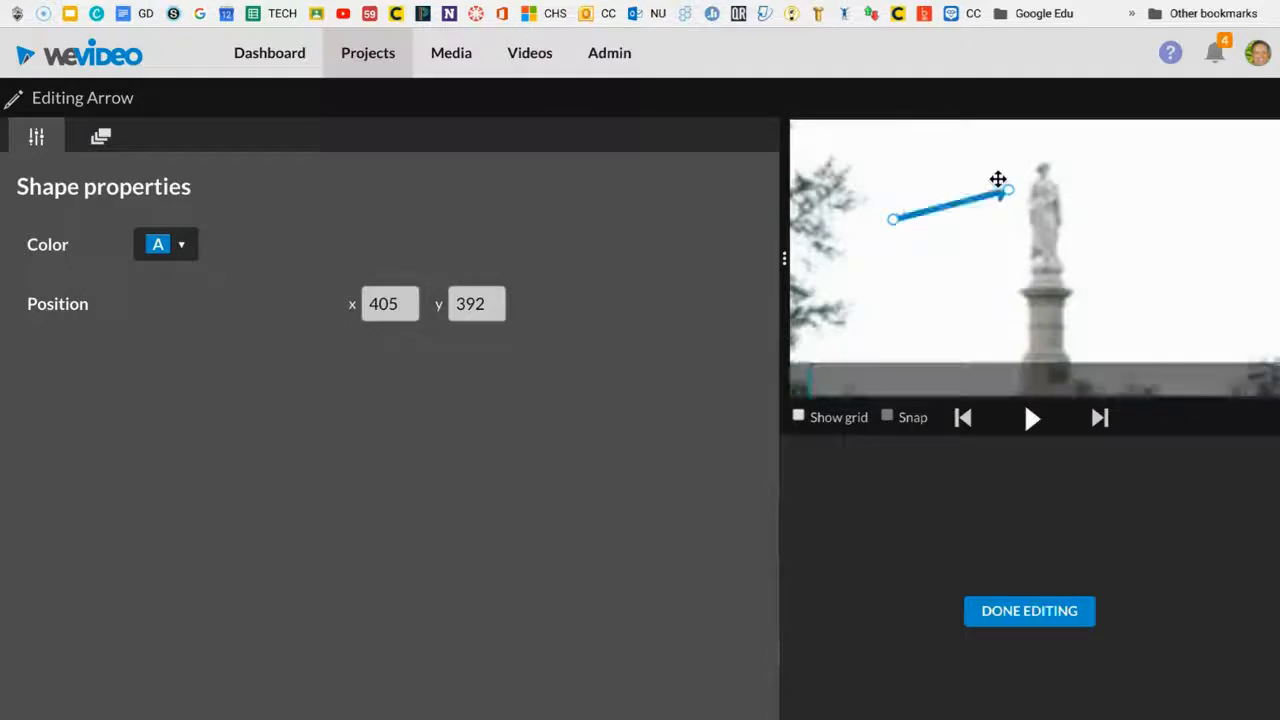
drag(880, 210, 826, 233)
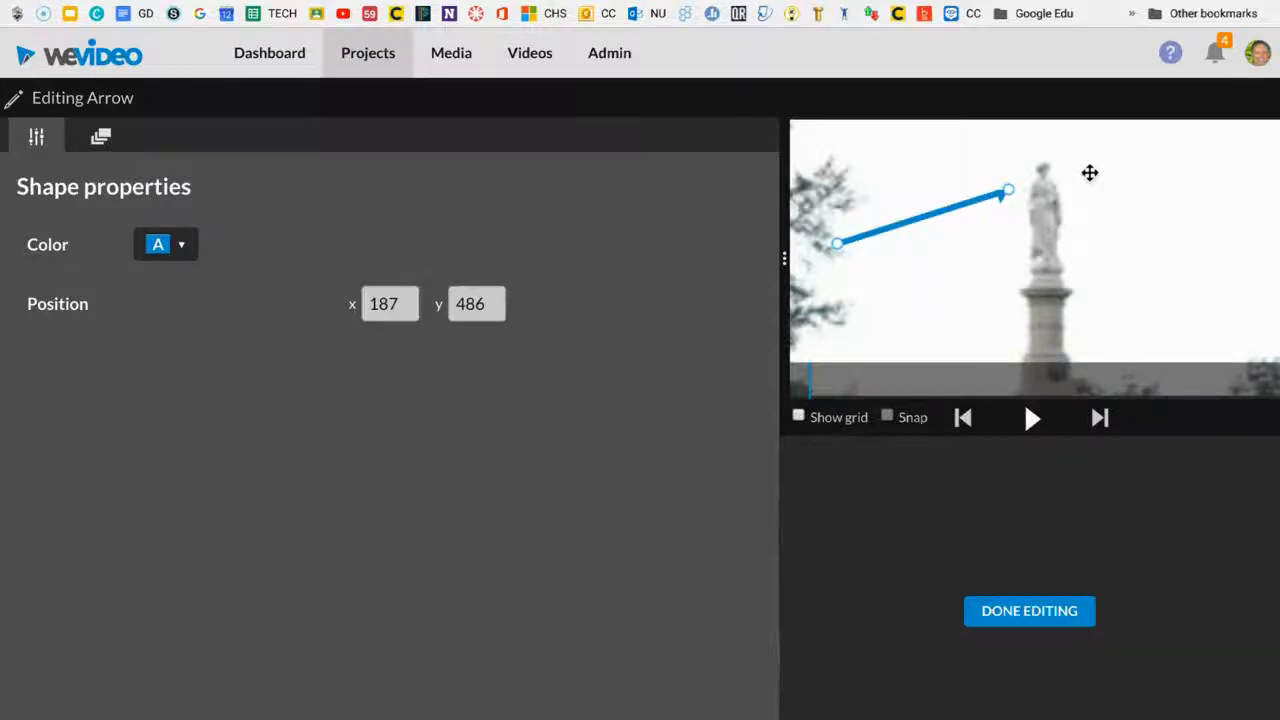
click(1020, 609)
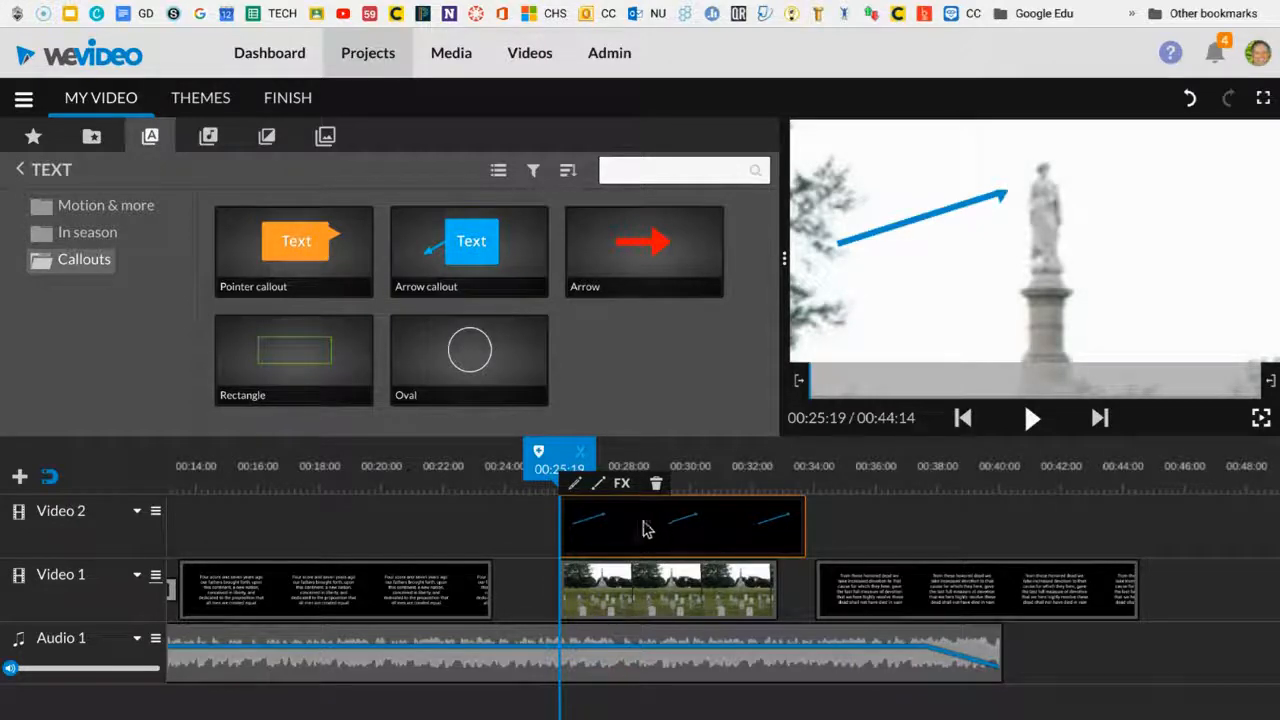
Step: Try deleting the cemetery clip beneath the arrow on Video 1, and undo the deletion
click(636, 582)
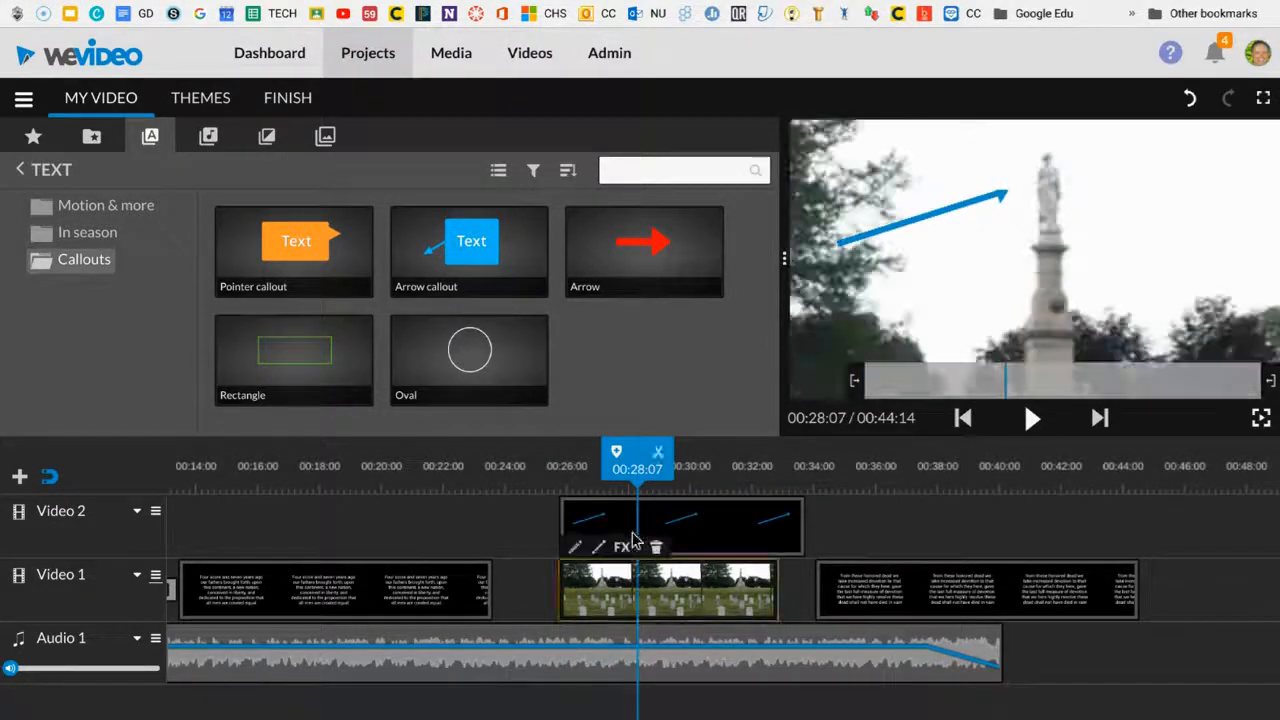
key(Delete)
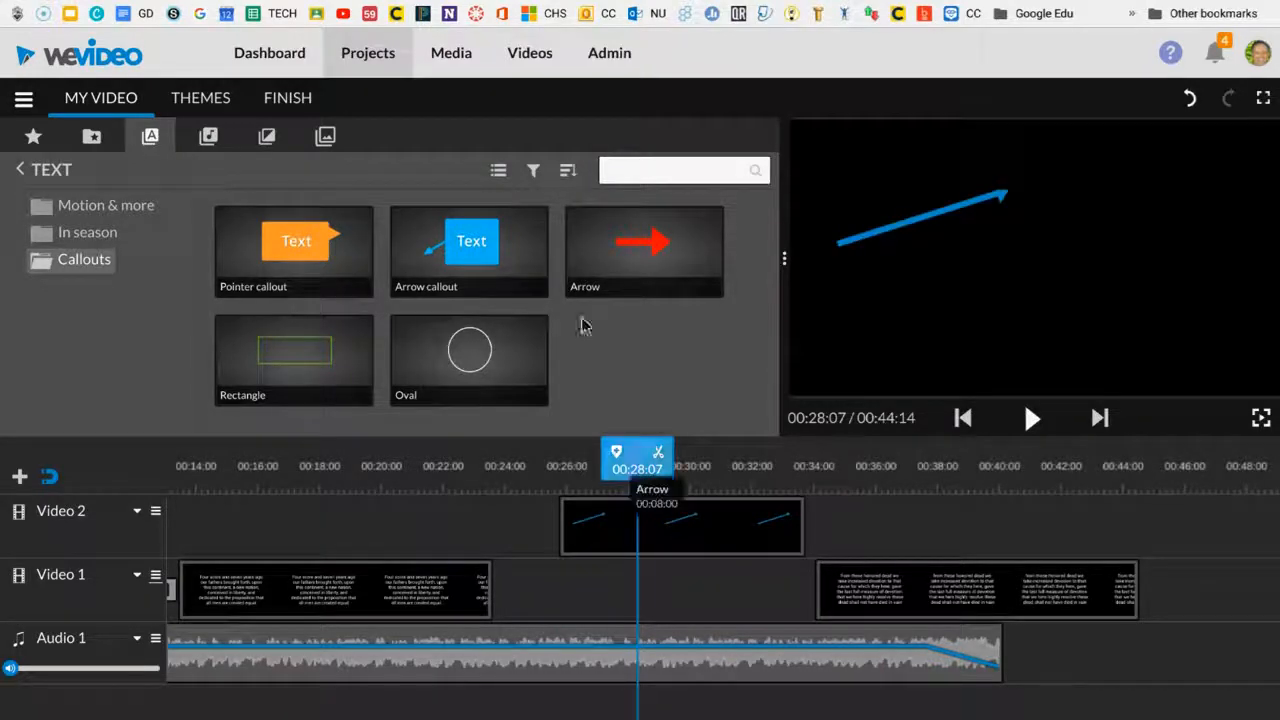
key(ctrl+z)
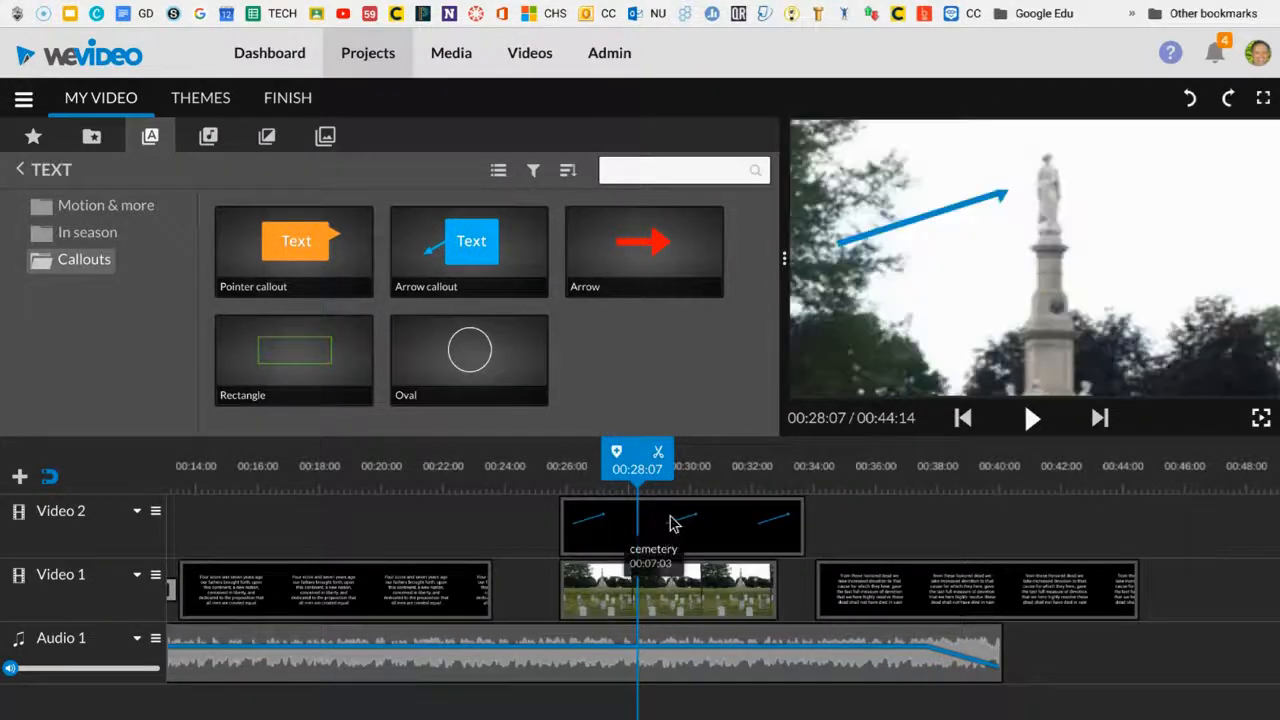
Step: Replace the Arrow on Video 2 with the Arrow callout text template, aligned with the cemetery clip's start at 00:25:19
click(671, 520)
key(Delete)
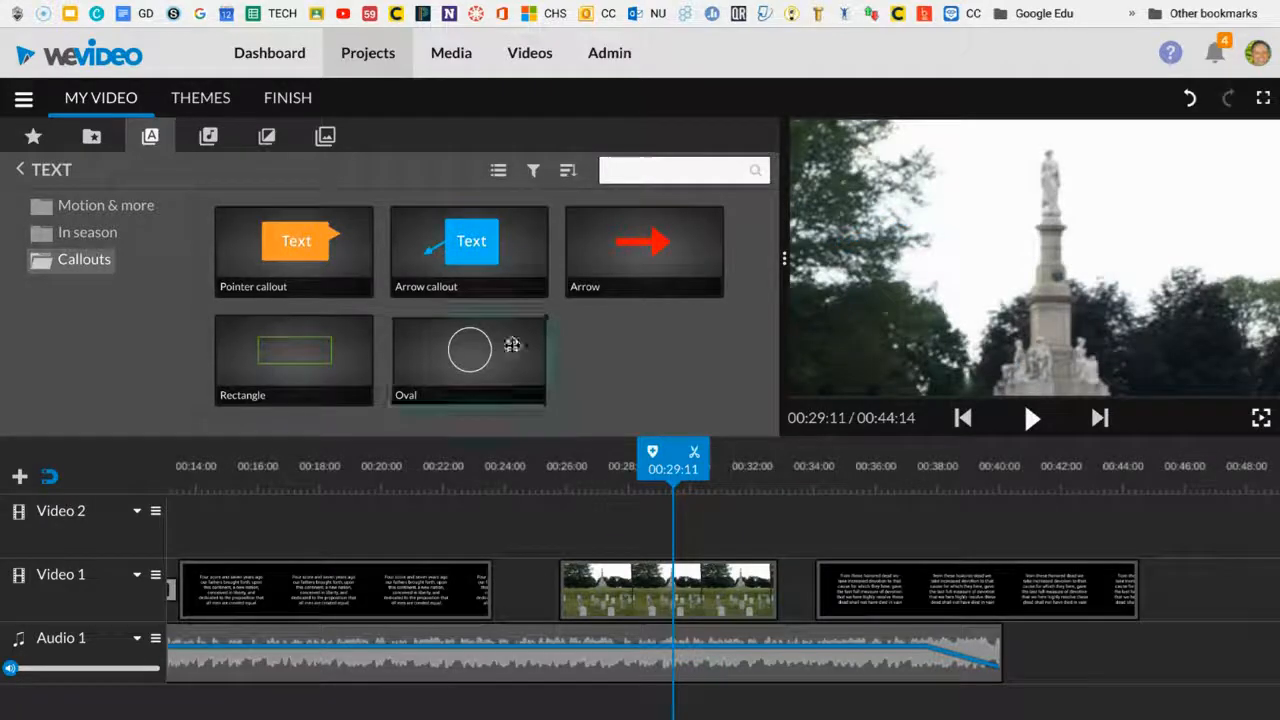
drag(465, 237, 574, 516)
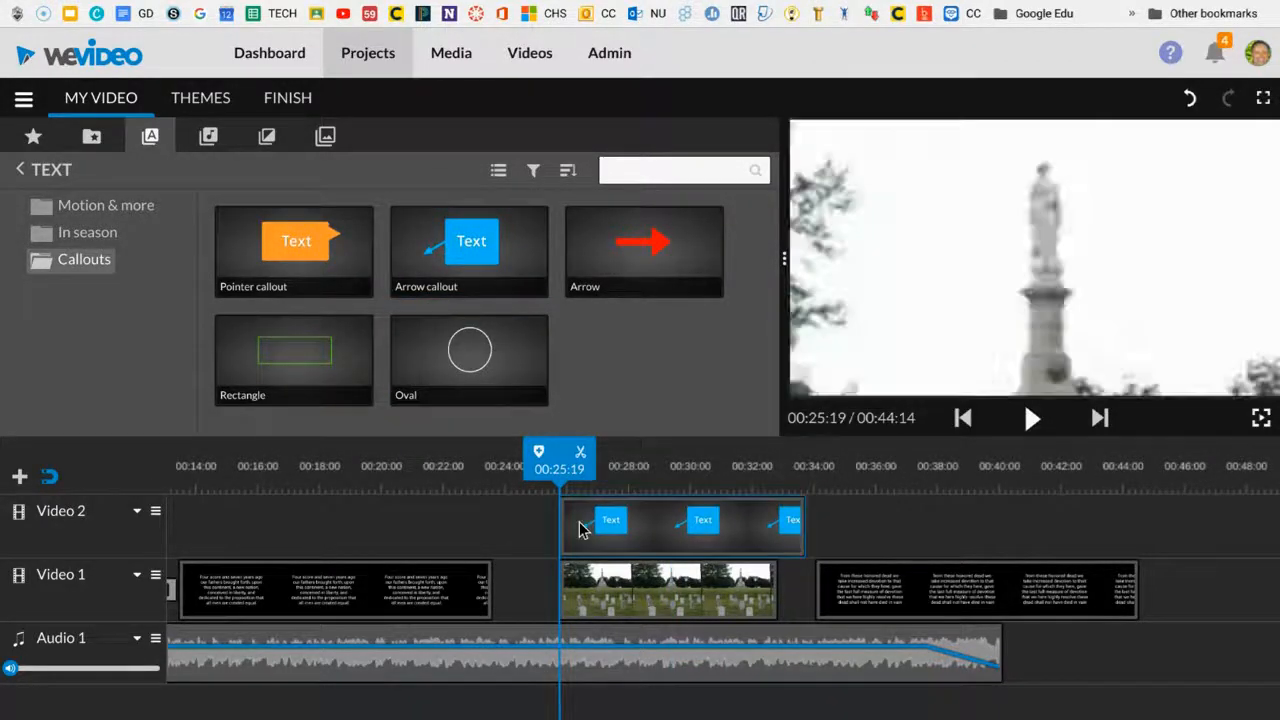
Step: Open the new text callout for editing and move its box beside the monument, to about x 79, y 485
click(646, 520)
double_click(987, 262)
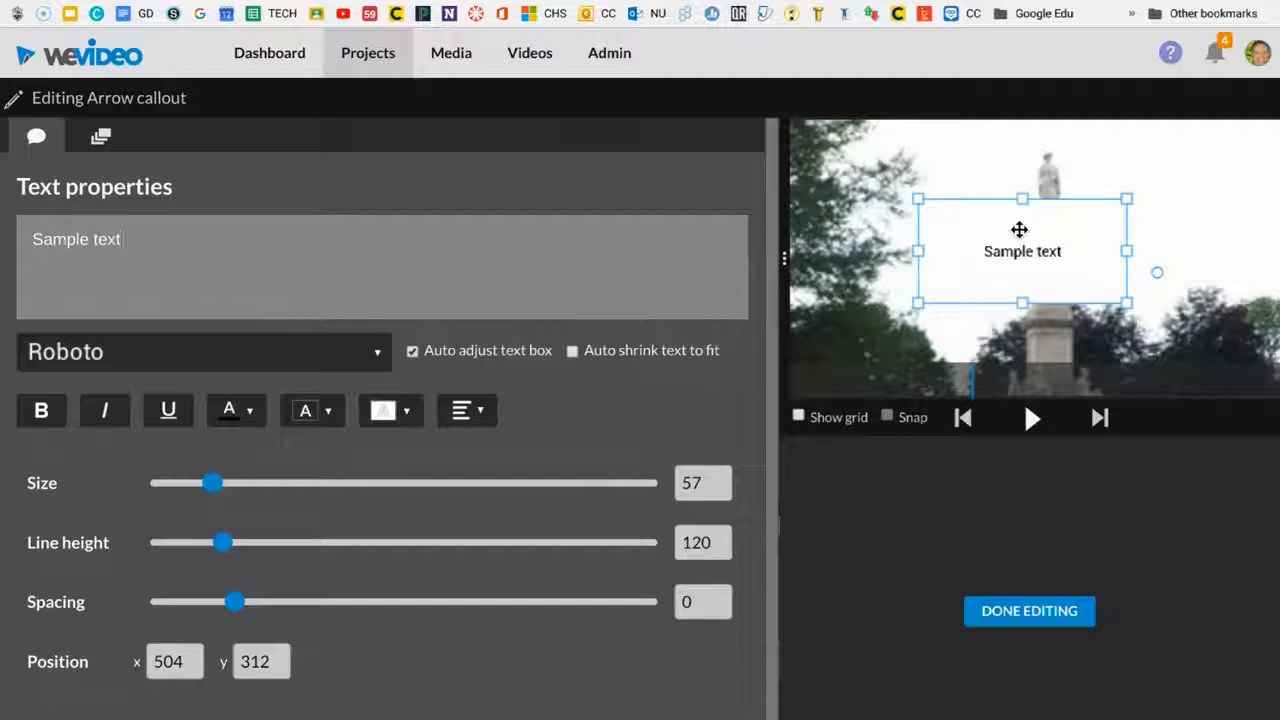
drag(1009, 226, 911, 271)
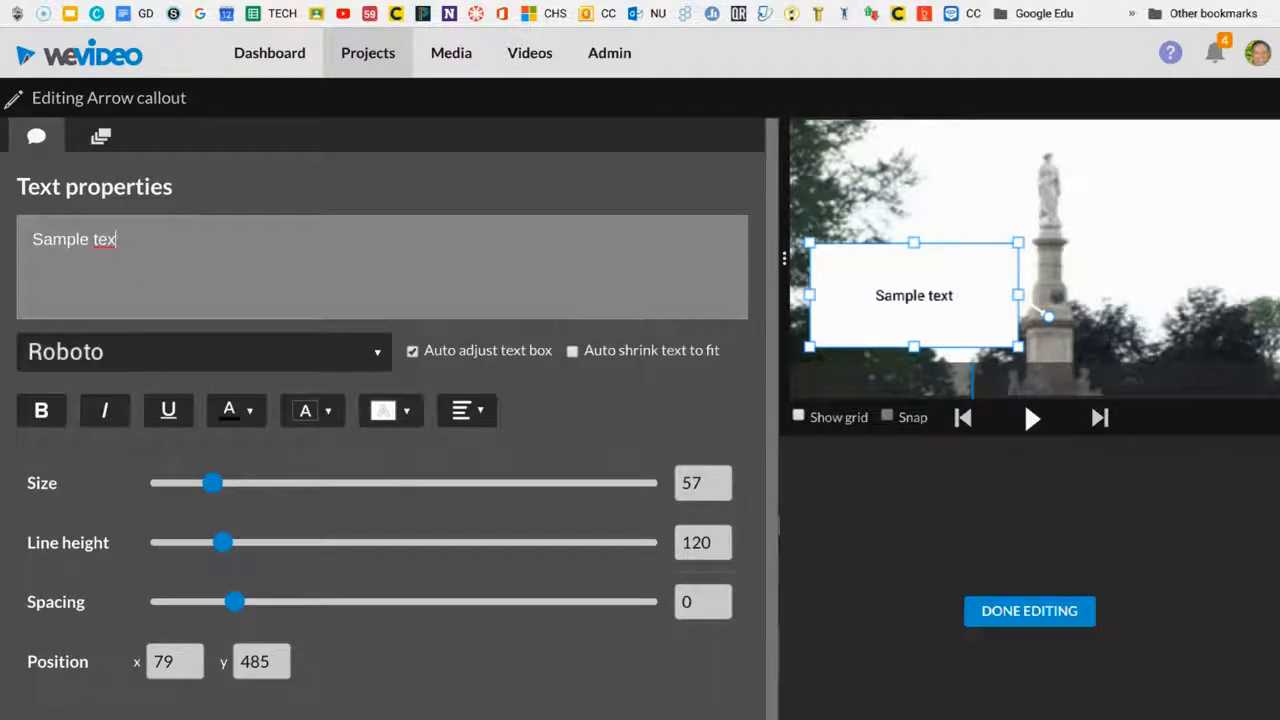
Step: Replace the callout's sample text with "Monument" and set its font to Alfa Slab One
key(BackSpace)
key(BackSpace)
key(BackSpace)
key(BackSpace)
key(BackSpace)
key(BackSpace)
key(BackSpace)
key(BackSpace)
key(BackSpace)
key(BackSpace)
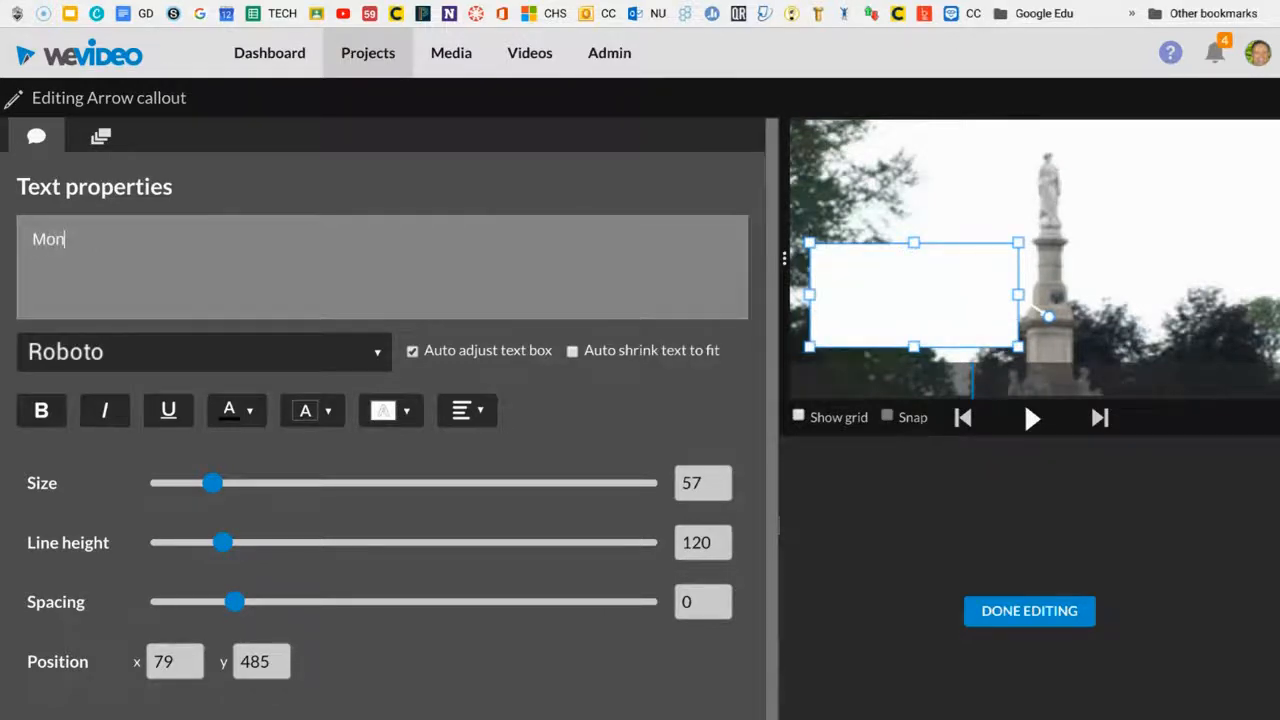
text(Monumerny)
key(BackSpace)
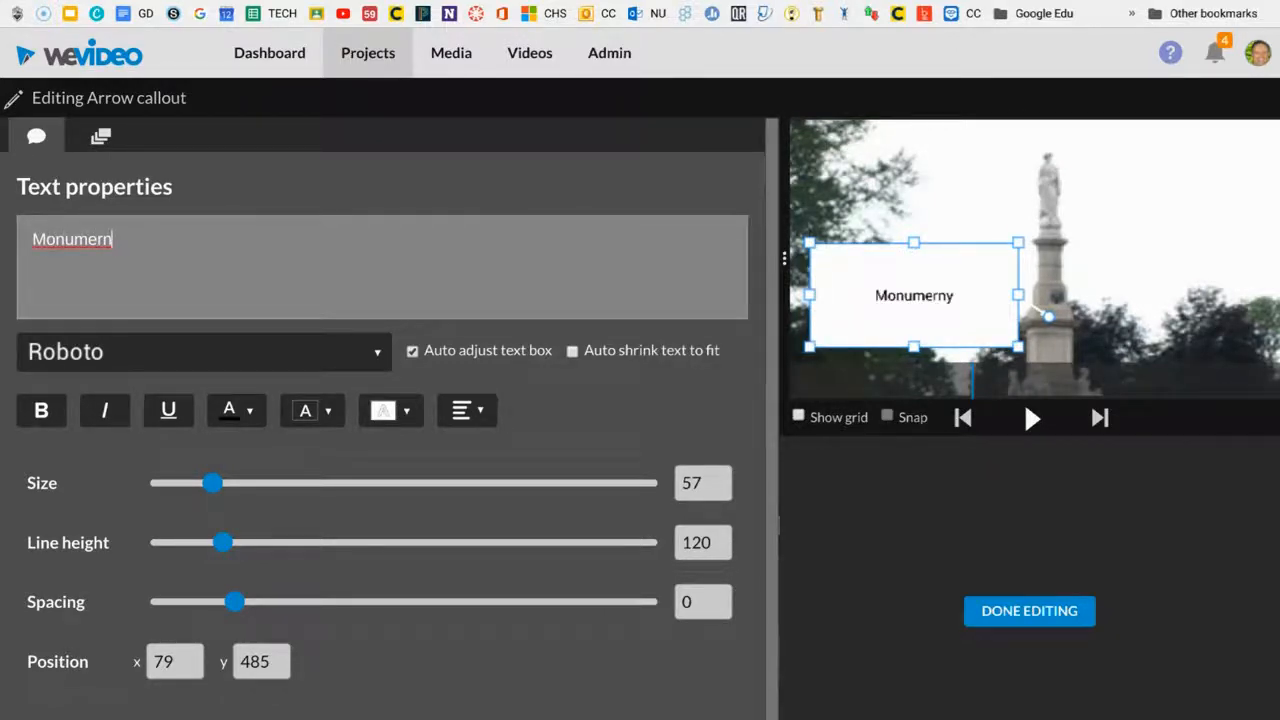
key(BackSpace)
text(nt)
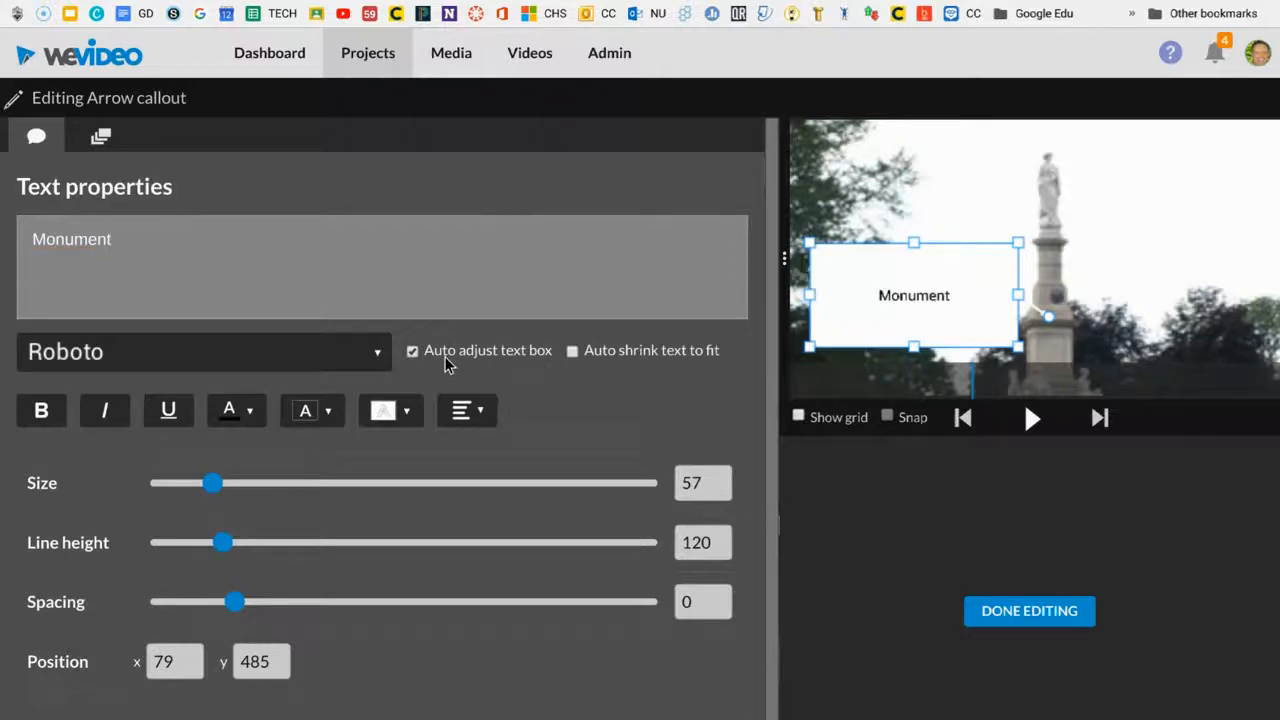
click(372, 350)
click(157, 468)
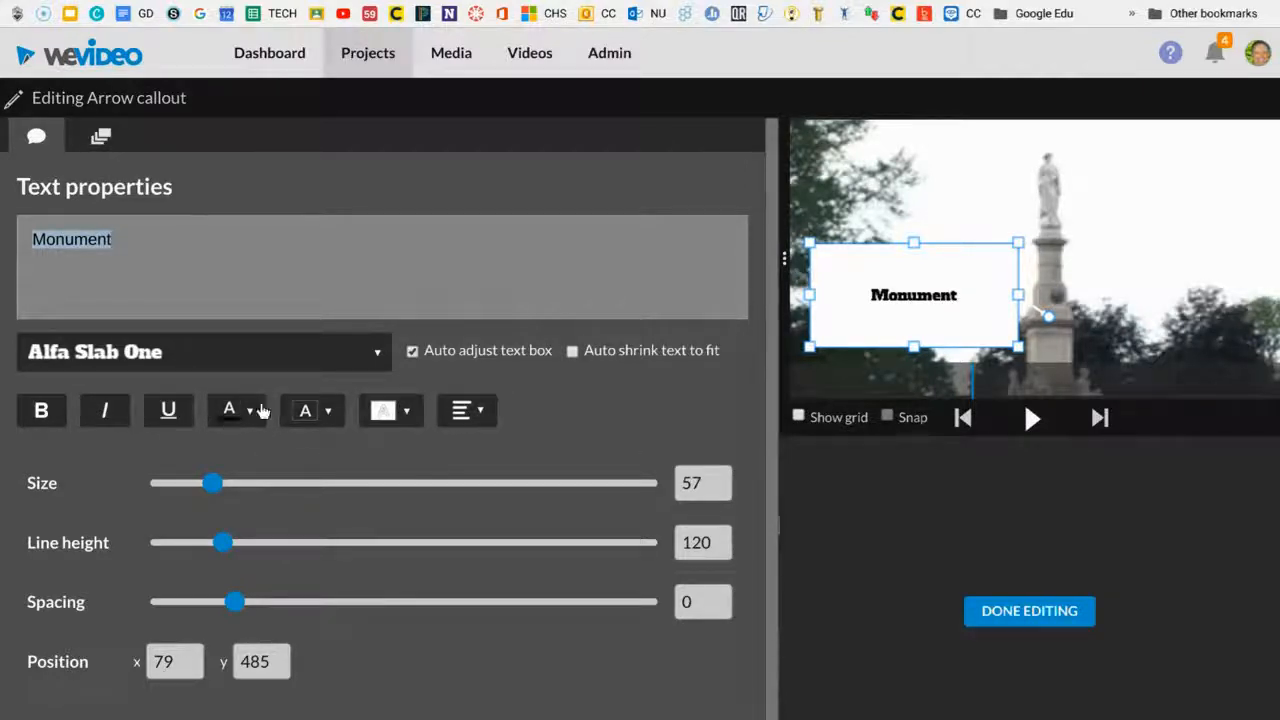
Step: Set the callout box's background color to blue, rgb(0, 0, 255)
click(462, 410)
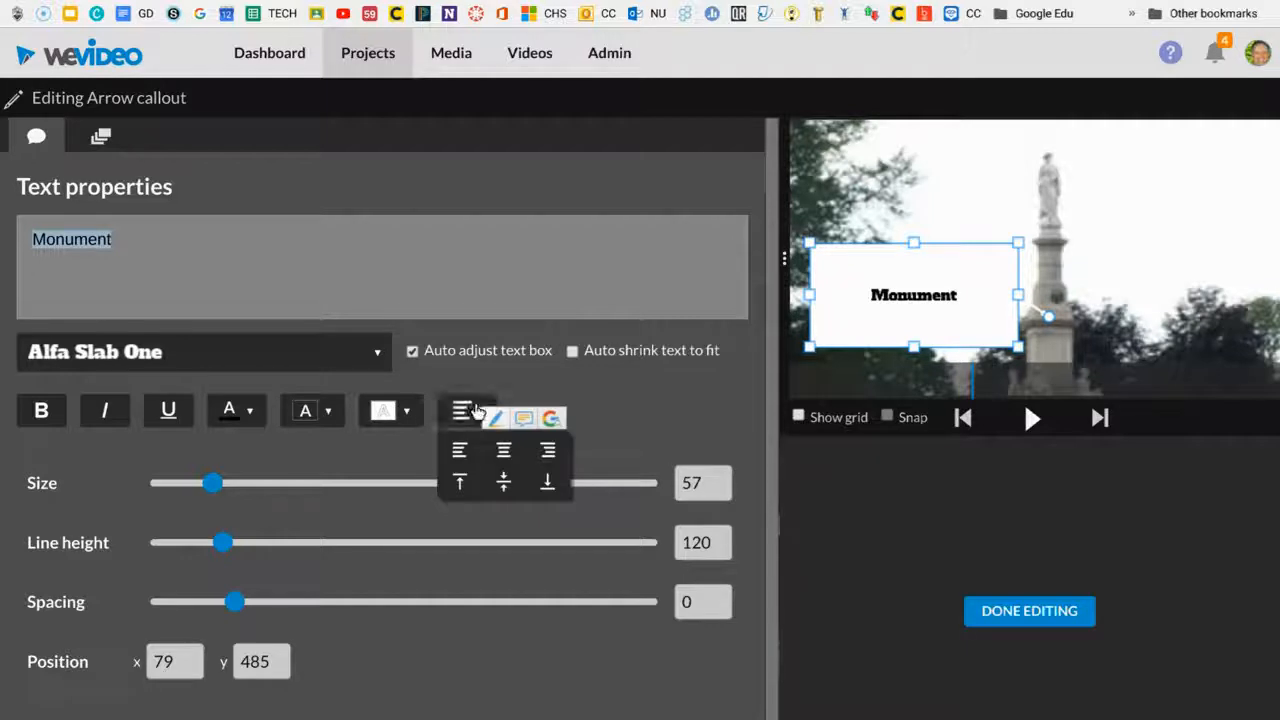
click(404, 409)
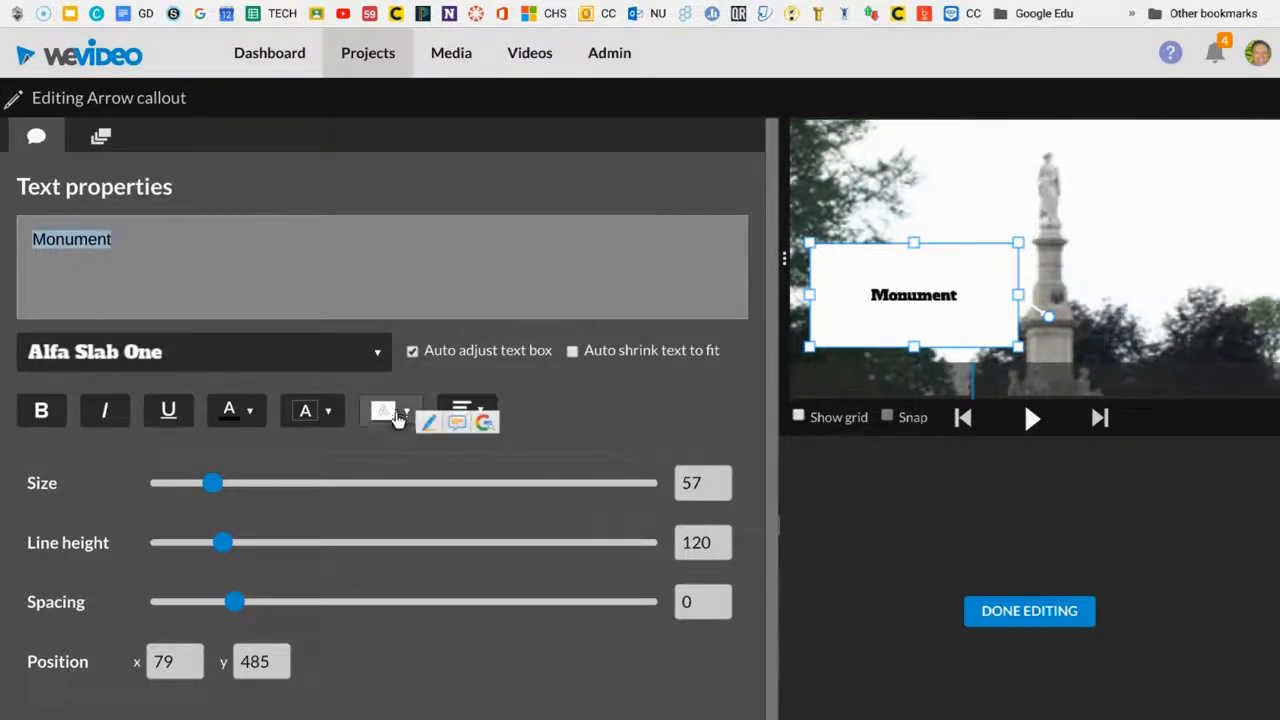
click(396, 412)
click(530, 461)
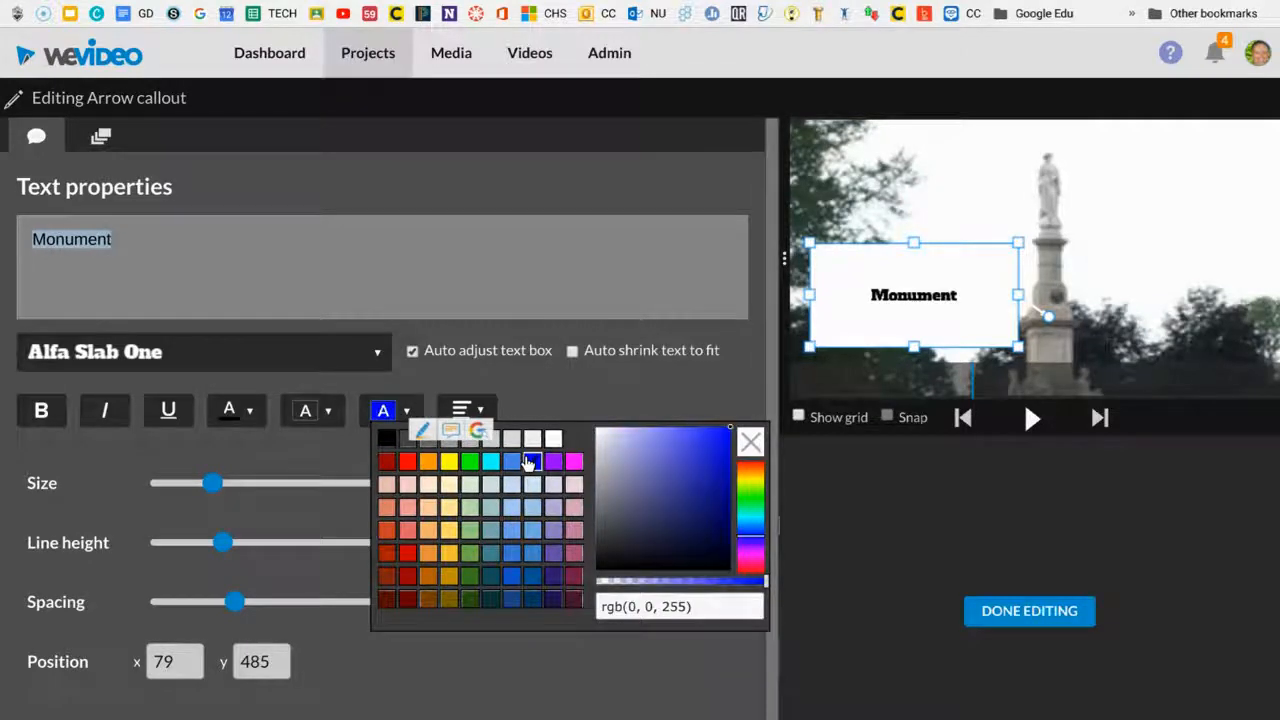
Step: Set the highlight color behind the "Monument" text to white, rgb(255, 255, 255)
click(326, 408)
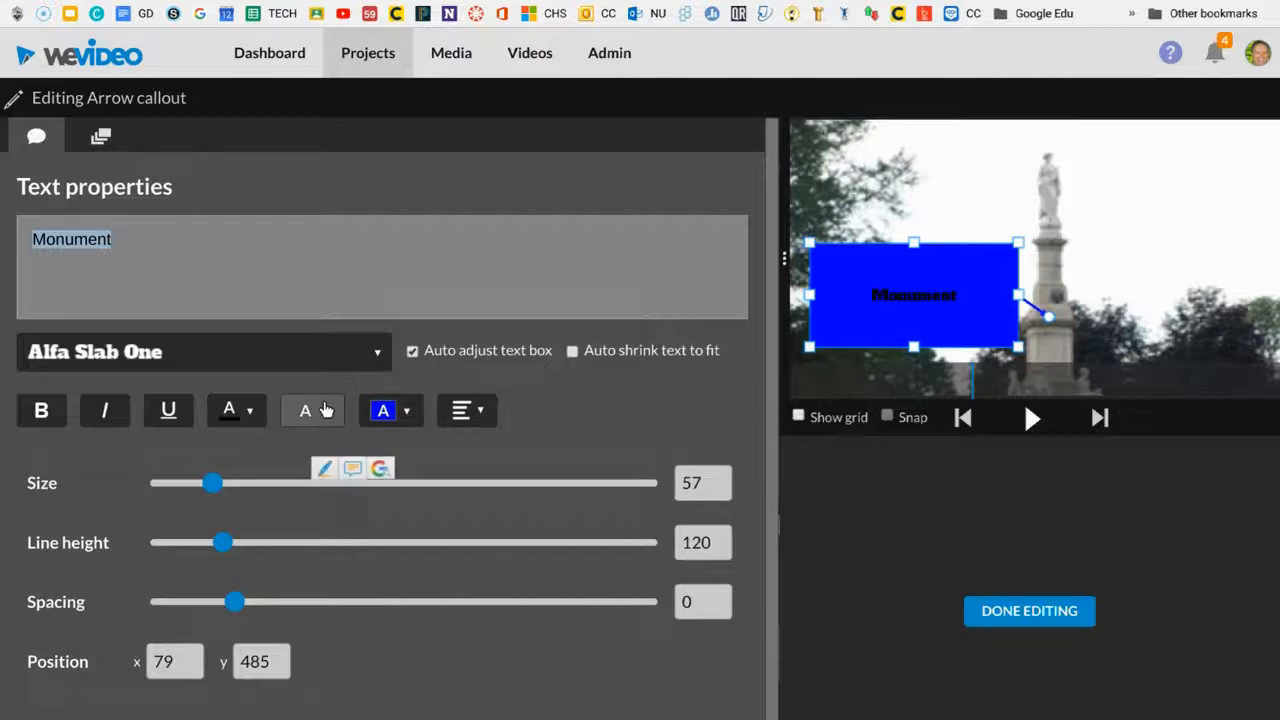
click(318, 414)
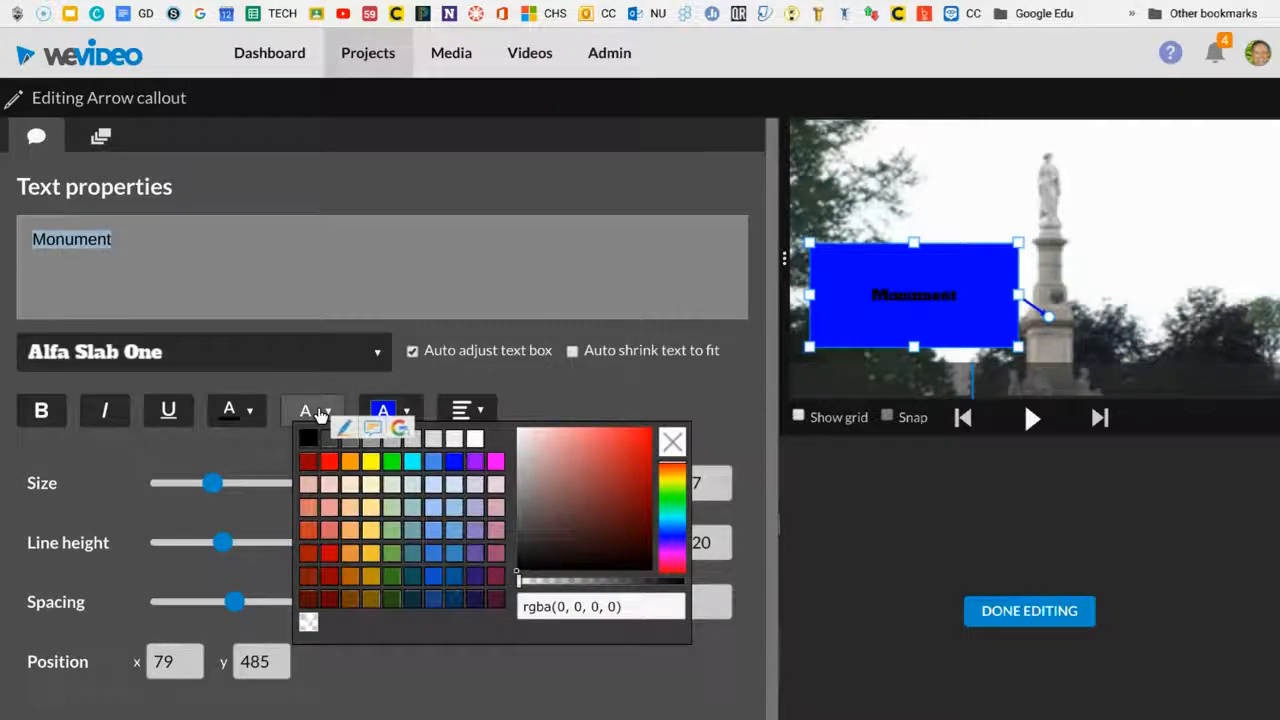
click(470, 440)
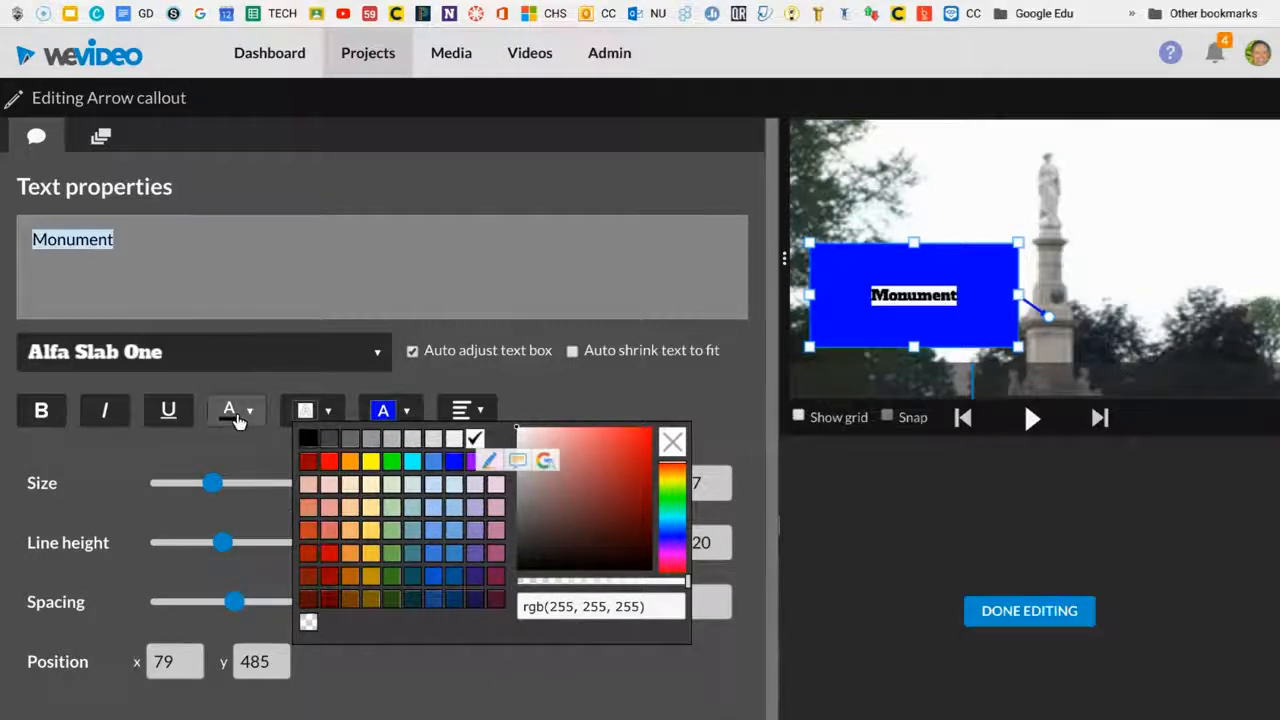
click(318, 414)
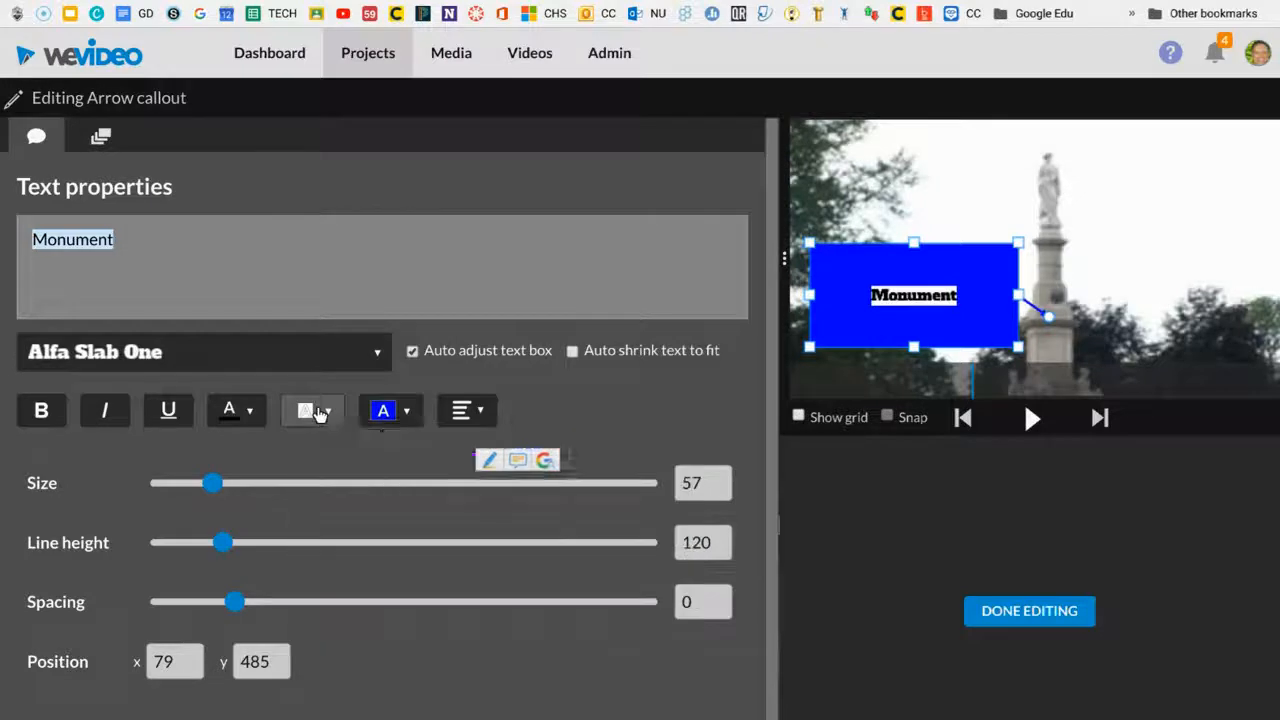
Step: Set the highlight behind "Monument" to blue, rgb(0, 0, 255), and the text color to white, rgb(255, 255, 255)
click(316, 413)
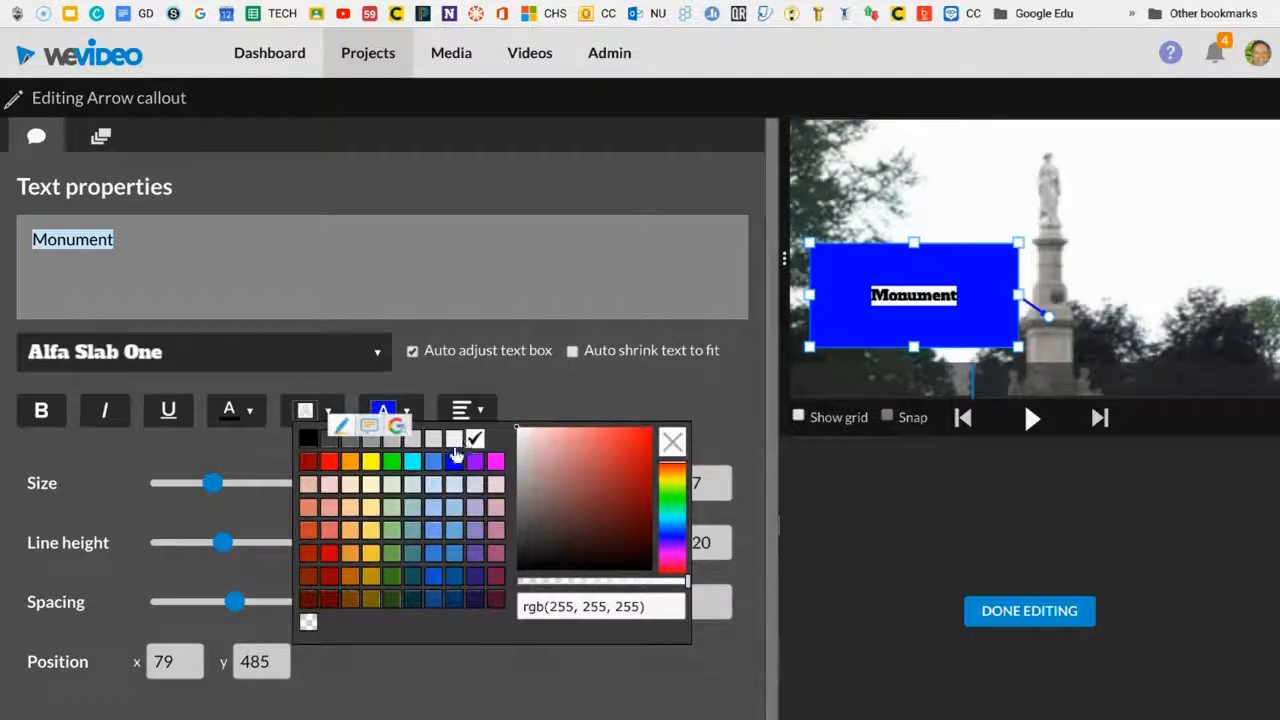
click(455, 460)
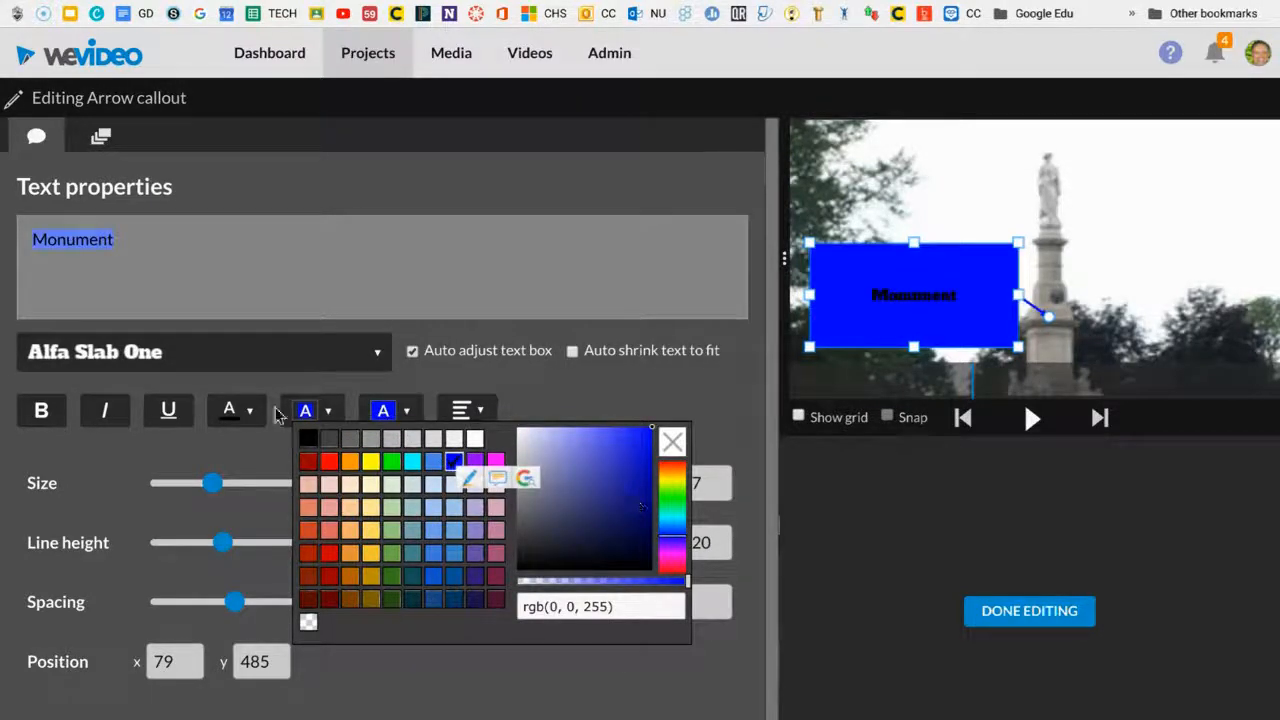
click(245, 410)
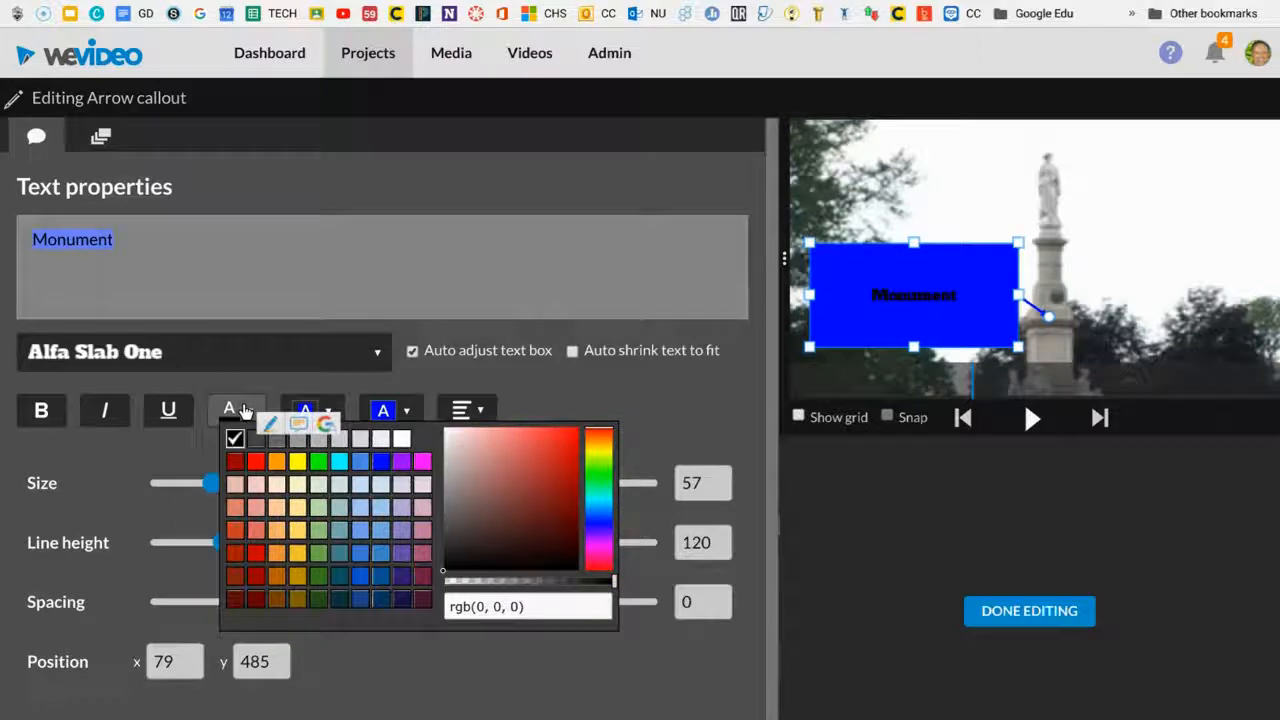
click(399, 442)
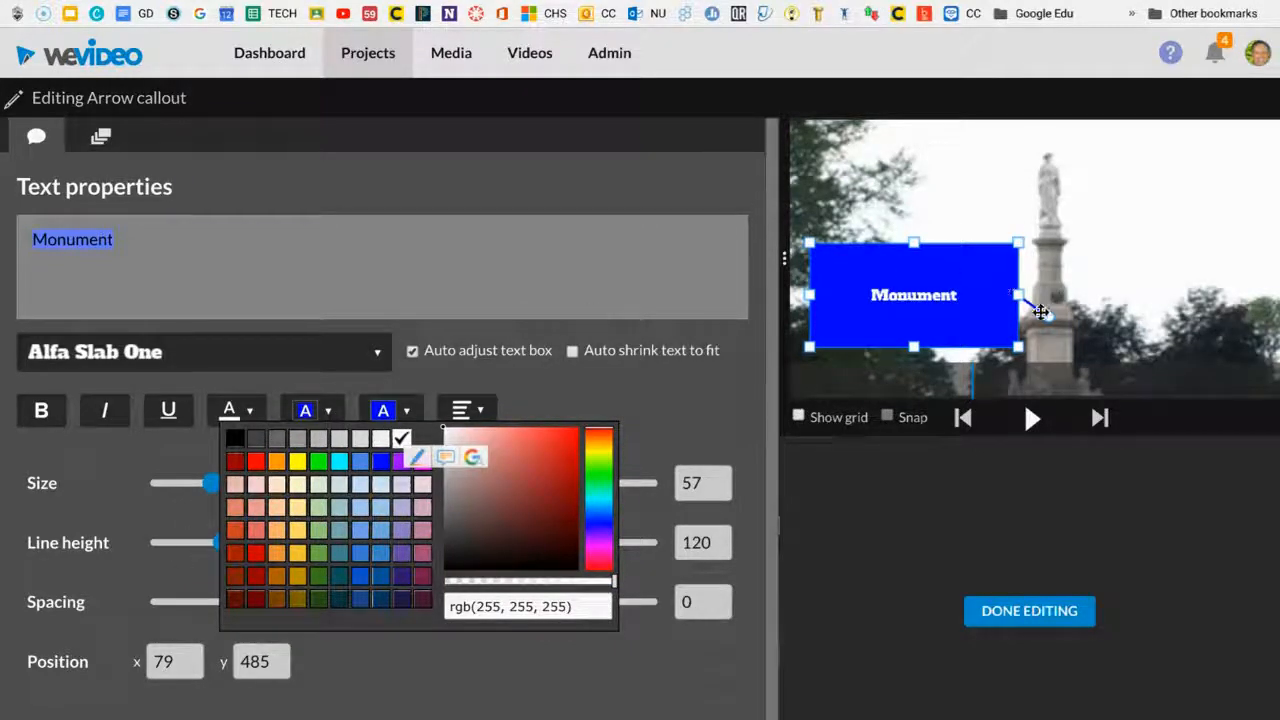
Step: Move the callout box to about x -34, y 156 and point its arrow tip at the statue atop the monument
drag(946, 294, 910, 207)
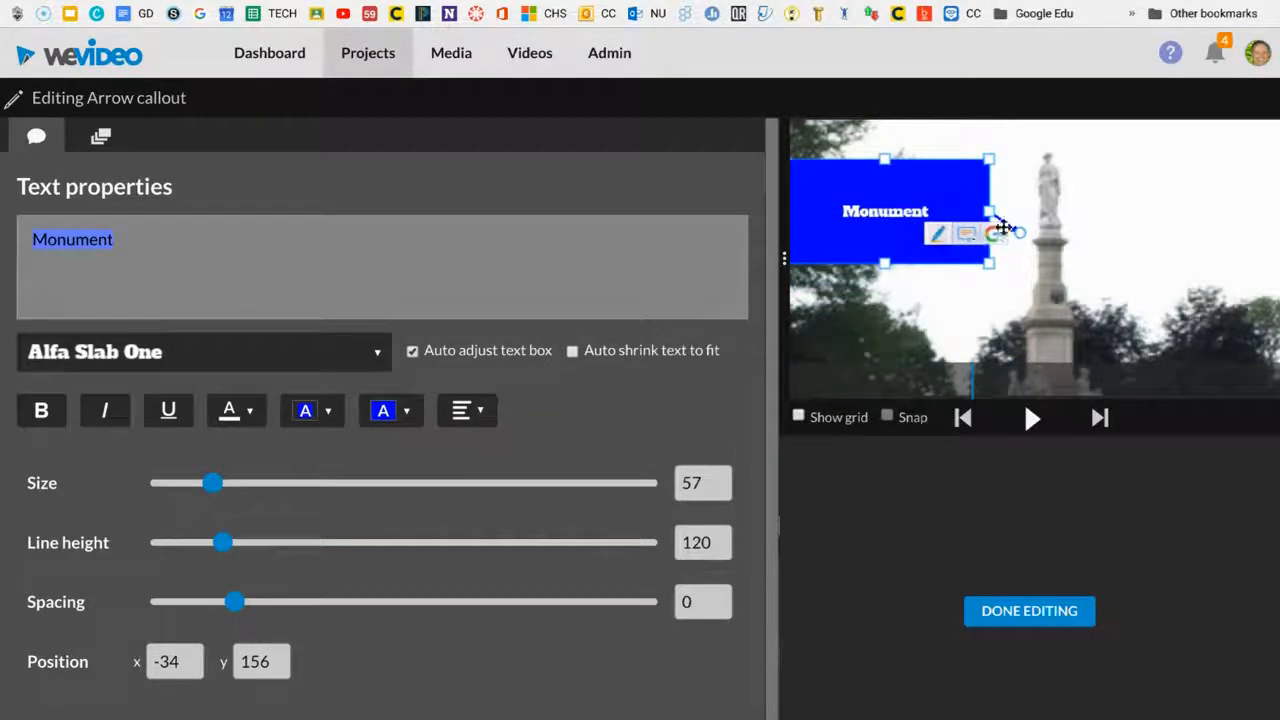
drag(1010, 218, 1030, 178)
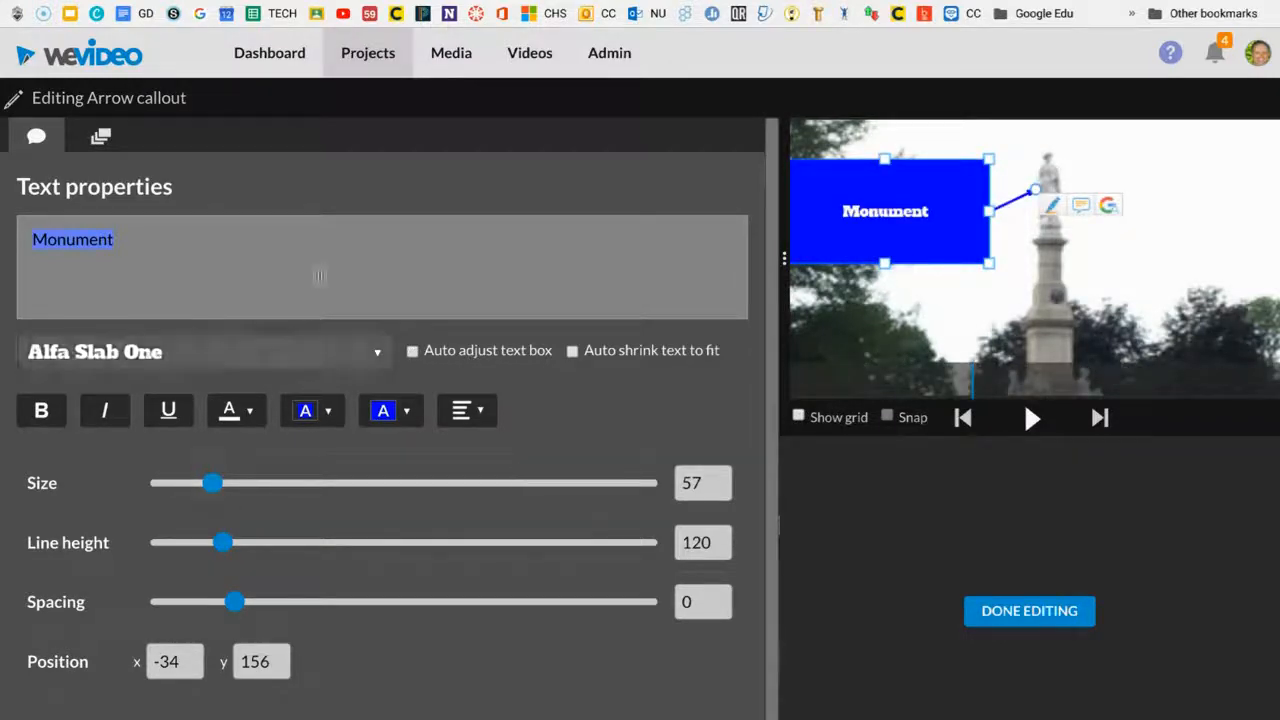
Step: Set the callout text's line height to 130, spacing to 1 and size to 94
mouse_move(224, 542)
mouse_down()
mouse_move(270, 550)
mouse_move(246, 550)
mouse_up()
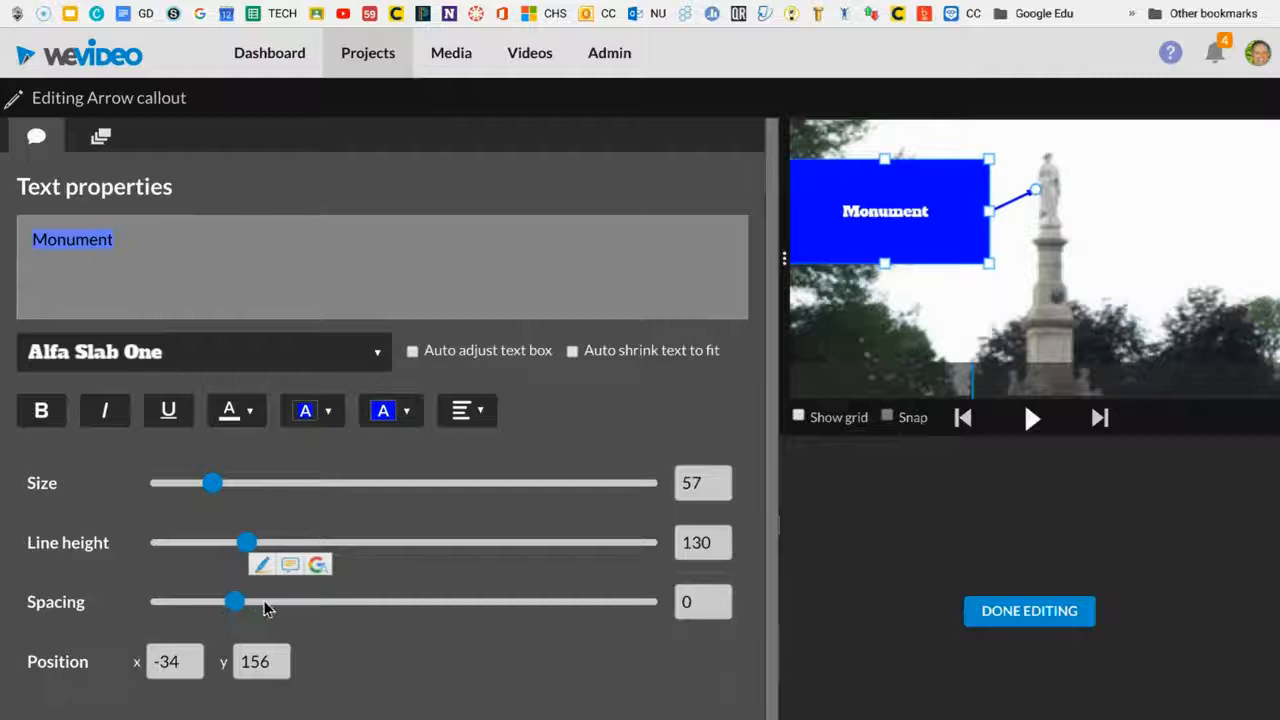
click(267, 604)
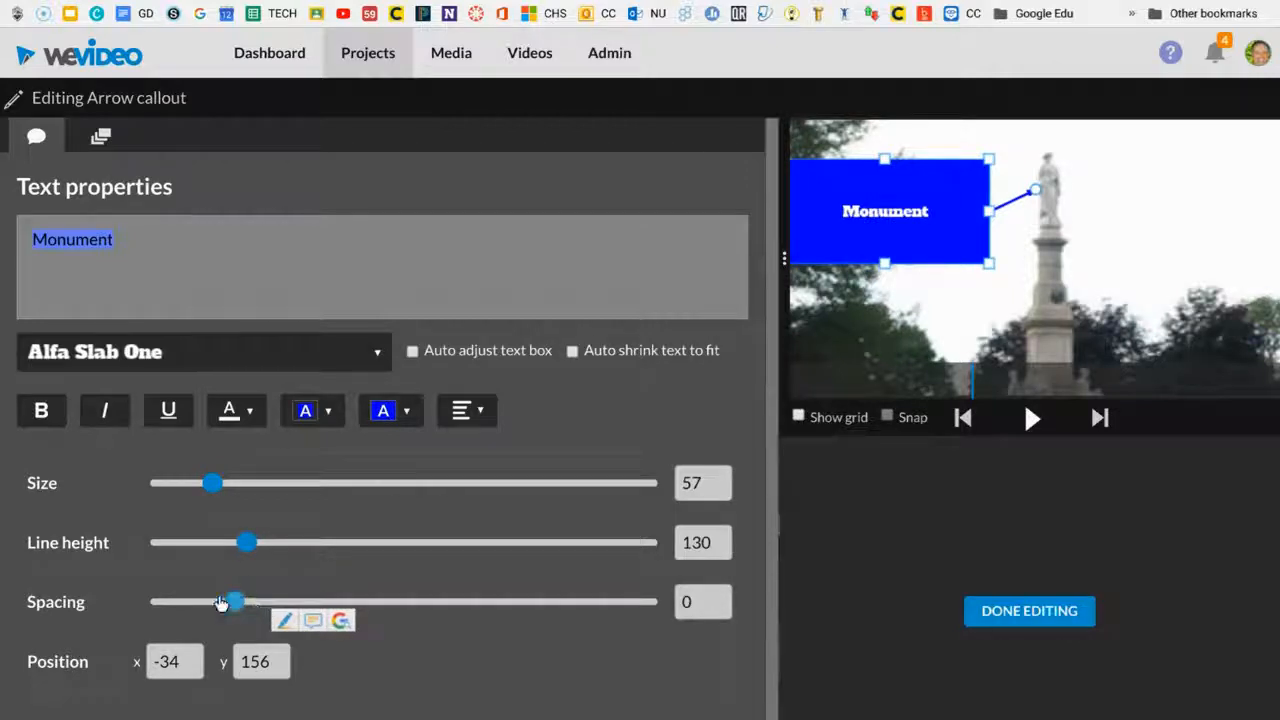
click(275, 605)
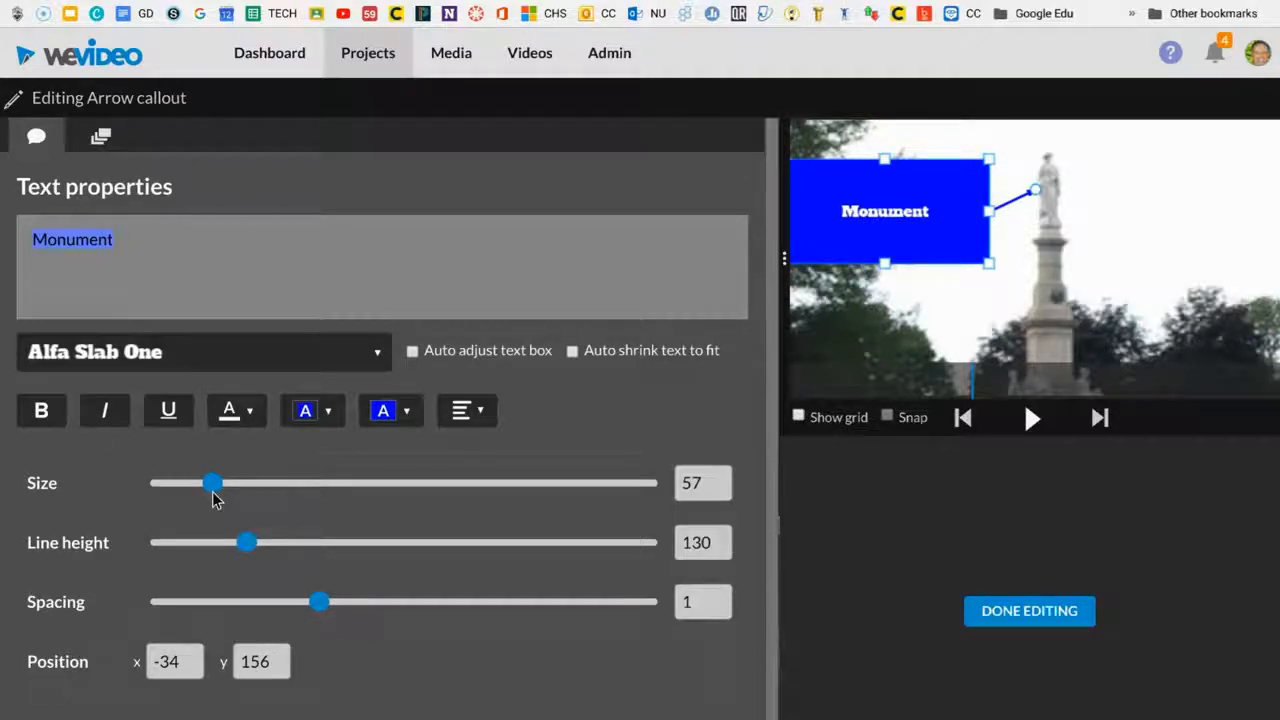
drag(222, 500, 258, 498)
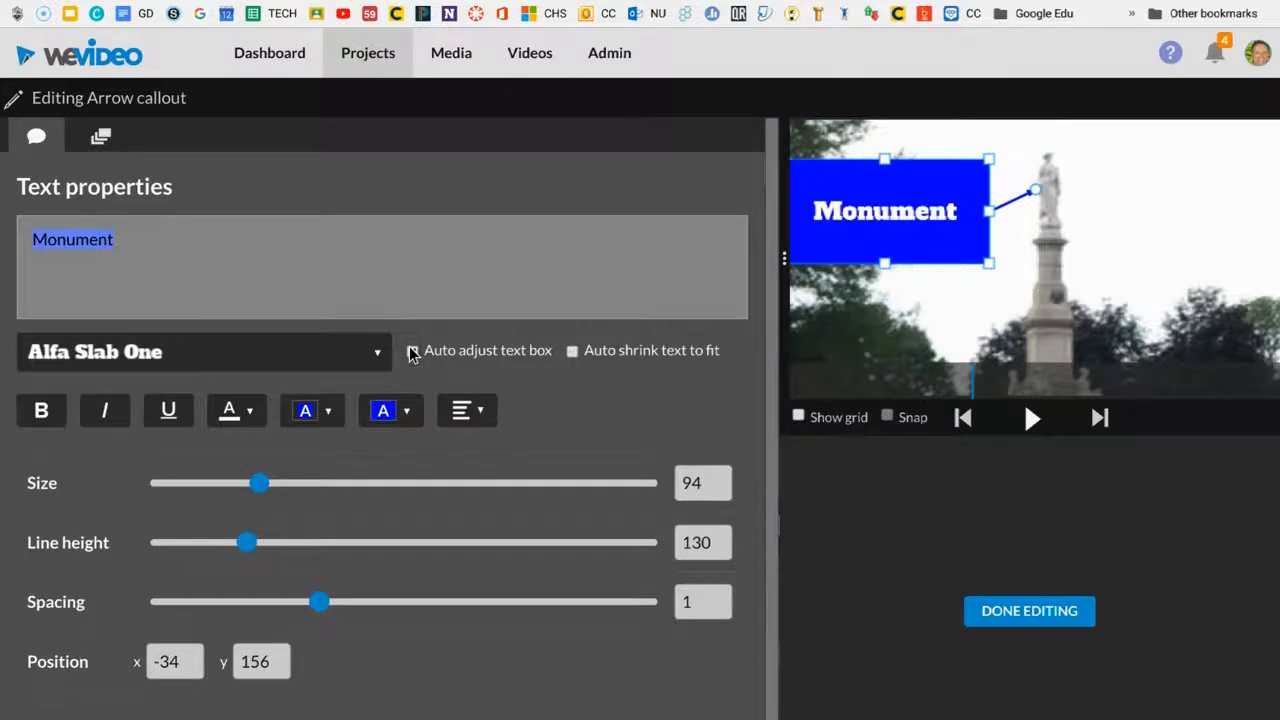
Step: Animate the callout from scale 0.61 at the start to scale 1 at the end, and finish editing it
click(101, 137)
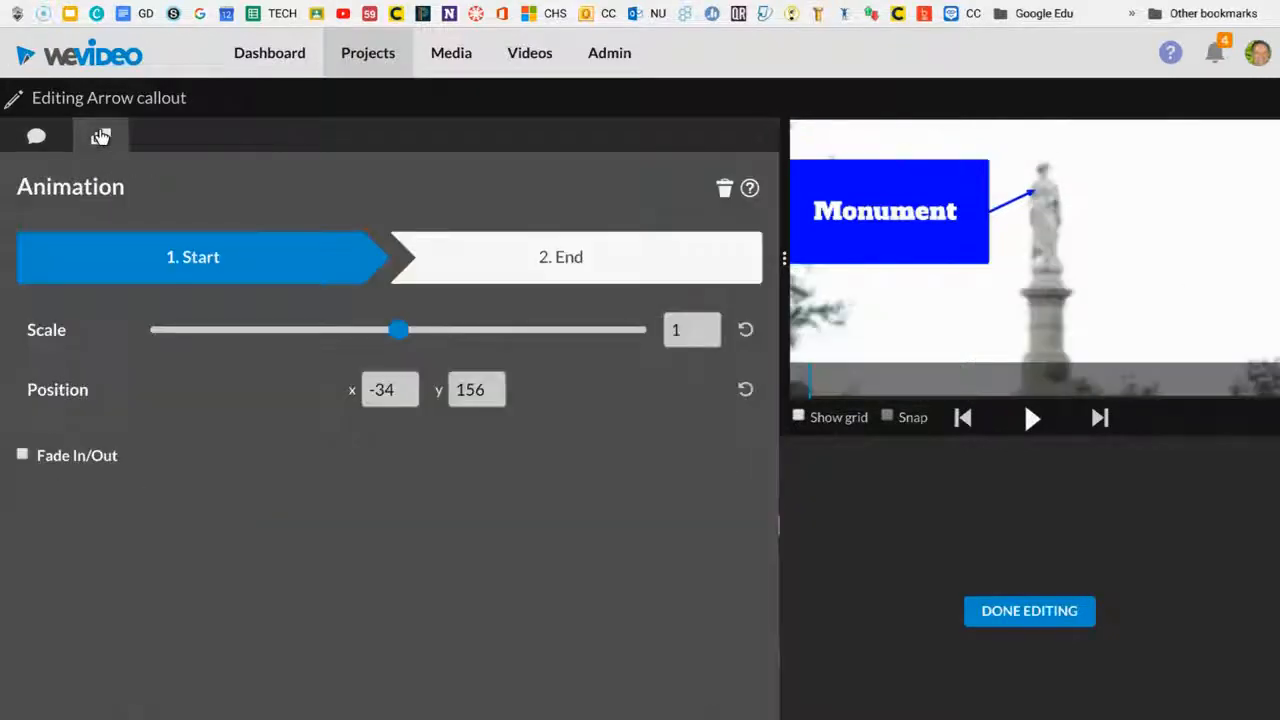
drag(398, 331, 300, 297)
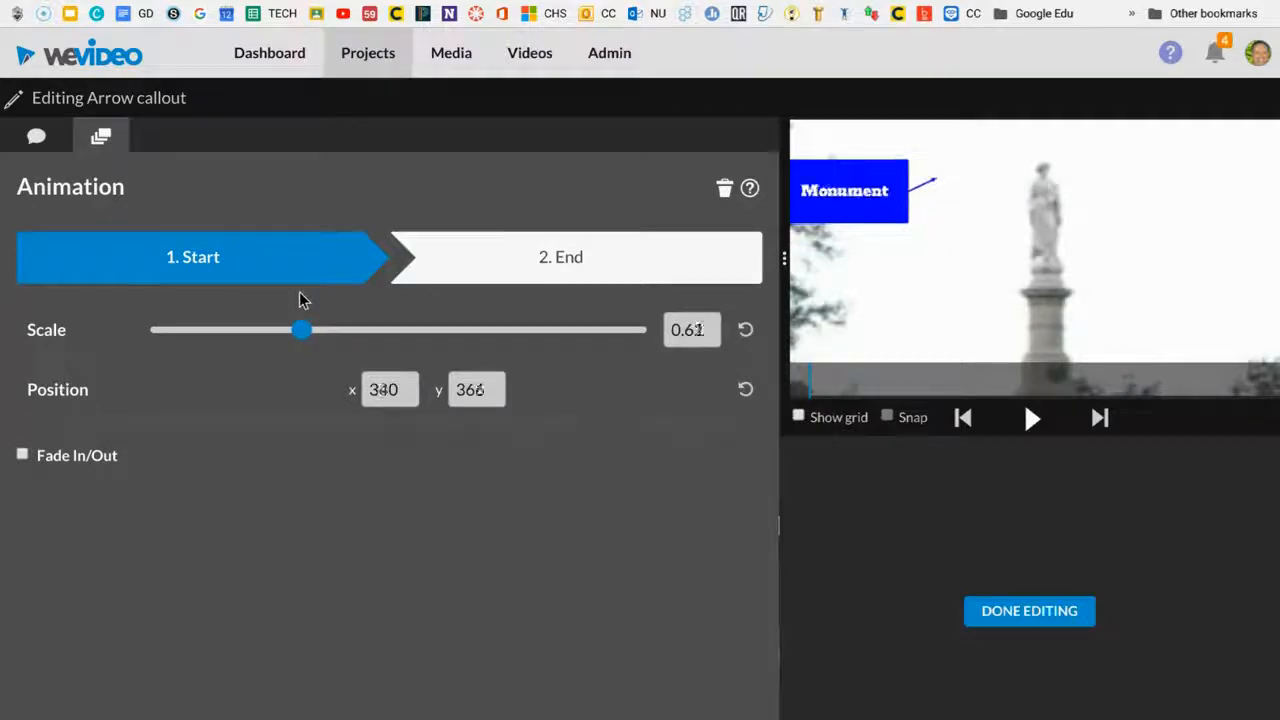
click(527, 244)
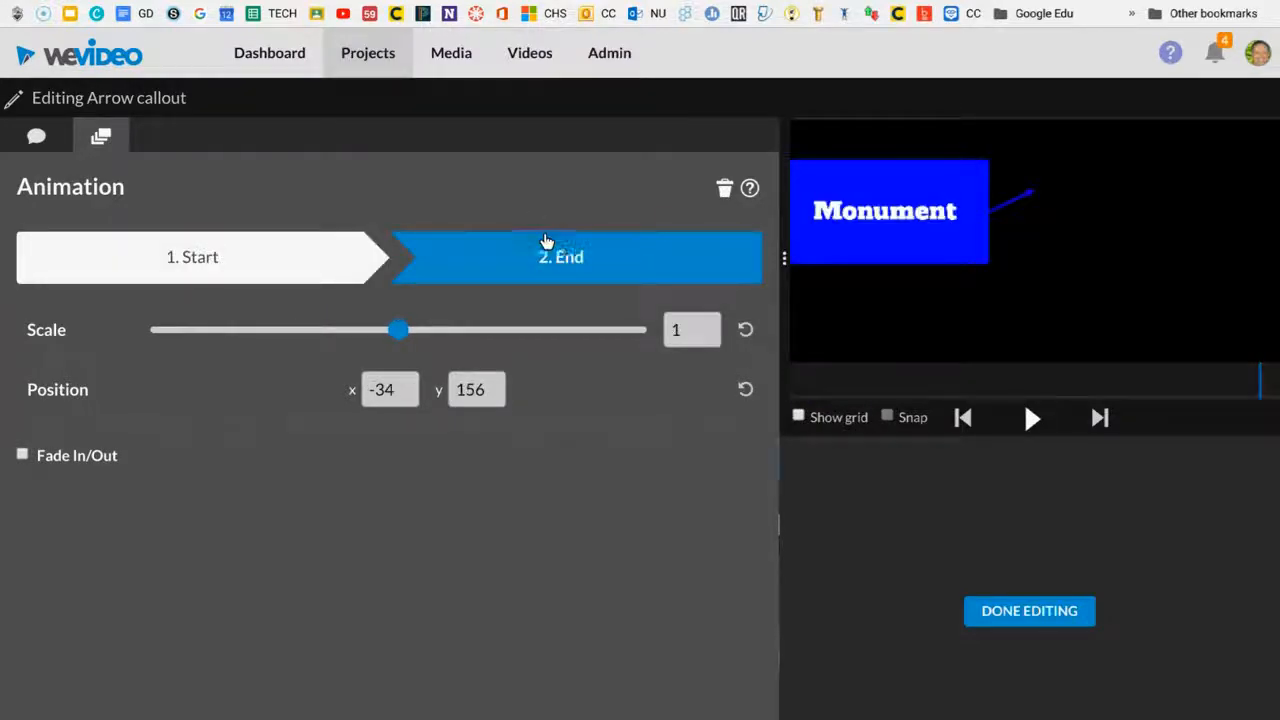
click(1037, 617)
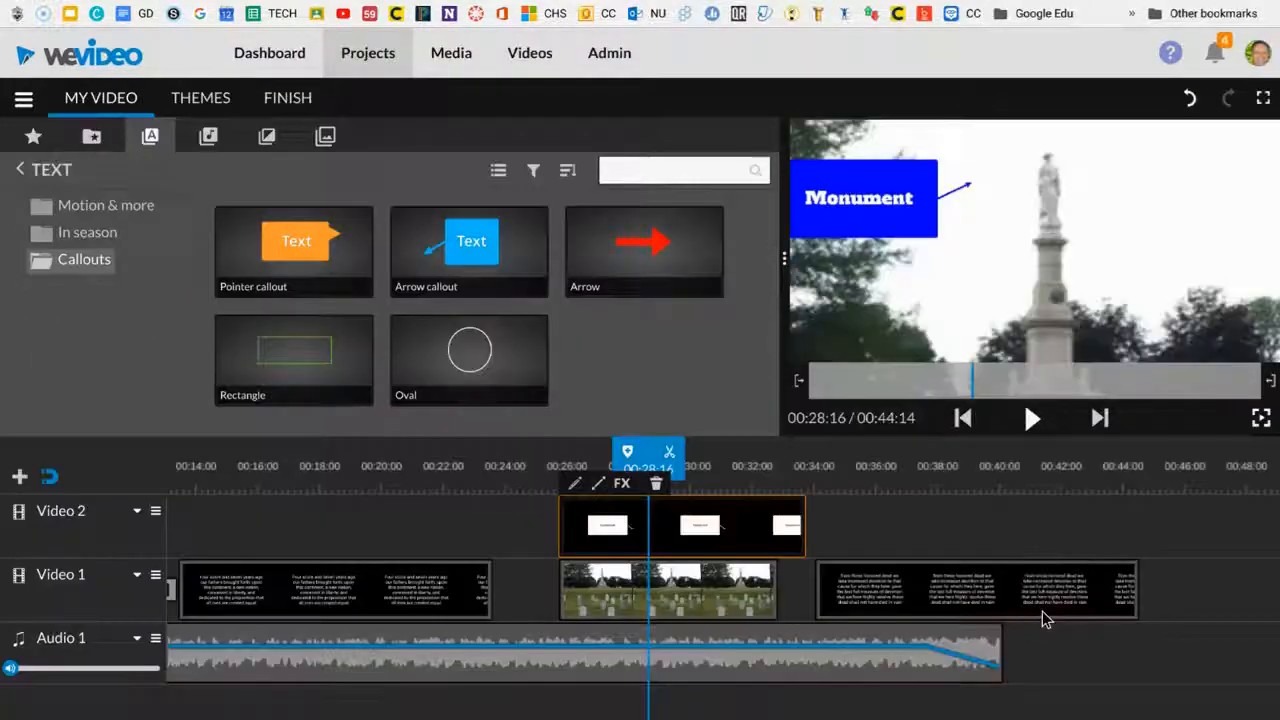
Step: Preview the animated callout over the cemetery clip, playing from about 00:25:01
click(537, 462)
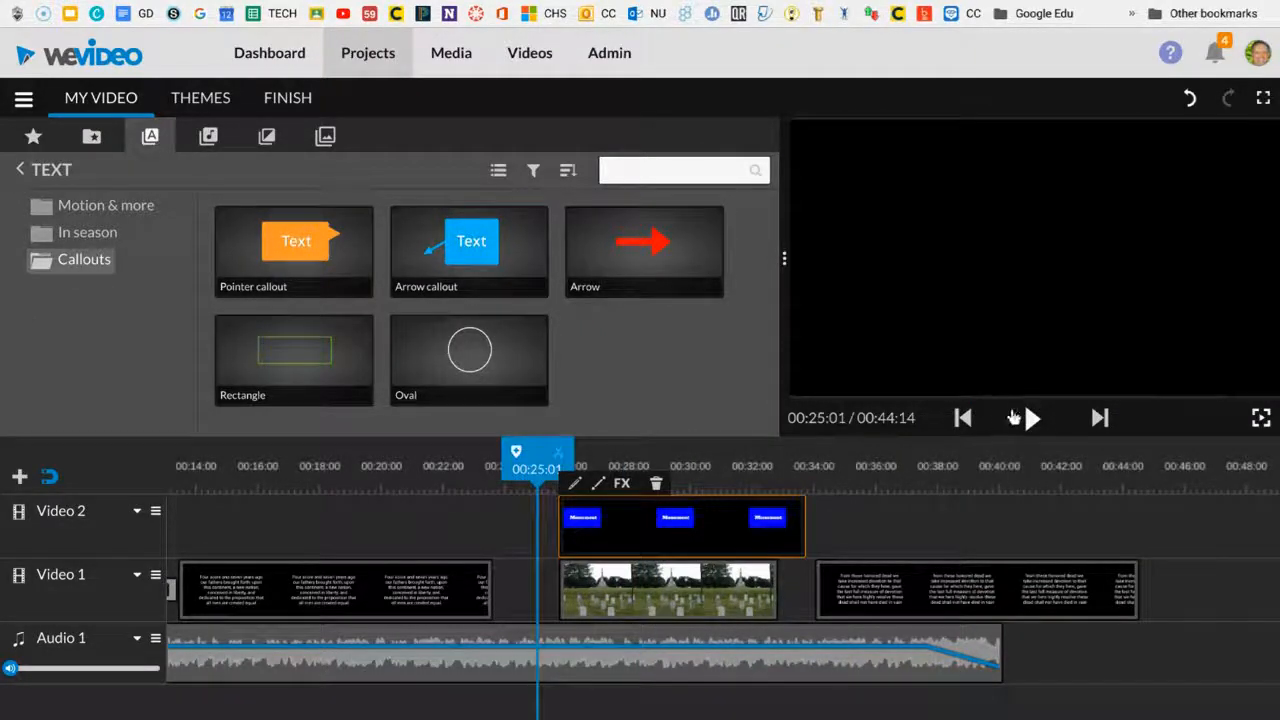
click(1028, 418)
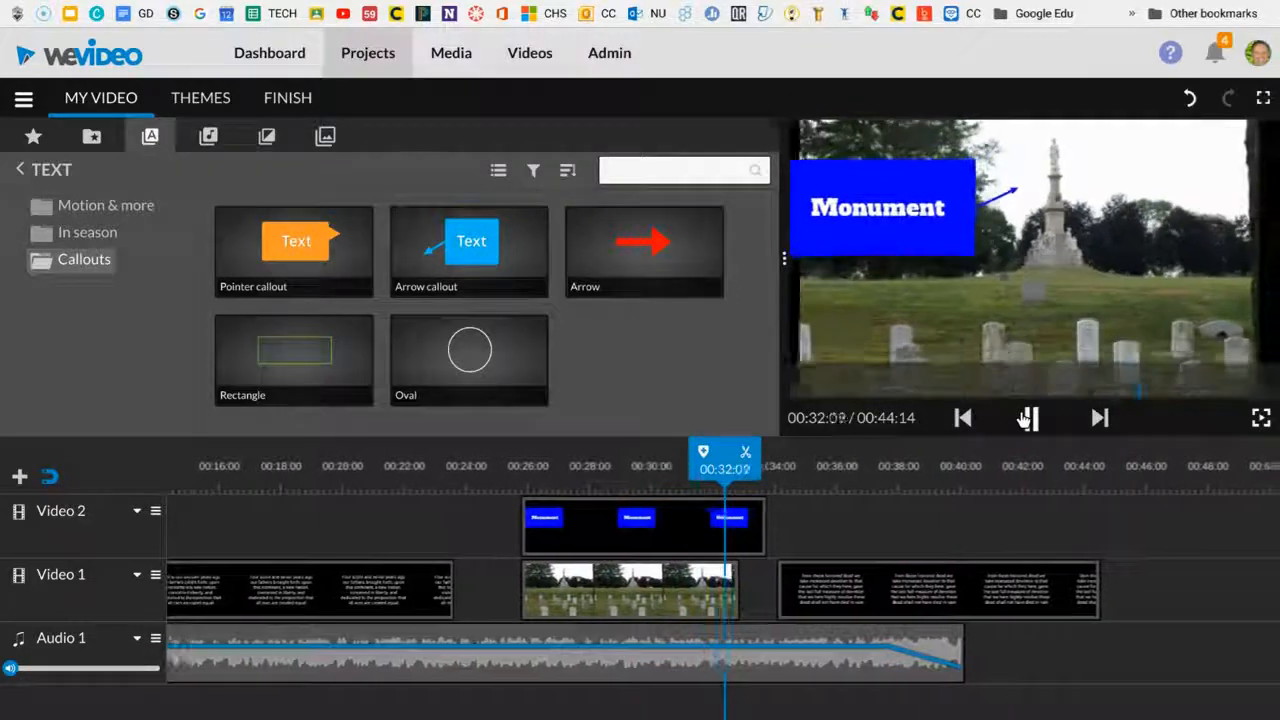
click(1028, 418)
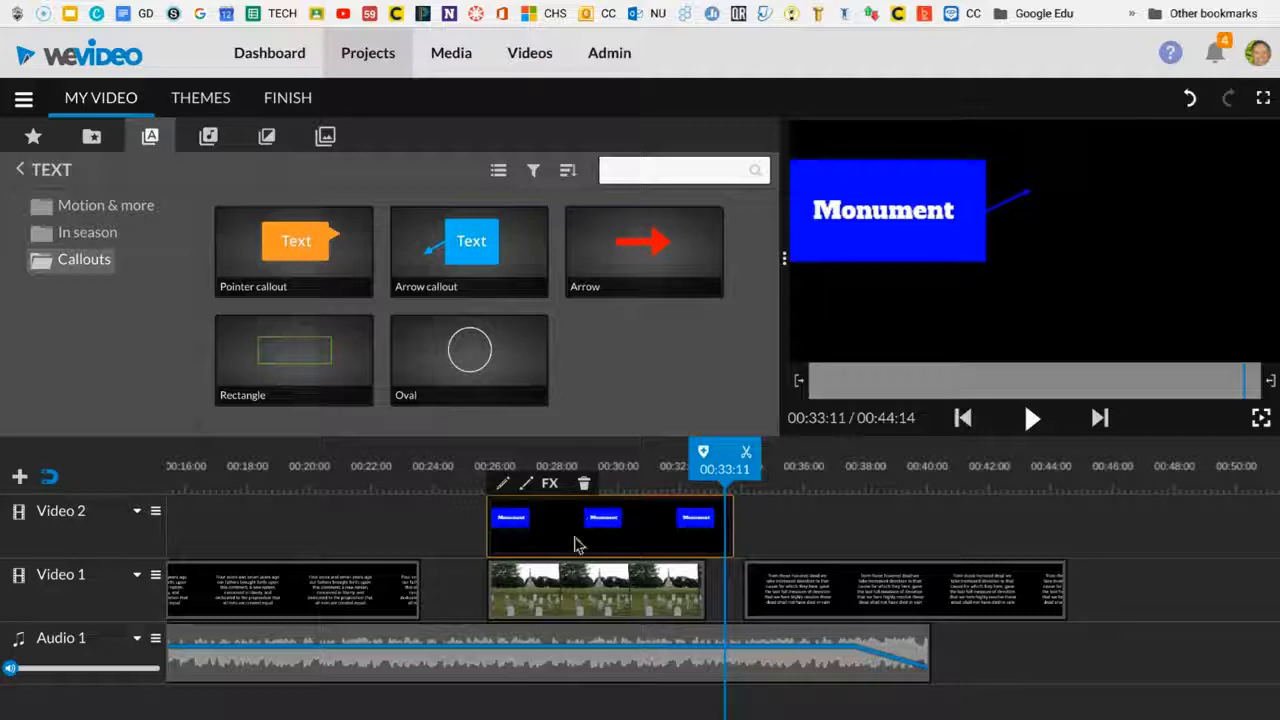
Step: Delete the "Monument" arrow callout from the Video 2 track
click(580, 595)
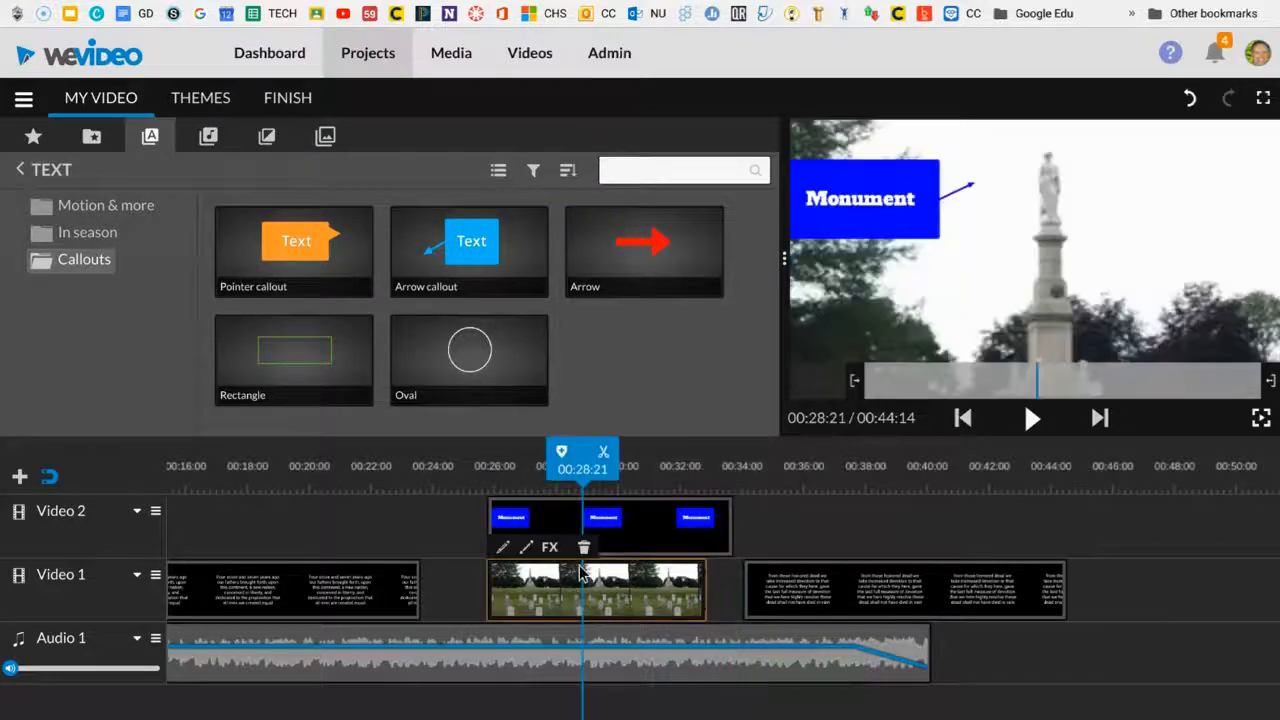
click(645, 521)
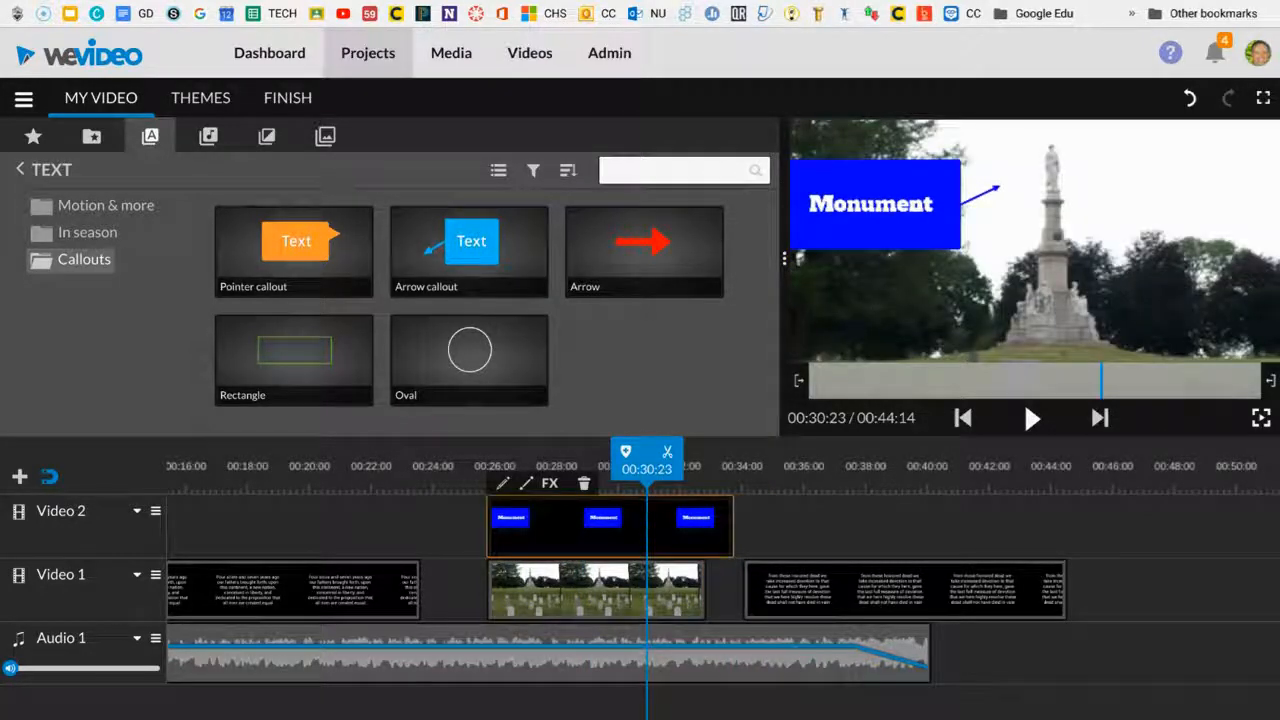
key(Delete)
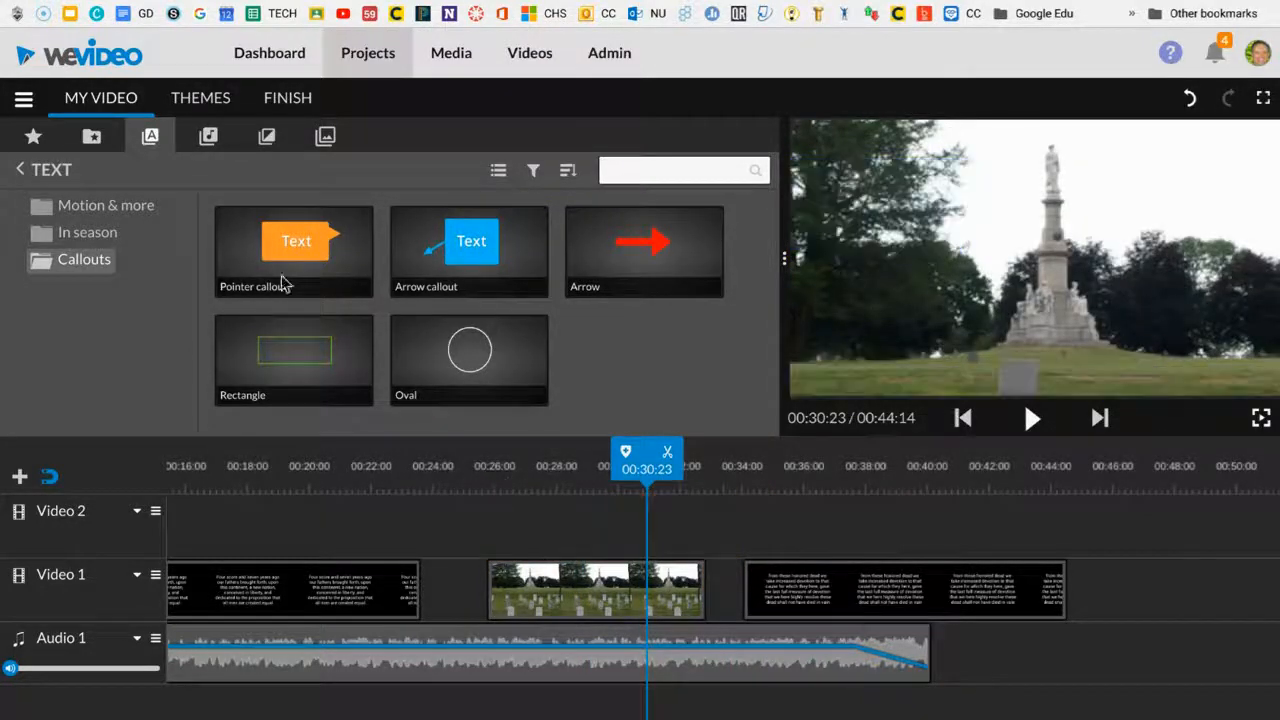
Step: Add the Glamour - Lower third motion title to Video 2, aligned with the start of the cemetery clip at 00:25:19
click(101, 205)
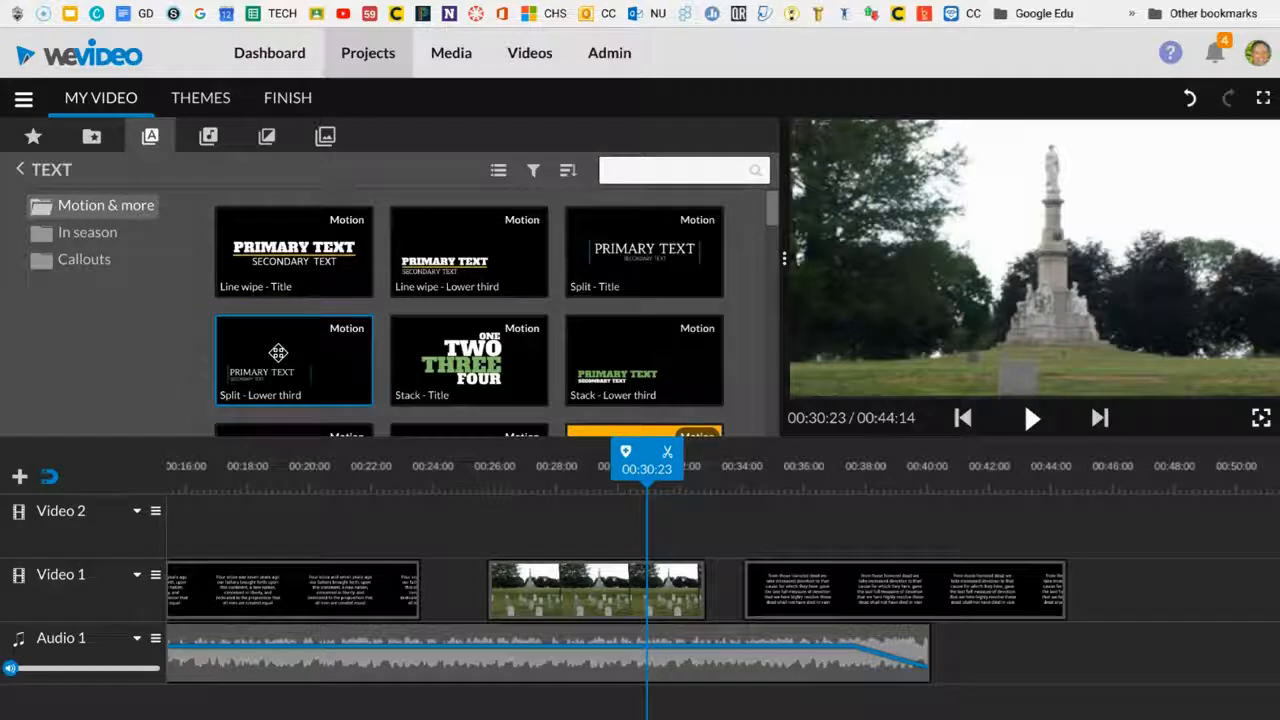
scroll(505, 305, down, 3)
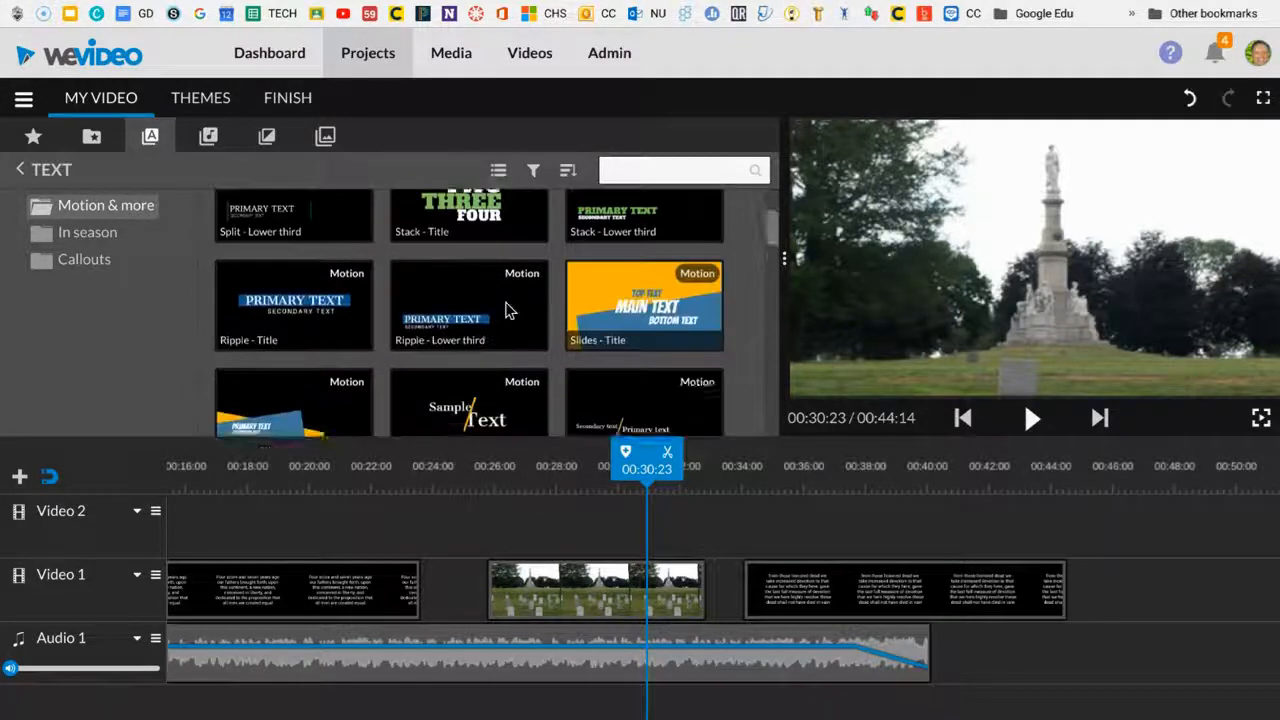
scroll(497, 296, down, 5)
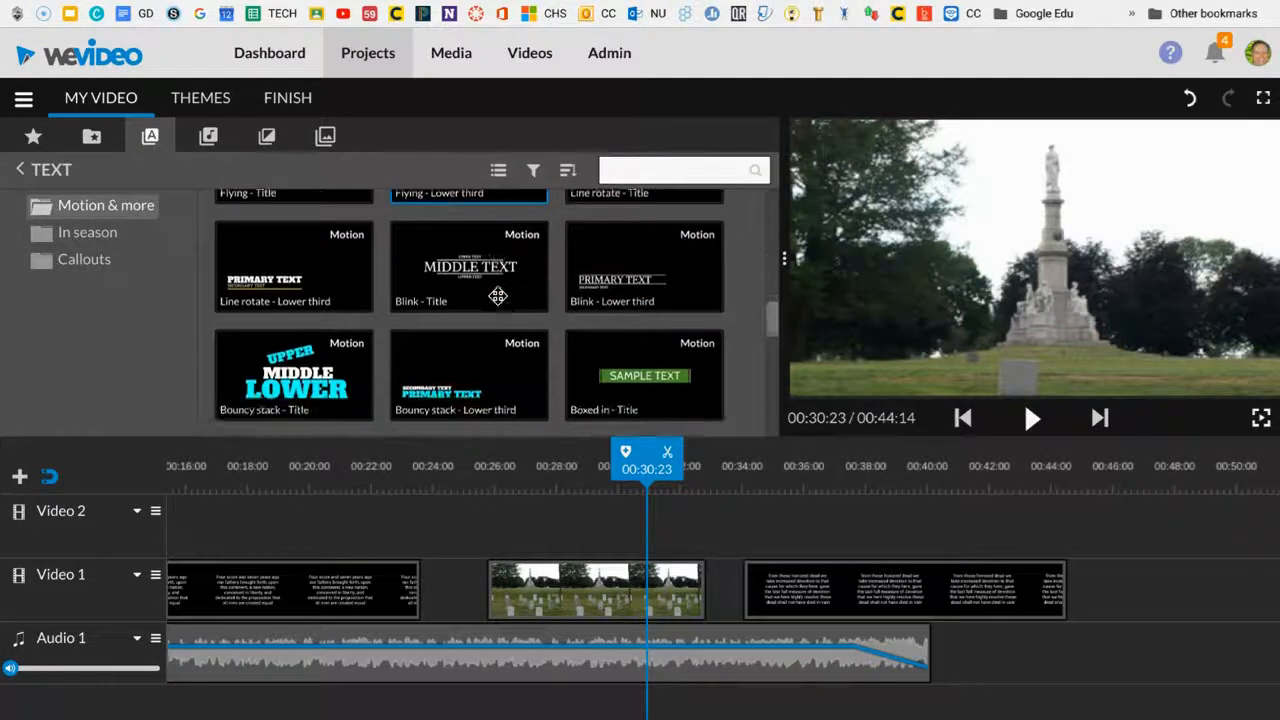
scroll(497, 296, down, 8)
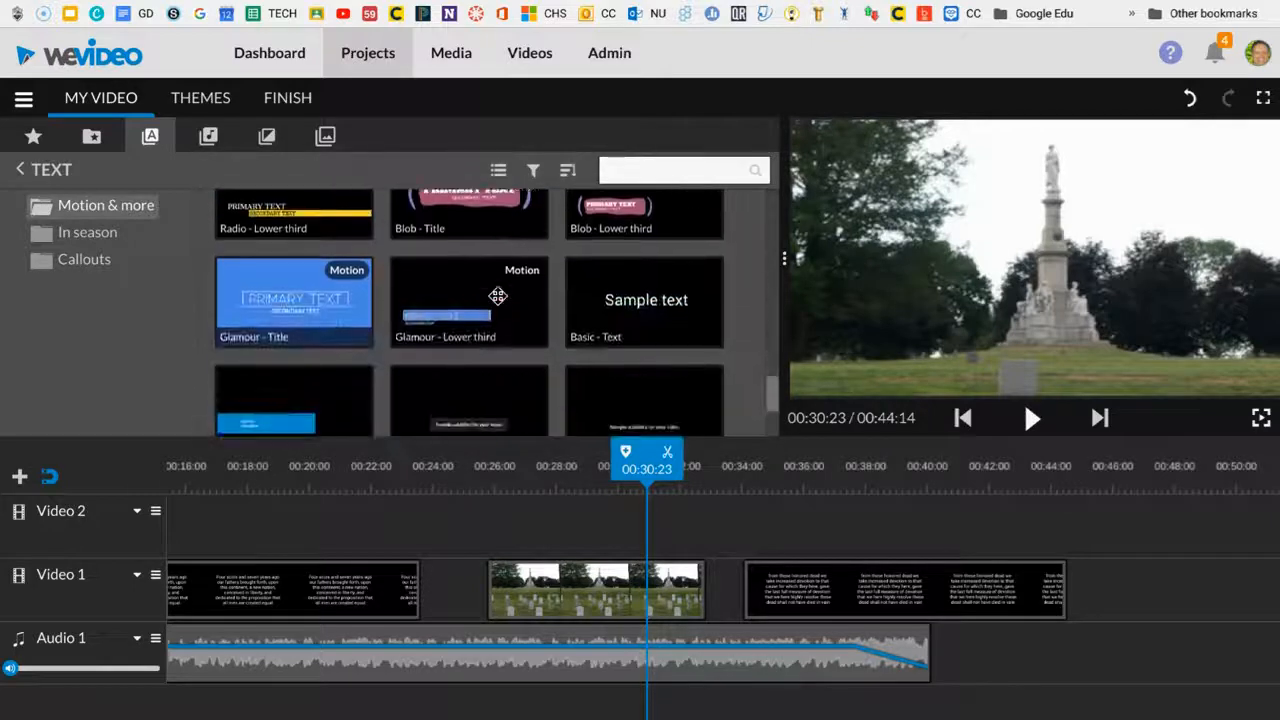
scroll(497, 296, down, 1)
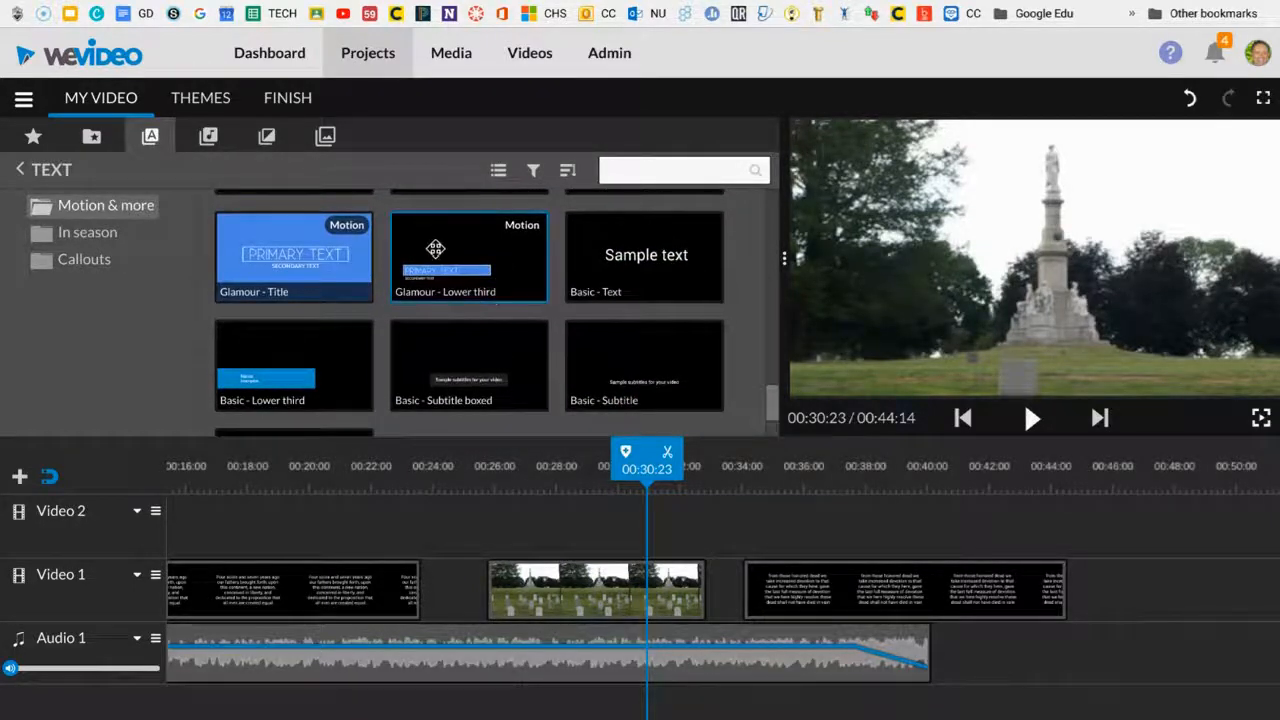
drag(435, 246, 513, 511)
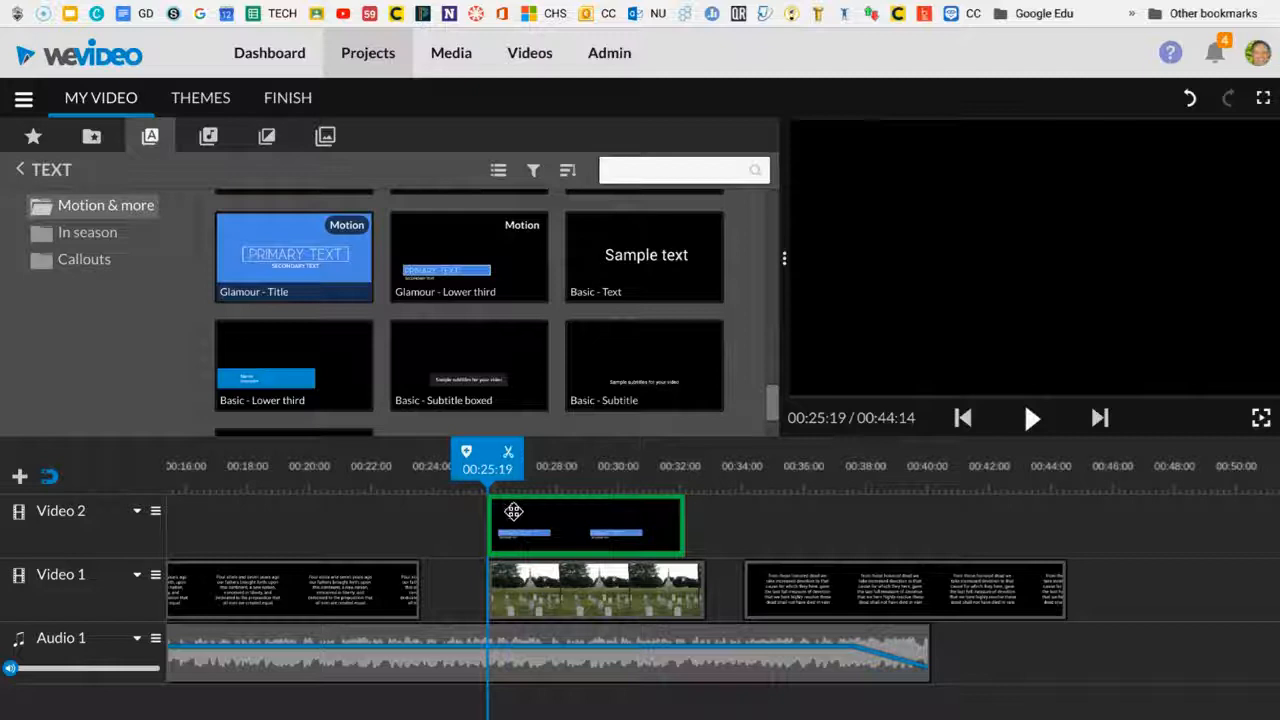
Step: Open the lower third for editing and enter "Monument" as its primary text and "Civil War" as its secondary text
click(557, 530)
double_click(557, 530)
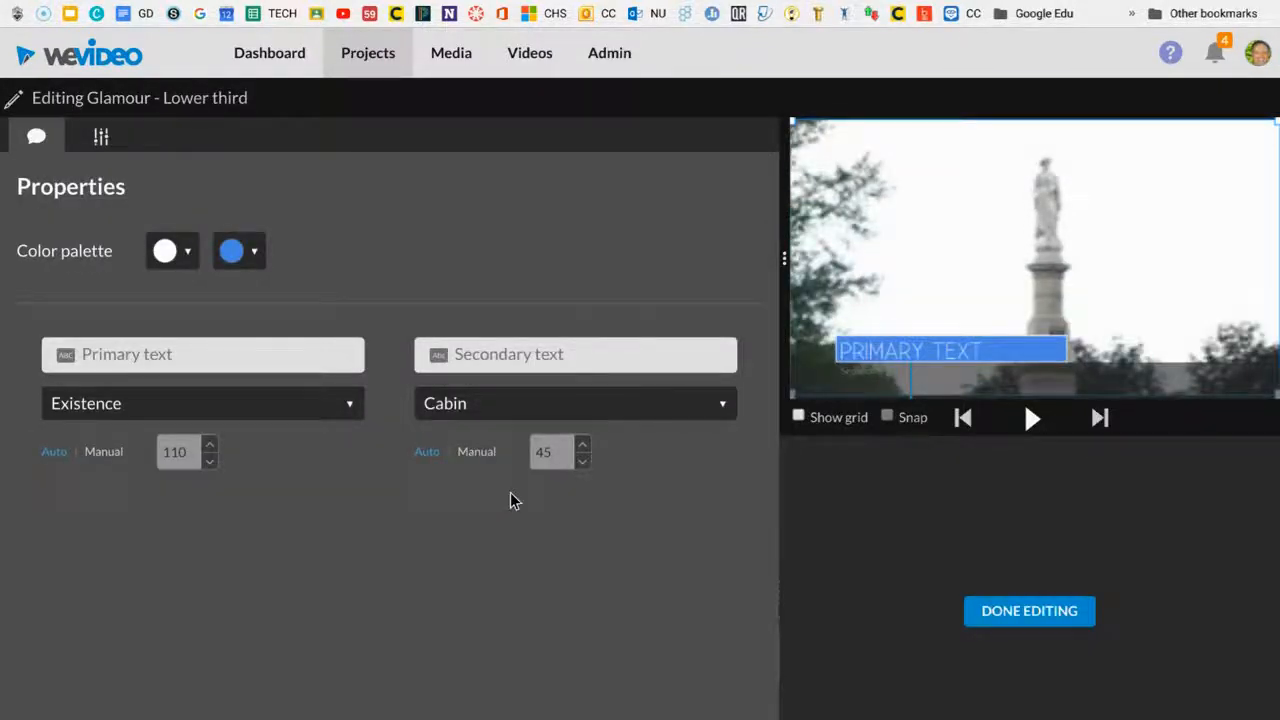
click(200, 350)
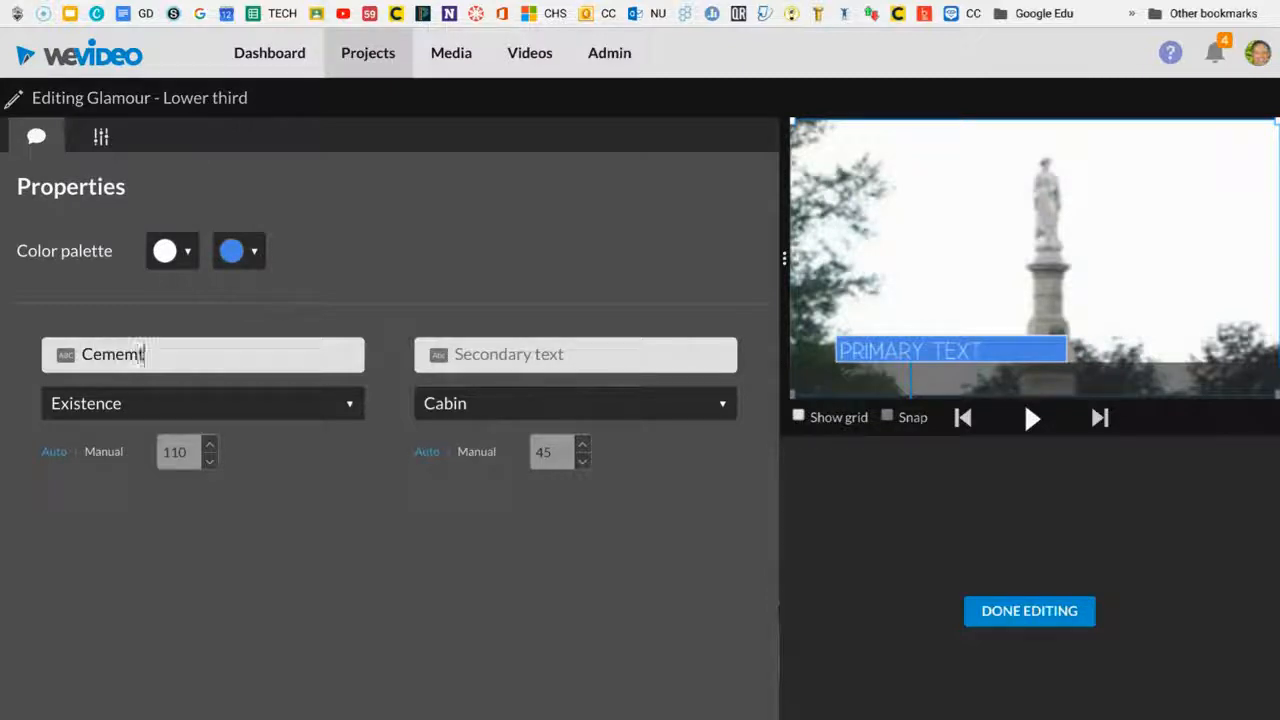
text(Ceme)
key(BackSpace)
key(BackSpace)
key(BackSpace)
key(BackSpace)
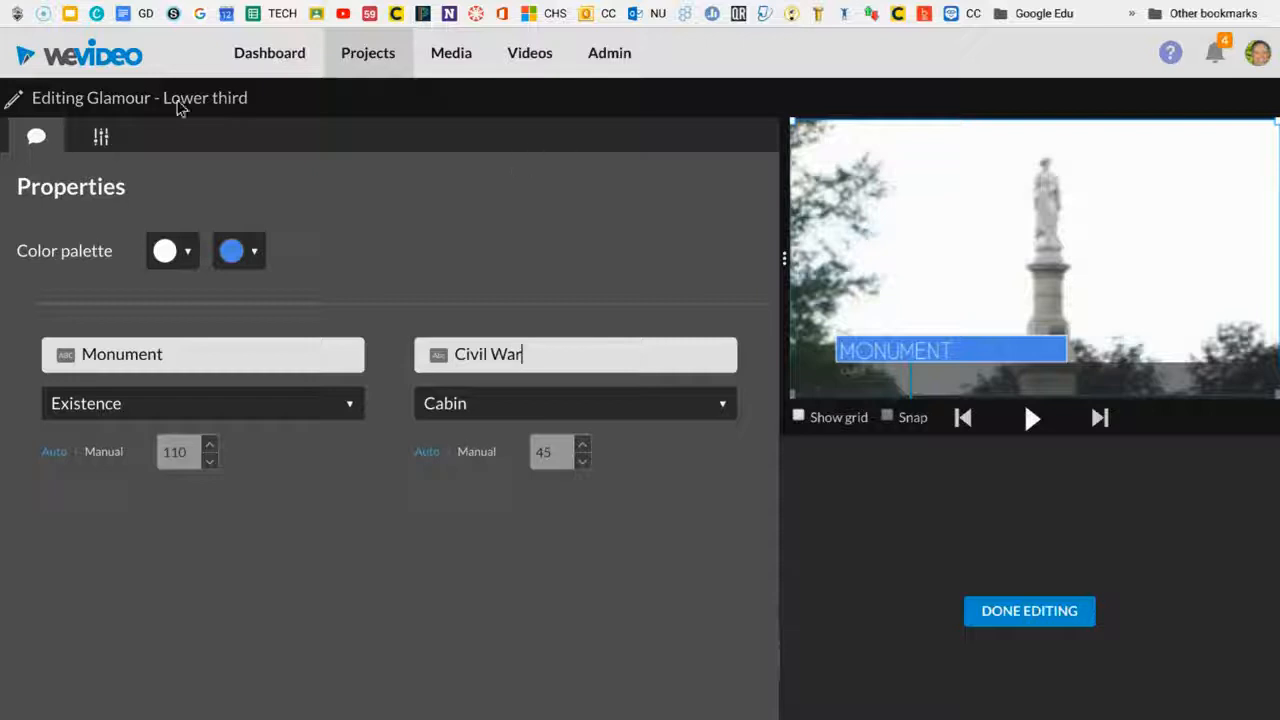
Step: Switch the lower third's secondary text to manual sizing and set its size to 55
click(181, 252)
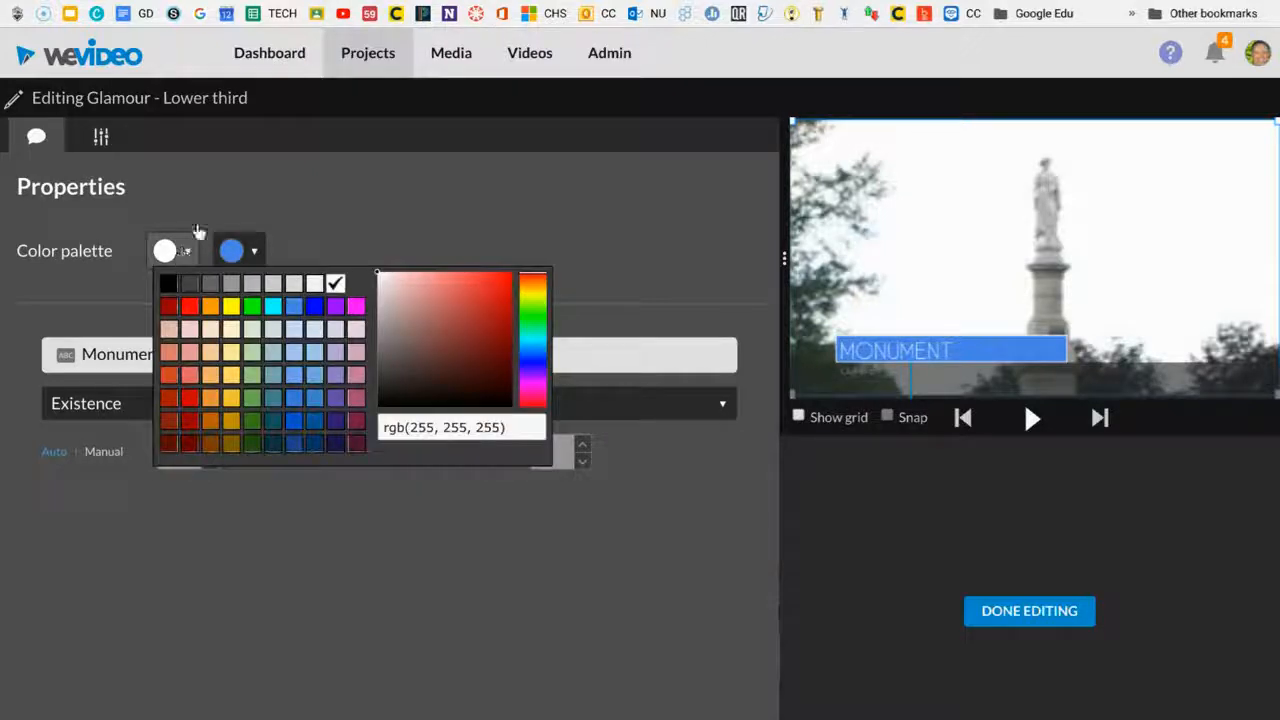
click(357, 190)
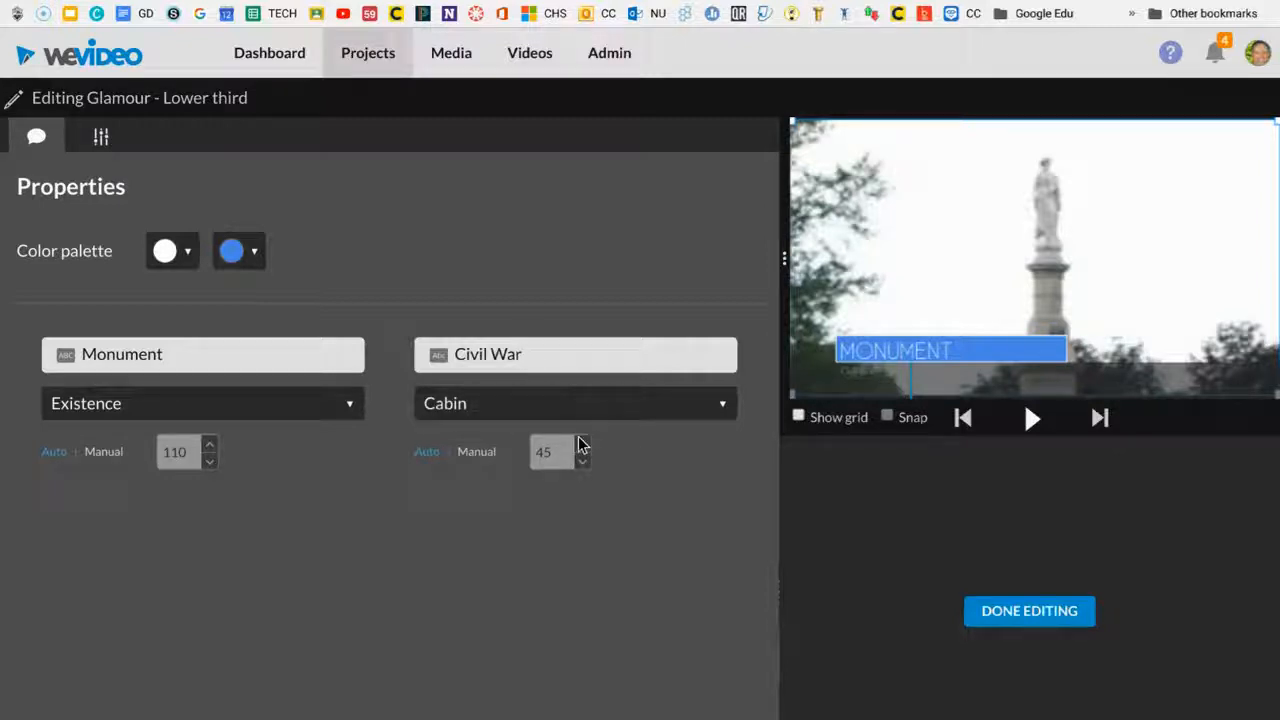
click(466, 453)
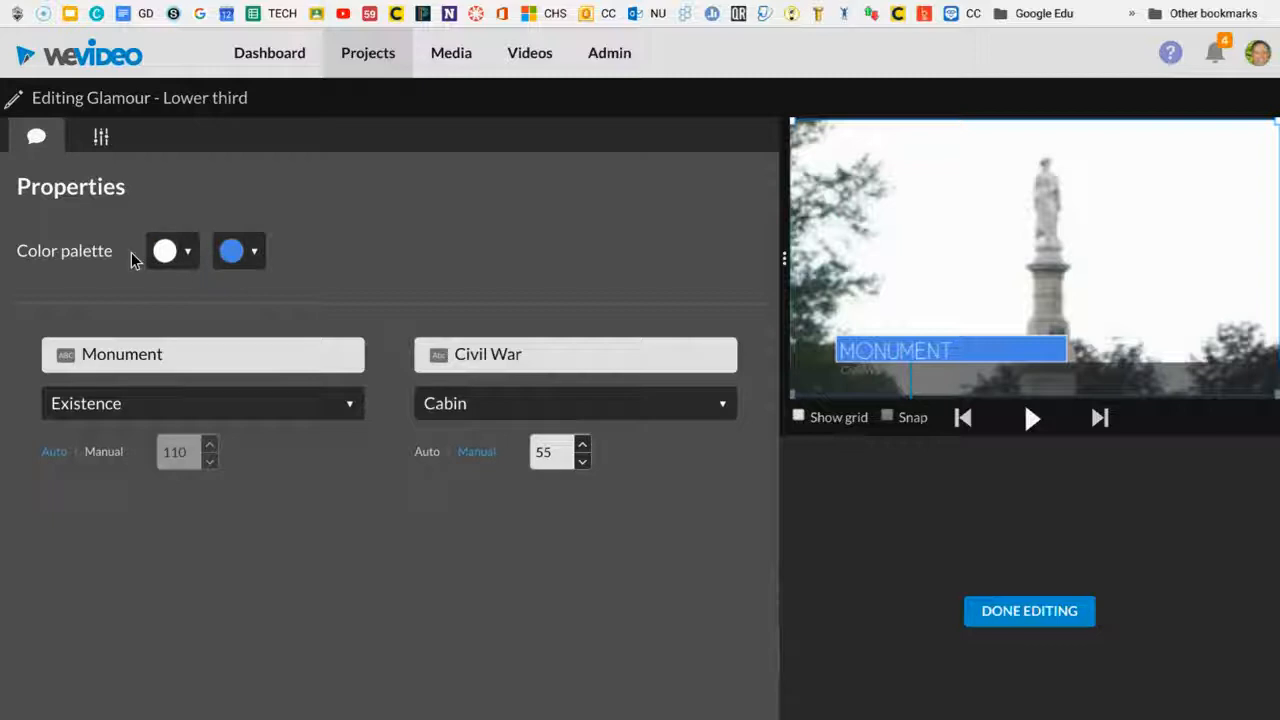
Step: Change the lower third's white palette color to black, rgb(0, 0, 0), and open its transform settings
click(177, 253)
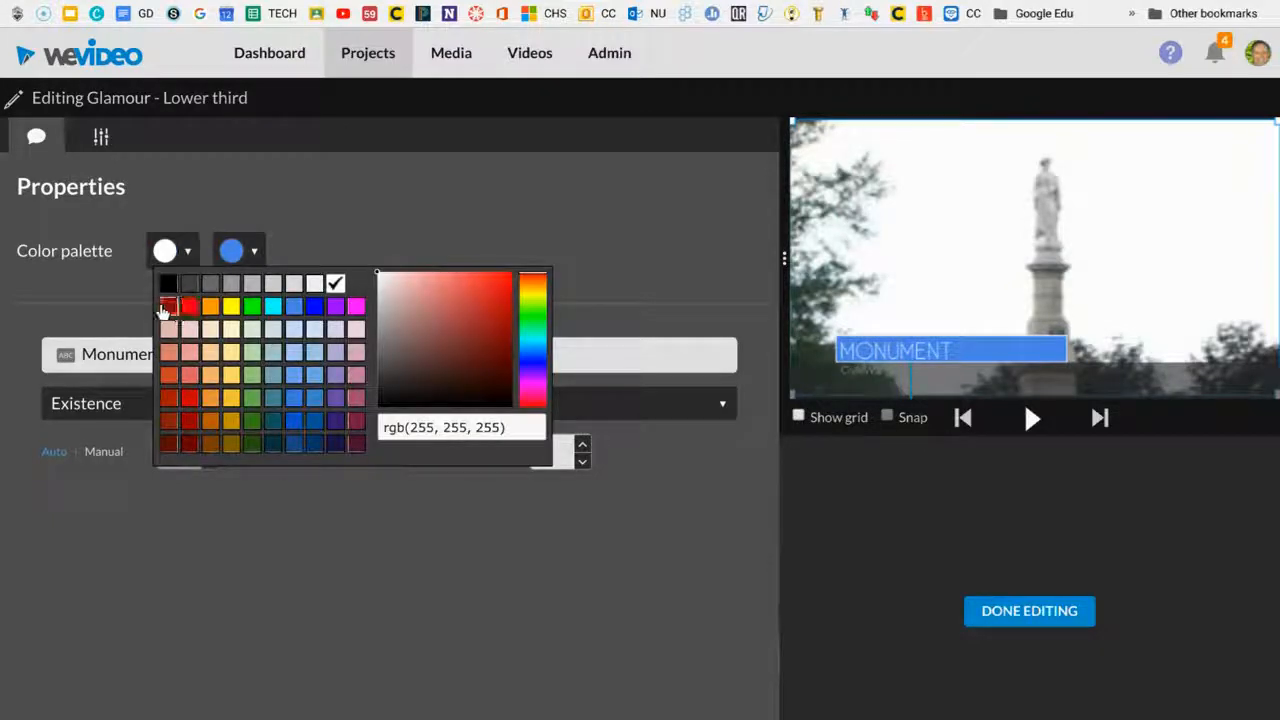
click(161, 285)
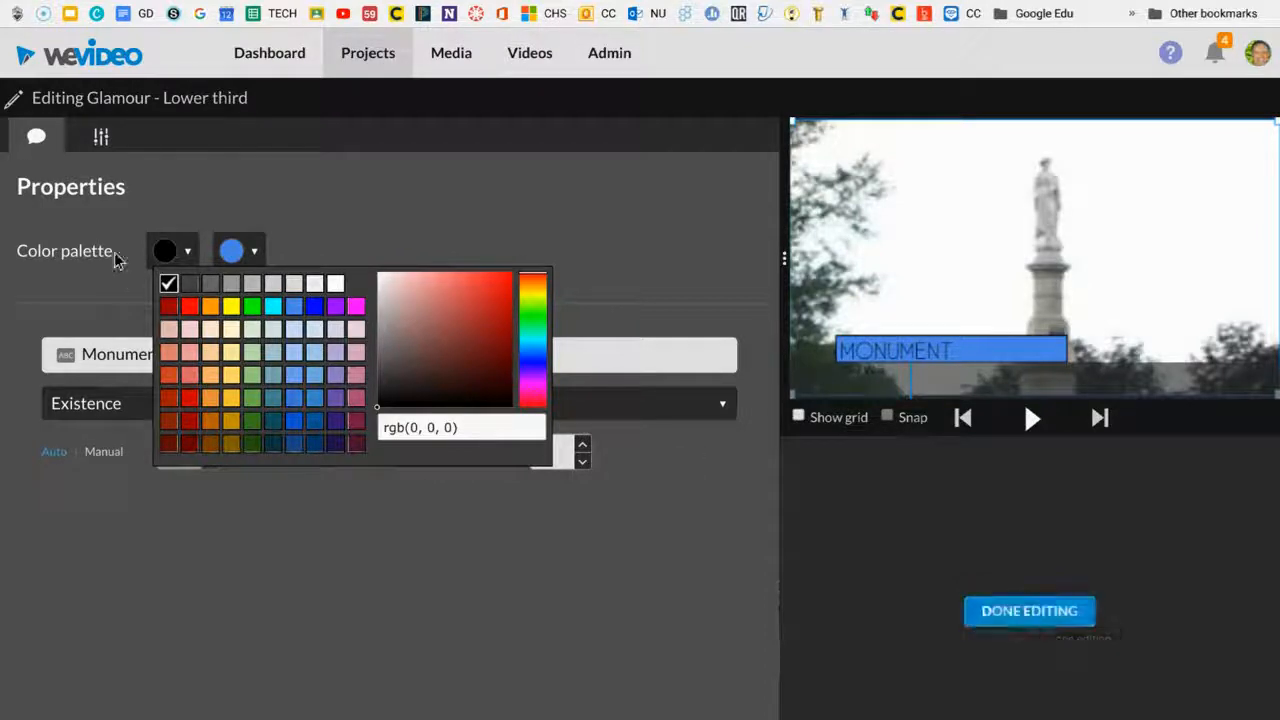
click(96, 136)
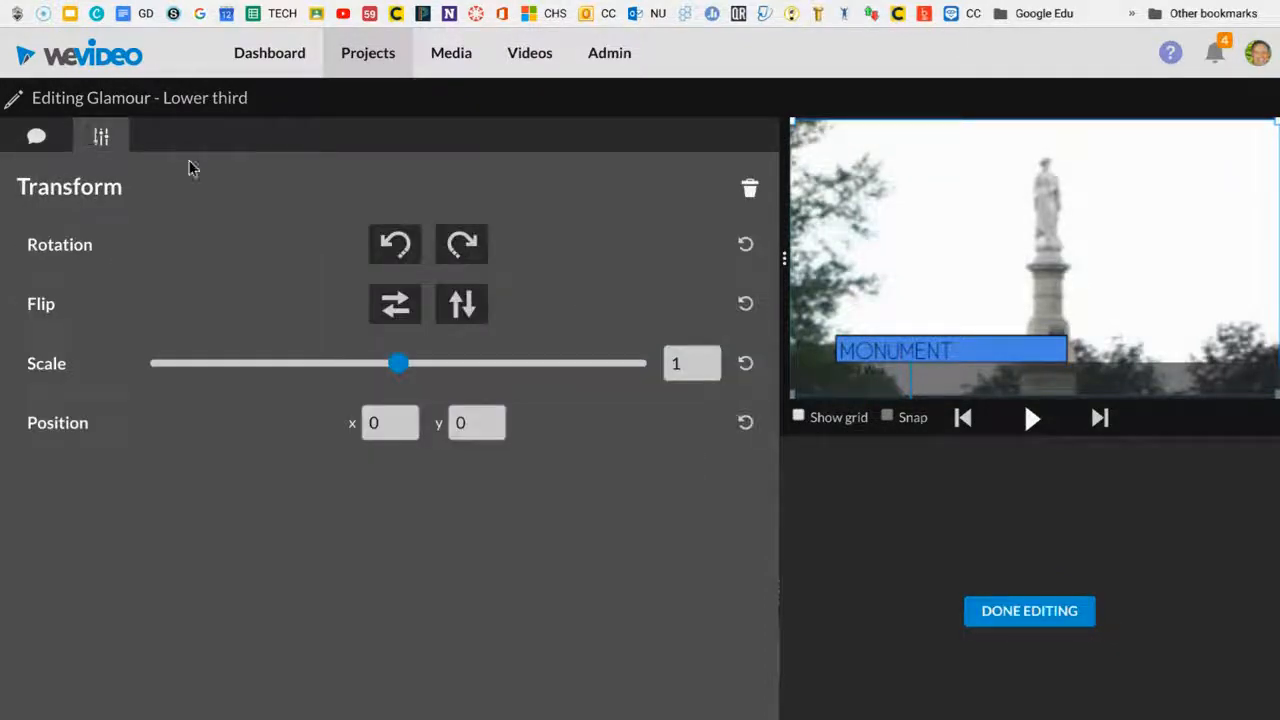
Step: Scale the lower third to 0.99, move it to x 185, y 1, and finish editing it
mouse_move(391, 368)
mouse_down()
mouse_move(420, 368)
mouse_move(388, 370)
mouse_up()
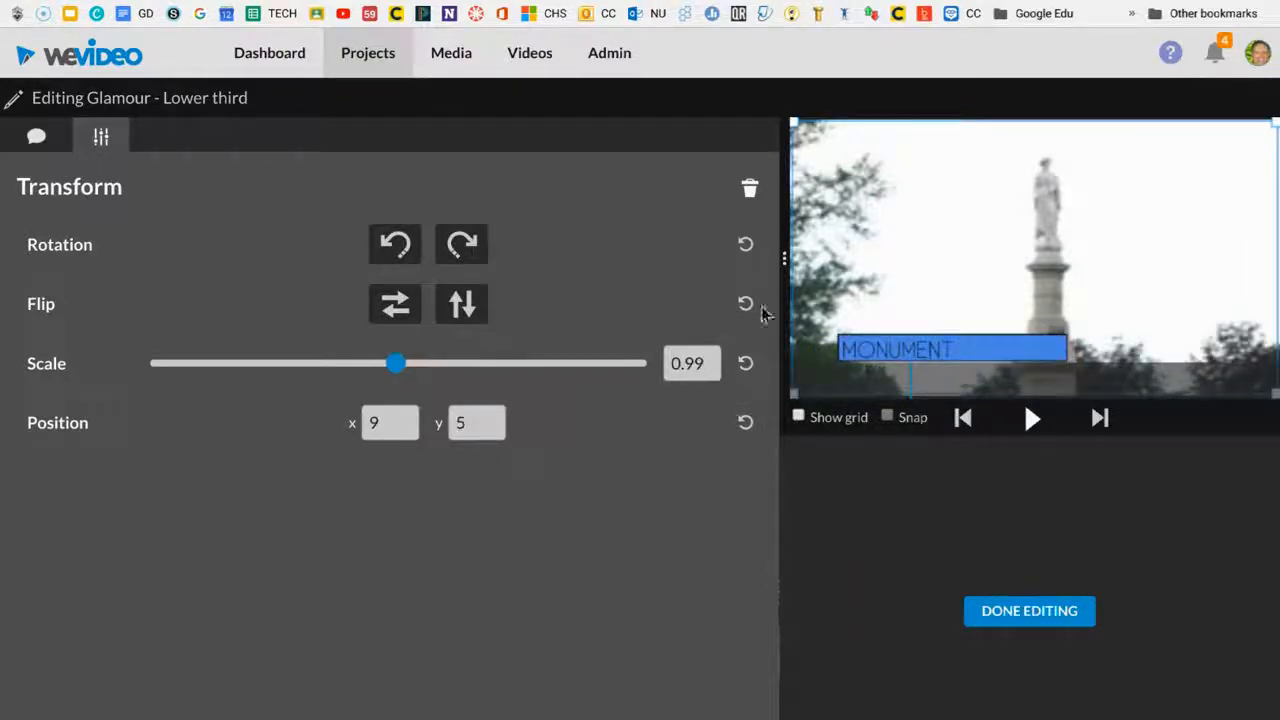
drag(869, 337, 914, 337)
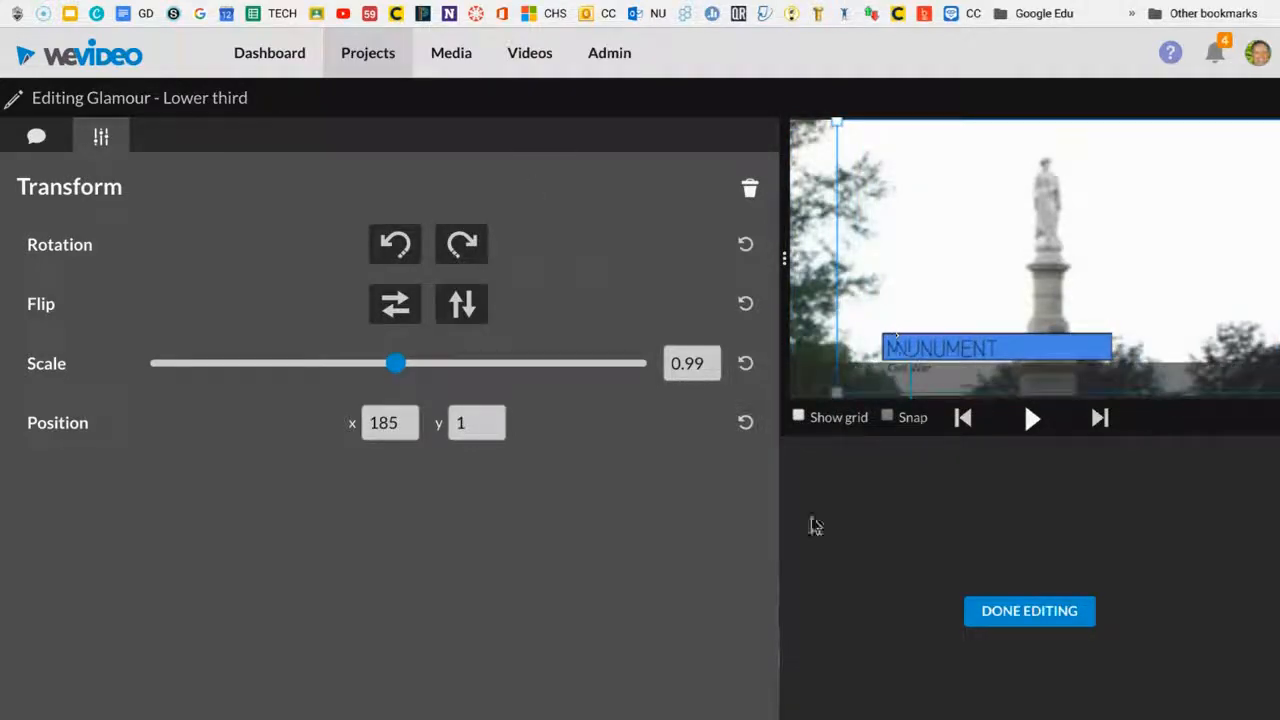
click(1030, 613)
Step: Play the project from 00:24:03 to preview the lower third over the cemetery clip
drag(508, 451, 413, 450)
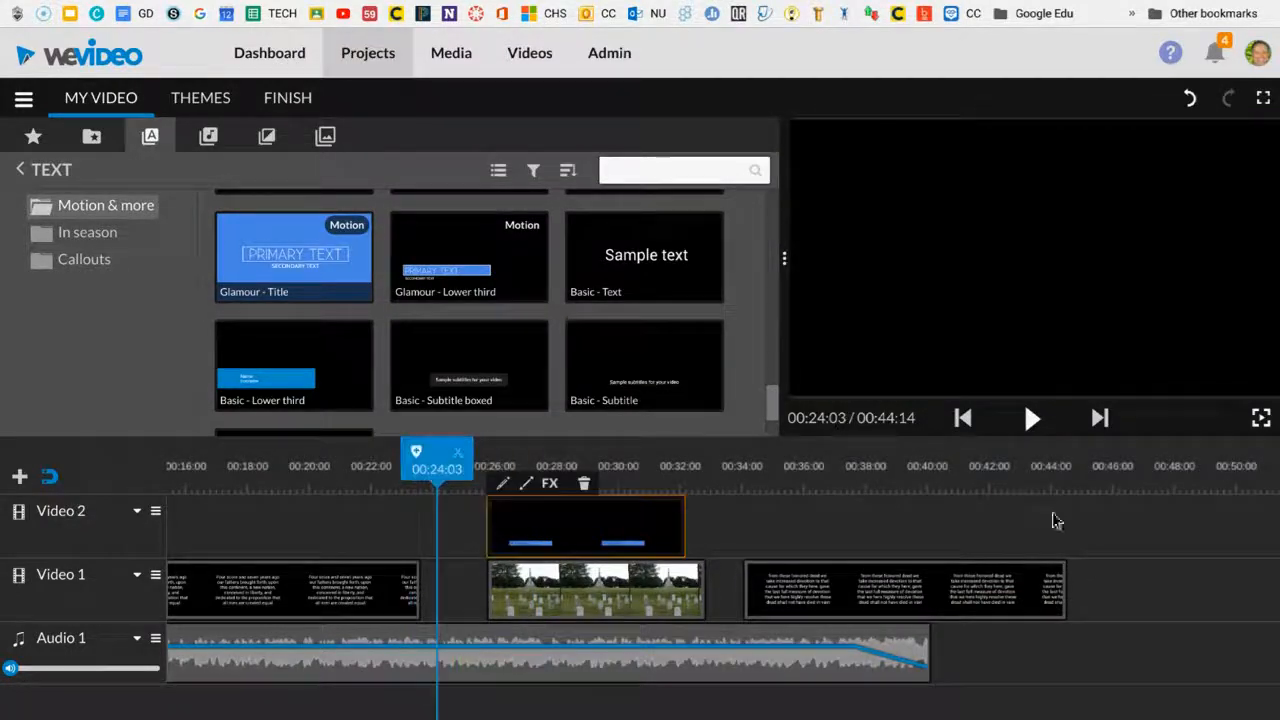
click(1026, 420)
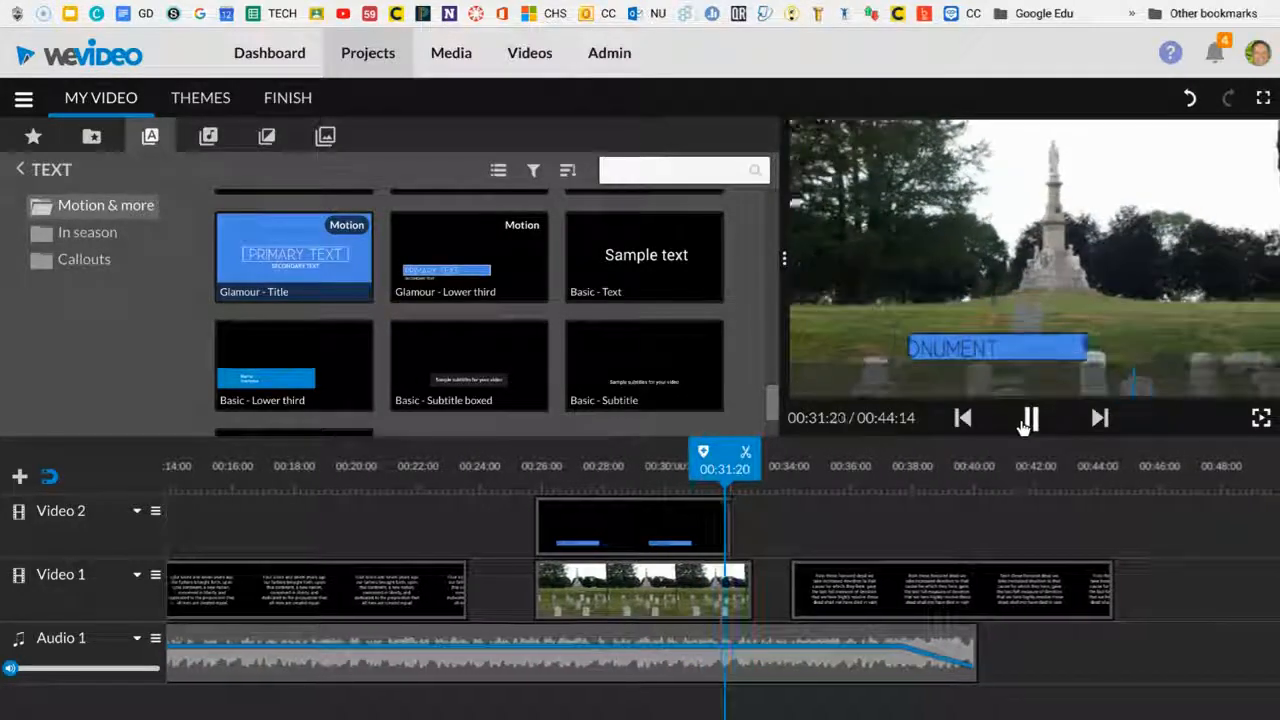
click(1025, 425)
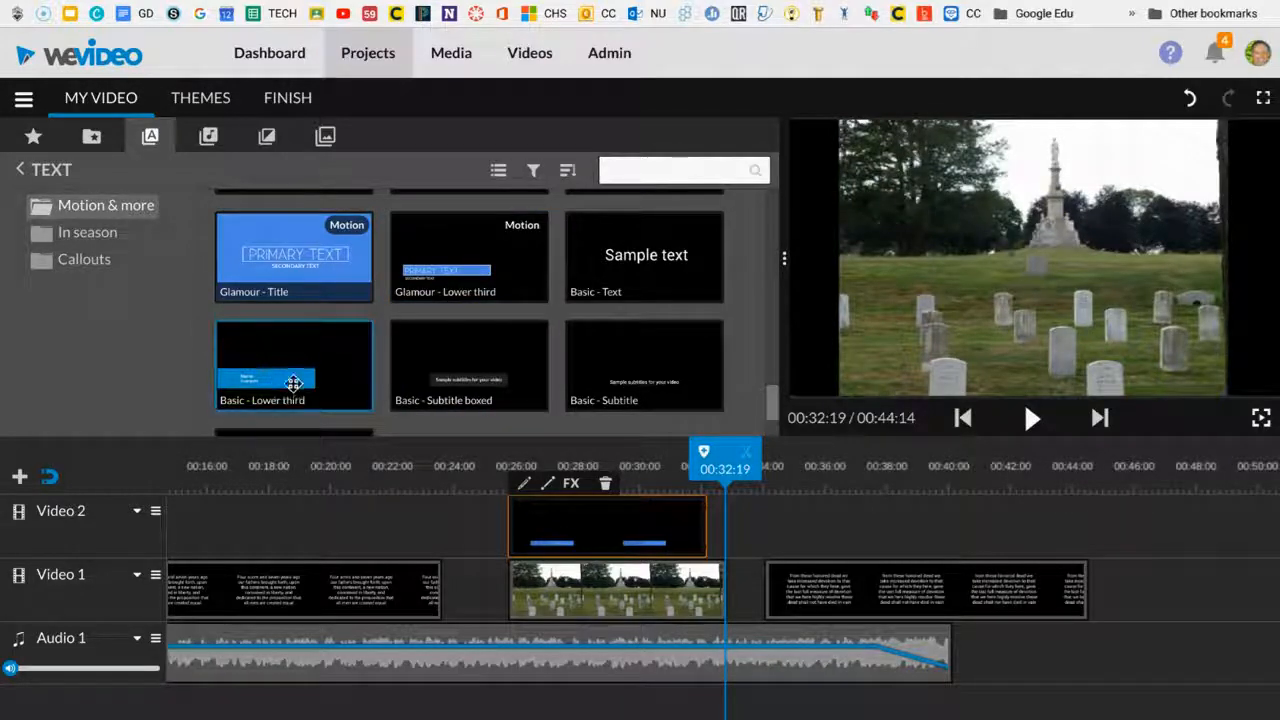
Step: Preview the Glamour and Basic lower third titles in the library, and delete the Monument lower third from Video 2
click(476, 259)
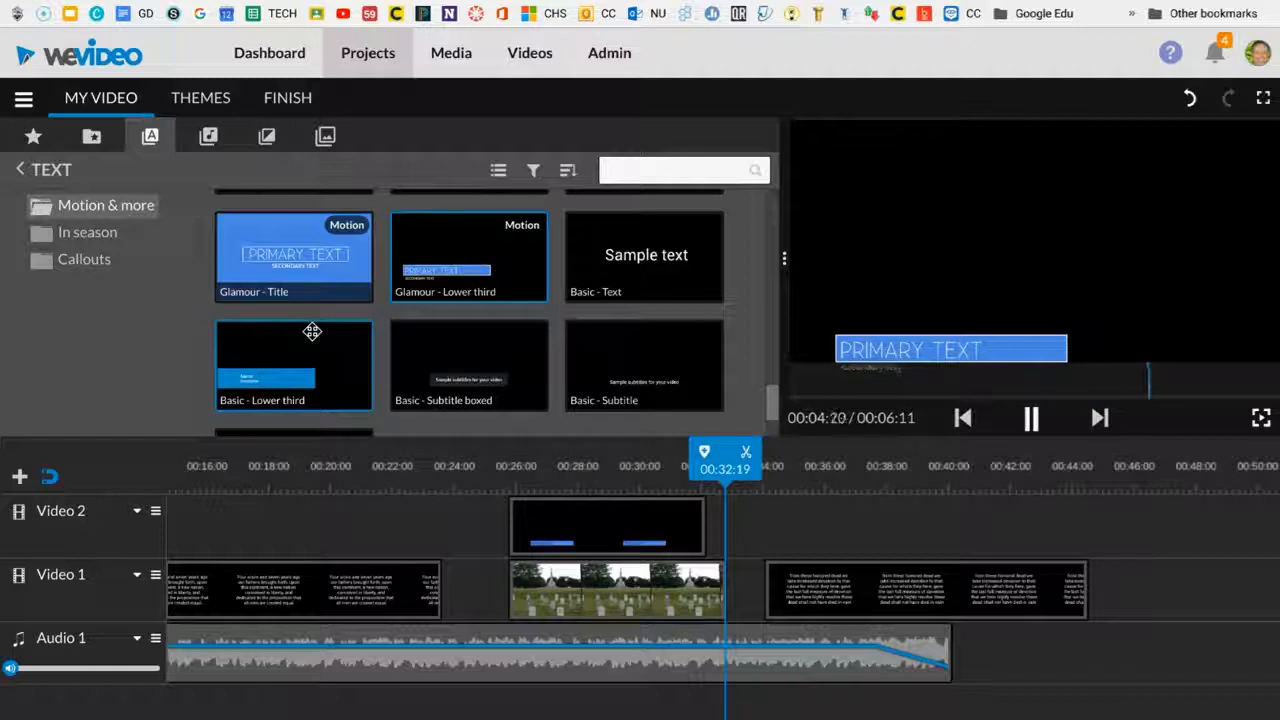
click(307, 358)
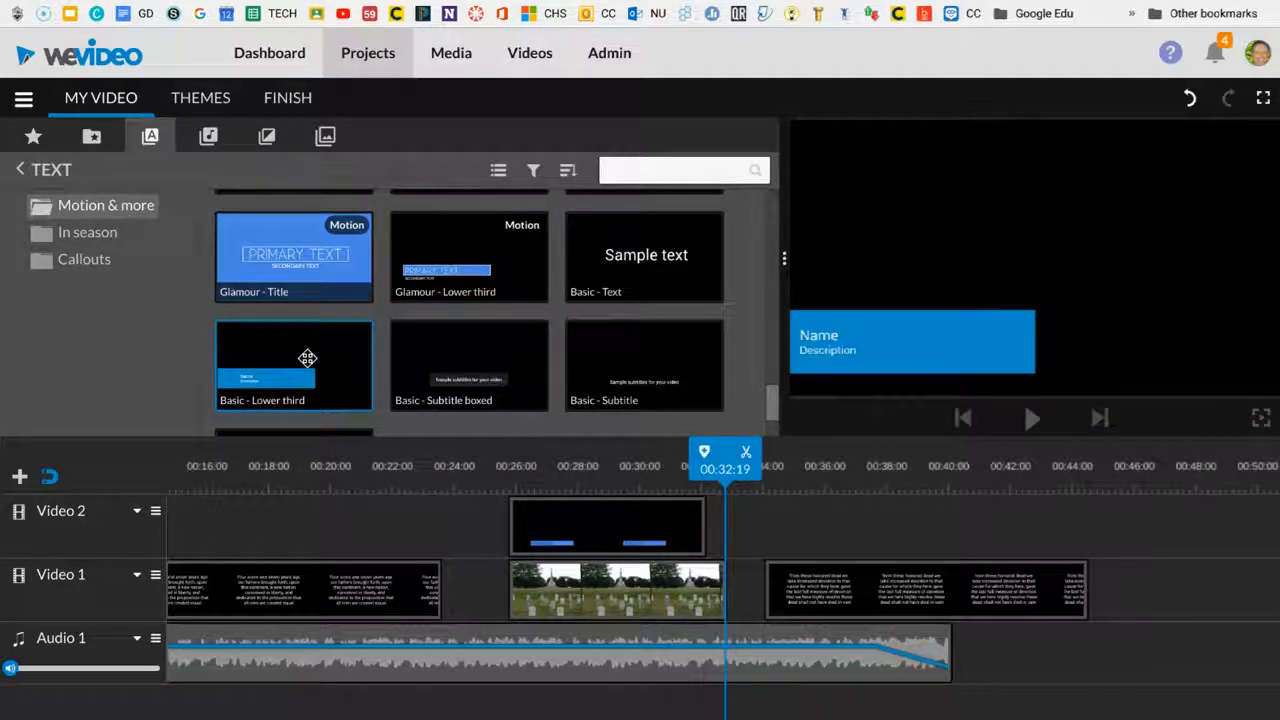
scroll(584, 335, down, 5)
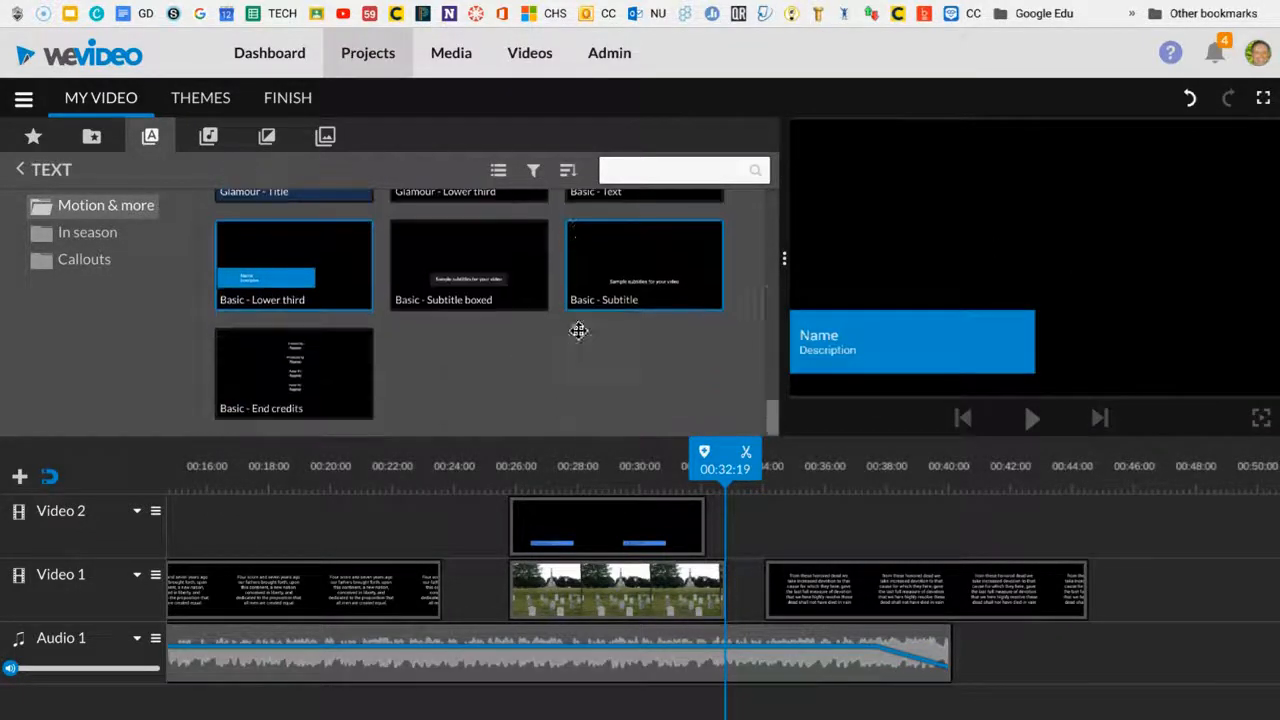
scroll(584, 335, up, 5)
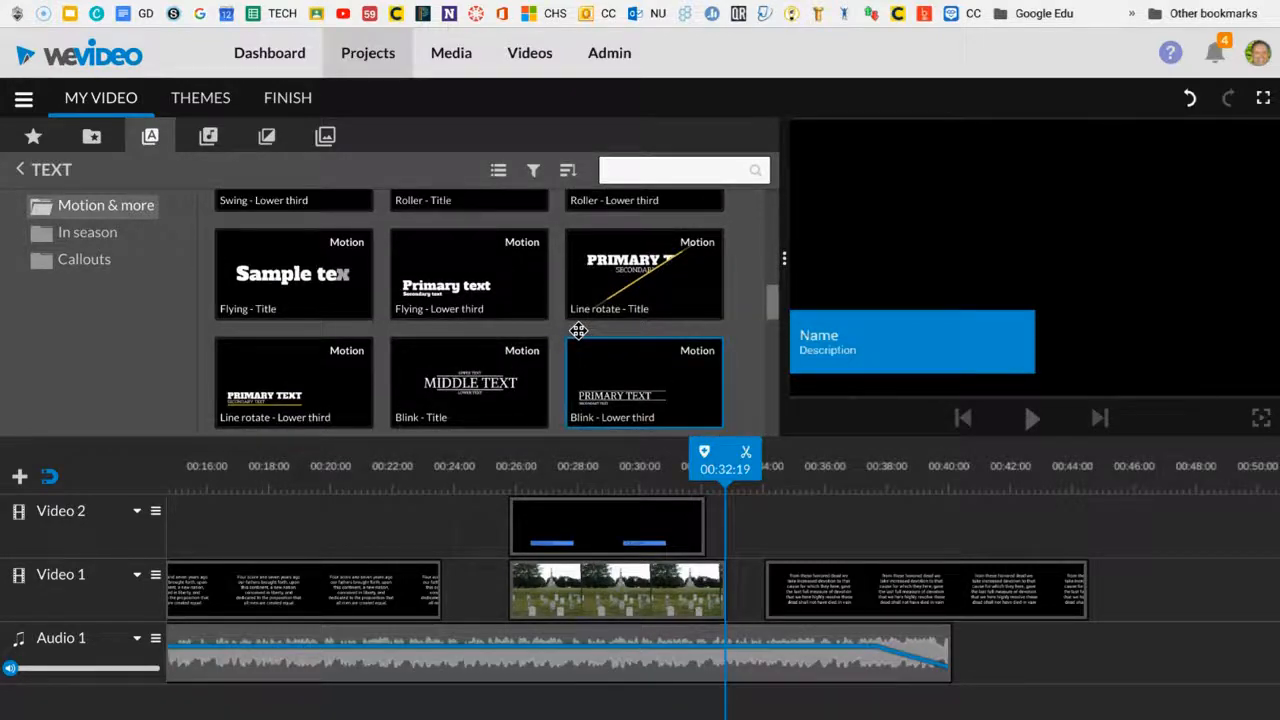
click(612, 522)
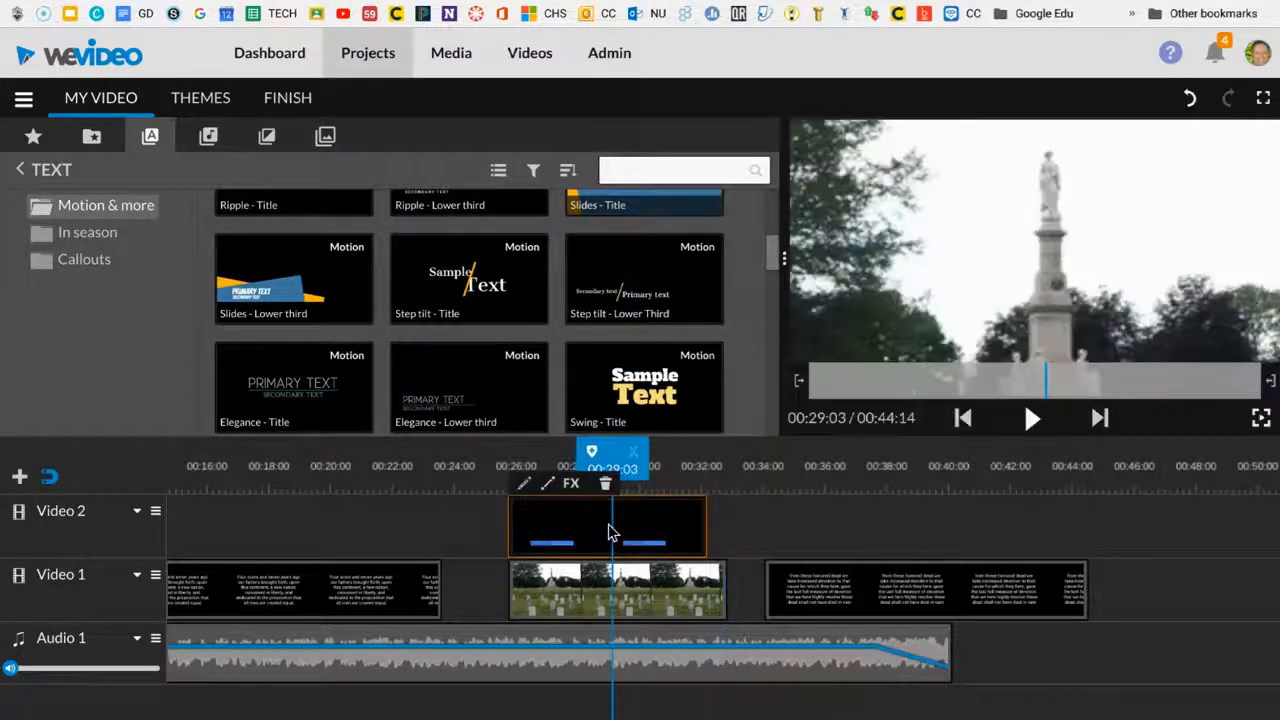
key(Delete)
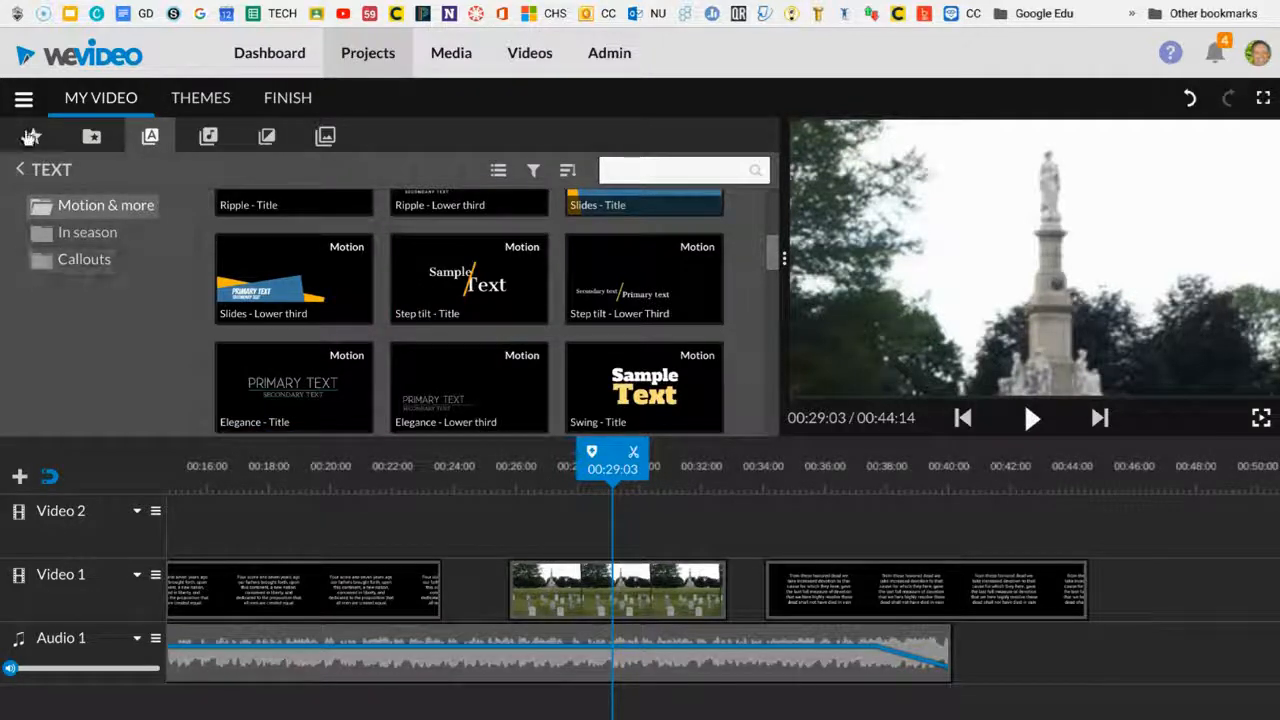
Step: Add the 35mm Film frame graphic to Video 2 at the start of the cemetery clip and play that section
click(323, 136)
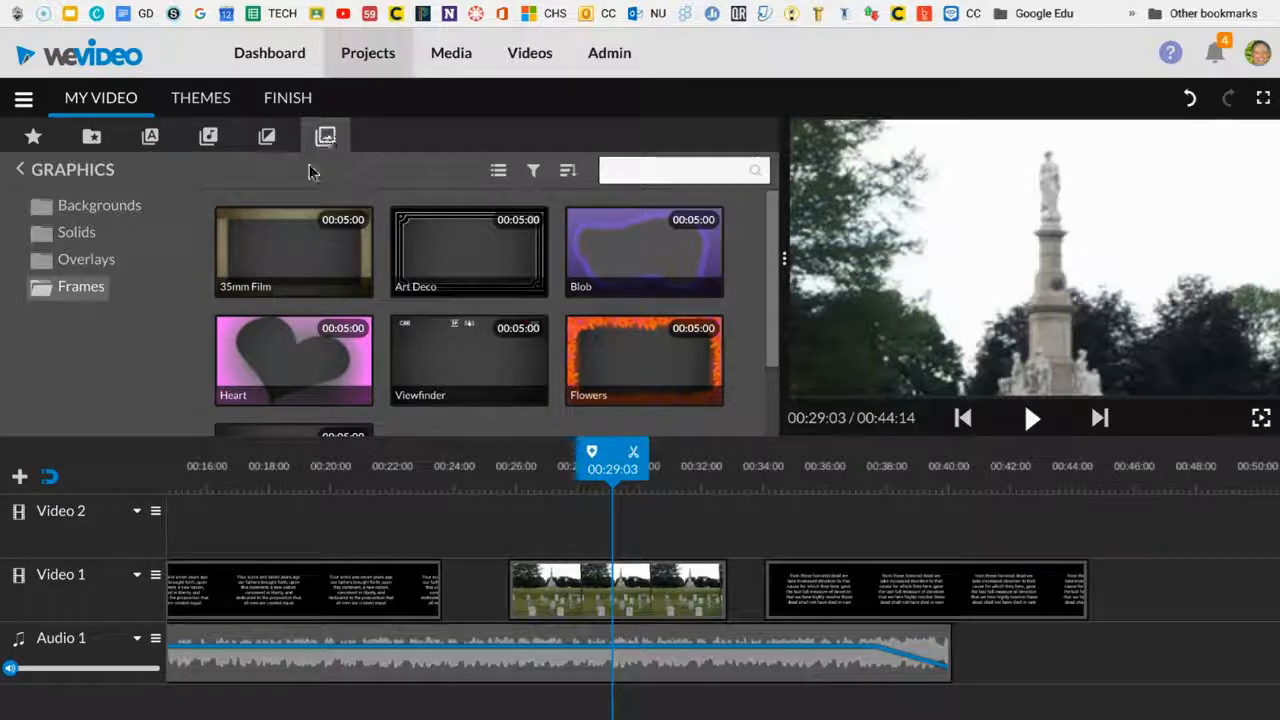
mouse_move(260, 250)
mouse_down()
mouse_move(306, 251)
mouse_move(454, 466)
mouse_move(530, 516)
mouse_up()
drag(489, 450, 438, 441)
click(1030, 418)
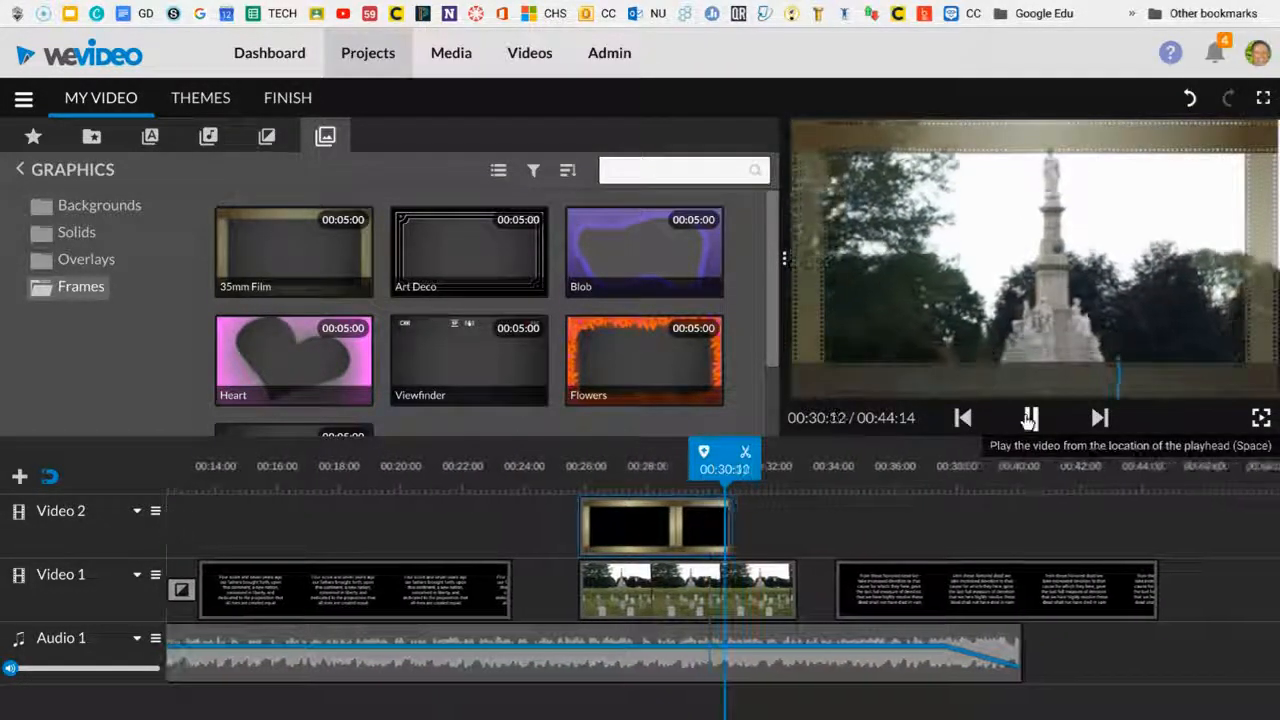
click(1030, 418)
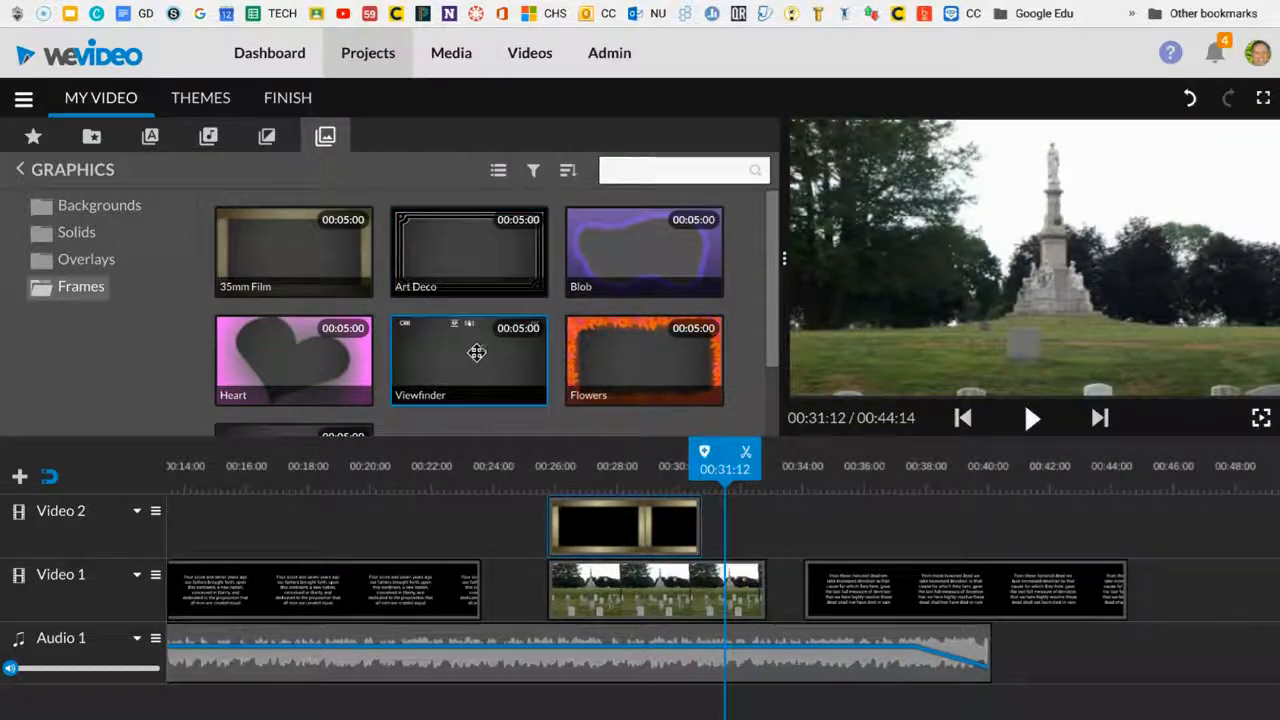
Step: Preview the Flowers and Vignette frames in the graphics library
click(653, 357)
scroll(653, 357, down, 1)
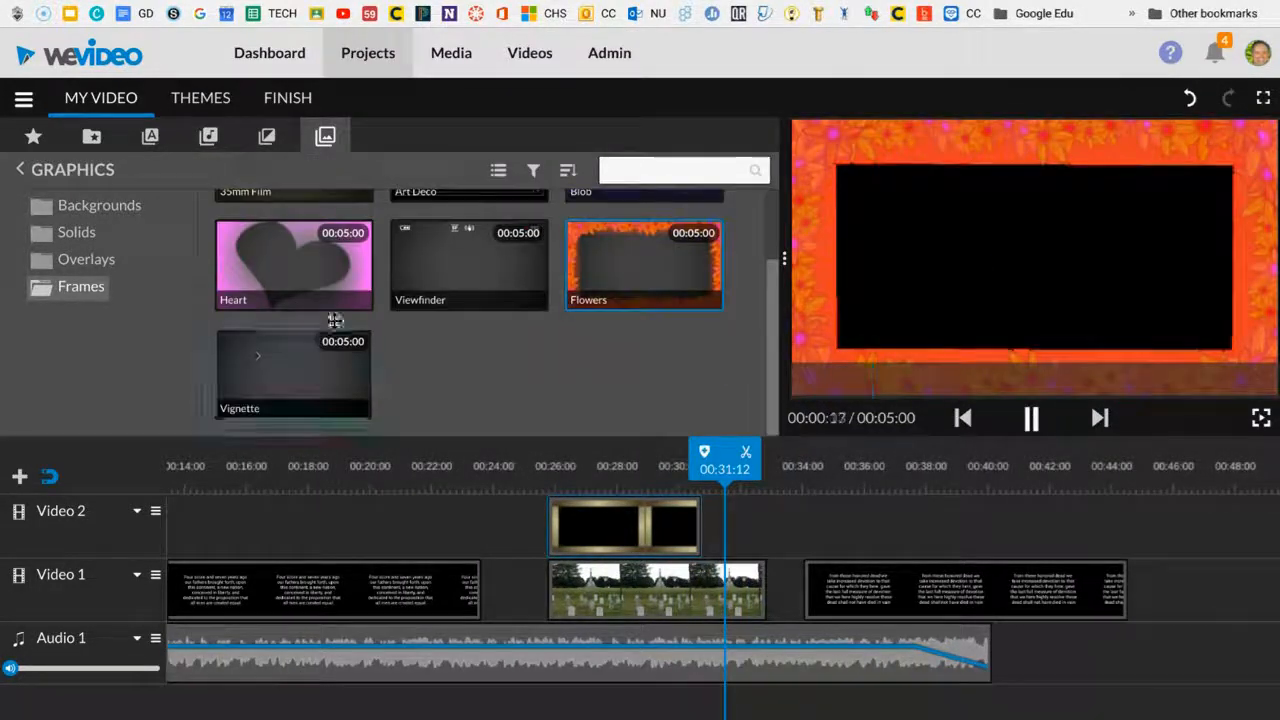
click(343, 360)
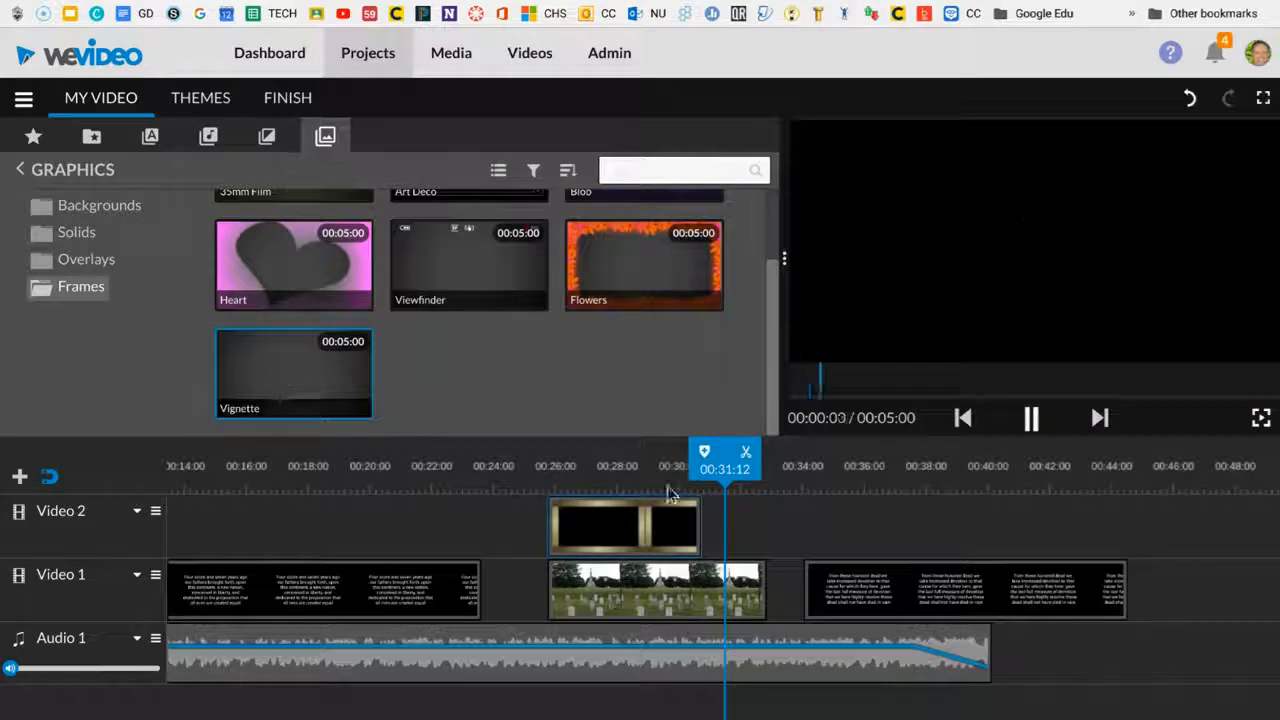
Step: Replace the 35mm Film frame on Video 2 with the Vignette frame at the cemetery clip's start, and play that section
click(607, 540)
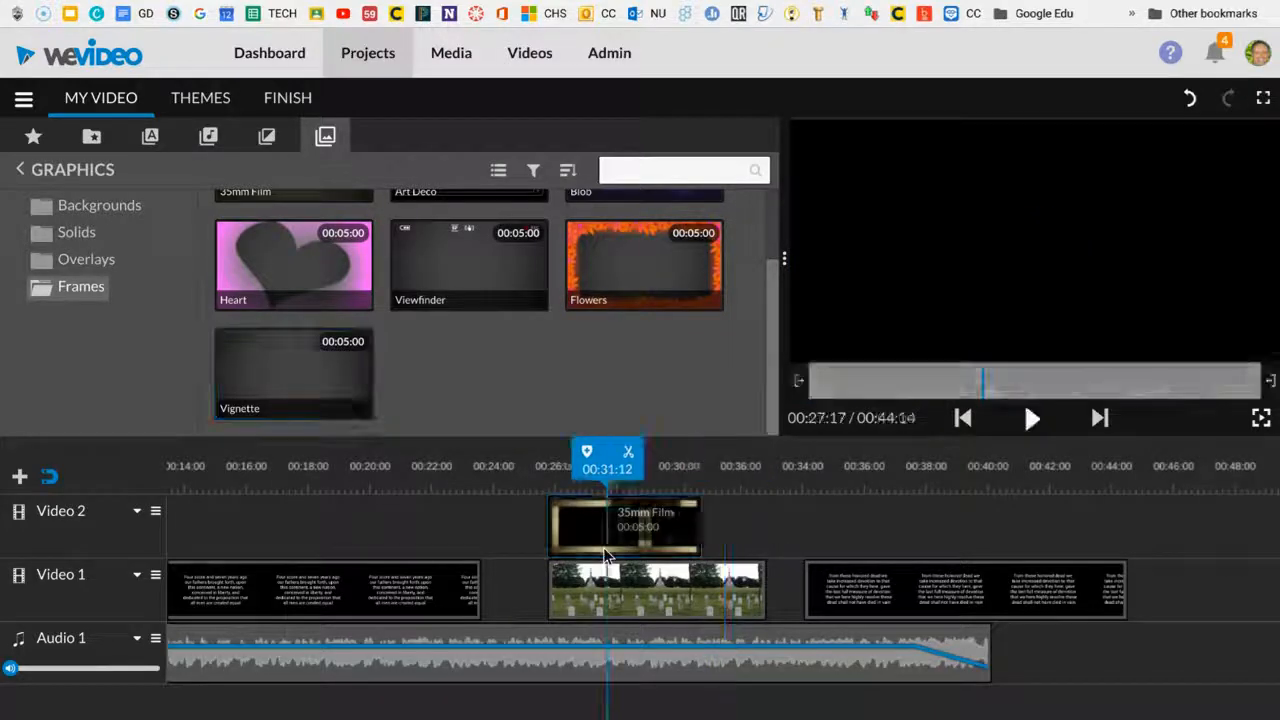
key(Delete)
drag(312, 347, 563, 531)
drag(548, 432, 463, 430)
click(1031, 418)
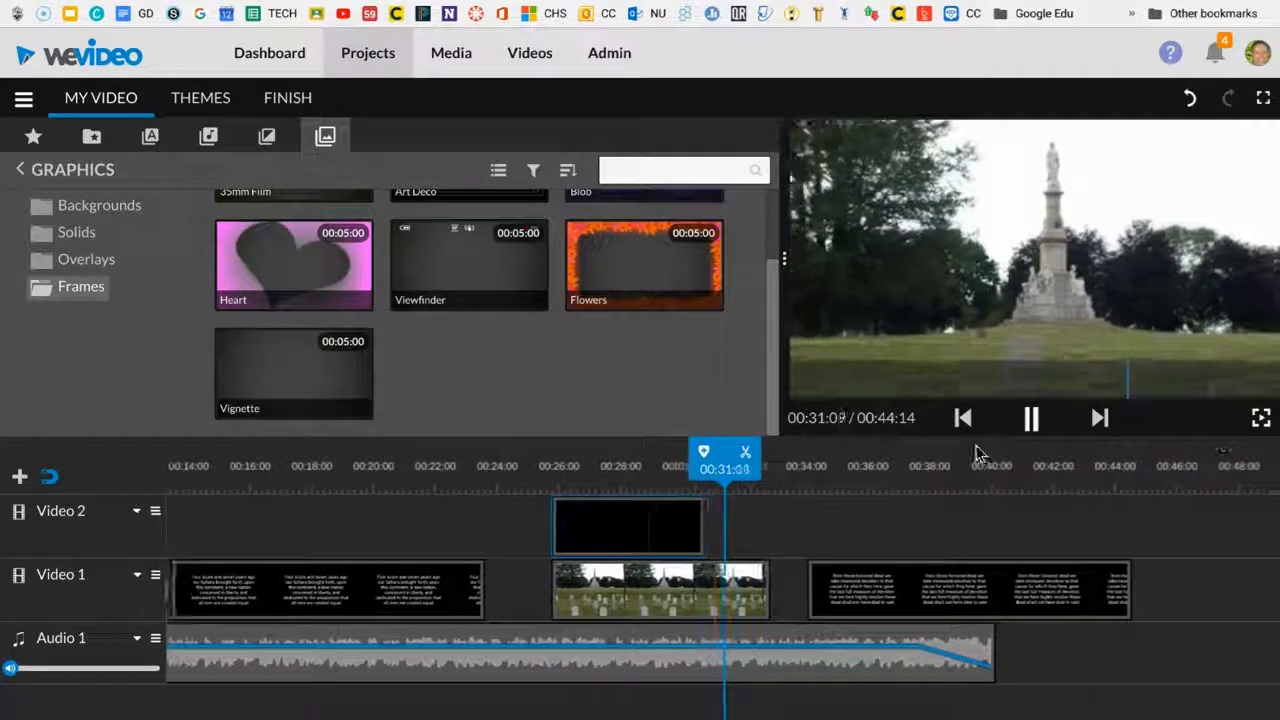
click(1031, 417)
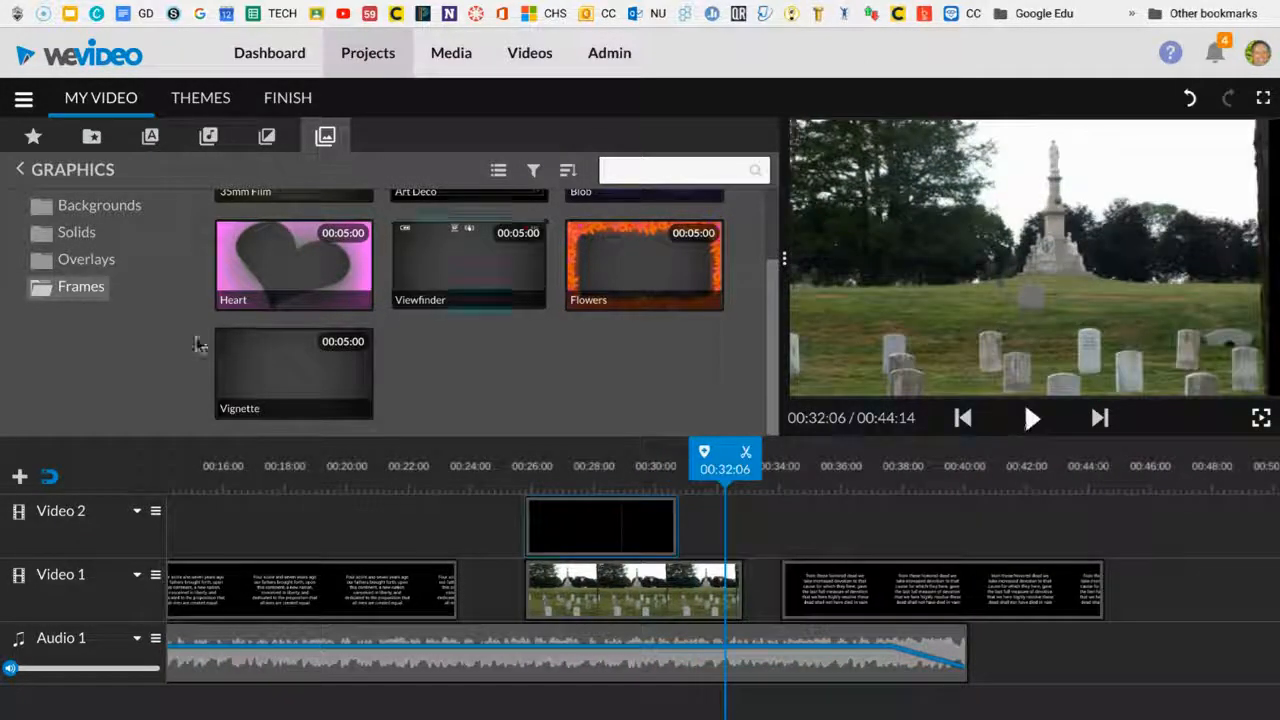
Step: Replace the Vignette frame on Video 2 with the Pow overlay, aligned with the start of the cemetery clip
scroll(341, 301, up, 2)
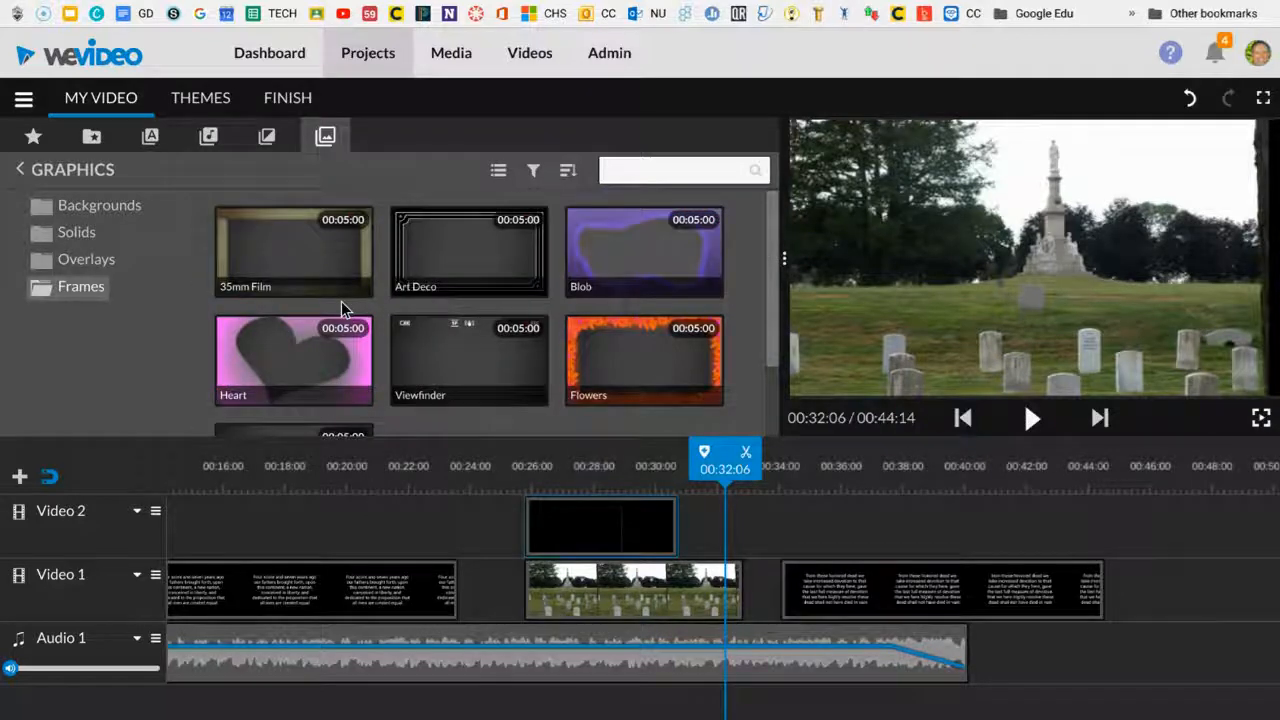
click(88, 261)
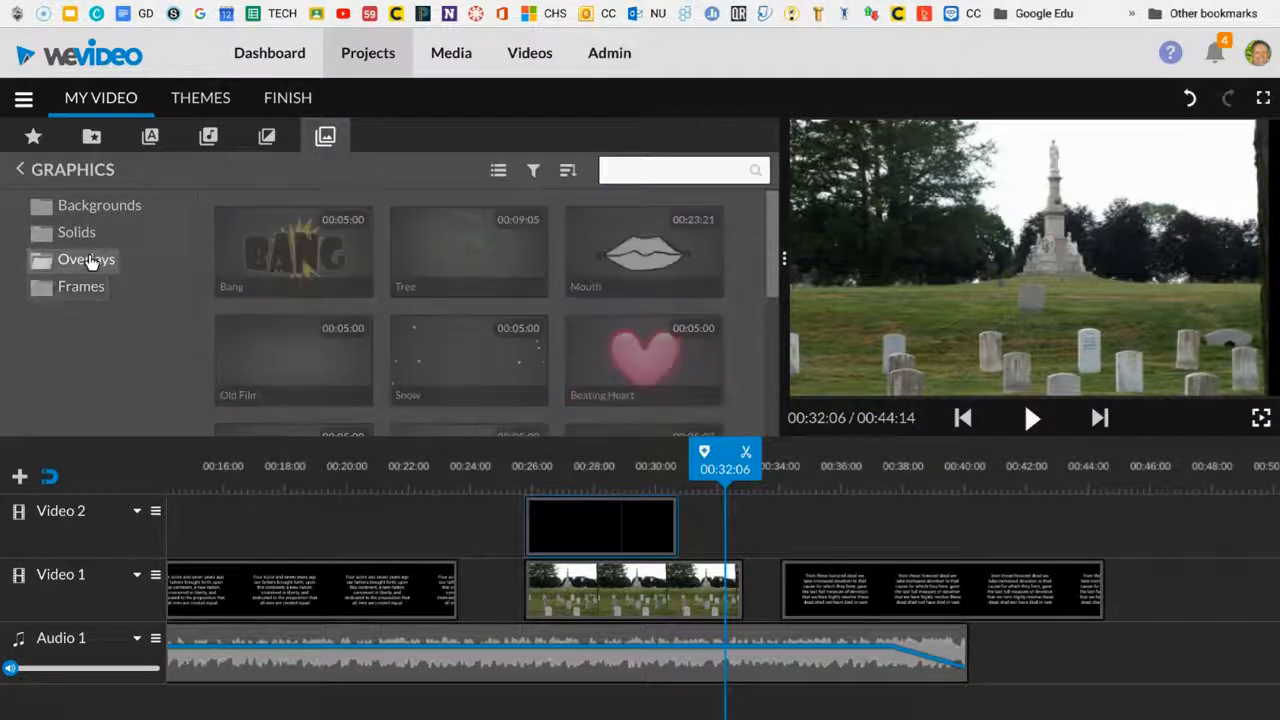
scroll(657, 357, down, 1)
scroll(657, 358, down, 2)
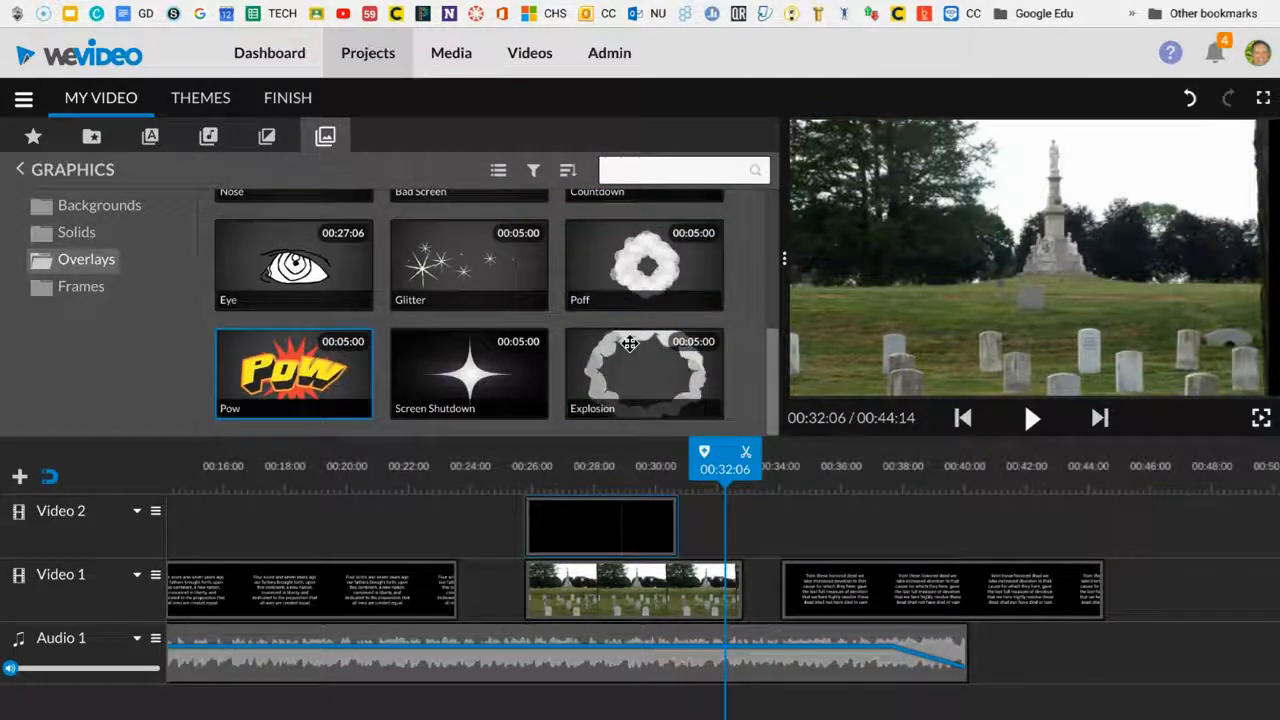
click(614, 540)
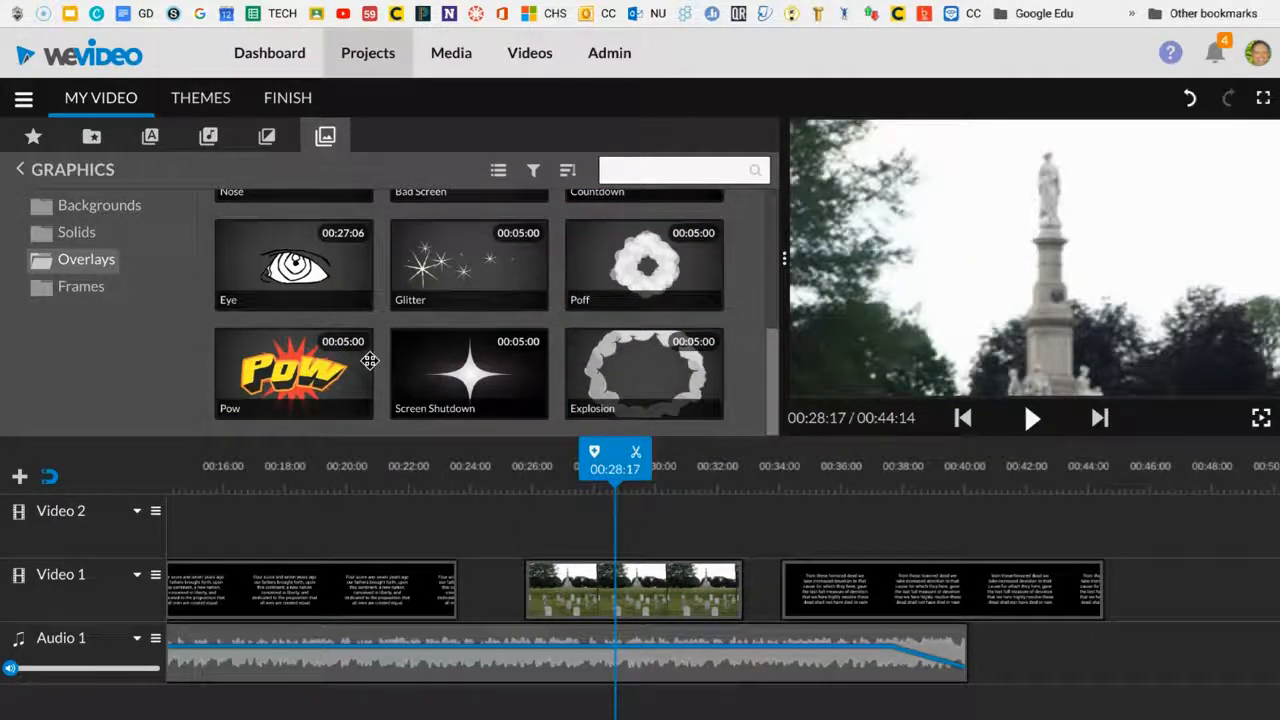
click(277, 363)
drag(277, 363, 535, 512)
Step: Play the project from 00:22:19 to preview the Pow overlay on the cemetery clip
drag(508, 453, 415, 453)
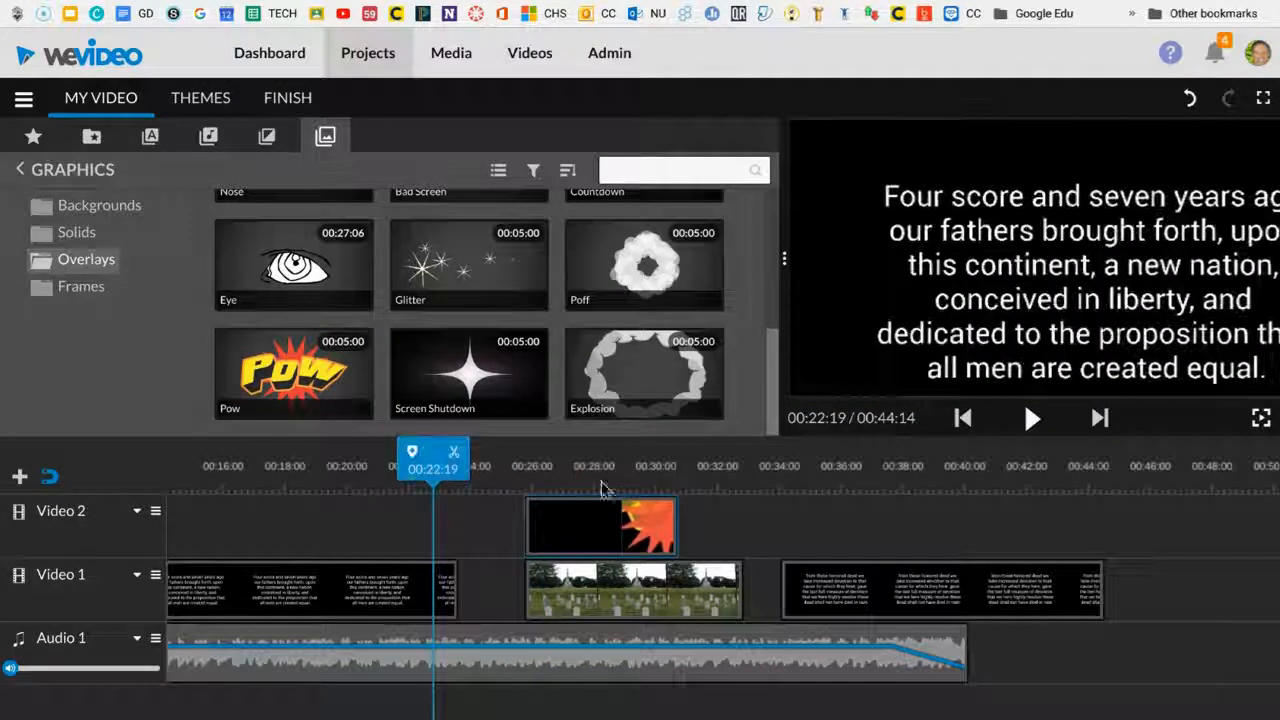
click(1028, 418)
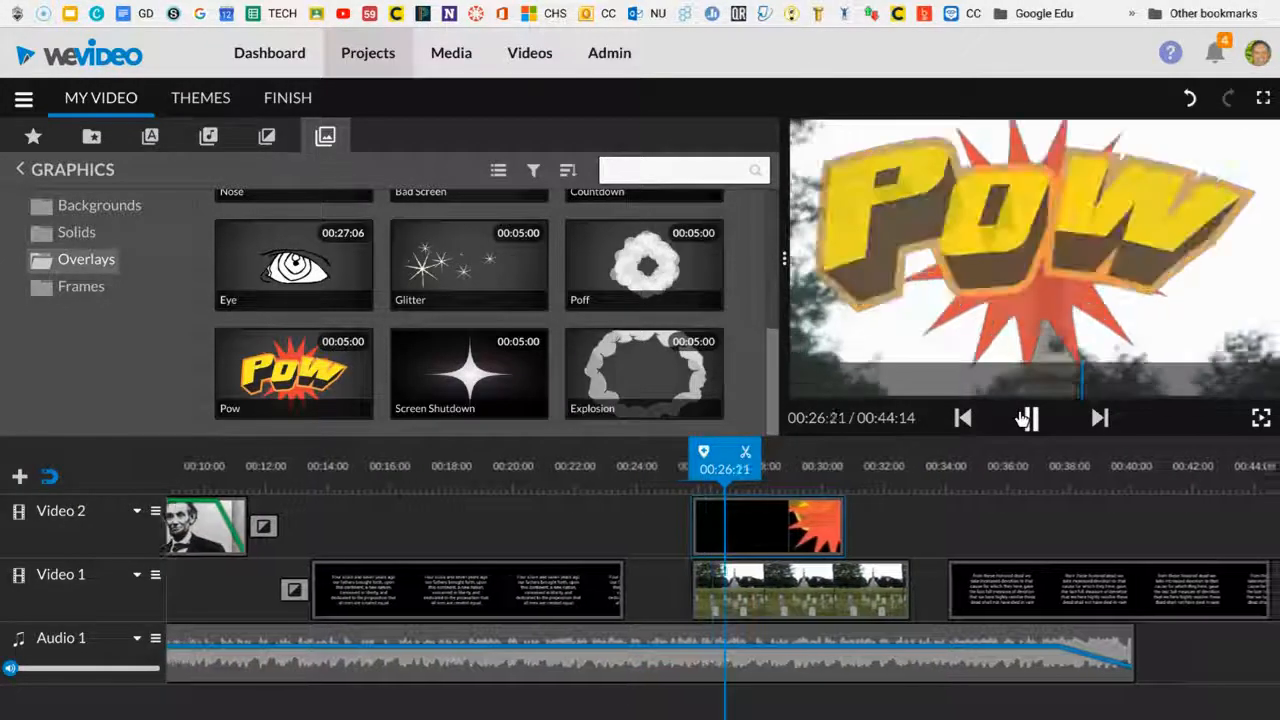
click(1028, 418)
Step: Review the Pow overlay's transform, animation, color, color keying and slow/fast motion settings, and delete the overlay from Video 2
double_click(725, 516)
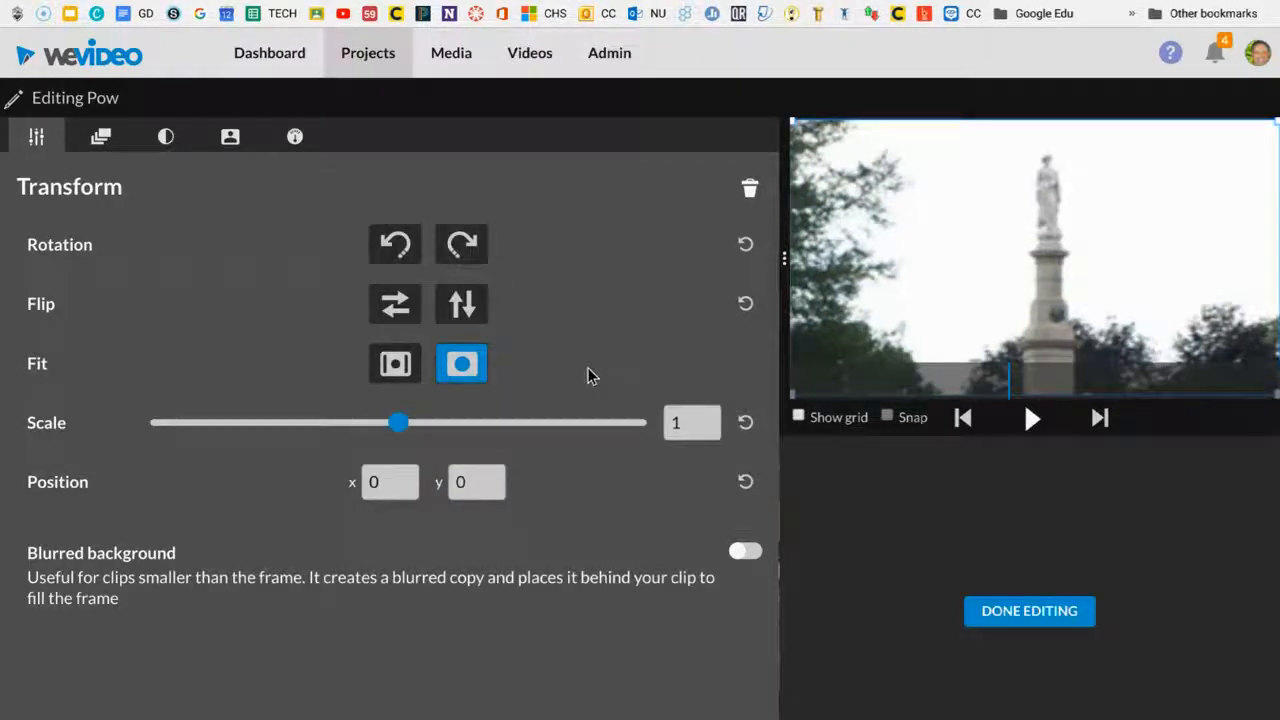
click(97, 135)
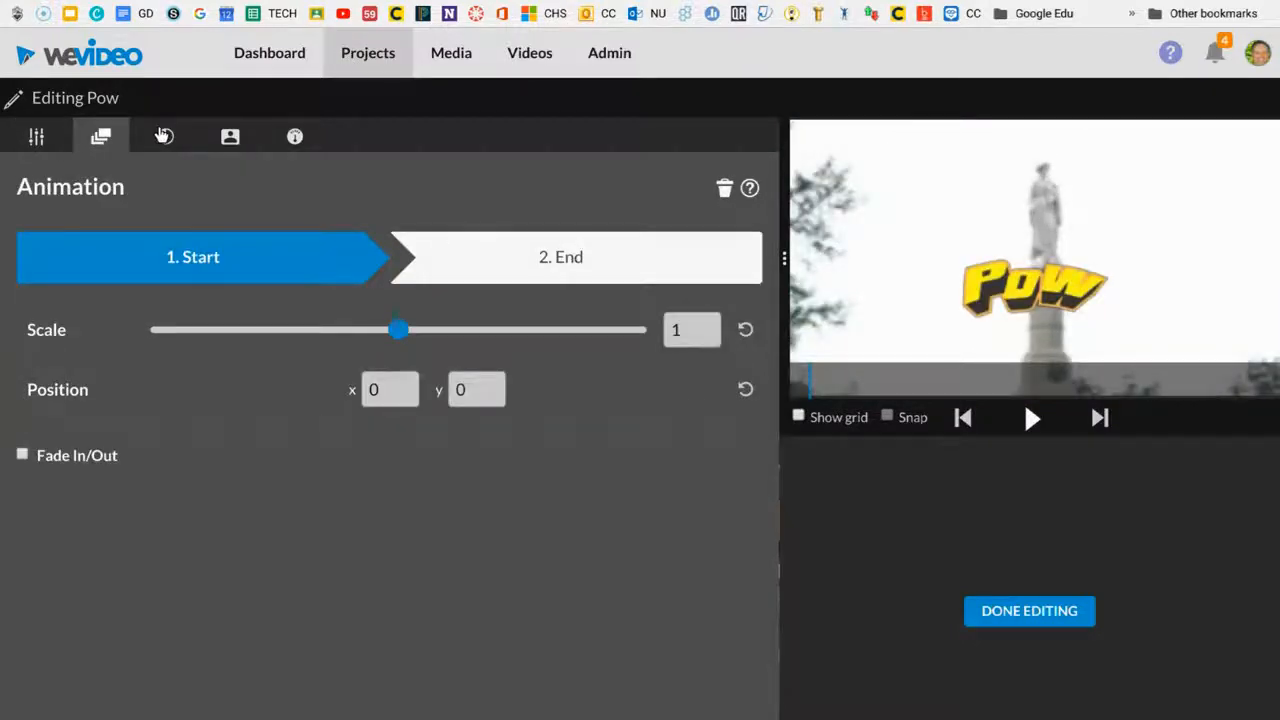
click(163, 135)
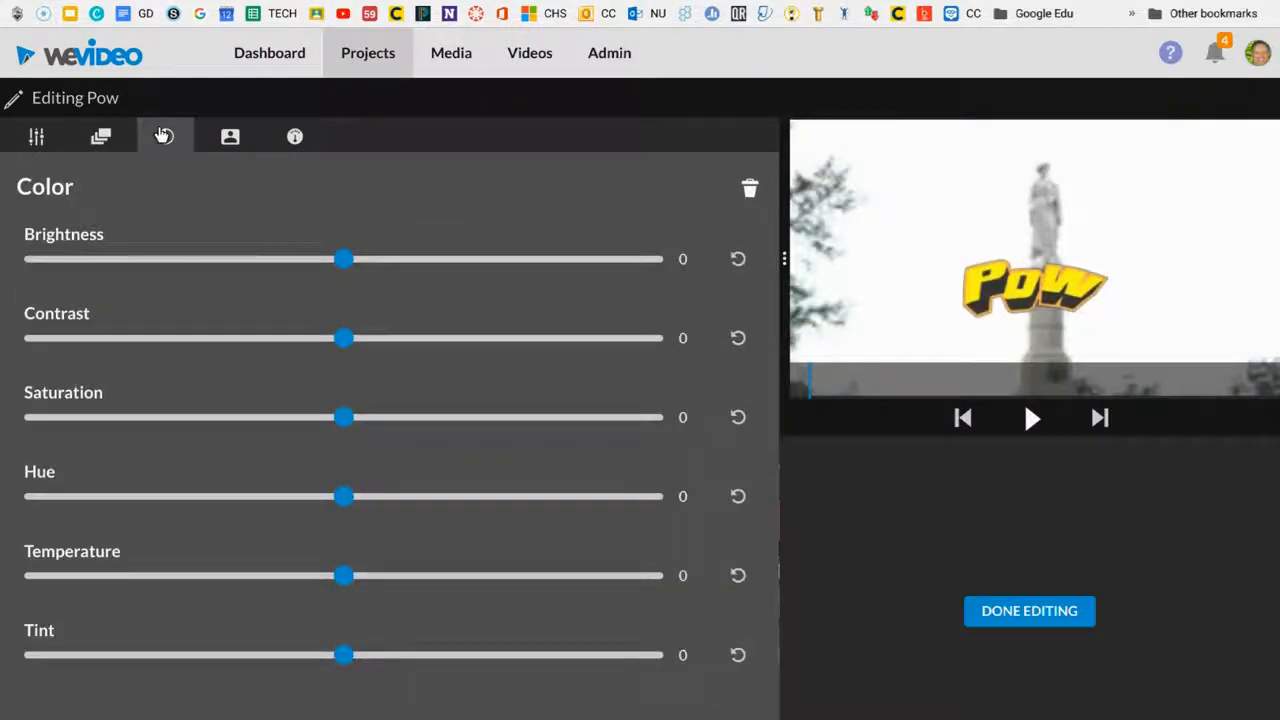
click(218, 134)
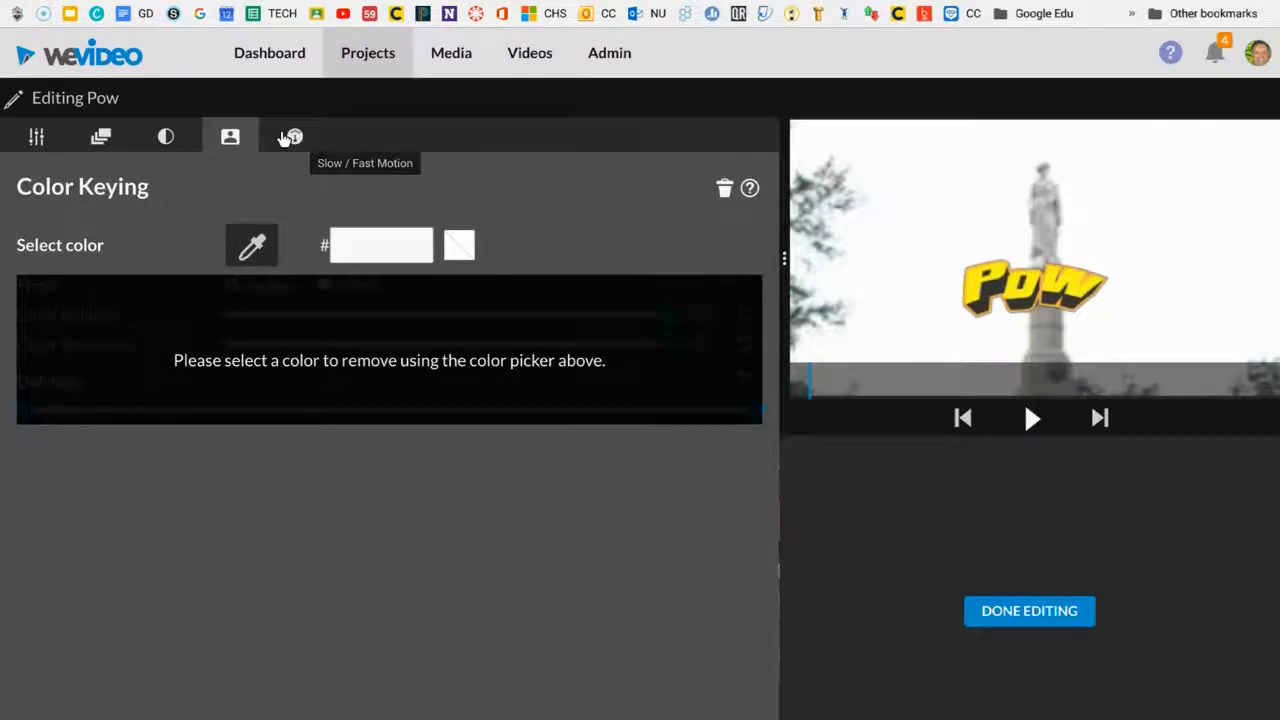
click(288, 137)
click(22, 137)
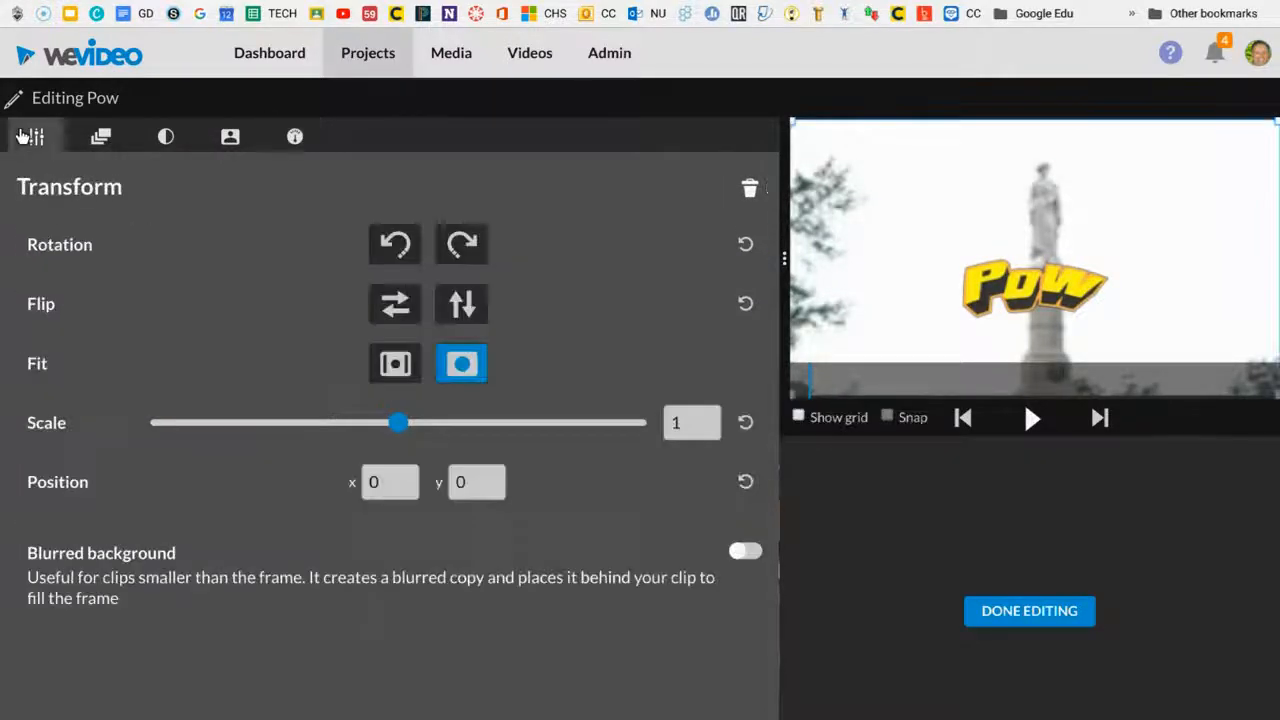
click(1063, 612)
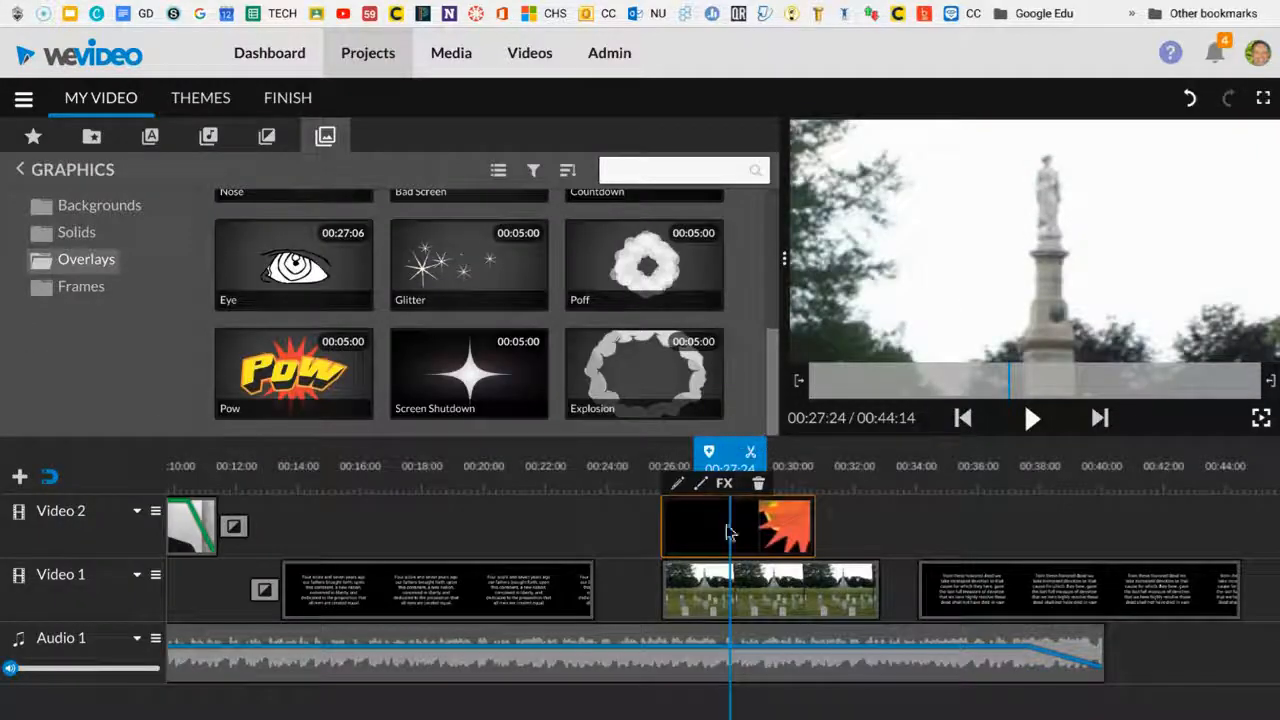
key(Delete)
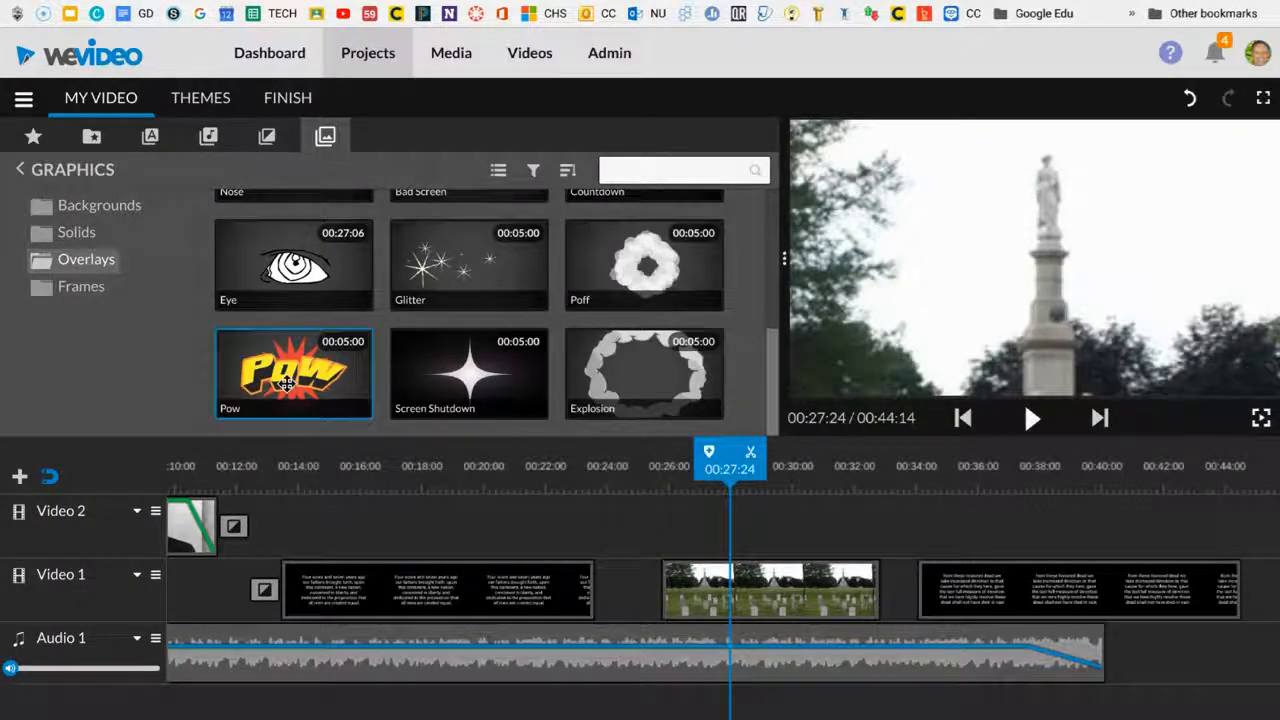
Step: Look through the solid colors and open the Backgrounds collection in the graphics library
click(80, 234)
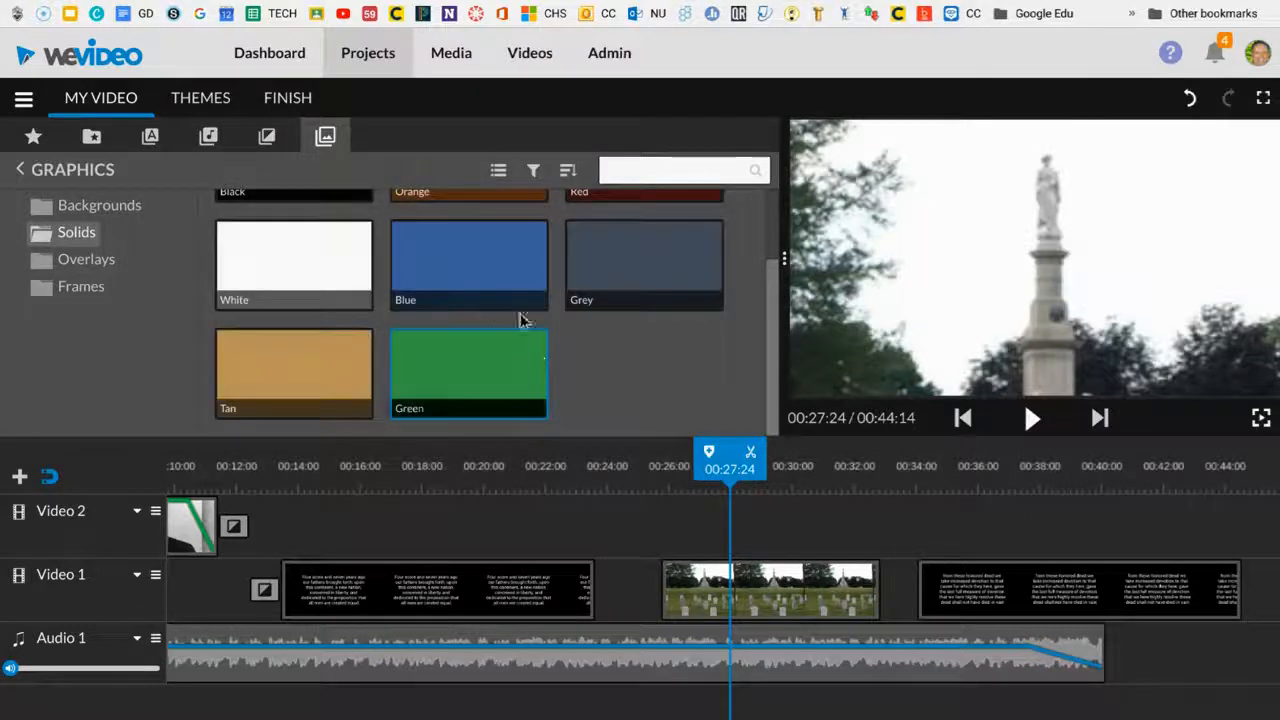
scroll(533, 316, up, 2)
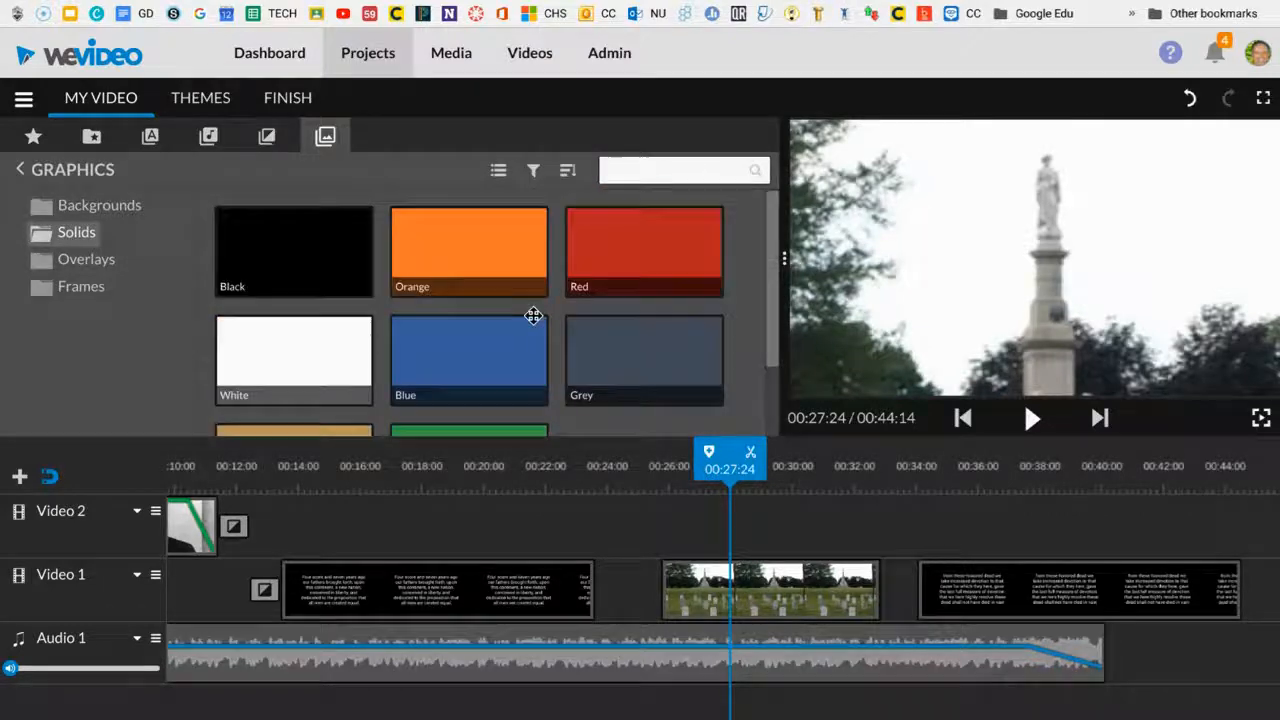
click(102, 207)
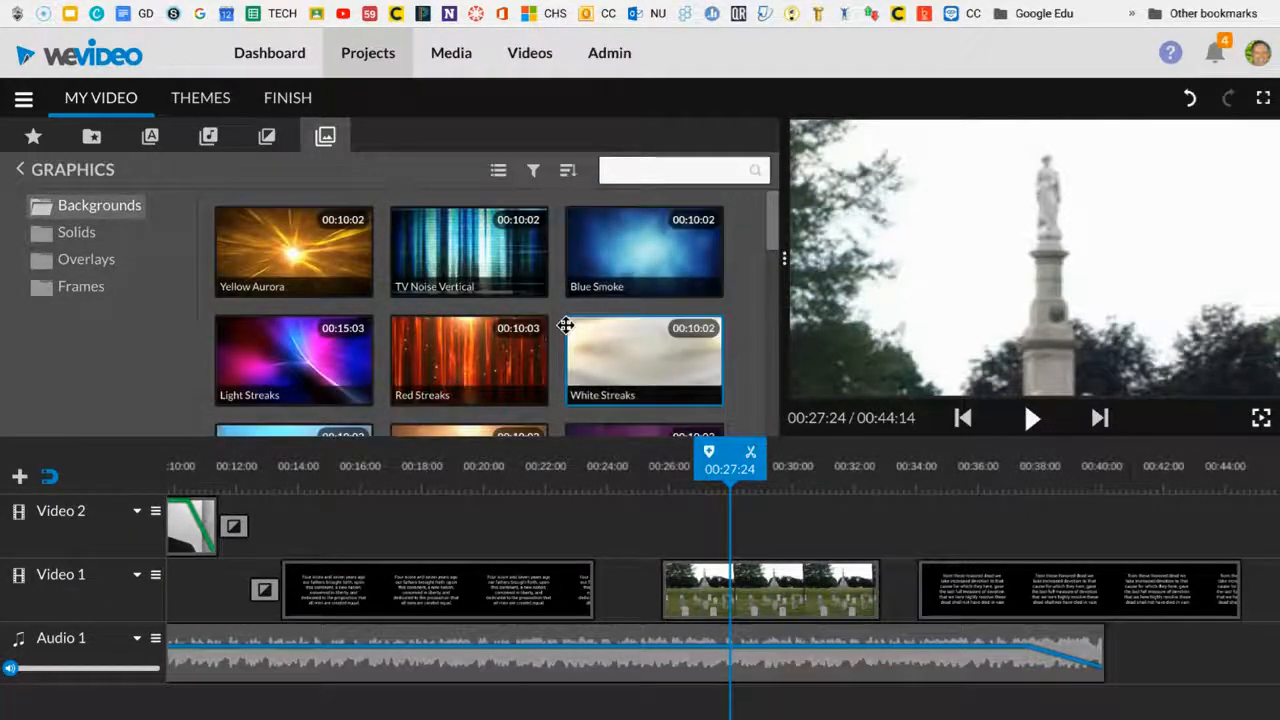
Step: Place the Blue Smoke background on Video 2, aligned with the start of the cemetery clip
click(634, 244)
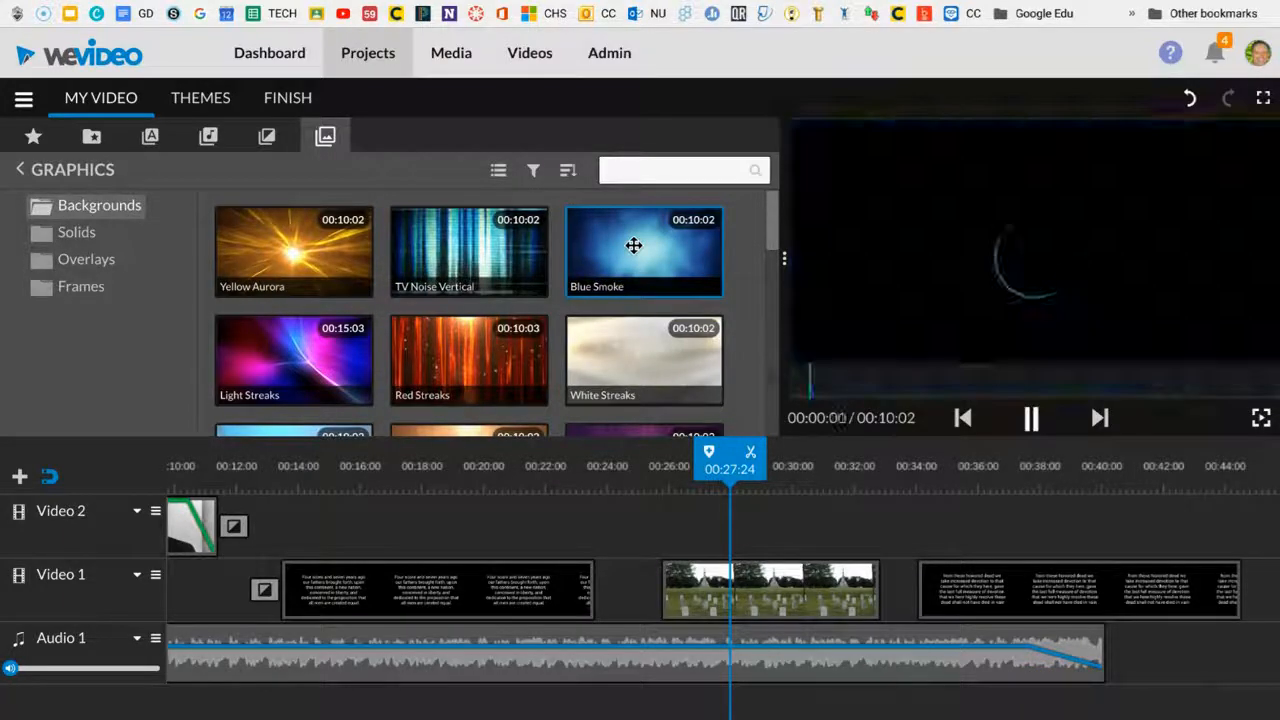
drag(634, 244, 673, 519)
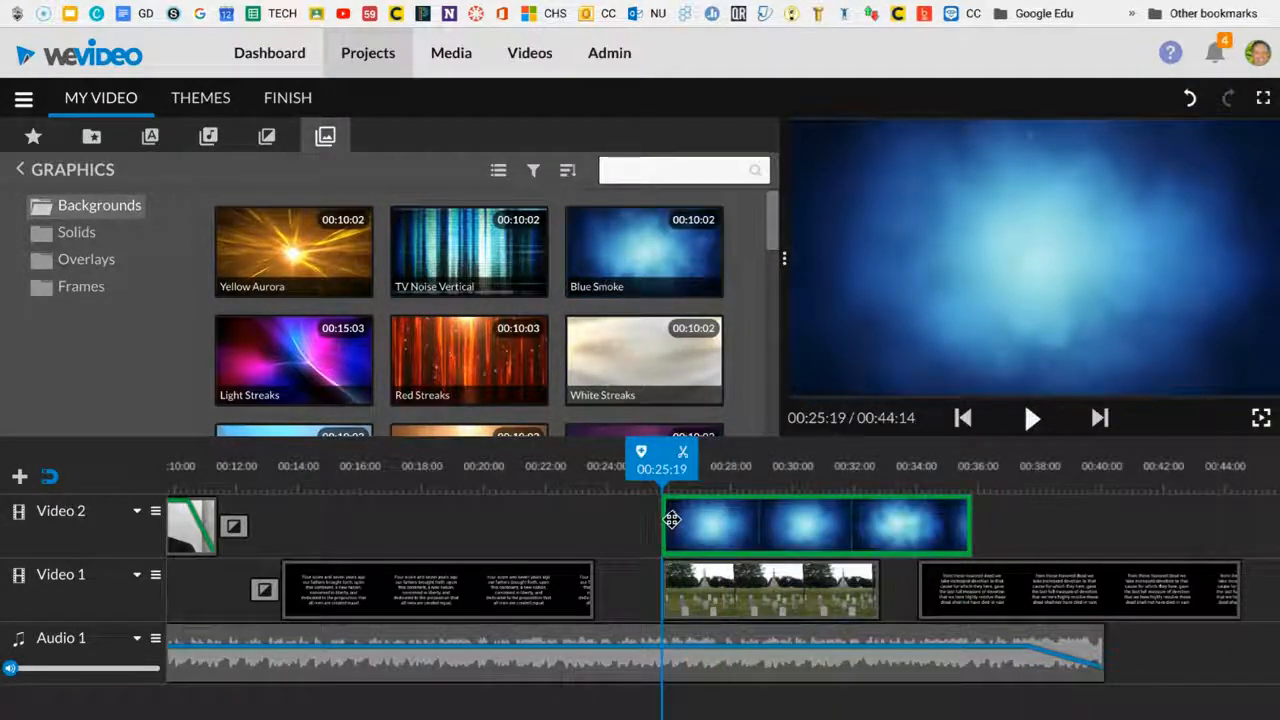
Step: Check the cemetery clip's transform and animation settings, and play the project to preview the clip layered beneath Blue Smoke
double_click(693, 582)
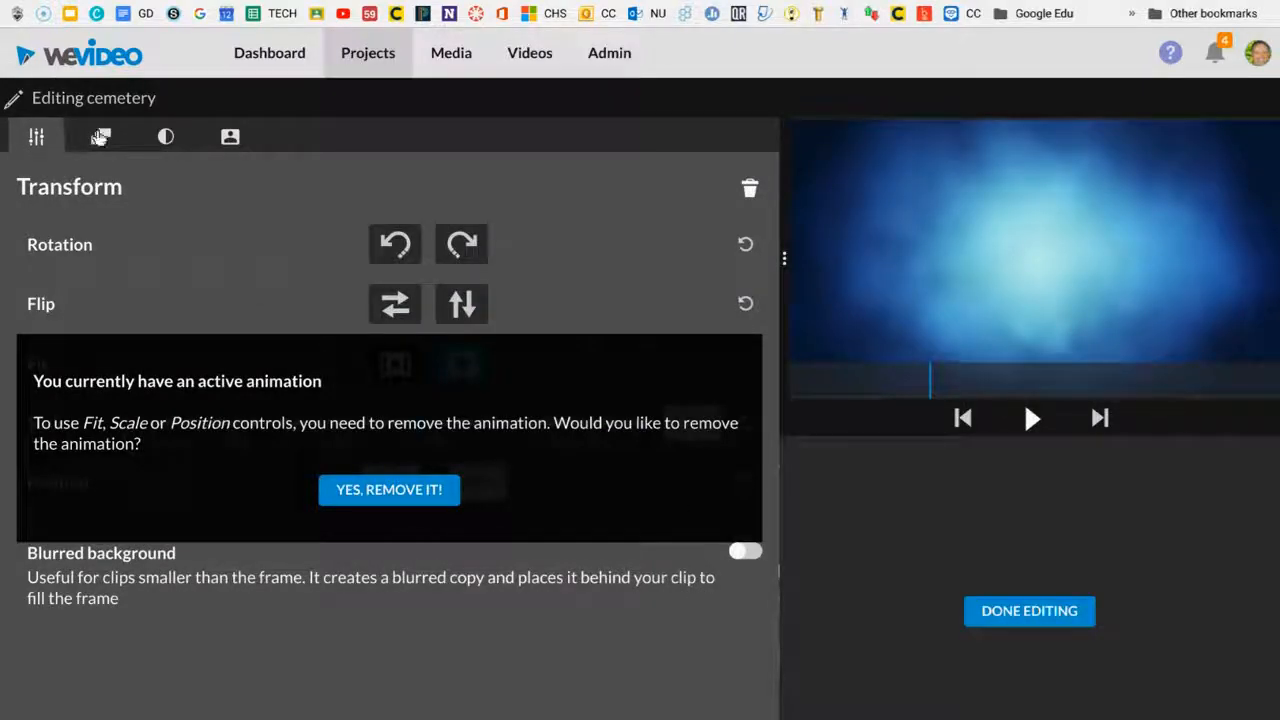
click(97, 137)
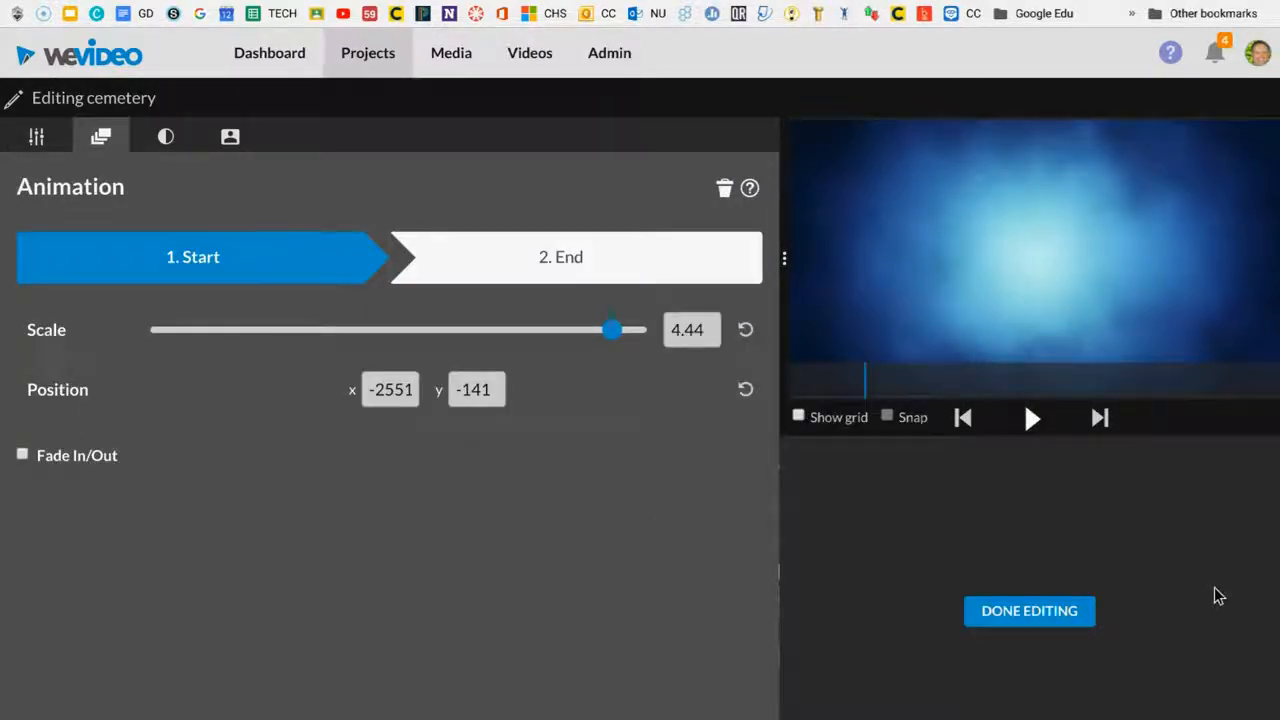
click(1063, 610)
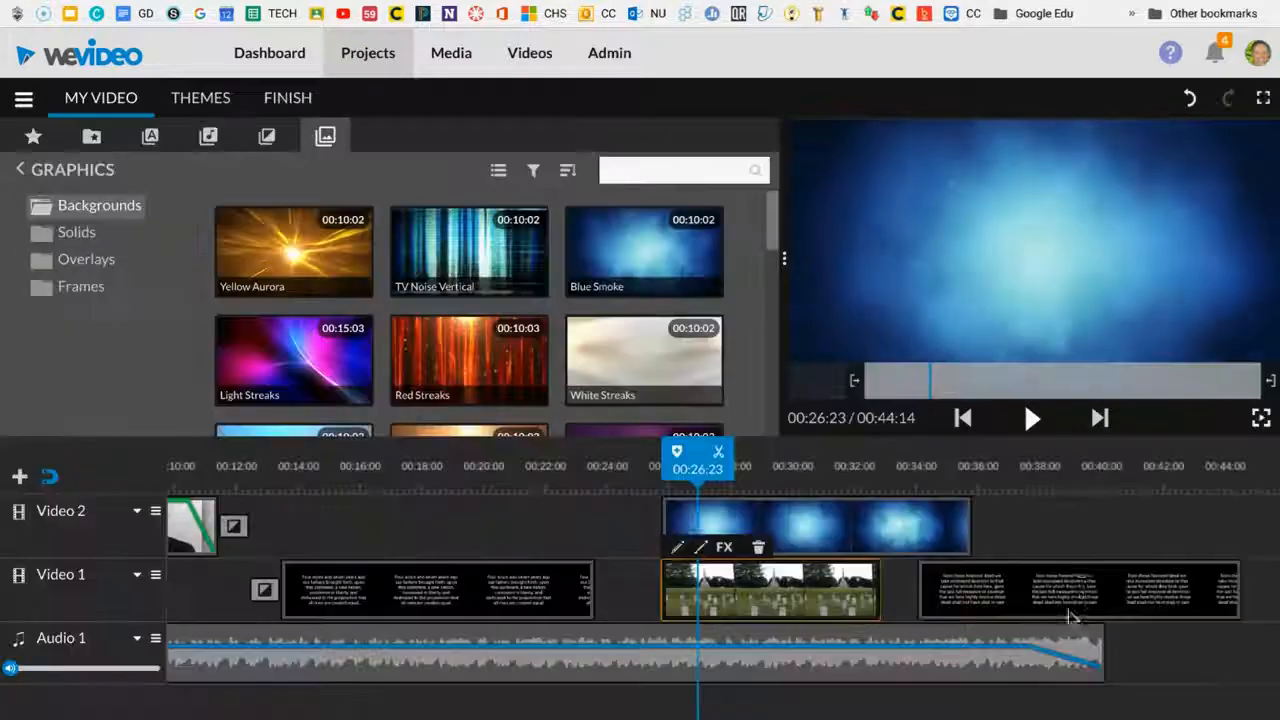
double_click(724, 610)
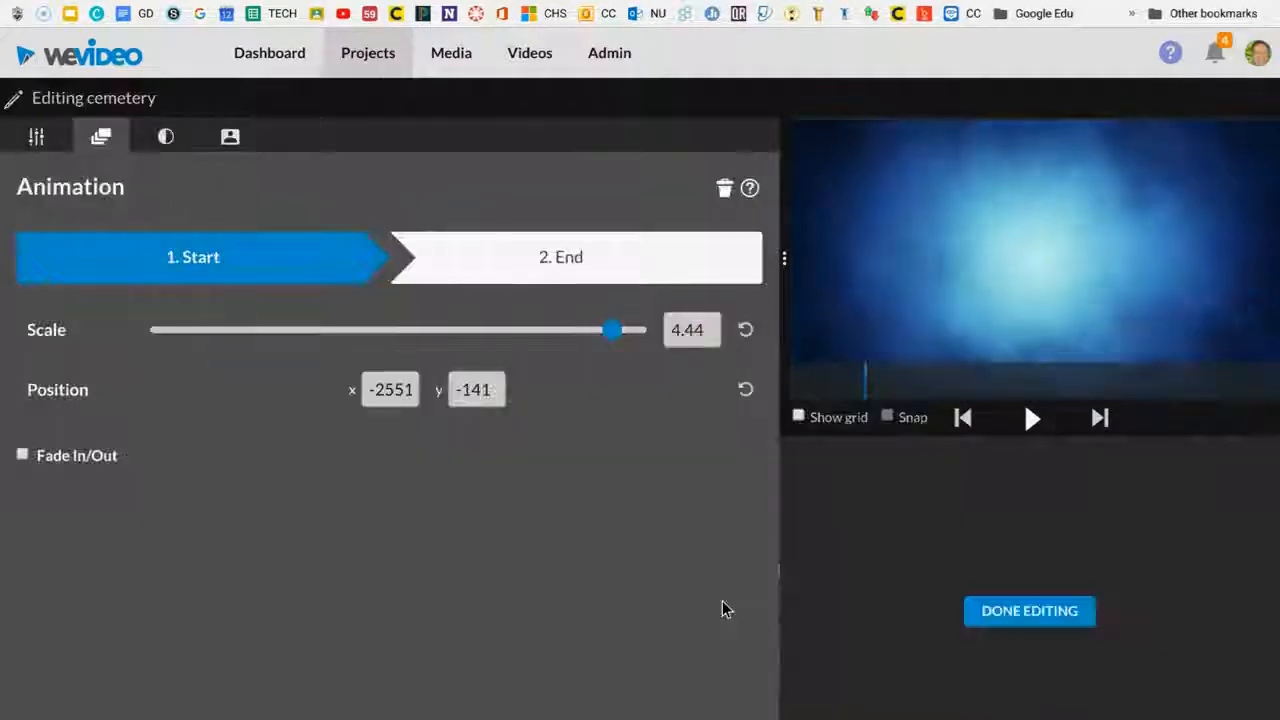
click(999, 621)
click(1025, 420)
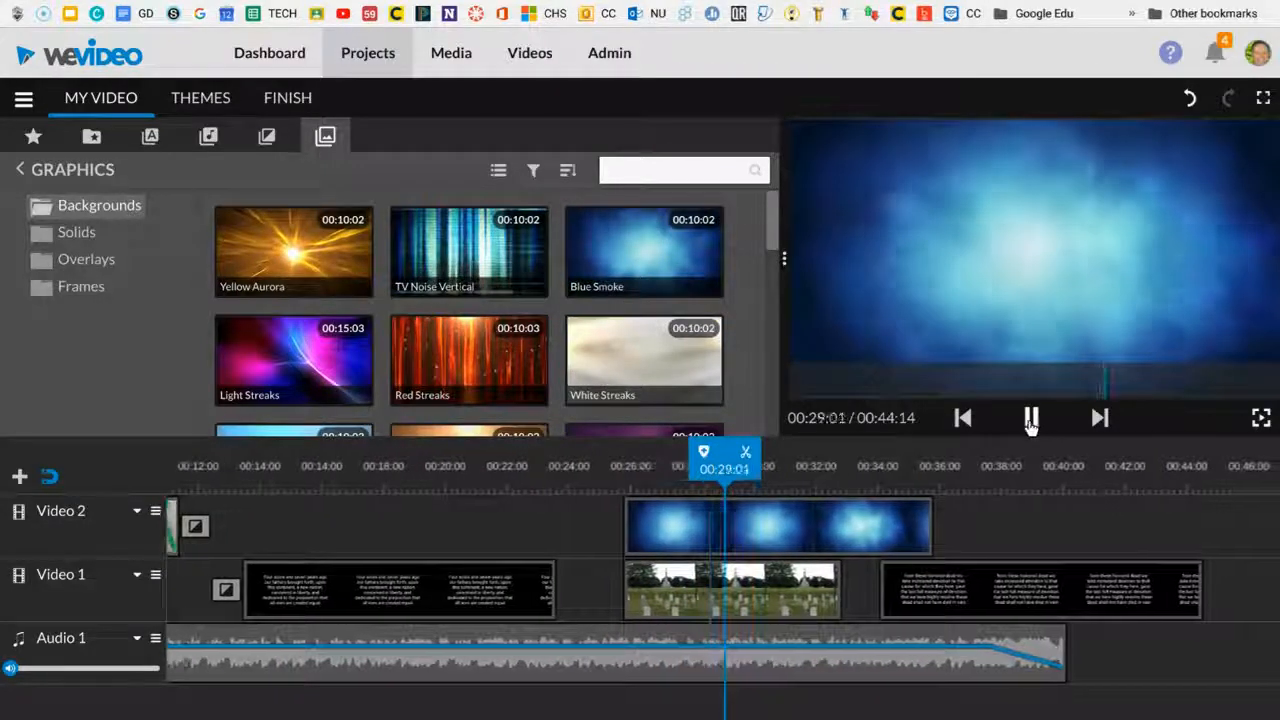
click(1031, 418)
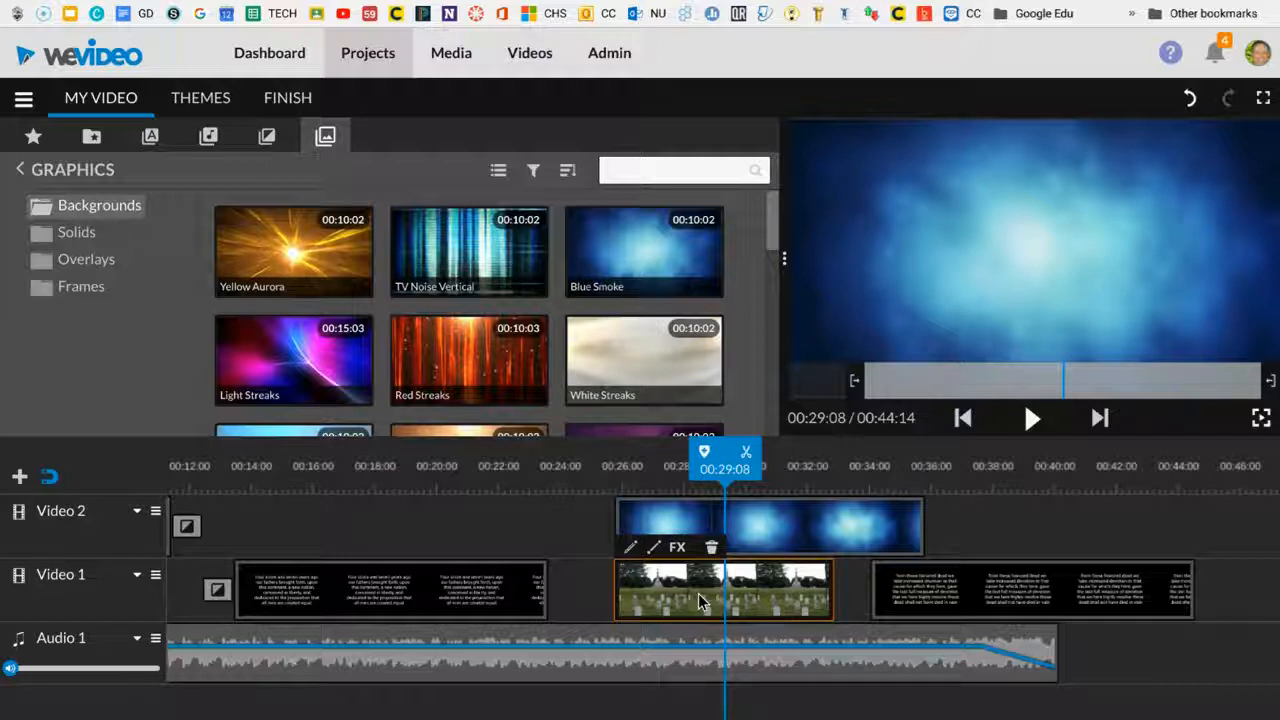
Step: Swap the layers by moving the cemetery clip to Video 2 and the Blue Smoke background to Video 1 beneath it
drag(553, 554, 454, 516)
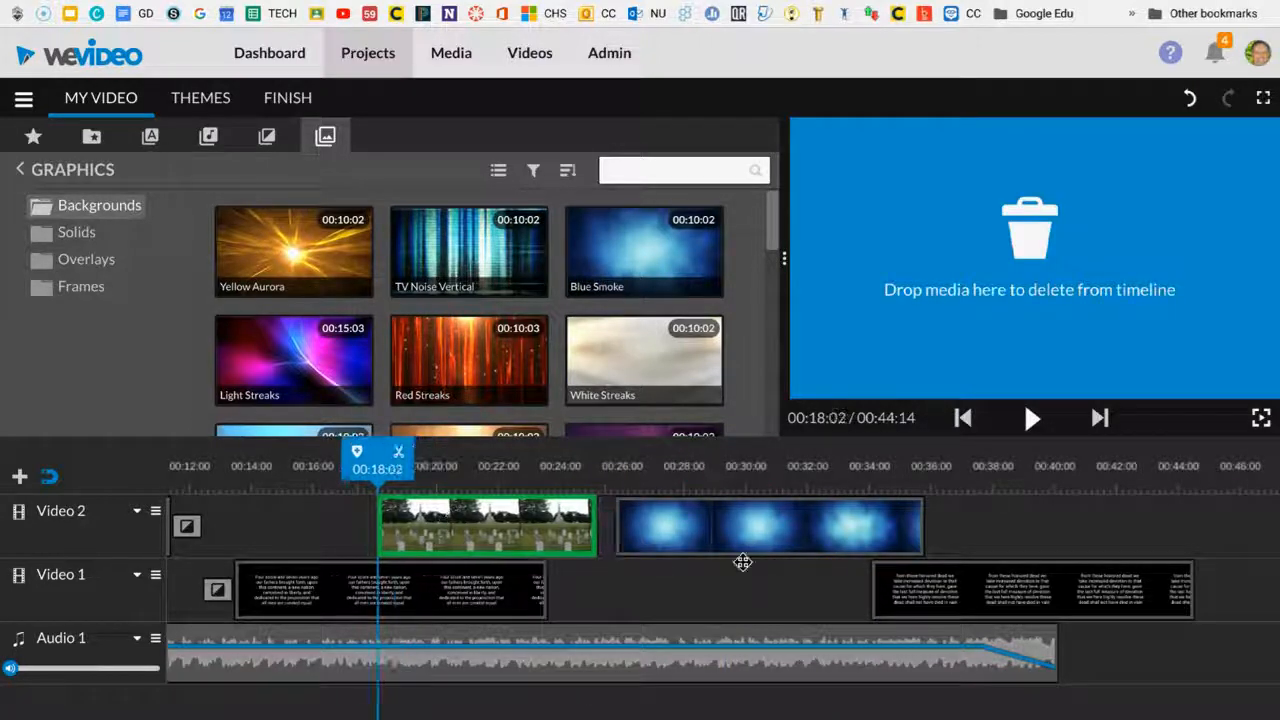
drag(772, 527, 702, 568)
drag(544, 533, 756, 525)
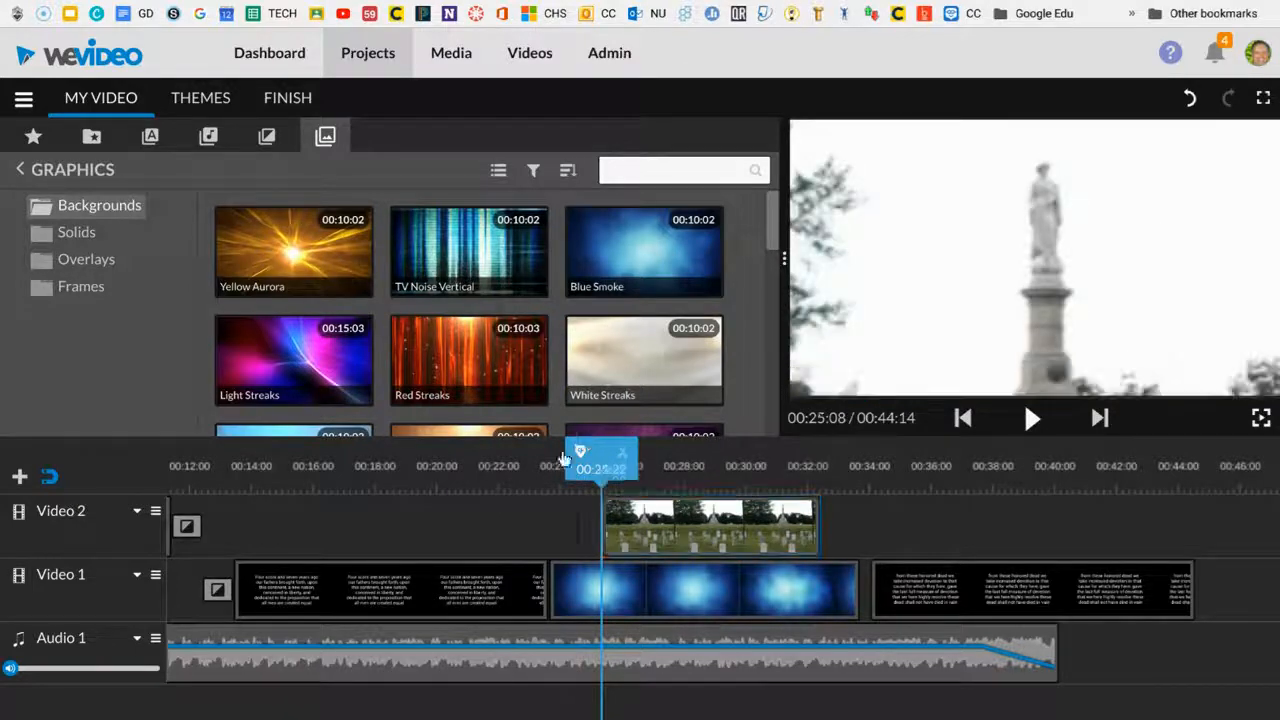
Step: Play the project from 00:23:09 to preview the cemetery clip layered above the Blue Smoke background
drag(585, 448, 525, 450)
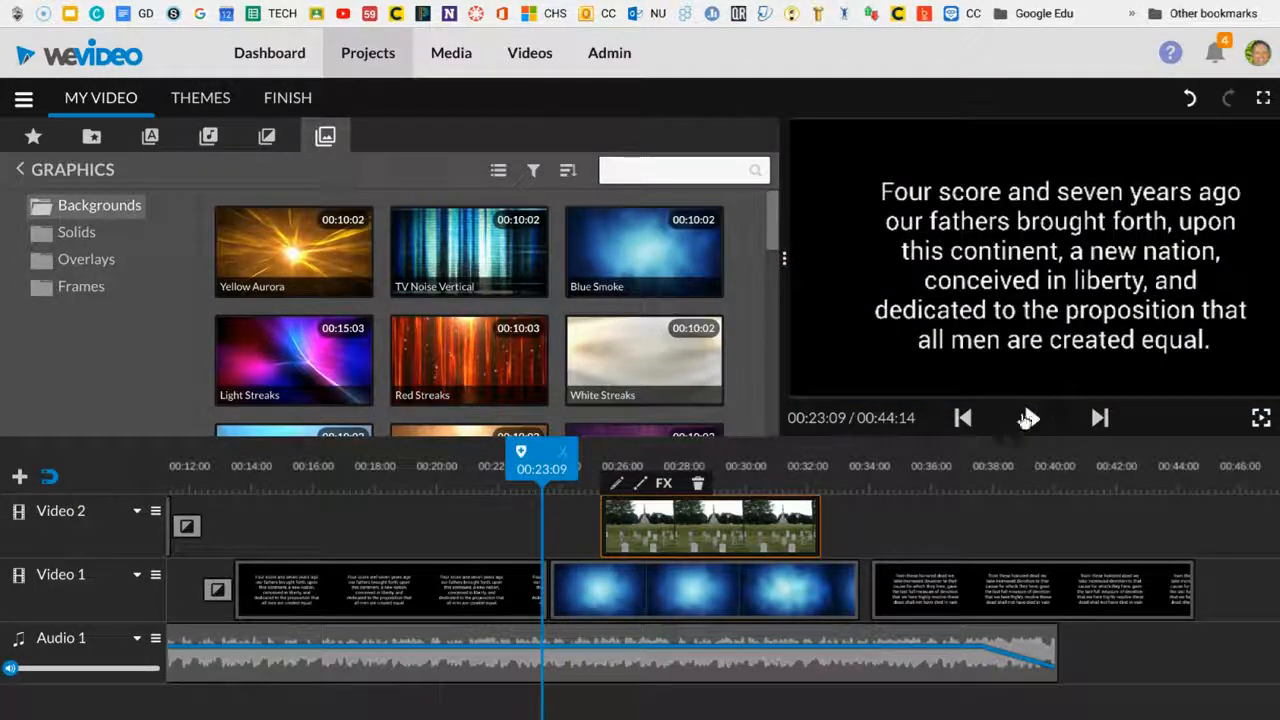
click(1029, 418)
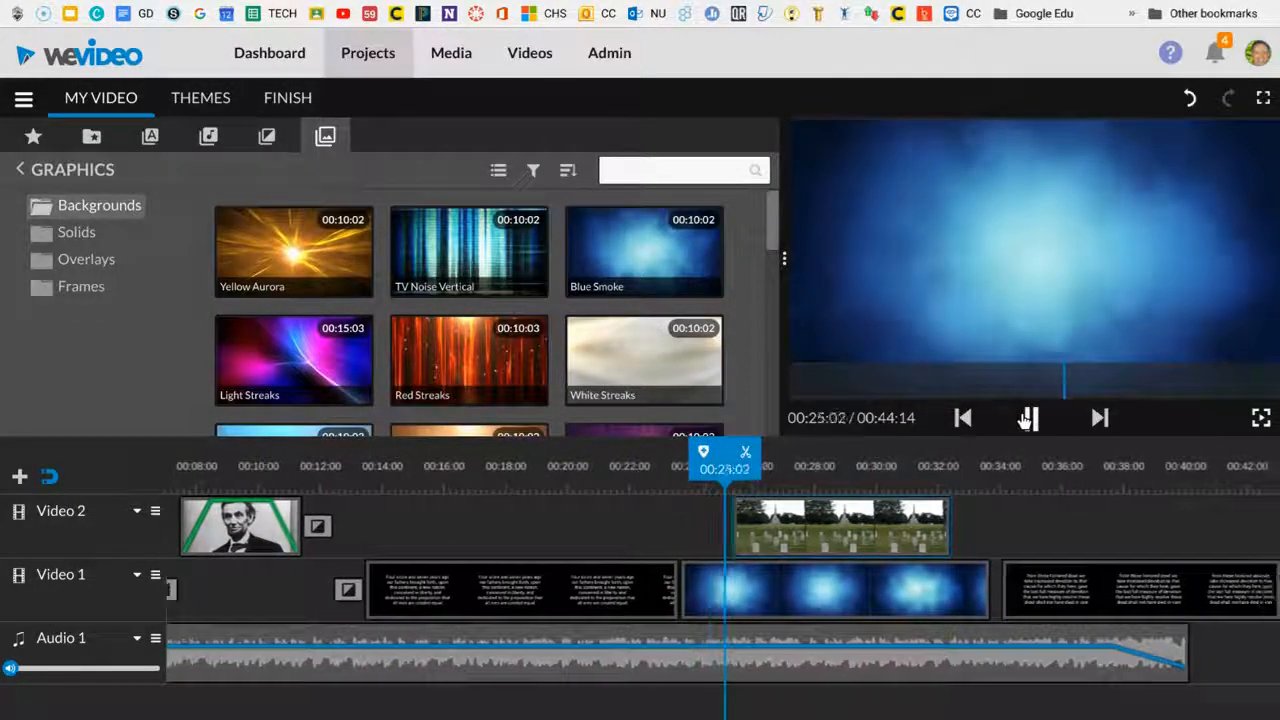
click(802, 538)
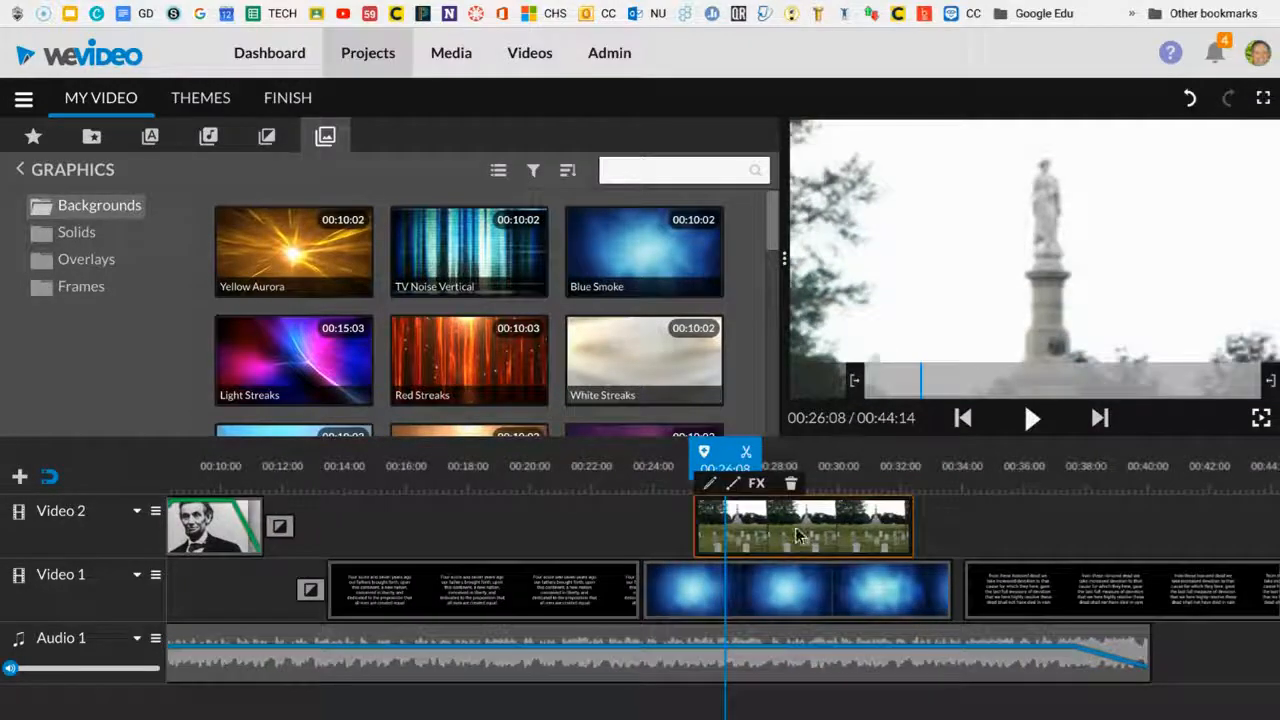
Step: Remove the cemetery clip's animation and scale the clip to 0.75, previewing it over the Blue Smoke background
double_click(795, 527)
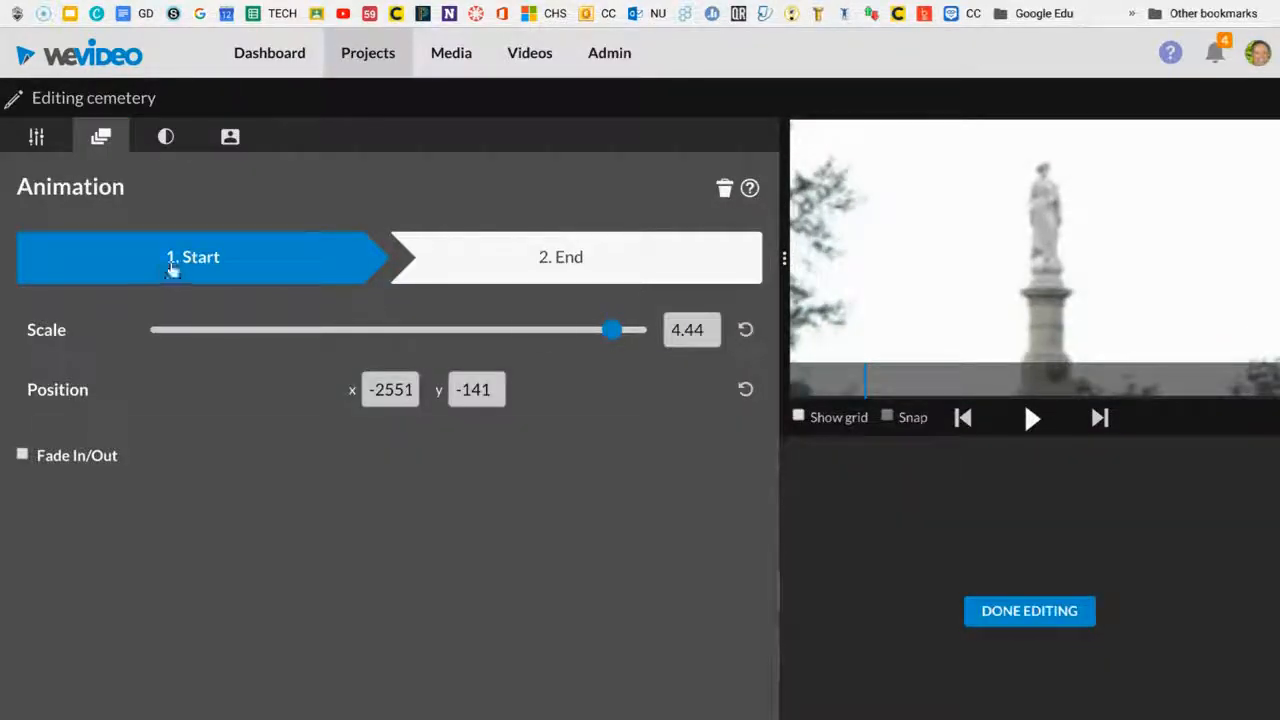
mouse_move(590, 331)
mouse_down()
mouse_move(501, 331)
mouse_move(603, 332)
mouse_move(592, 333)
mouse_up()
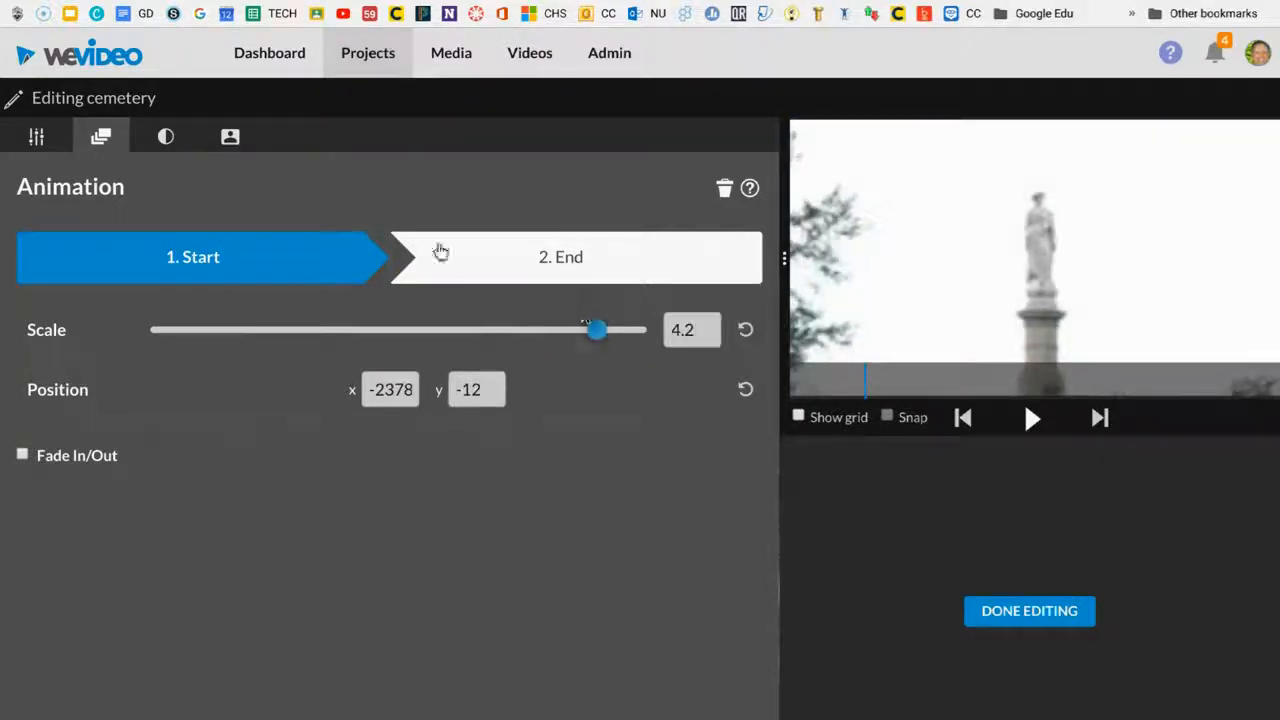
click(34, 138)
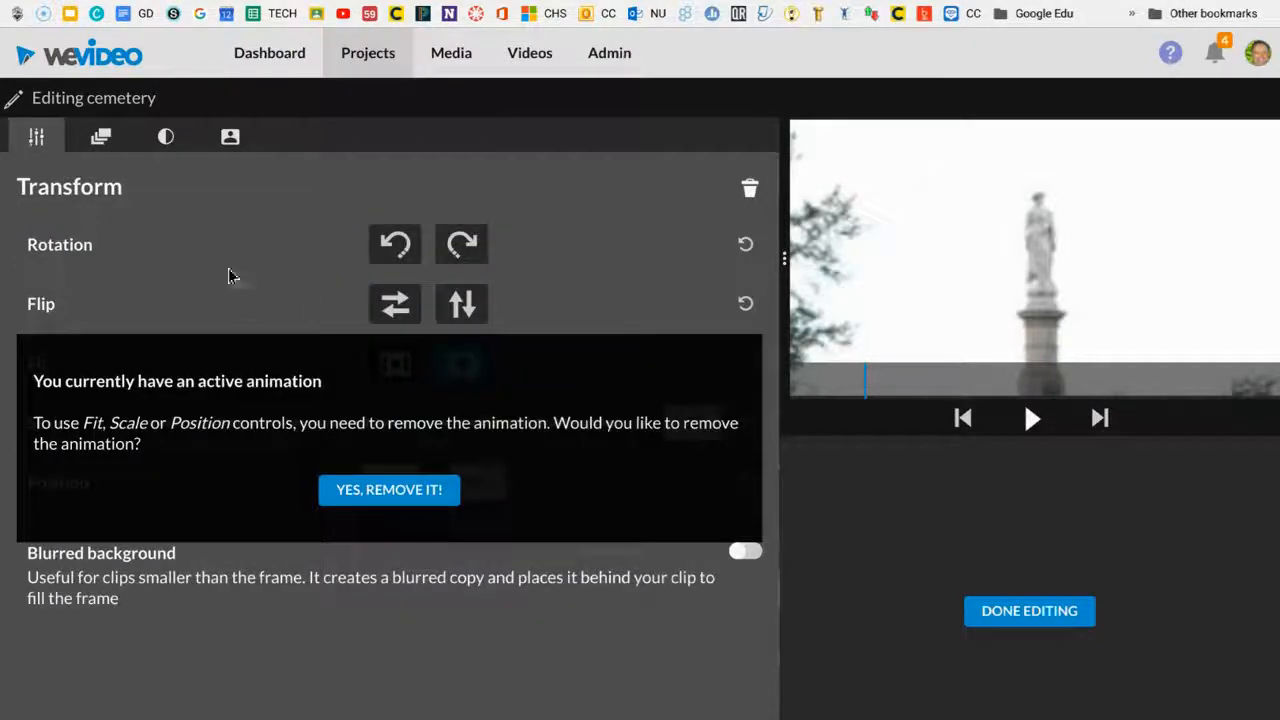
click(370, 497)
drag(405, 421, 336, 422)
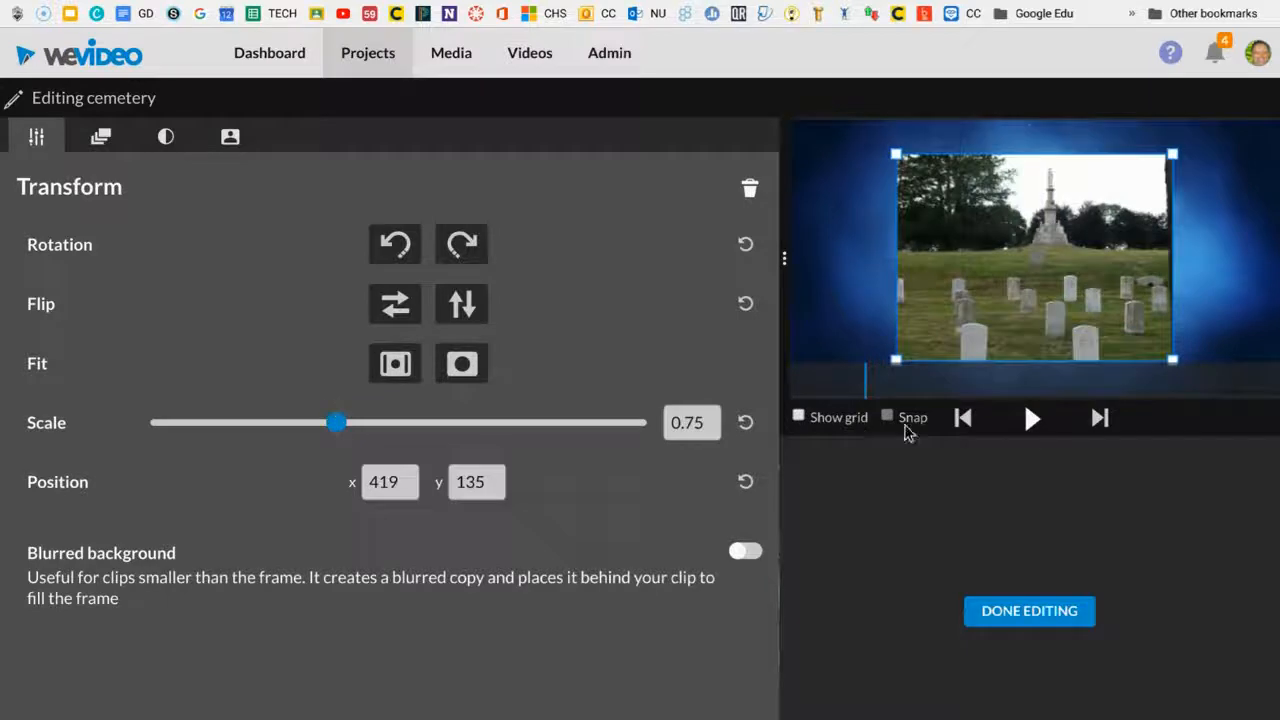
click(1022, 614)
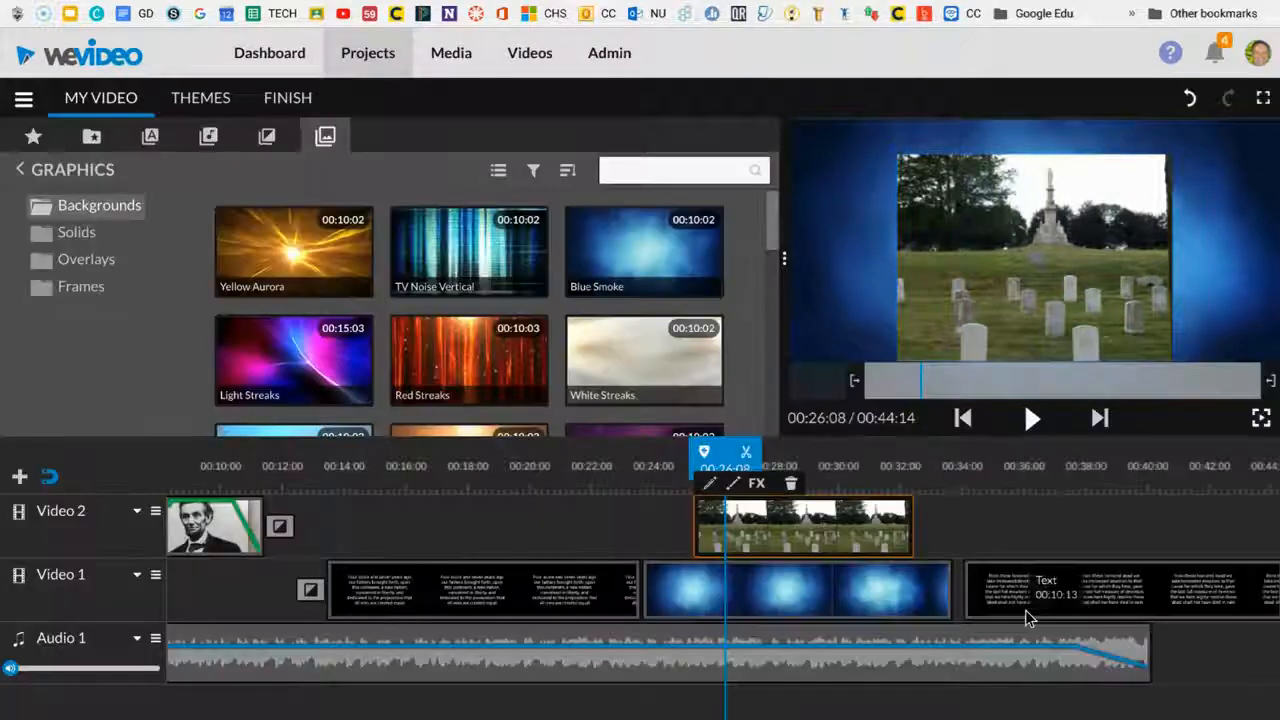
click(1028, 418)
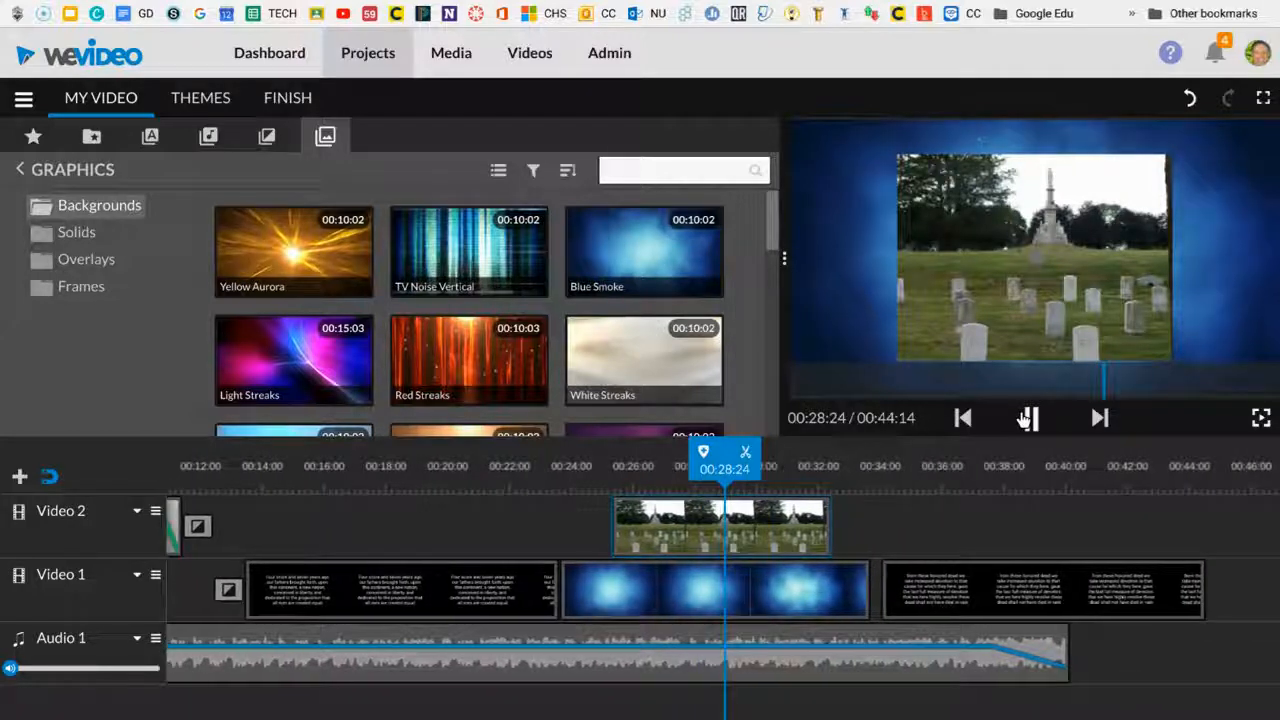
click(1028, 418)
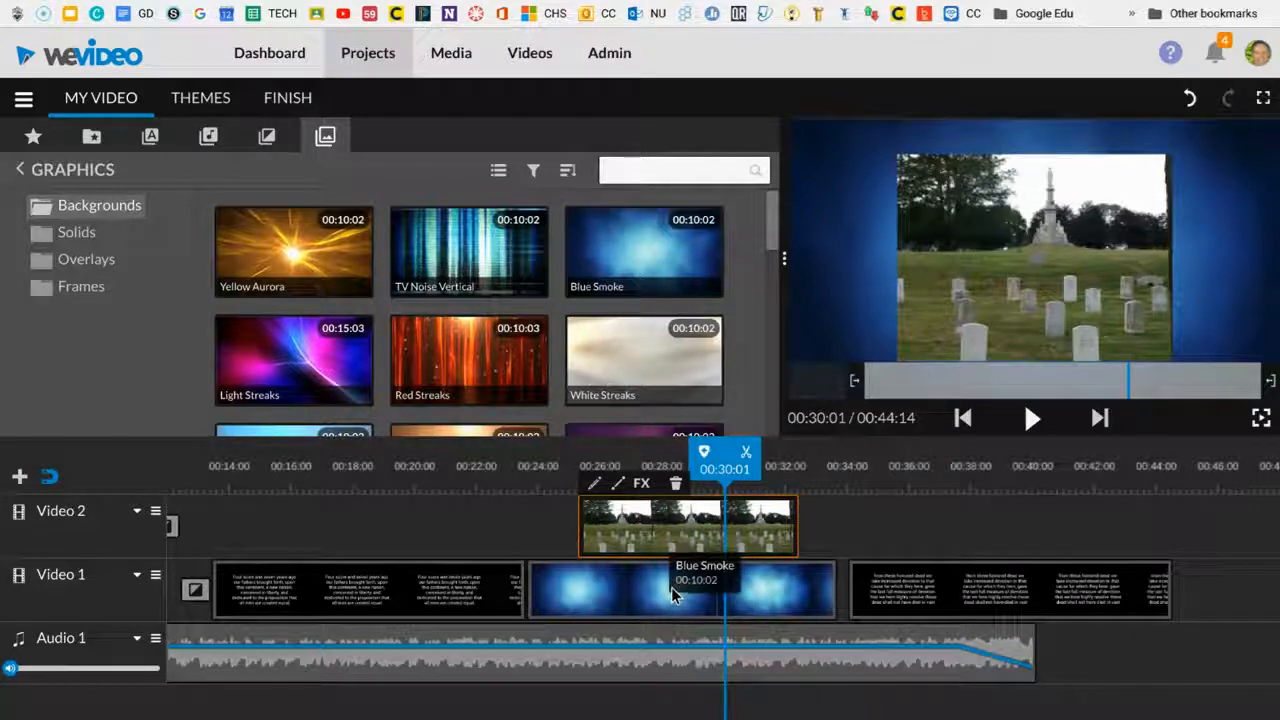
Step: Search the stock media library for "Space", preview Space Warp and Earth In Space, and look through the video results
click(30, 136)
click(69, 268)
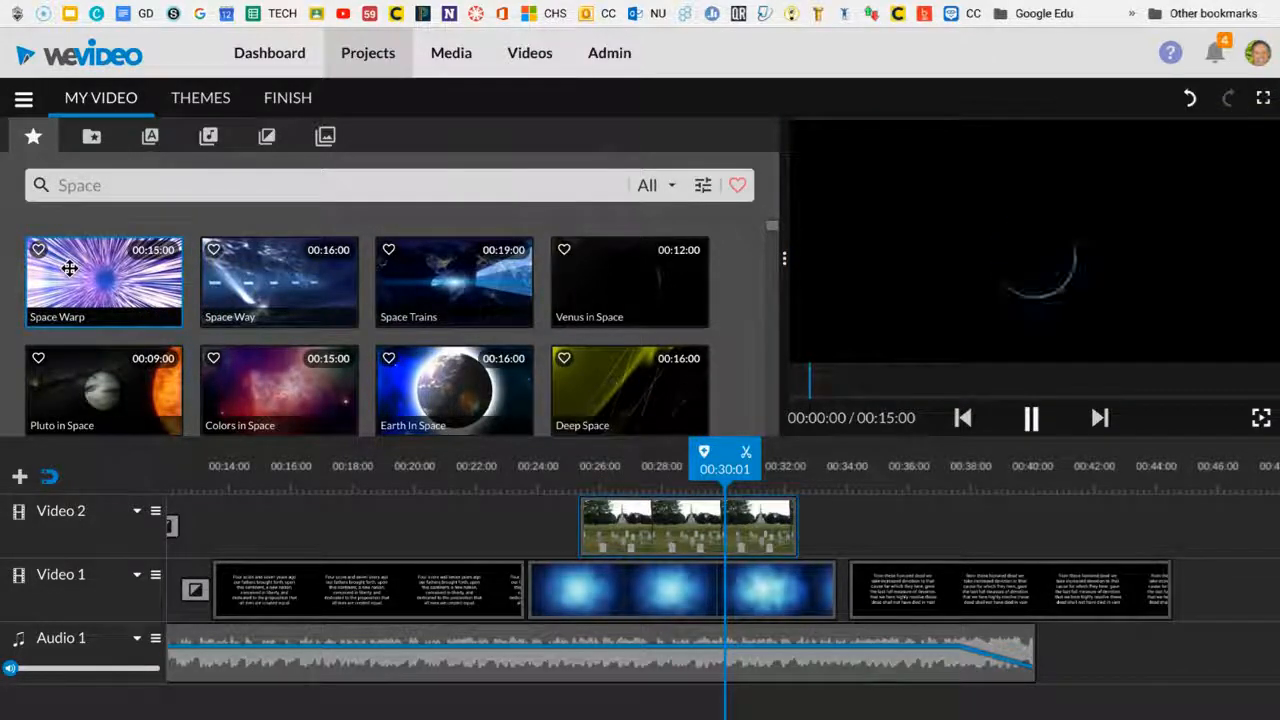
click(449, 368)
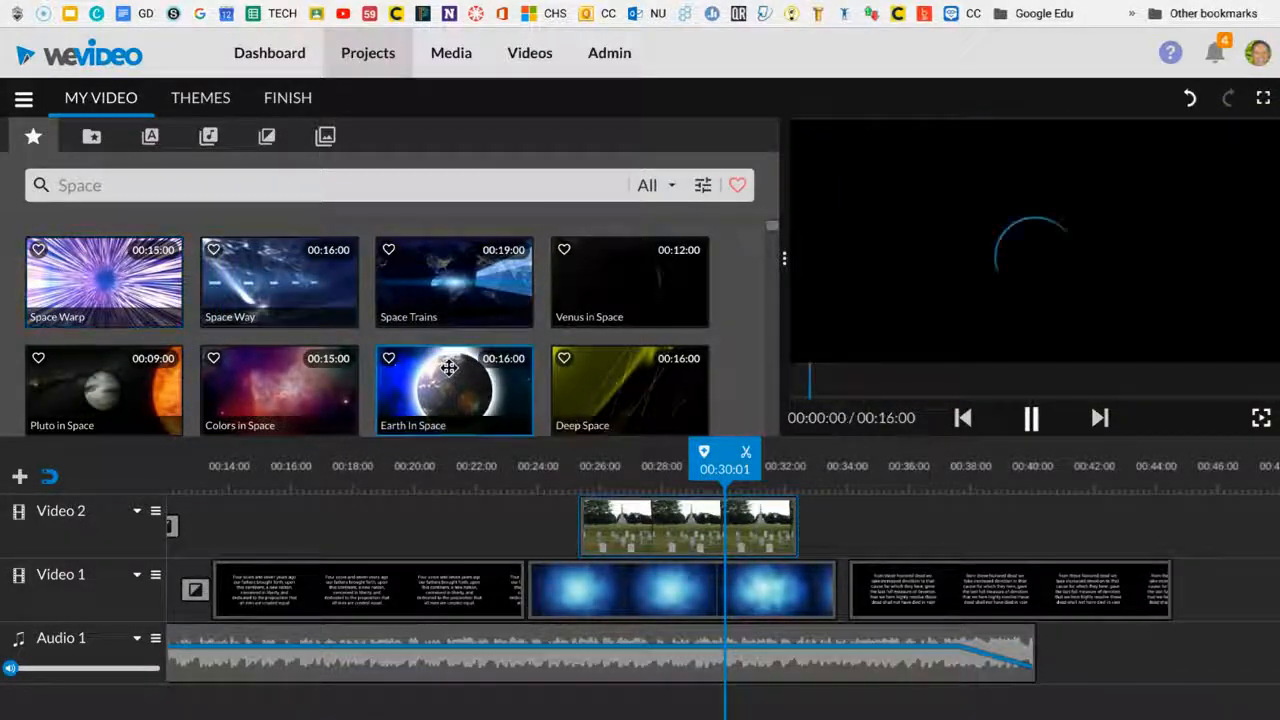
scroll(541, 285, down, 5)
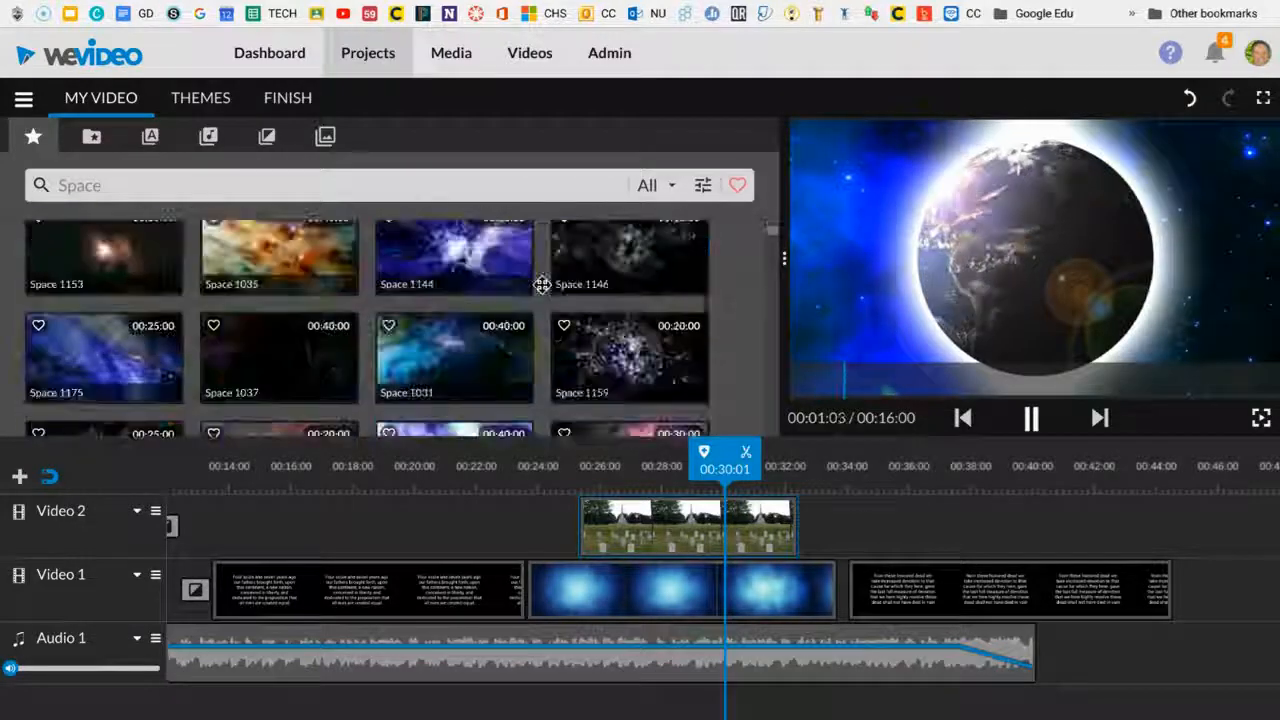
scroll(541, 285, down, 10)
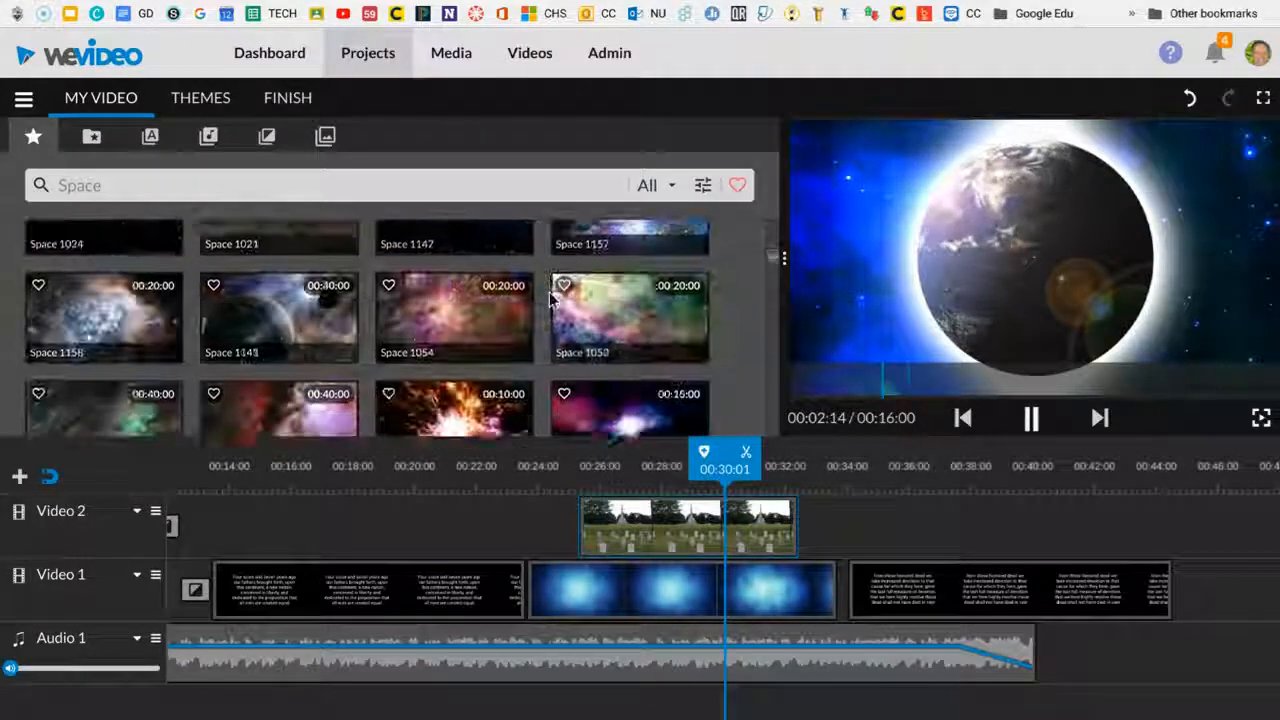
scroll(553, 298, down, 1)
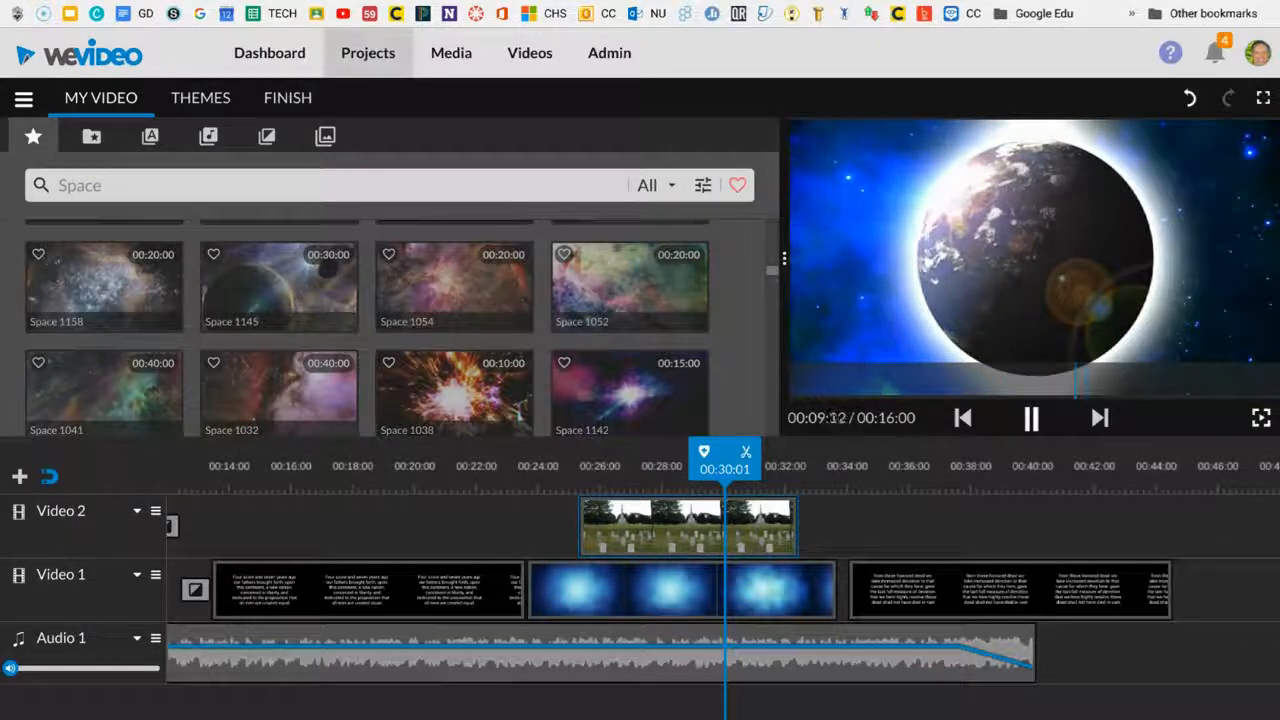
Step: Check the media type filter options, preview the Space 1054 clip, and look through the image and audio results for "Space"
click(655, 185)
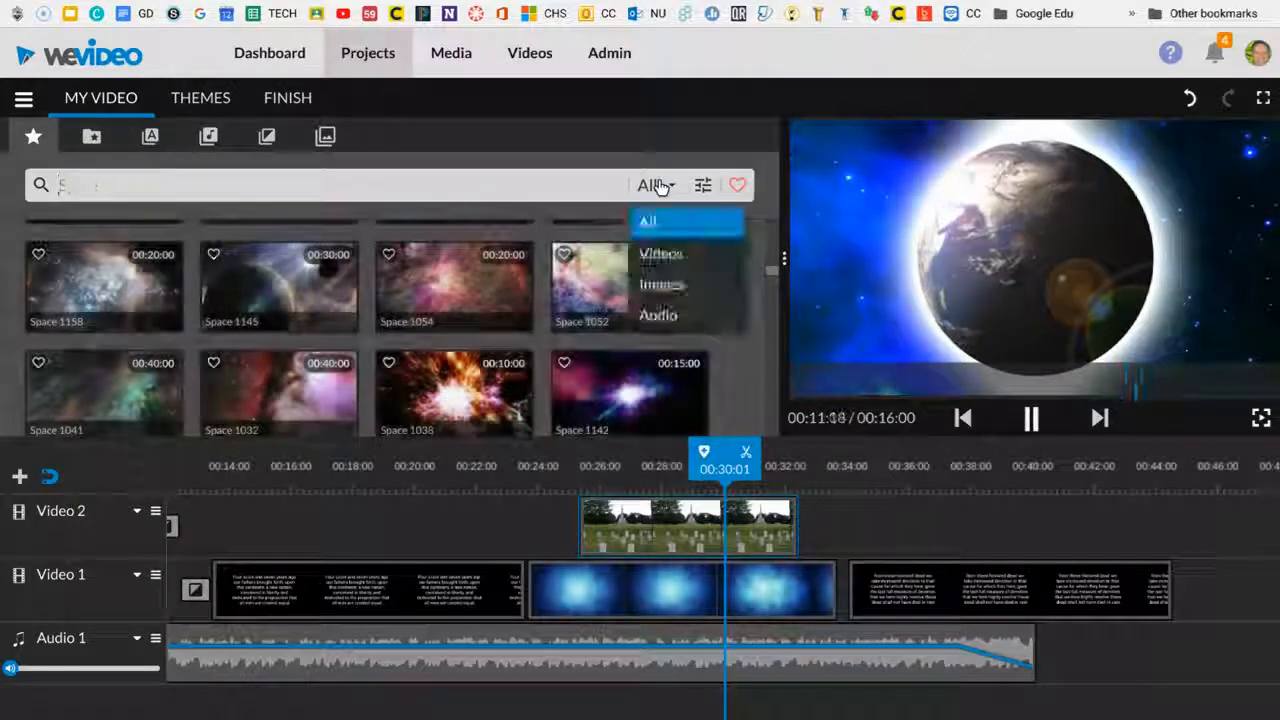
click(530, 314)
scroll(407, 274, down, 5)
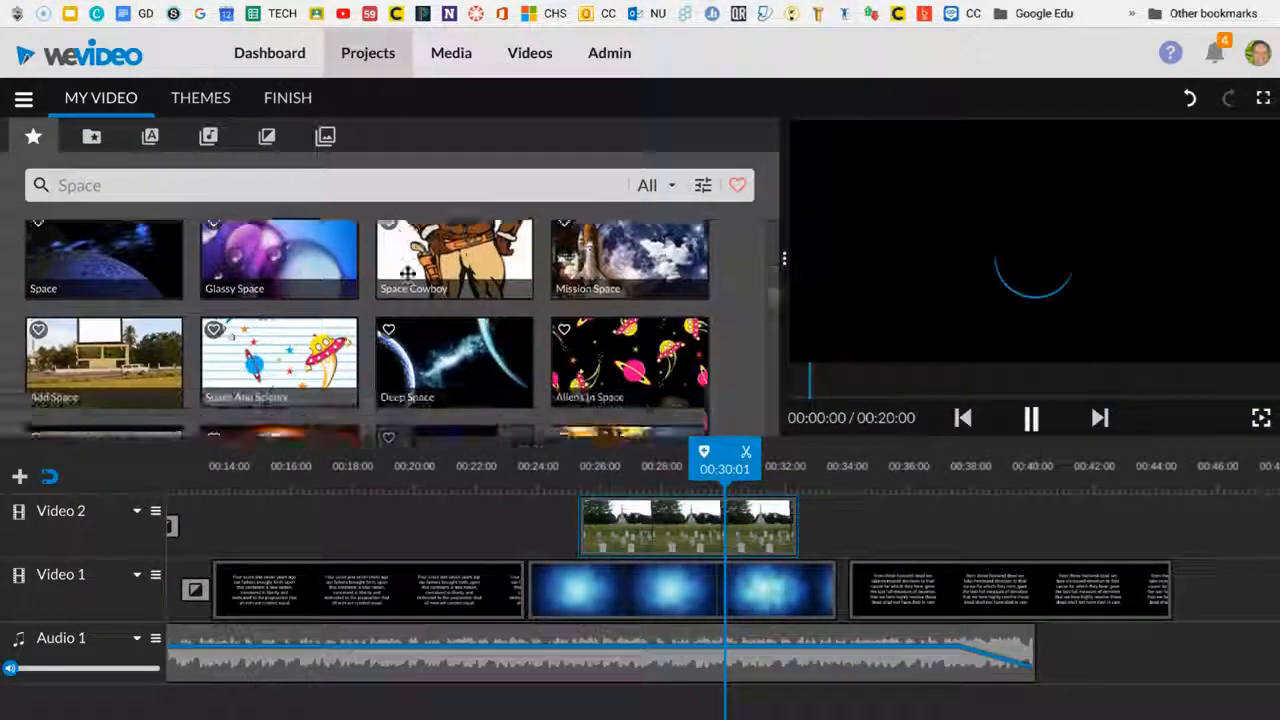
scroll(407, 274, down, 10)
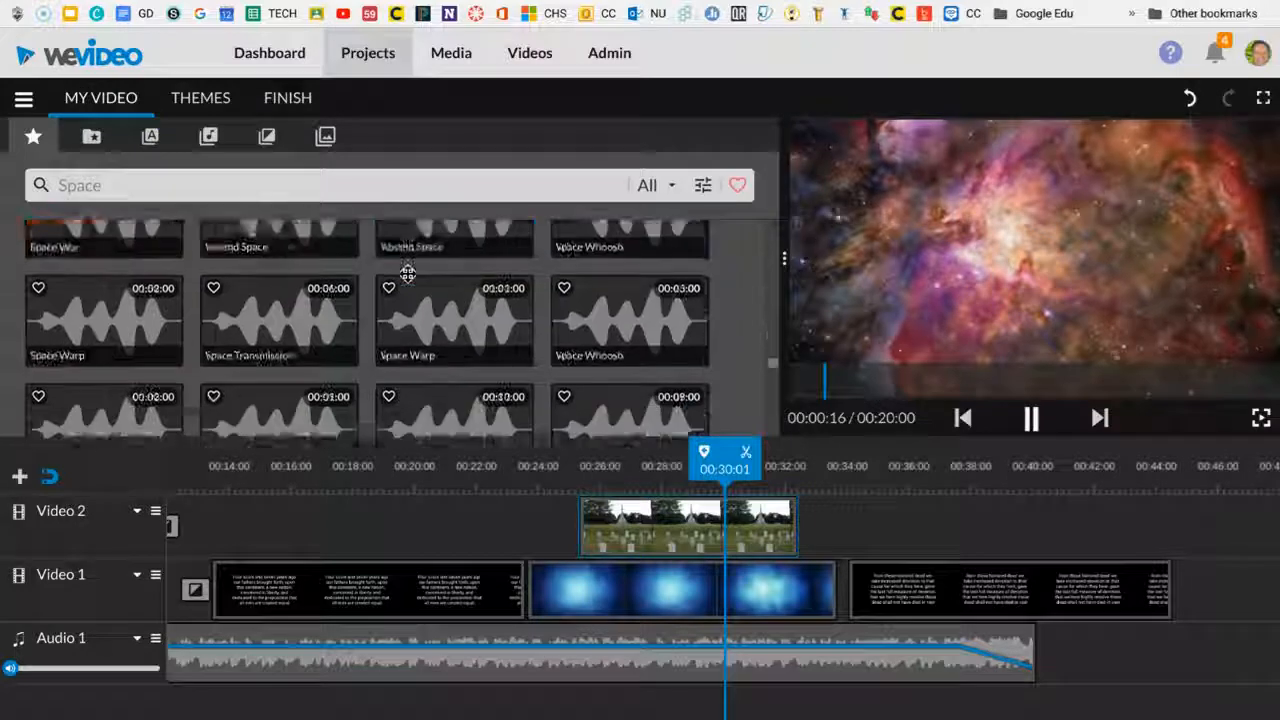
scroll(407, 274, up, 10)
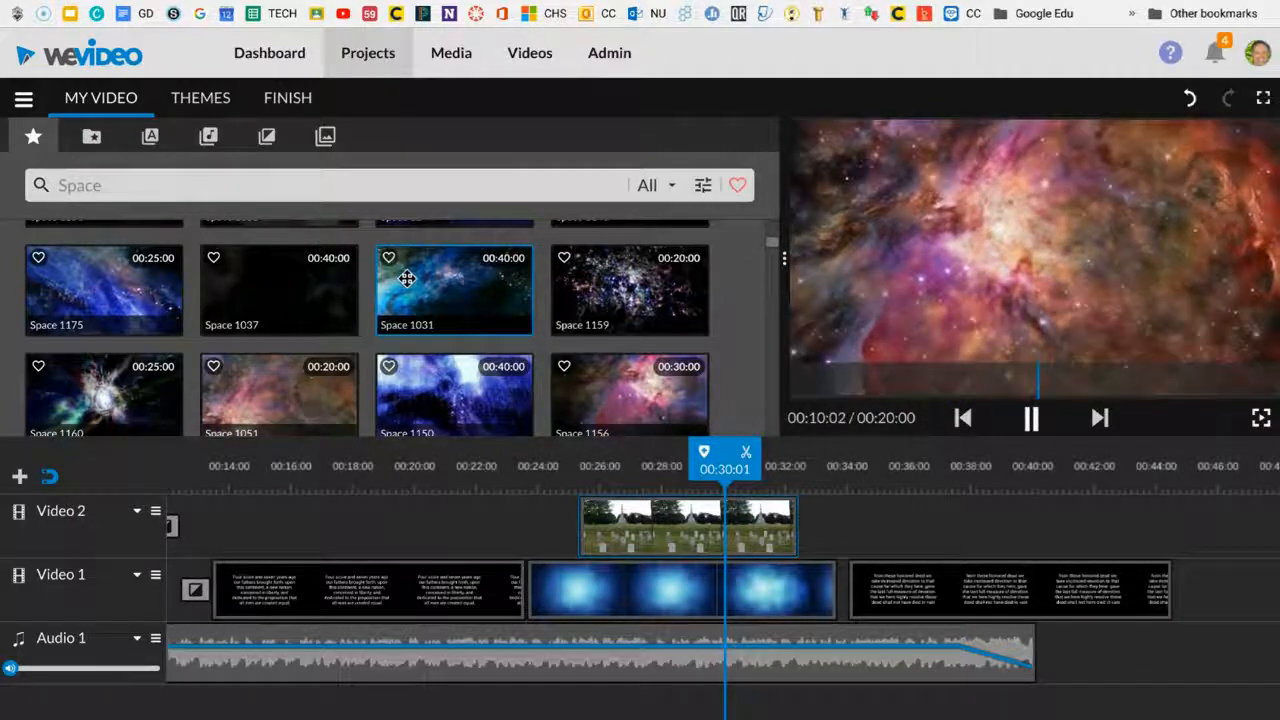
click(1028, 420)
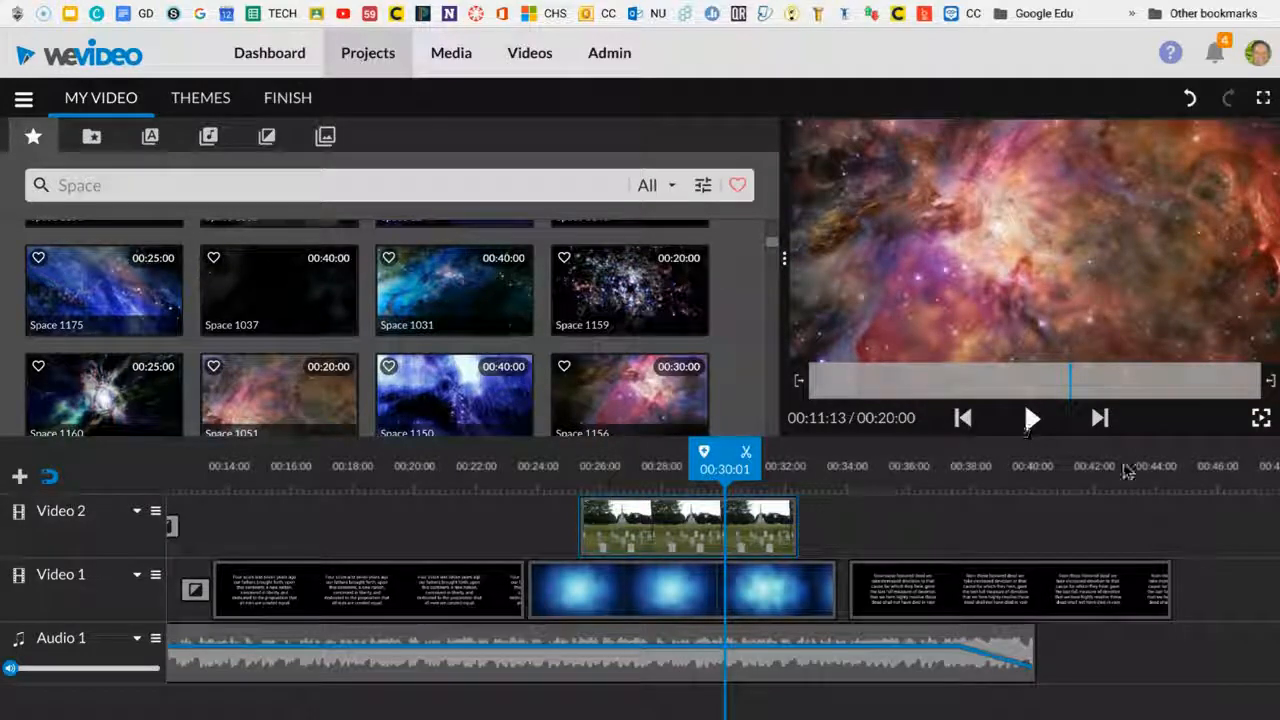
click(1240, 719)
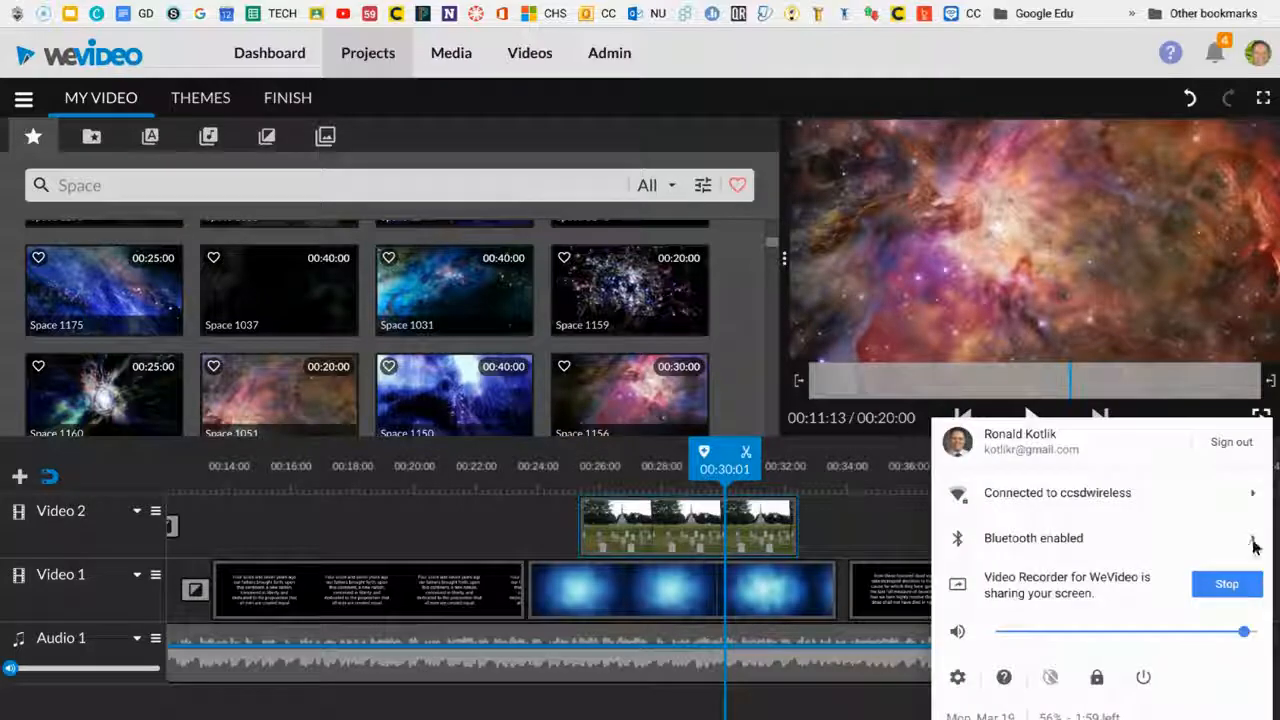